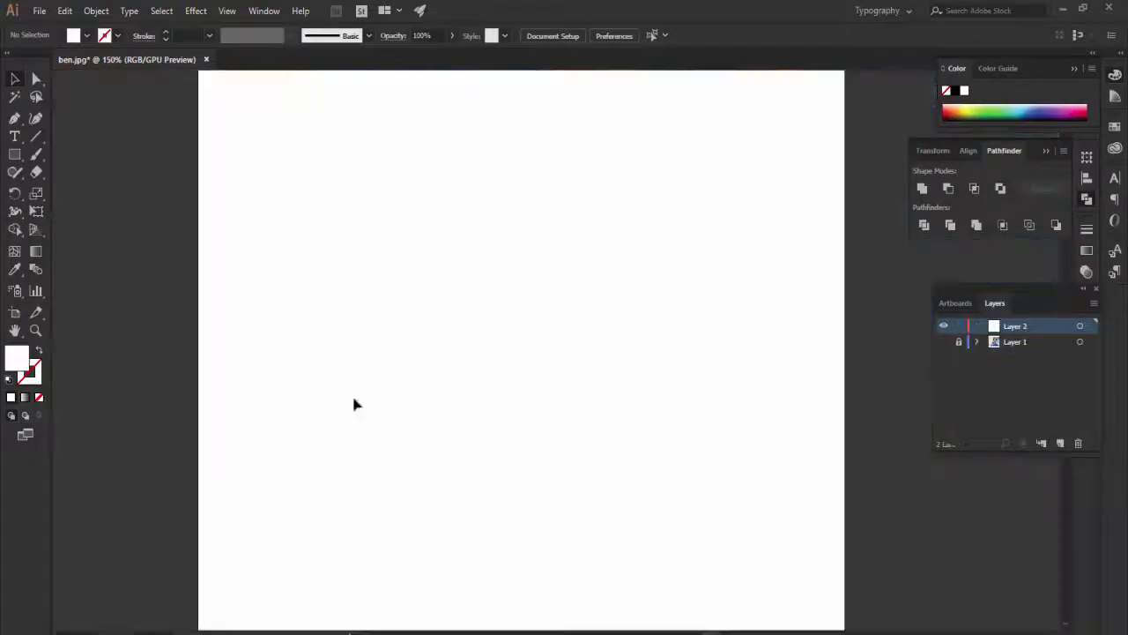
Draw a test line and give the stroke a tapered width profile at 0.5 pt.
drag(221, 155, 725, 155)
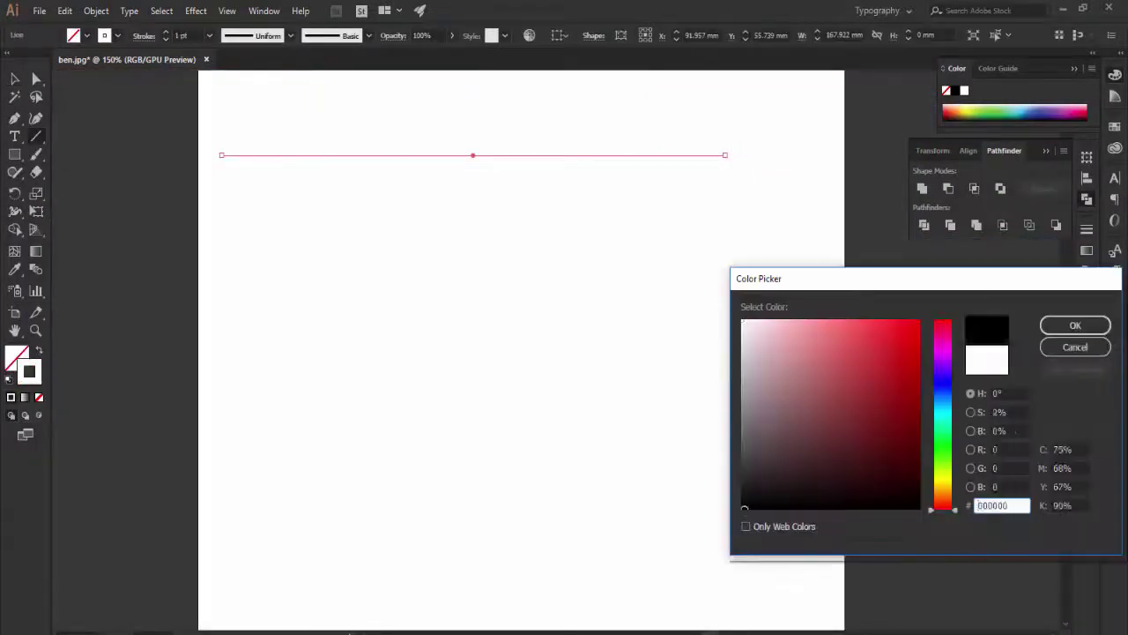
click(290, 35)
click(256, 55)
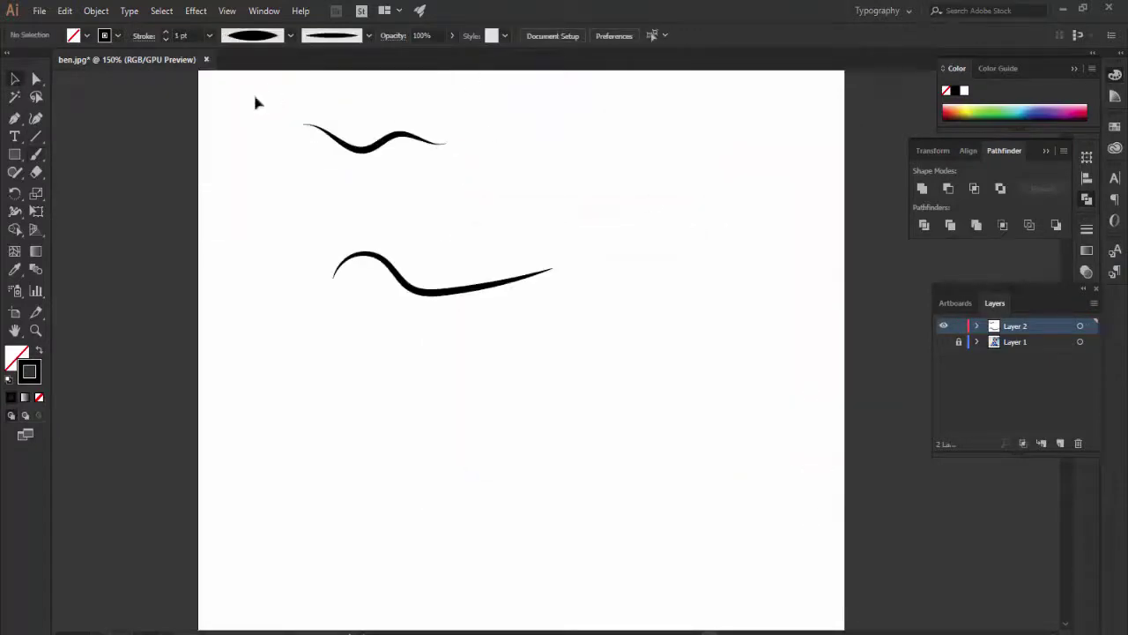
click(209, 36)
click(229, 68)
Show the reference photo layer and zoom in on the eyes.
click(943, 341)
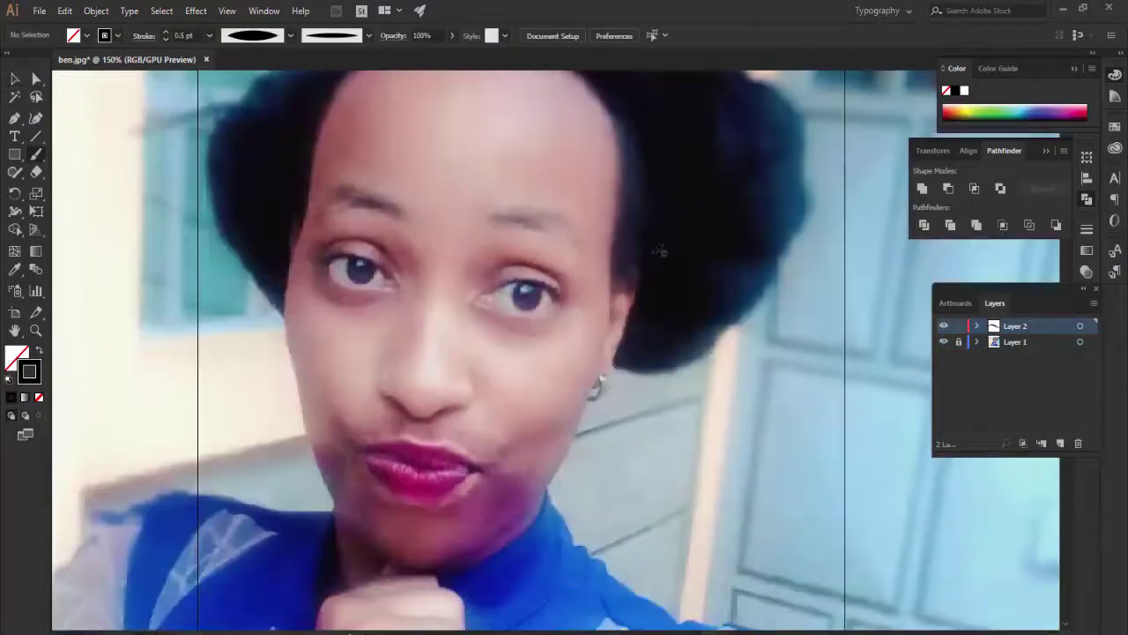
key(ctrl+plus)
key(ctrl+plus)
scroll(594, 247, left, 5)
scroll(415, 151, up, 2)
scroll(546, 348, up, 1)
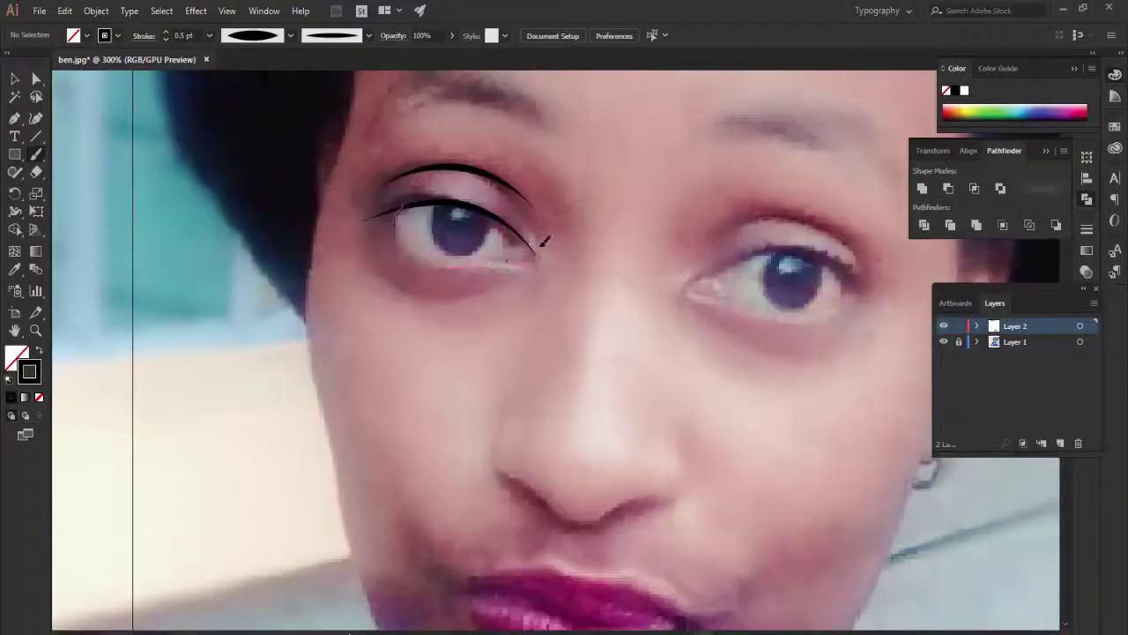
Outline the left eye's lower eyelid, redoing the too-thick stroke.
drag(570, 239, 528, 244)
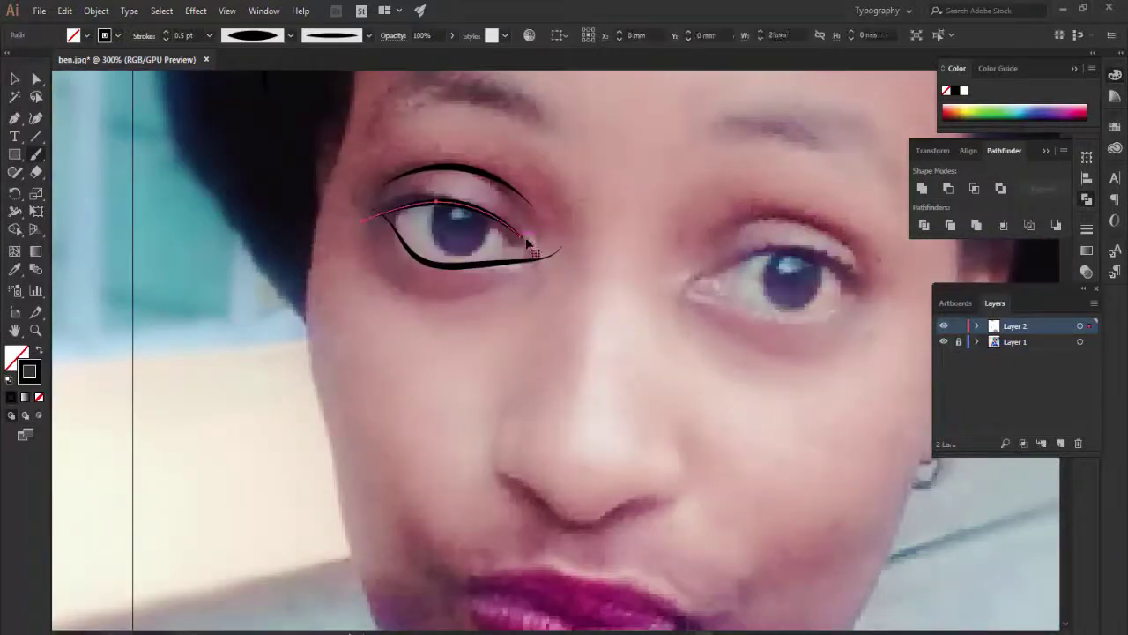
scroll(654, 269, up, 6)
scroll(448, 423, right, 2)
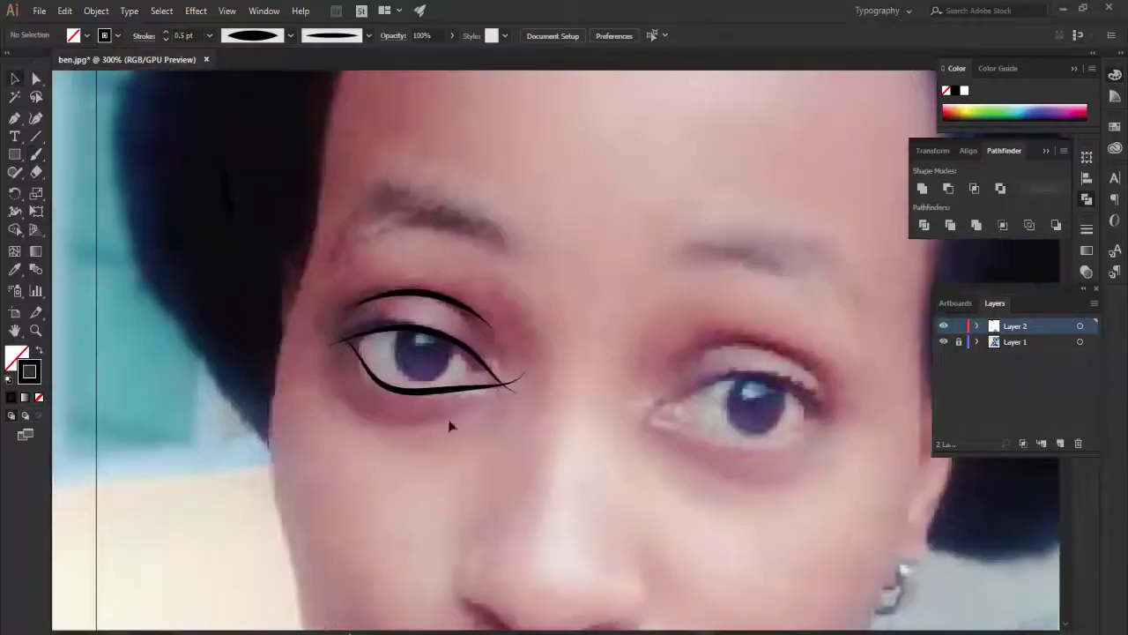
key(ctrl+z)
drag(505, 374, 524, 375)
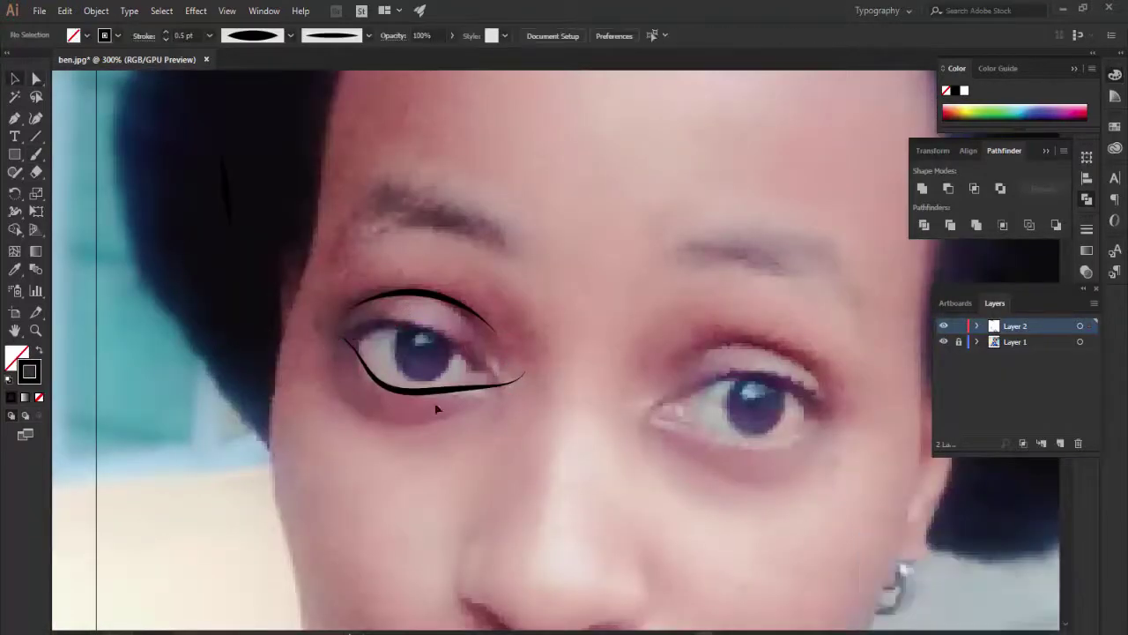
scroll(505, 277, down, 5)
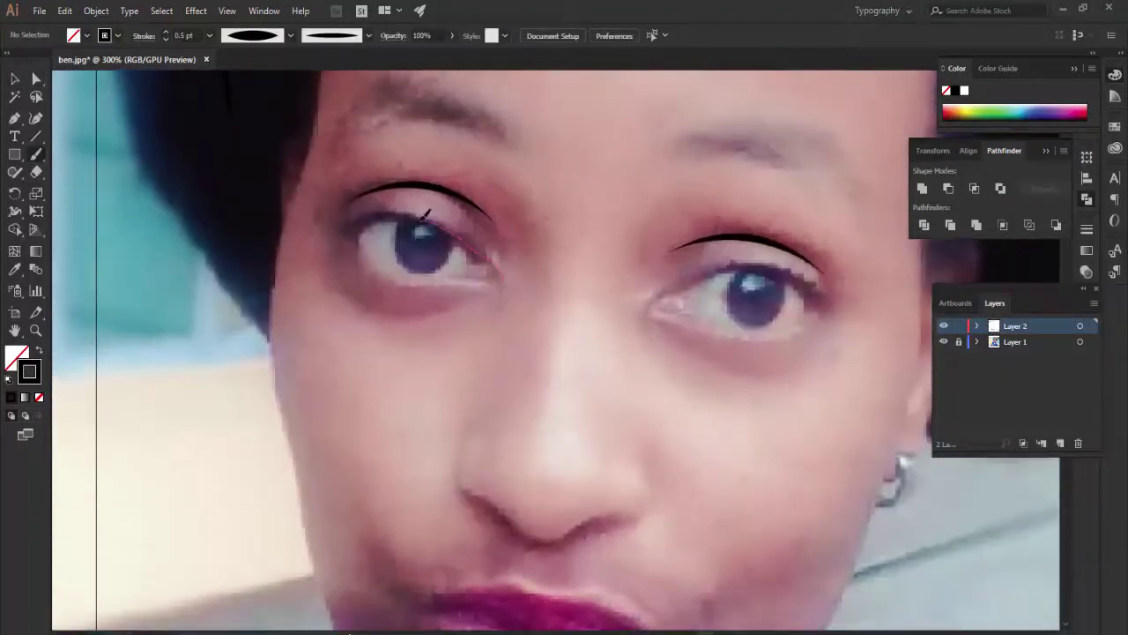
drag(310, 237, 308, 240)
scroll(351, 134, down, 5)
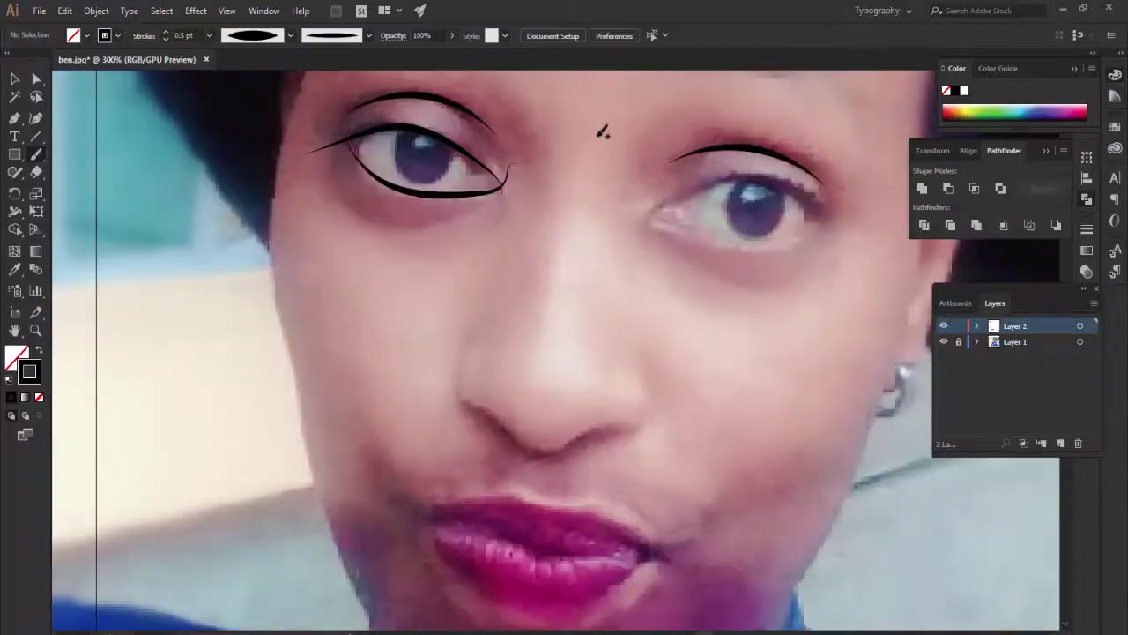
Add further left-eye eyelid lines and a flick at the right eye's outer corner.
drag(447, 188, 446, 188)
scroll(446, 189, up, 5)
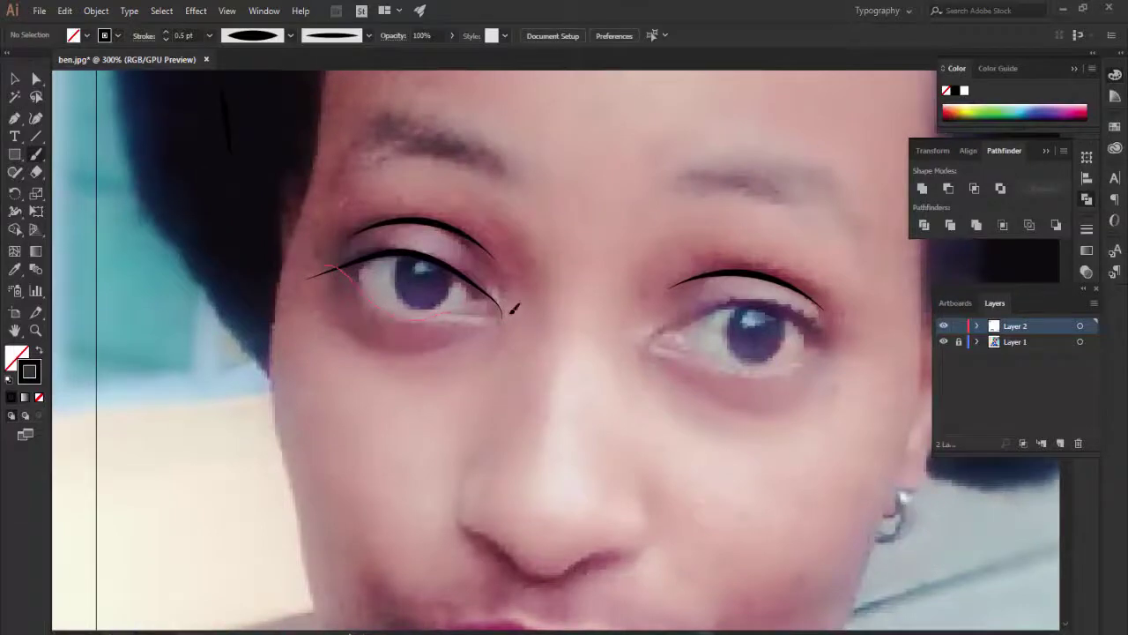
drag(499, 309, 501, 310)
scroll(827, 322, down, 1)
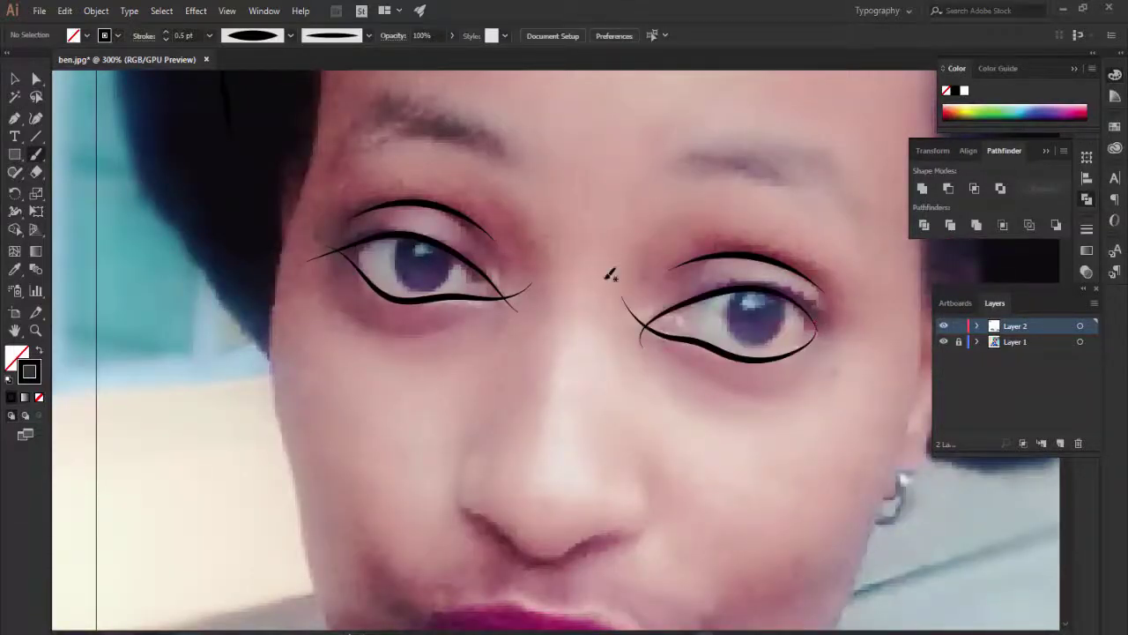
drag(791, 279, 827, 357)
scroll(646, 252, up, 5)
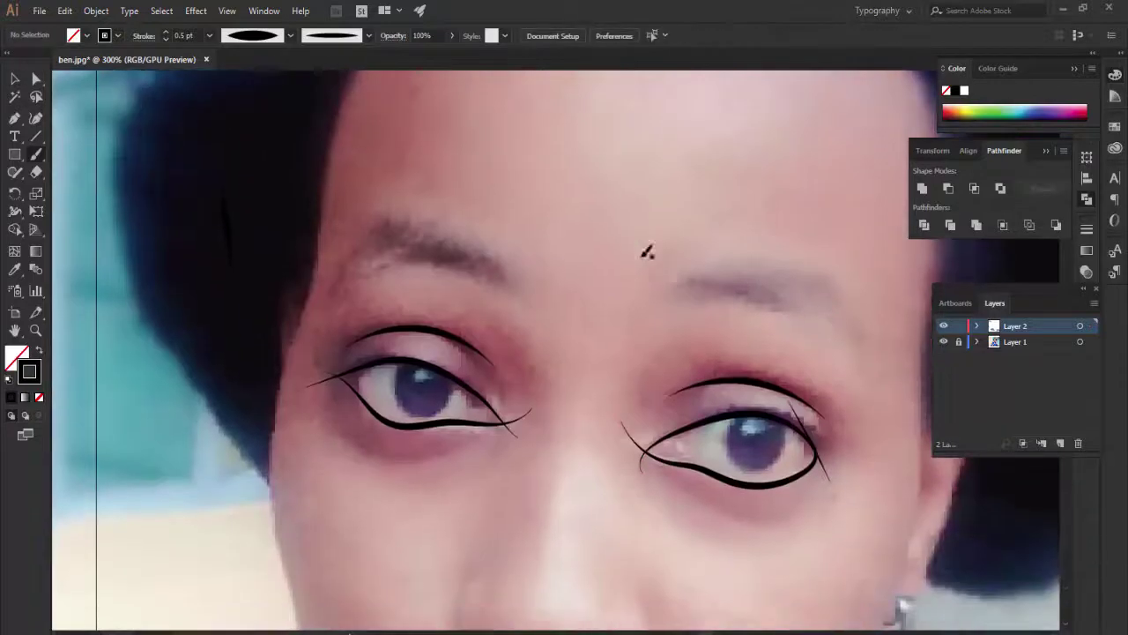
key(n)
scroll(410, 238, up, 1)
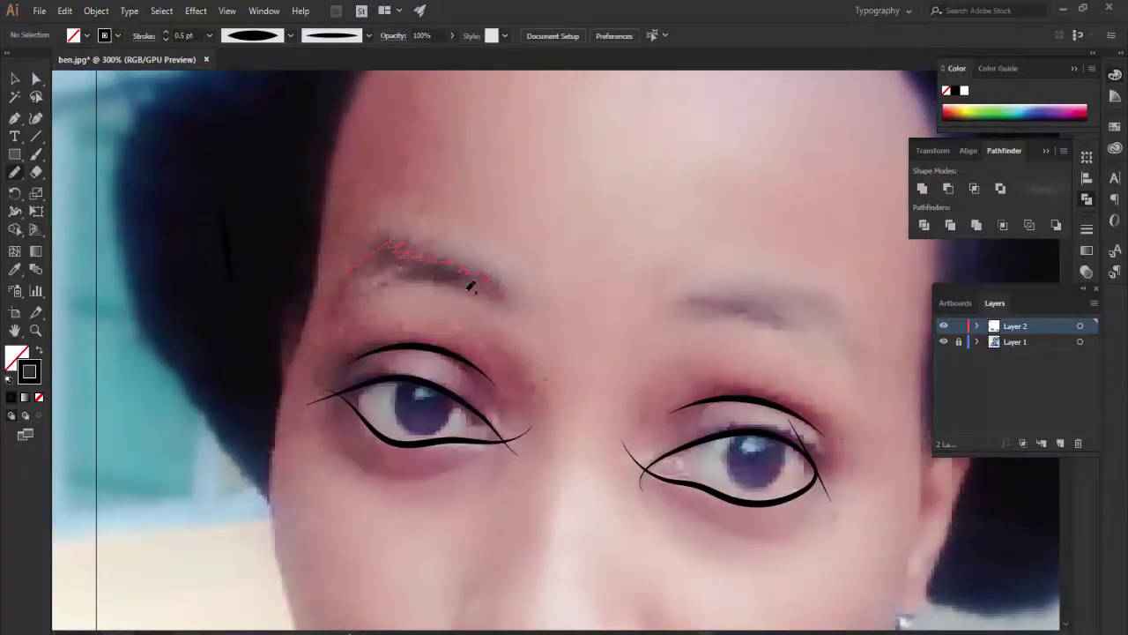
Draw both eyebrow shapes and fill them solid black.
drag(349, 272, 351, 273)
scroll(611, 290, down, 3)
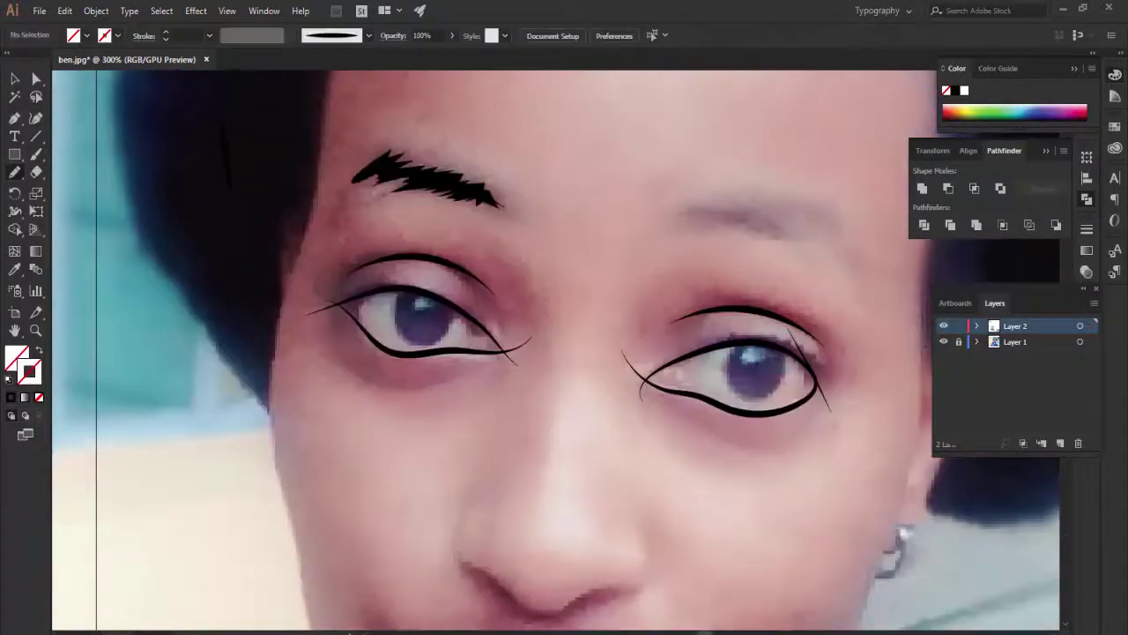
scroll(500, 319, right, 5)
drag(608, 328, 661, 340)
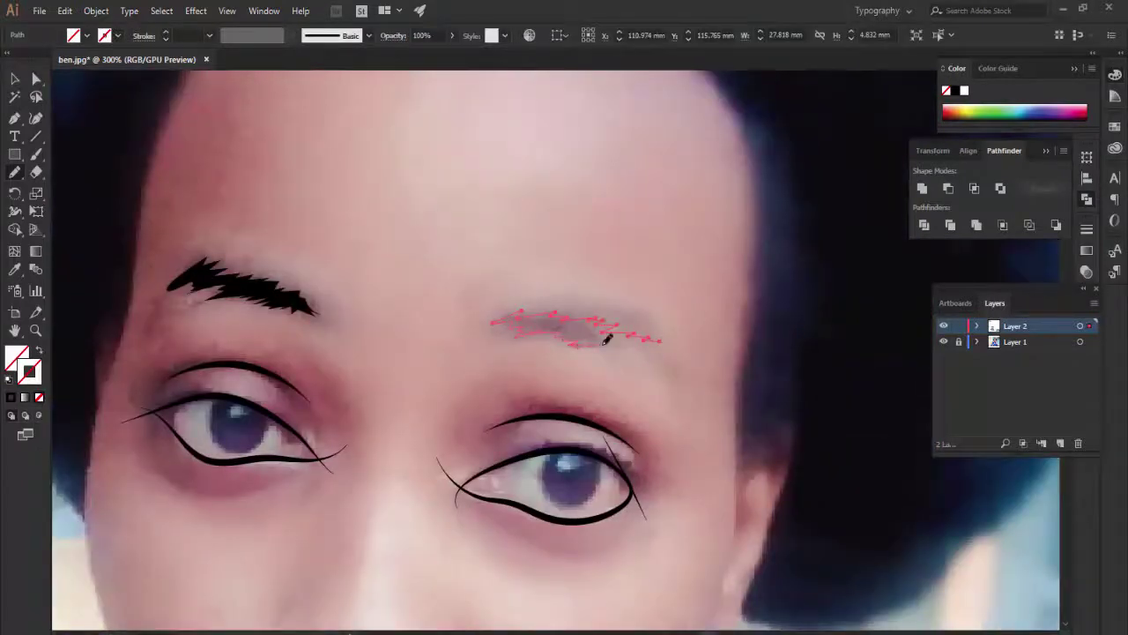
key(shift+x)
ctrl+click(446, 184)
Draw a no-fill black circle over the left iris.
scroll(252, 348, down, 3)
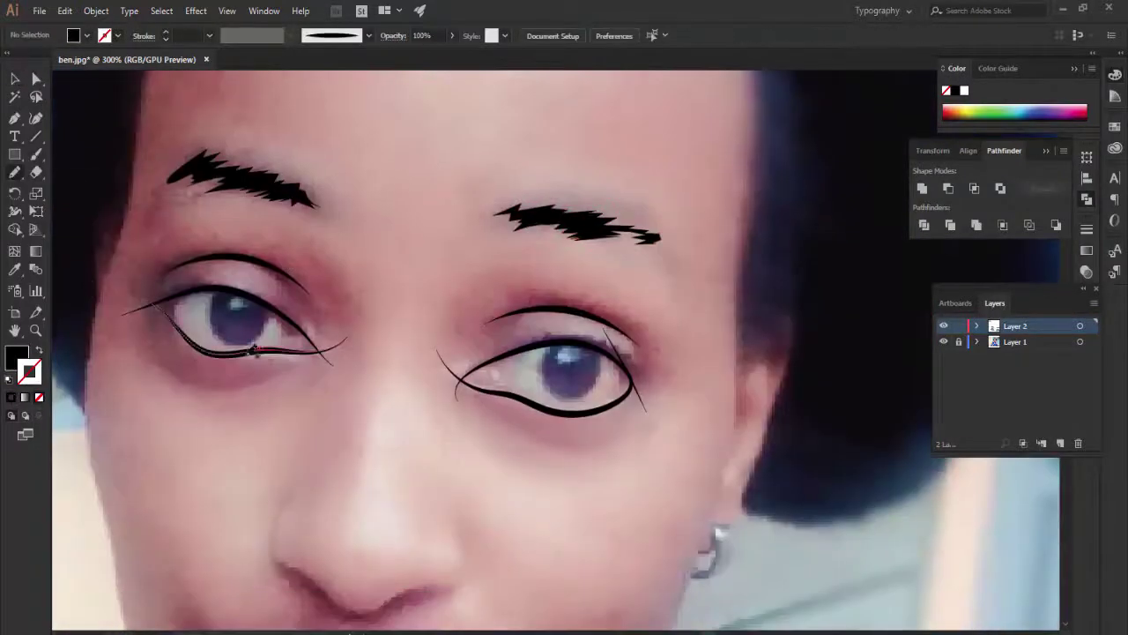
key(ctrl+equal)
scroll(661, 388, left, 5)
drag(14, 153, 53, 192)
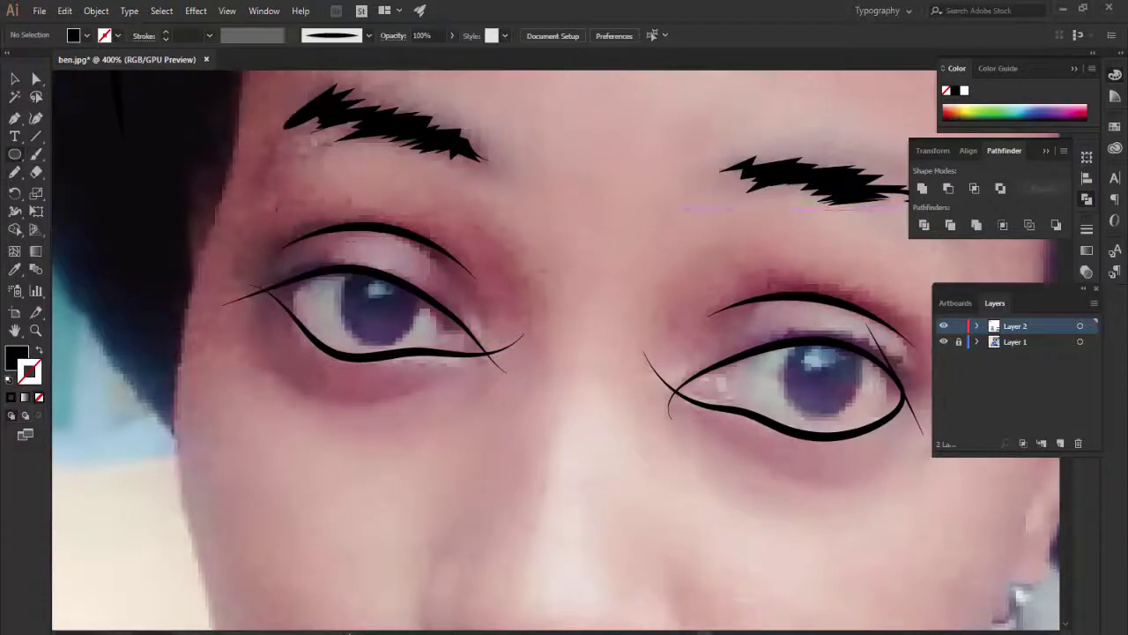
key(shift+x)
drag(399, 311, 401, 322)
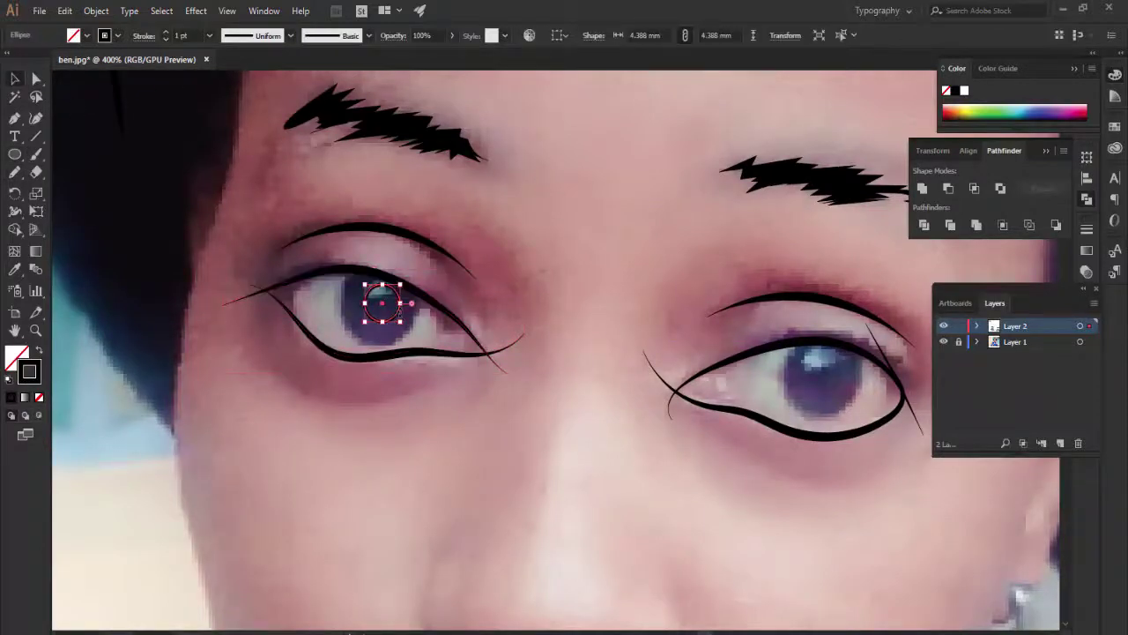
key(ctrl+shift+a)
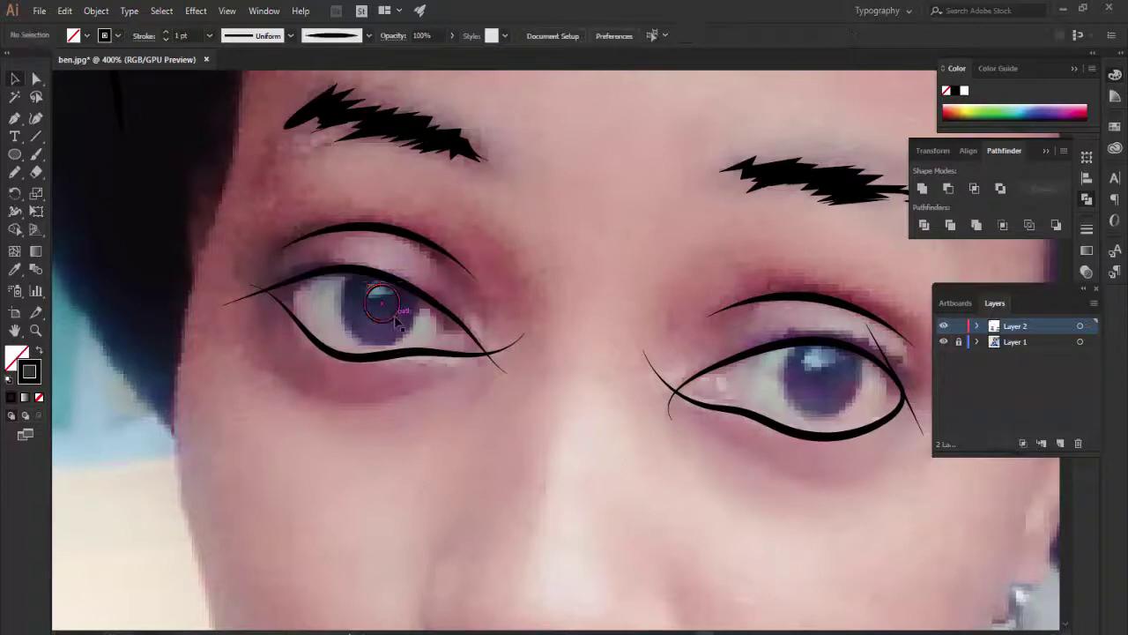
Circle the right pupil and the left iris with black outlines.
drag(844, 342, 796, 391)
key(ctrl+shift+a)
key(ctrl+plus)
click(36, 155)
scroll(236, 162, down, 3)
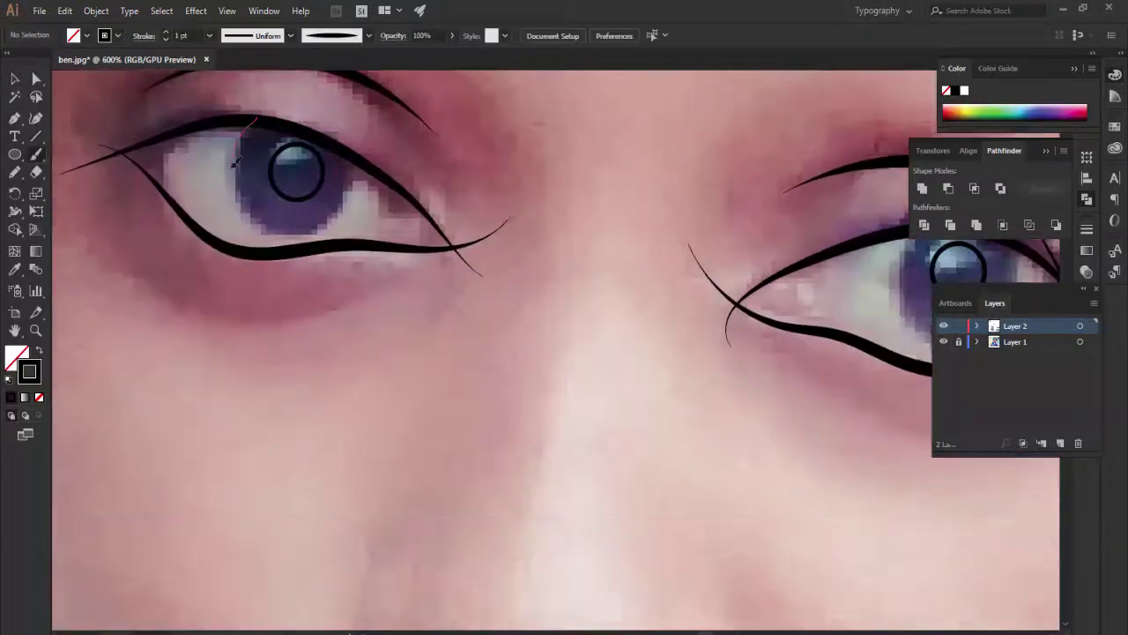
drag(222, 119, 361, 247)
scroll(381, 134, down, 3)
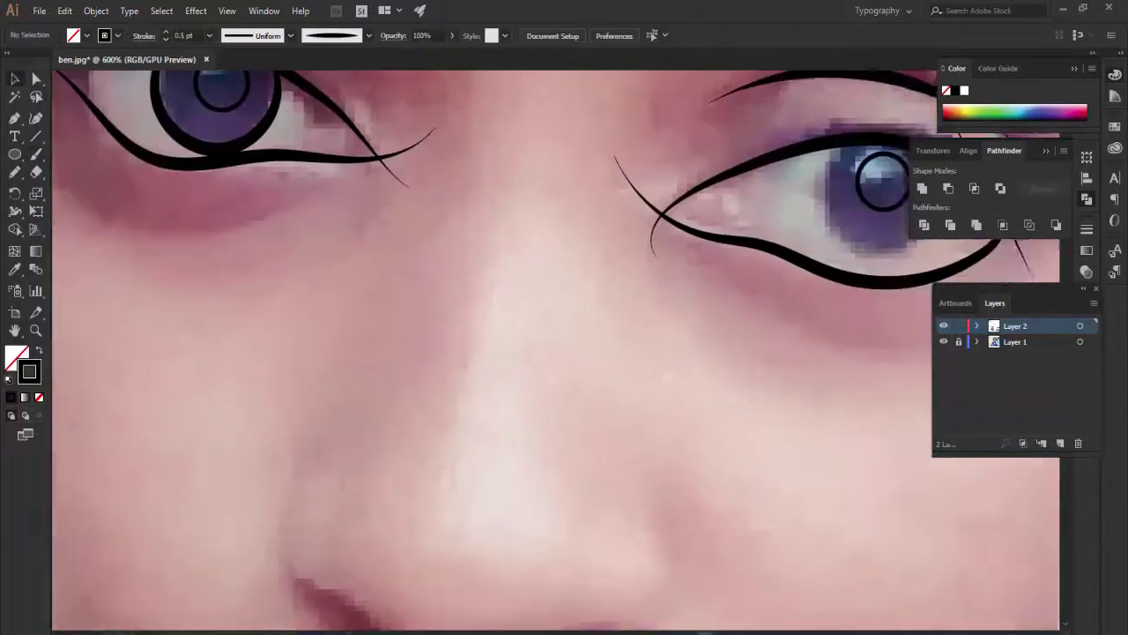
scroll(381, 134, right, 10)
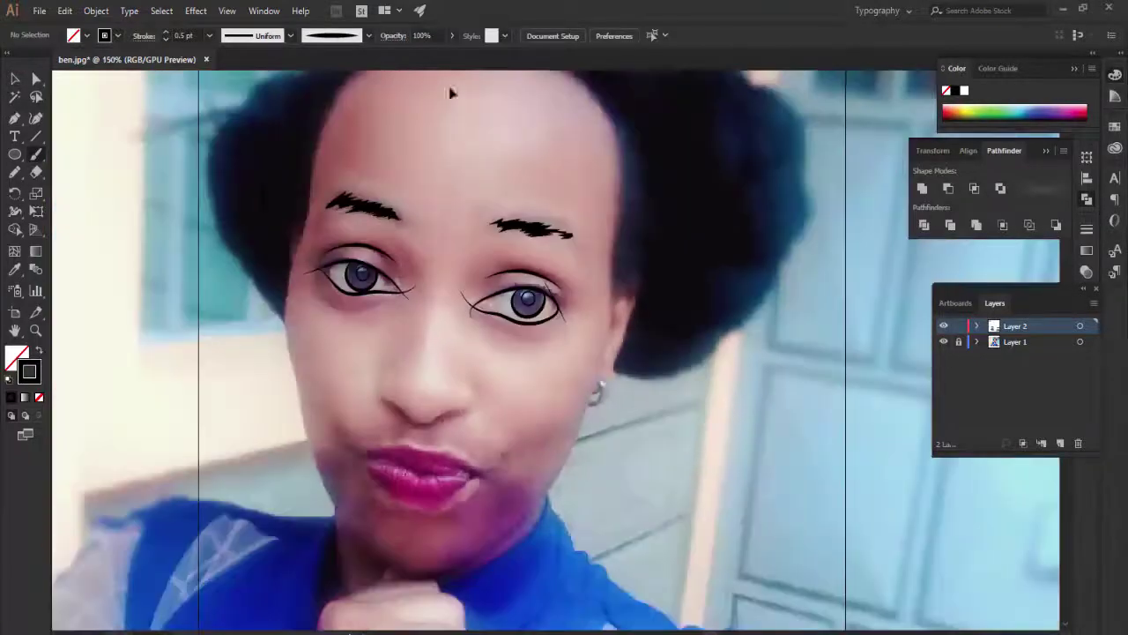
Remove the stray eyelid stroke and outline the upper and lower lips.
key(ctrl+z)
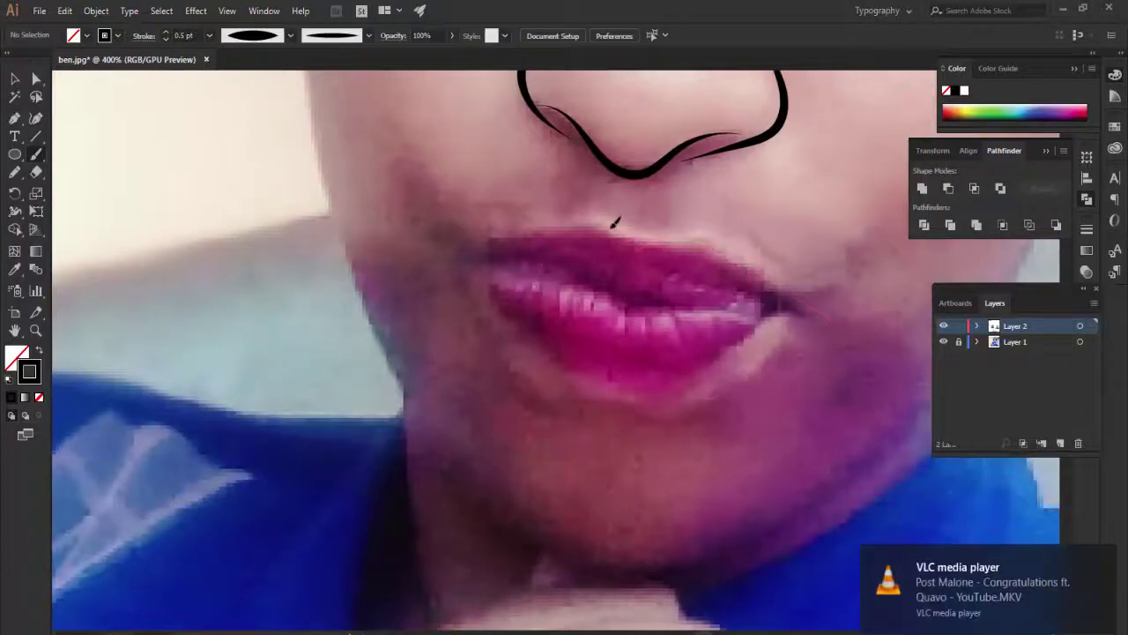
drag(399, 270, 831, 322)
scroll(770, 237, down, 2)
drag(375, 134, 824, 225)
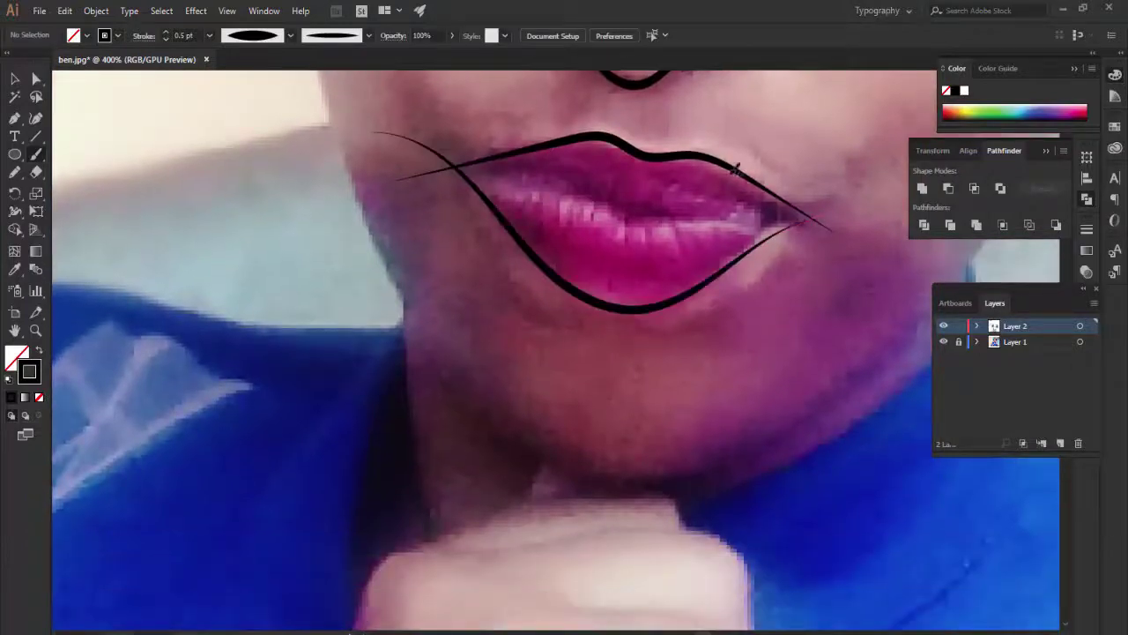
scroll(779, 287, up, 2)
Hide and reshow the reference photo to check the line art, then zoom on the lips.
key(ctrl+minus)
key(ctrl+minus)
key(ctrl+minus)
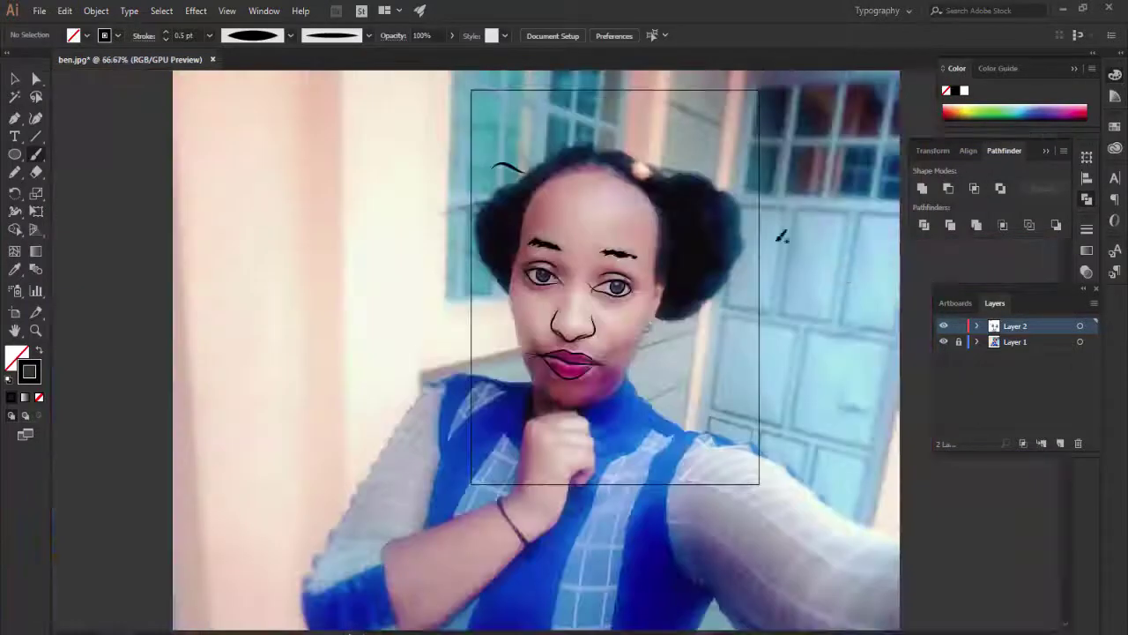
click(943, 342)
click(944, 342)
key(ctrl+plus)
key(ctrl+plus)
key(ctrl+plus)
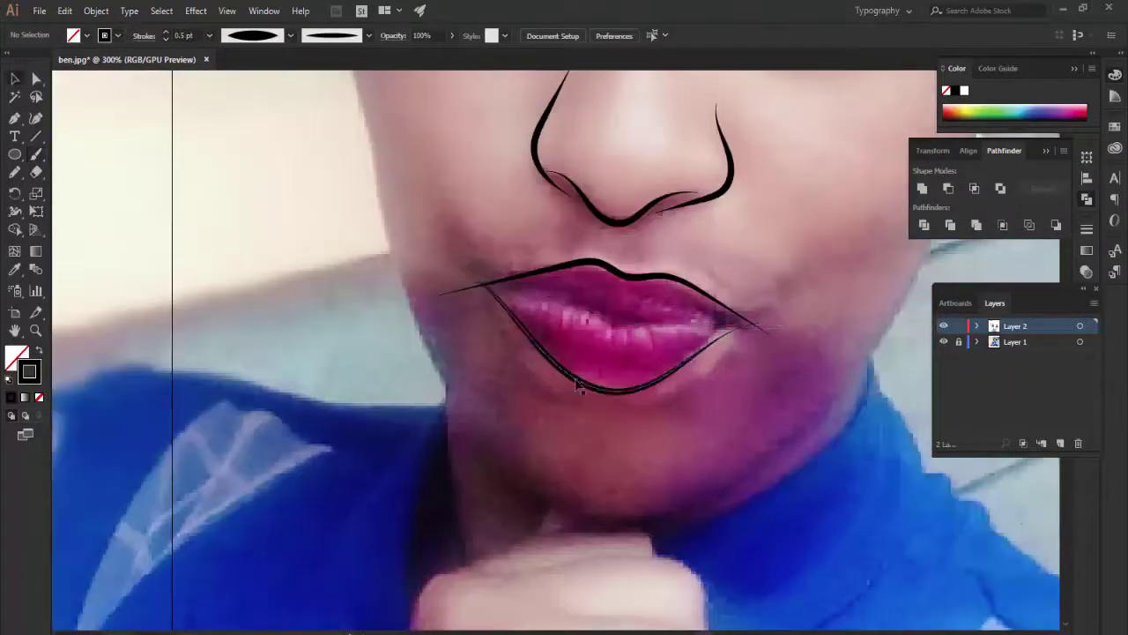
key(ctrl+plus)
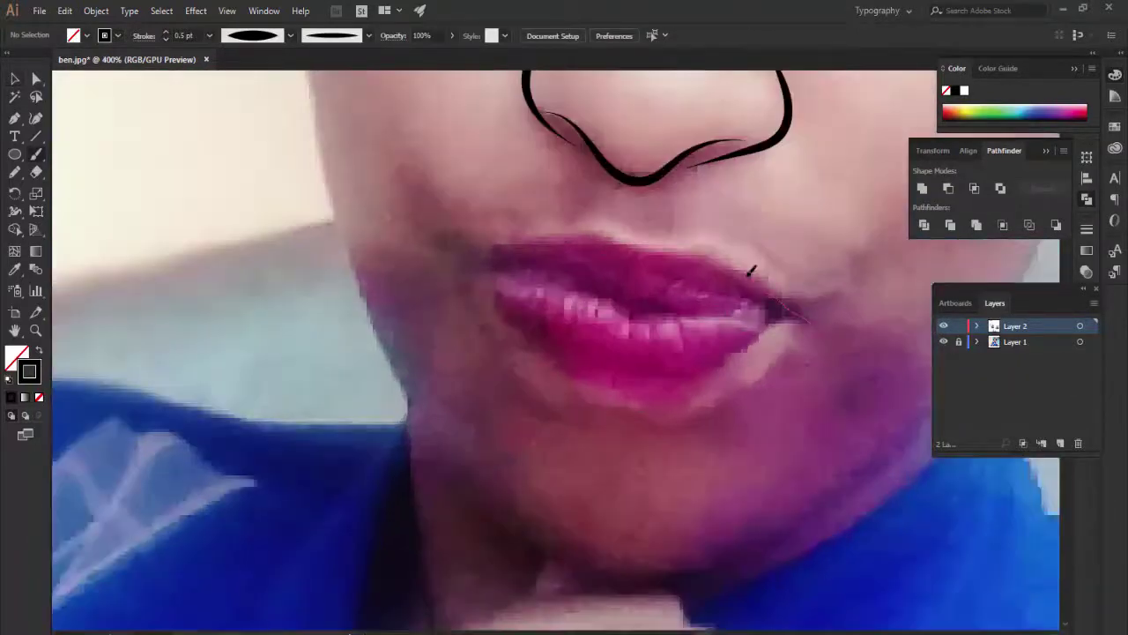
Trace a line along the lower lip.
drag(409, 256, 818, 322)
scroll(642, 221, down, 3)
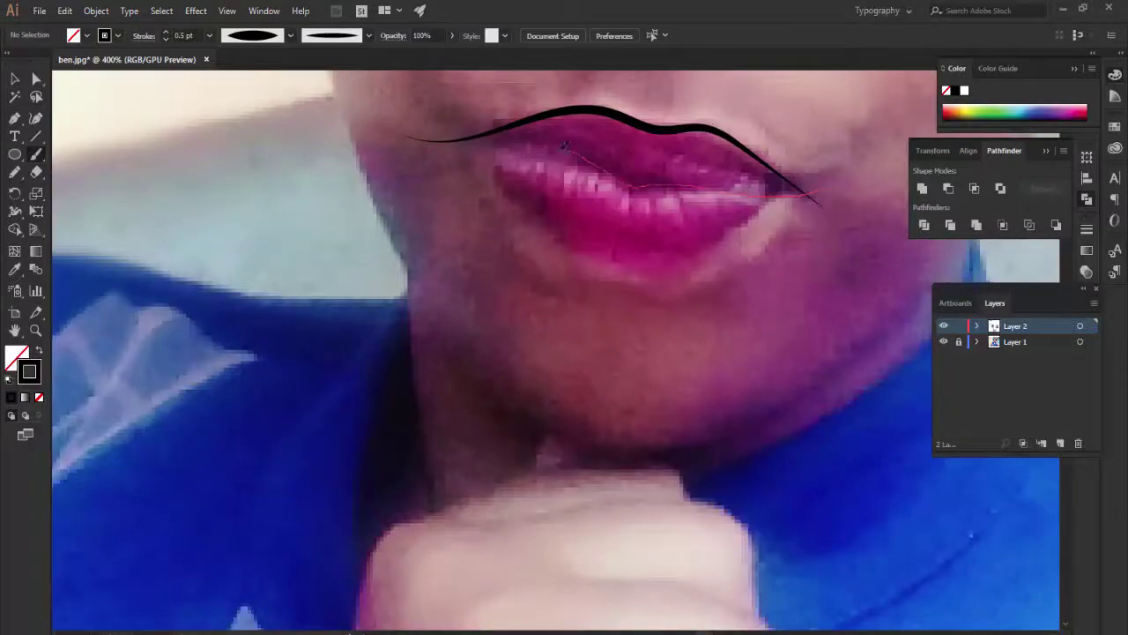
drag(564, 145, 463, 137)
scroll(765, 205, up, 3)
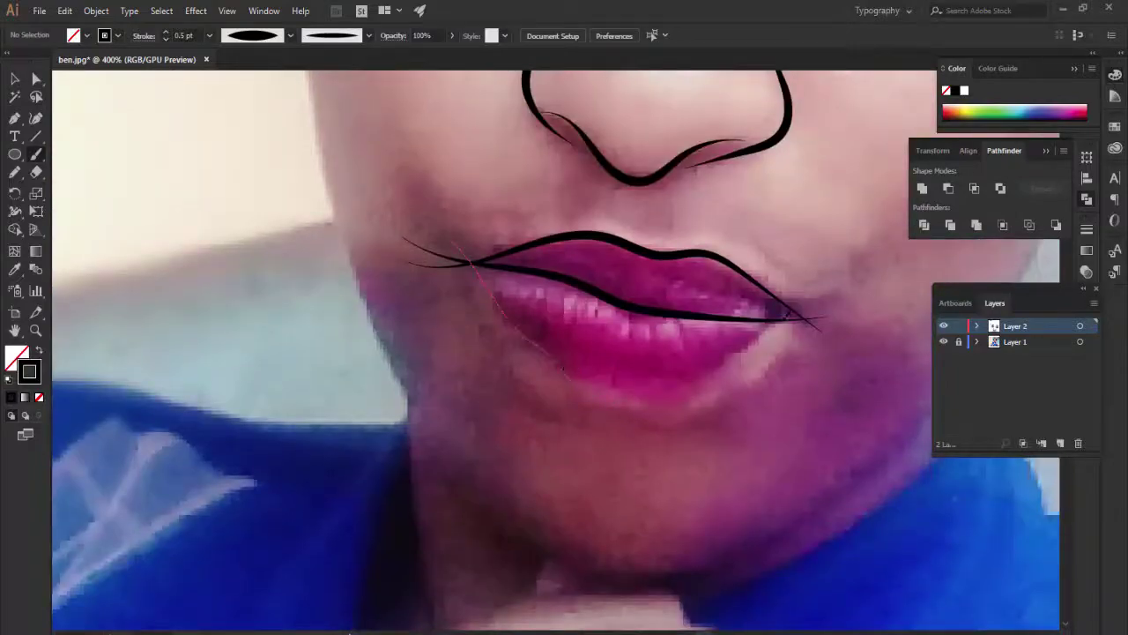
key(ctrl+minus)
key(ctrl+minus)
Replace that stroke with a cleaner lower-lip outline.
key(ctrl+minus)
key(ctrl+plus)
key(ctrl+plus)
key(ctrl+plus)
key(ctrl+z)
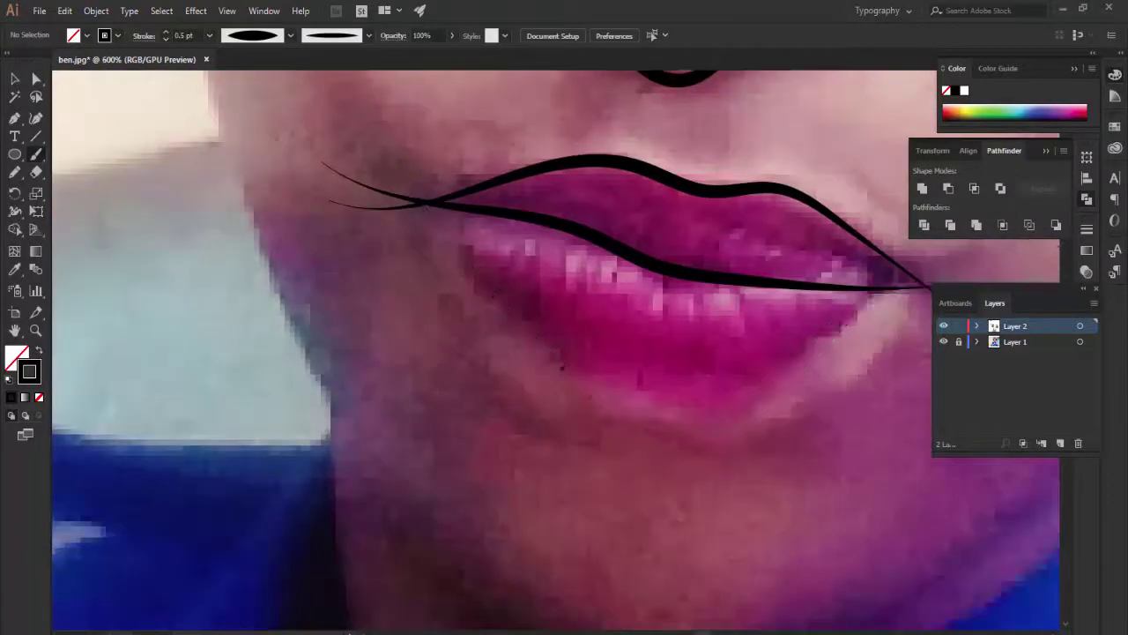
drag(894, 291, 897, 289)
key(ctrl+minus)
key(ctrl+minus)
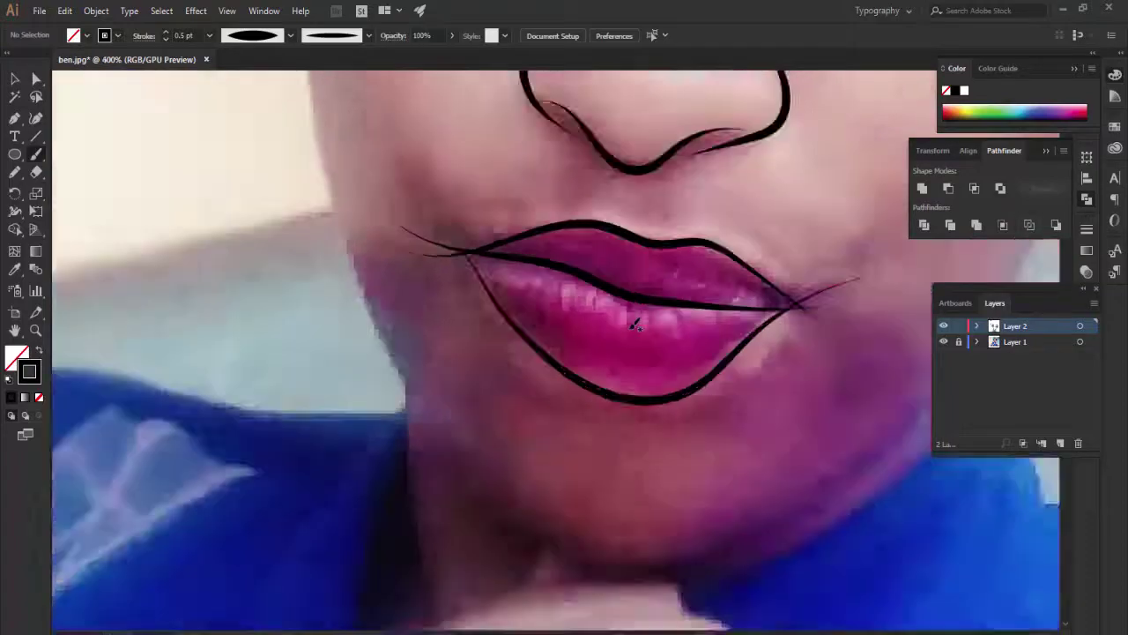
scroll(564, 353, down, 2)
scroll(564, 353, up, 10)
scroll(374, 211, down, 2)
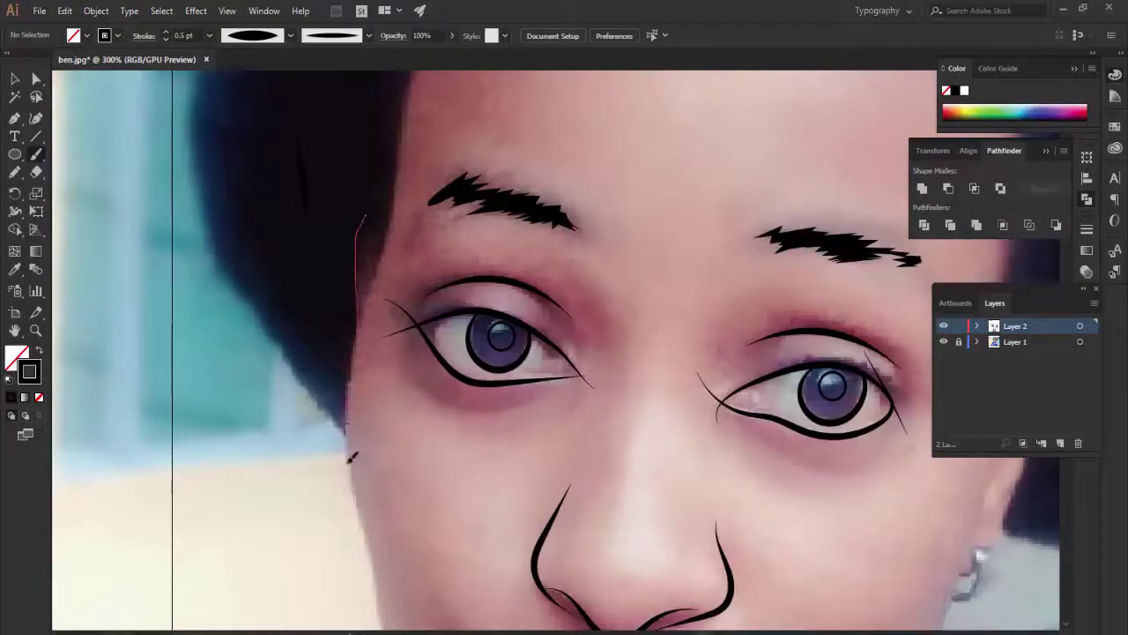
Outline the side of the face along the hair edge with black strokes.
scroll(351, 457, down, 5)
scroll(403, 485, down, 8)
scroll(403, 485, down, 1)
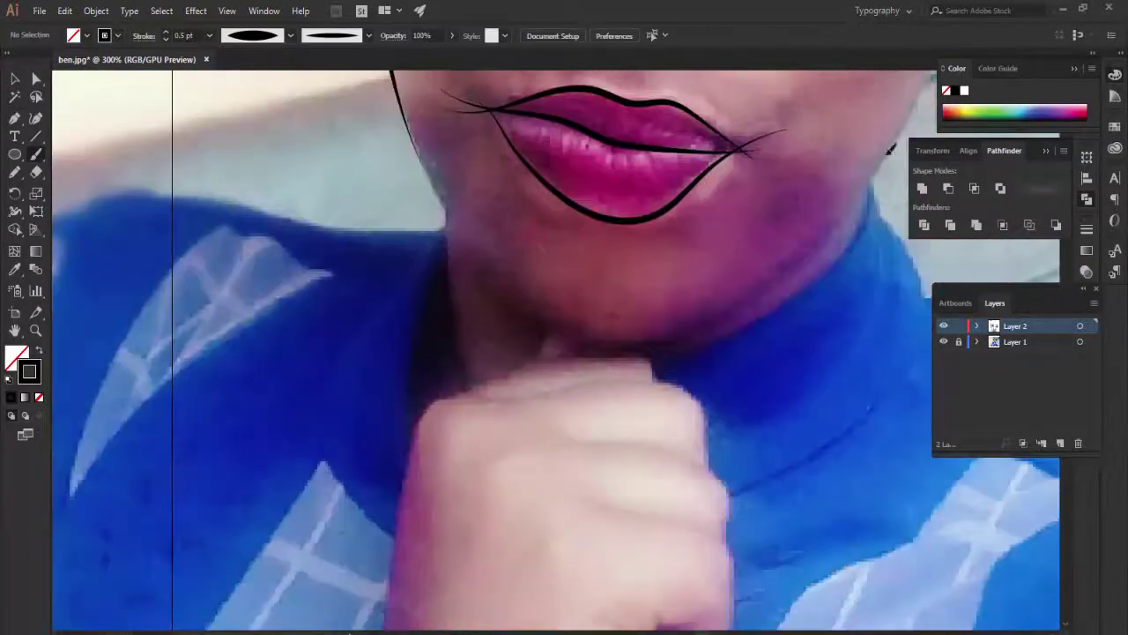
scroll(567, 231, right, 10)
scroll(566, 231, up, 6)
scroll(566, 231, up, 3)
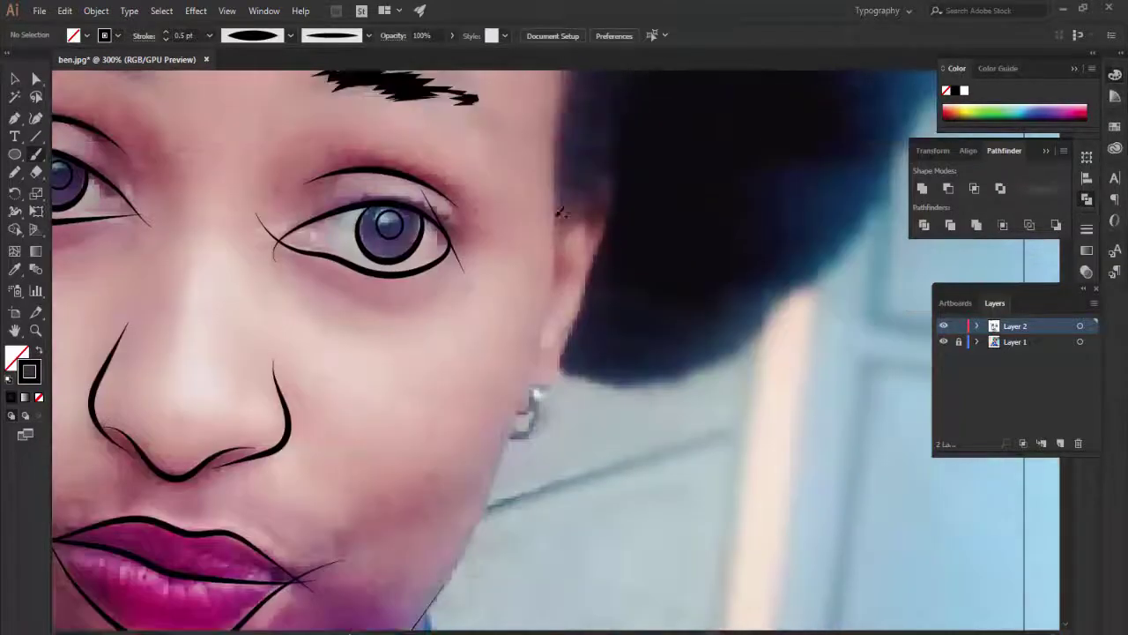
scroll(567, 231, up, 3)
scroll(566, 231, down, 3)
scroll(566, 231, up, 5)
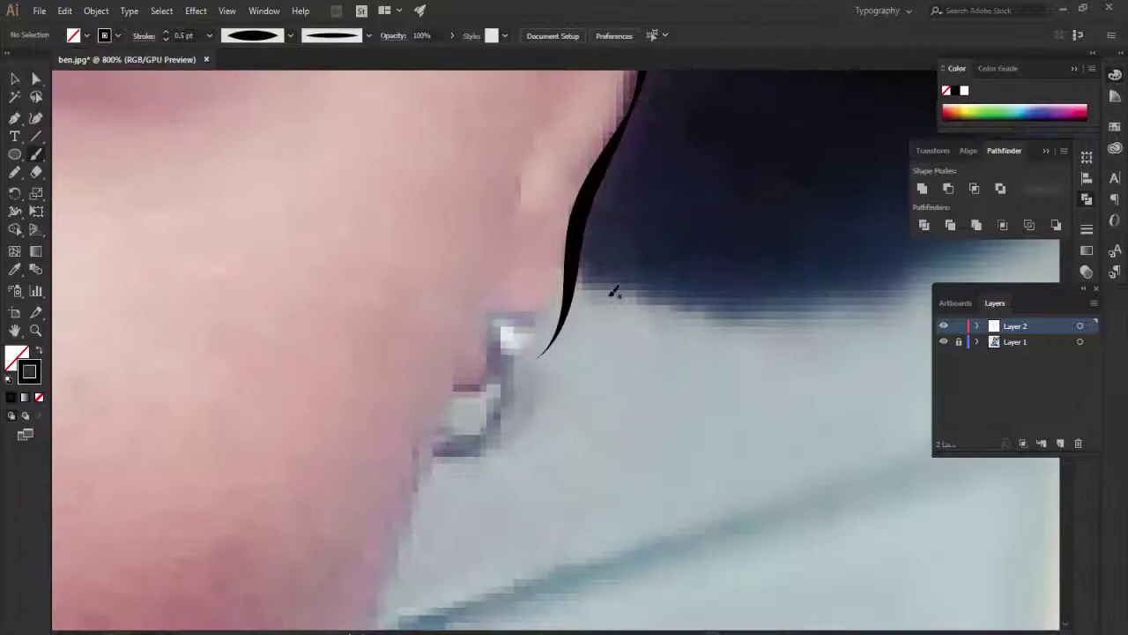
drag(604, 166, 538, 357)
scroll(541, 154, down, 3)
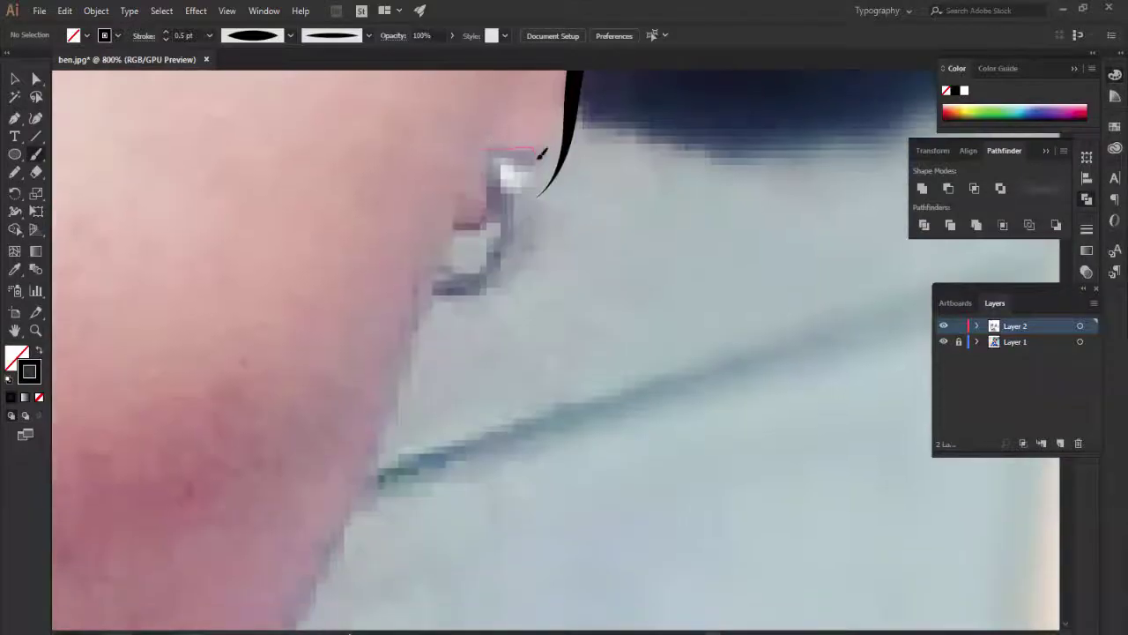
drag(459, 302, 428, 304)
Trace the hoop earring with a thinner 0.25 pt stroke, then restore 0.5 pt.
scroll(484, 93, down, 1)
scroll(447, 197, down, 5)
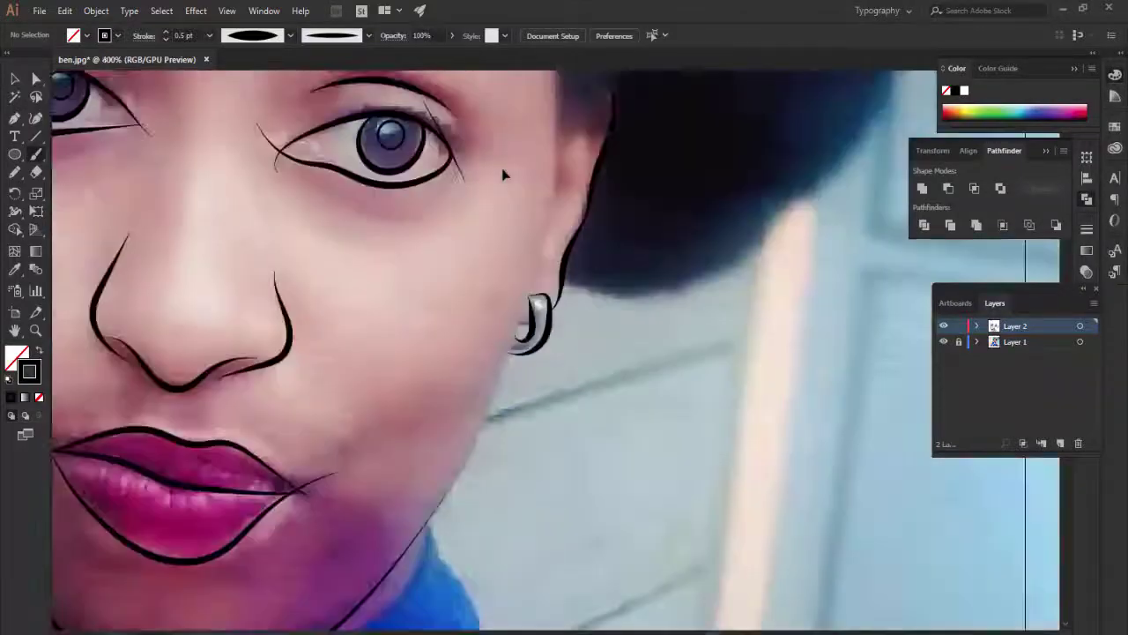
scroll(518, 250, down, 2)
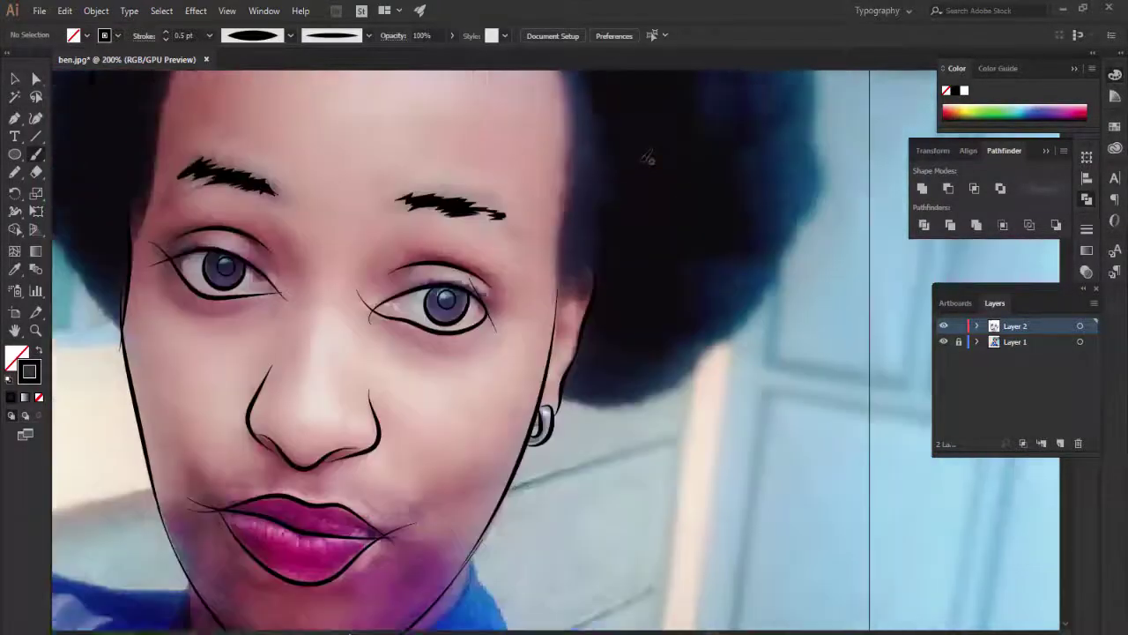
scroll(519, 250, down, 3)
scroll(500, 184, up, 5)
key(bracketleft)
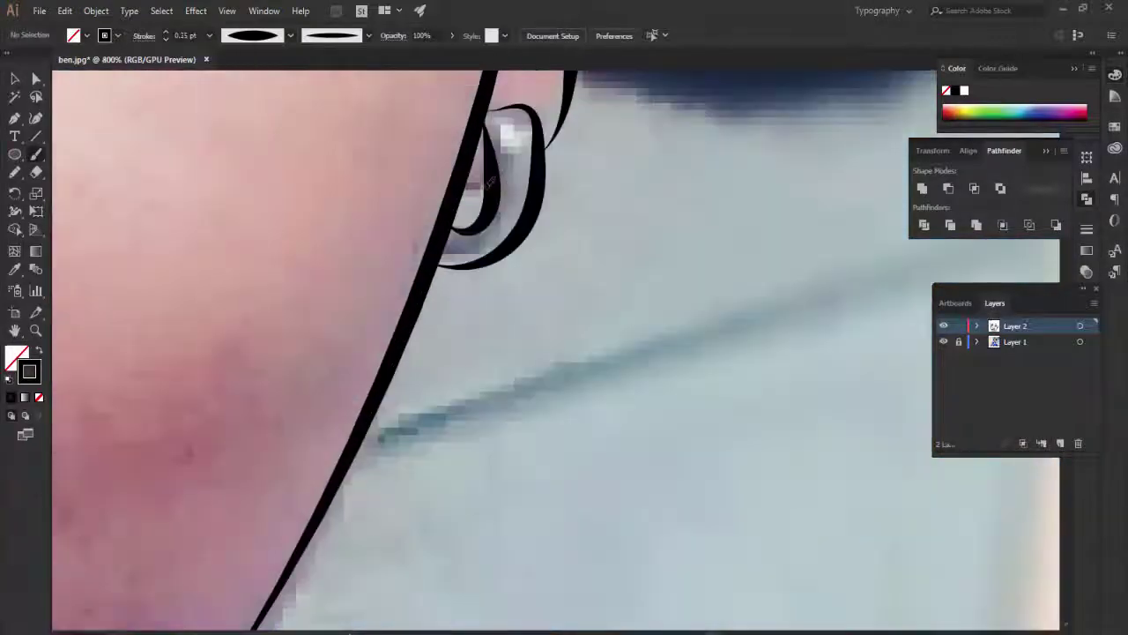
scroll(672, 156, up, 1)
scroll(672, 156, down, 3)
key(bracketright)
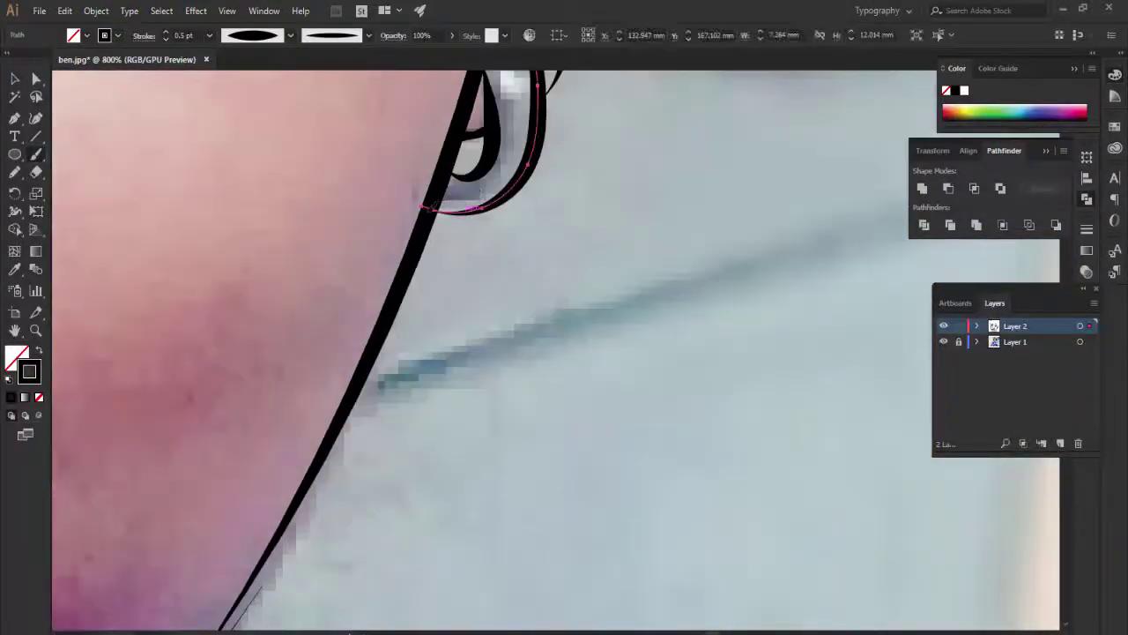
Finish the ear outline and zoom out to view the whole face.
scroll(672, 156, up, 9)
scroll(617, 229, up, 4)
scroll(608, 202, down, 4)
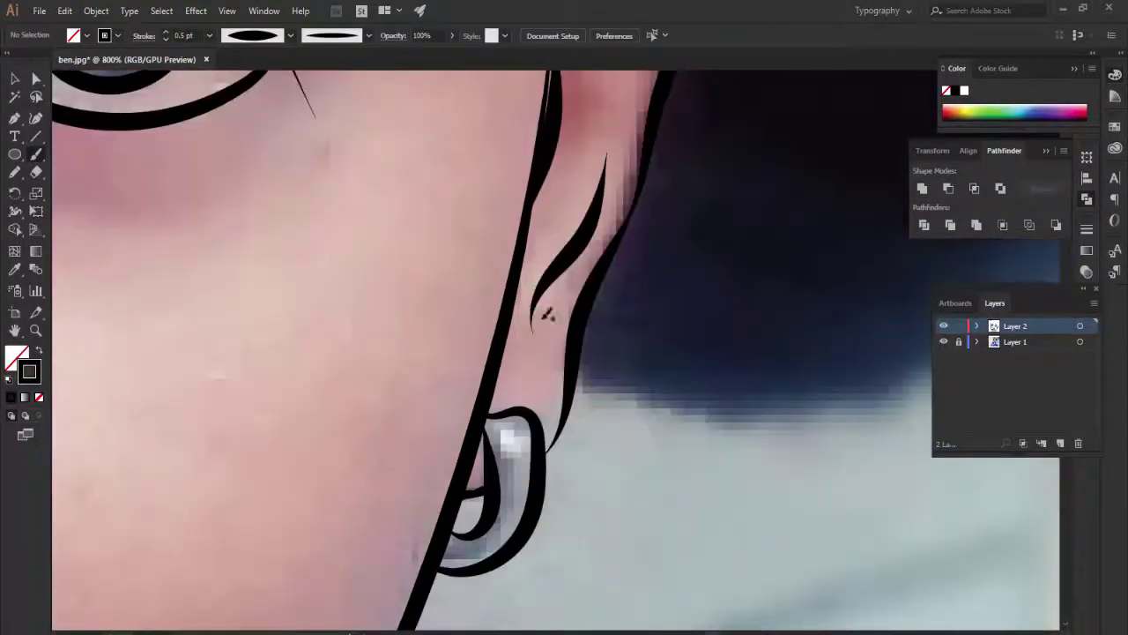
scroll(642, 147, up, 8)
scroll(642, 147, down, 2)
key(ctrl+0)
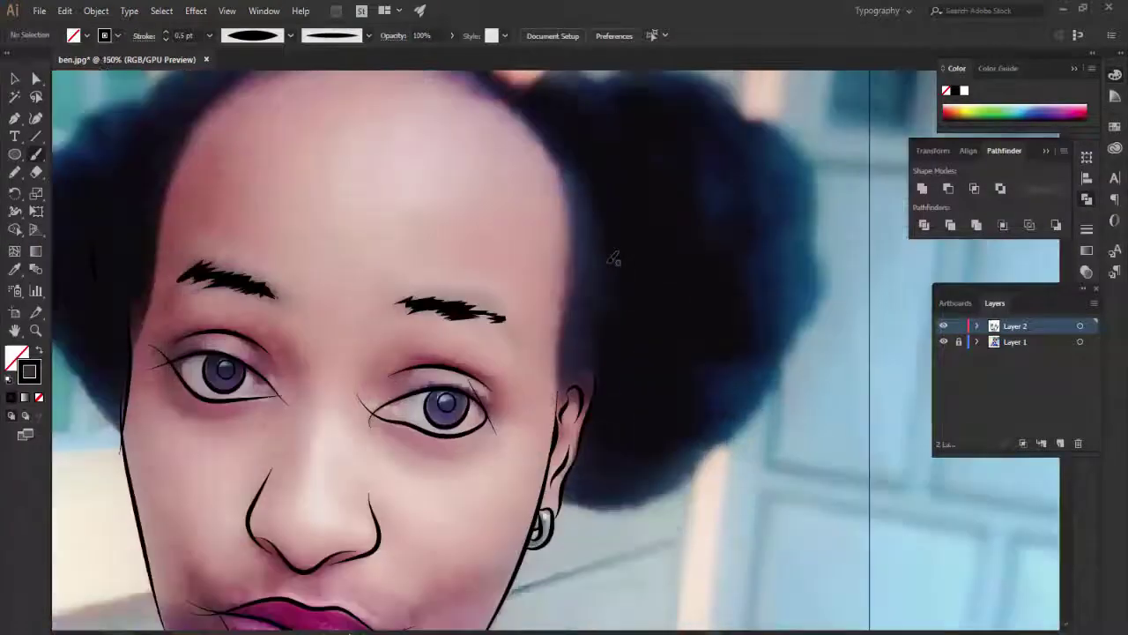
click(15, 174)
scroll(546, 193, up, 4)
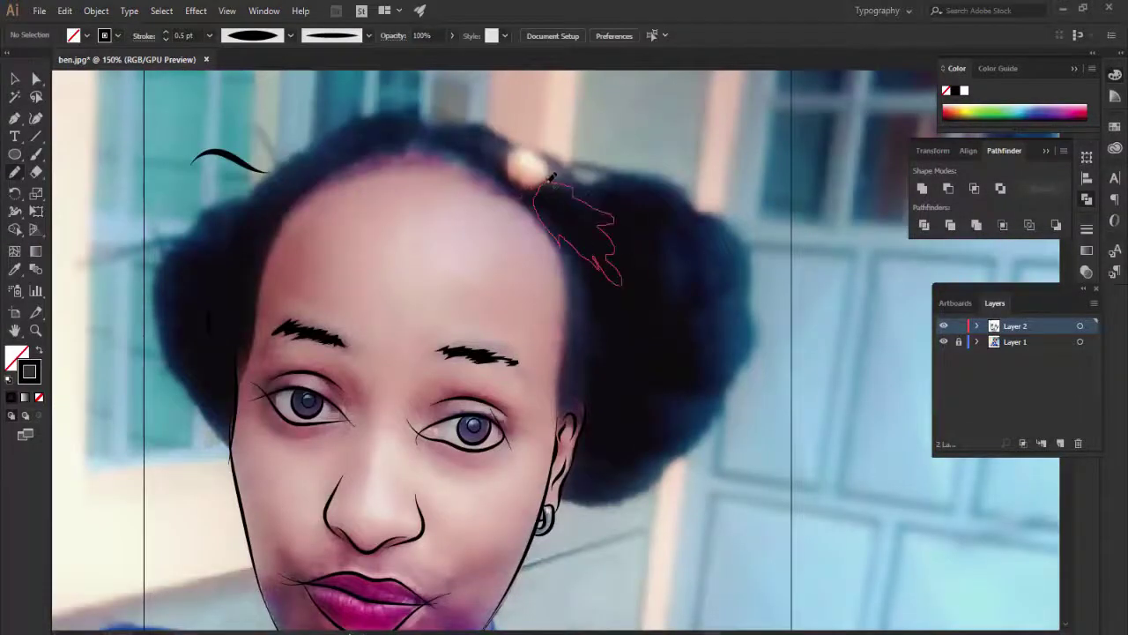
Trace the right hair bun as a solid black shape.
drag(552, 177, 555, 180)
key(shift+x)
drag(692, 326, 588, 240)
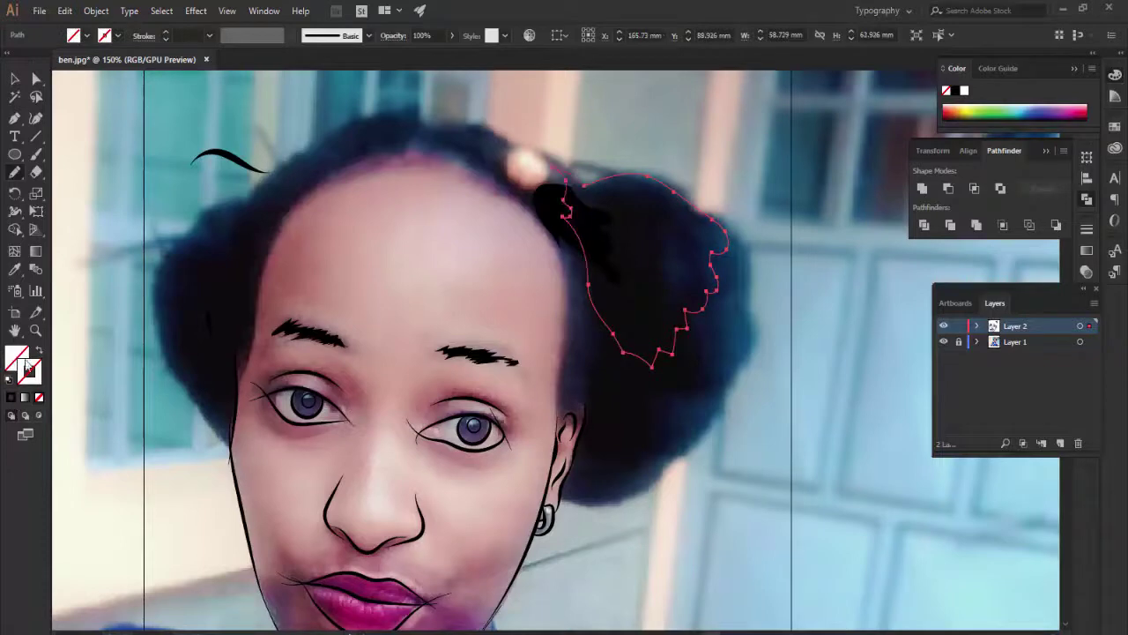
key(shift+x)
scroll(420, 217, up, 3)
Add another black-filled hair shape beside the bun.
drag(274, 275, 259, 295)
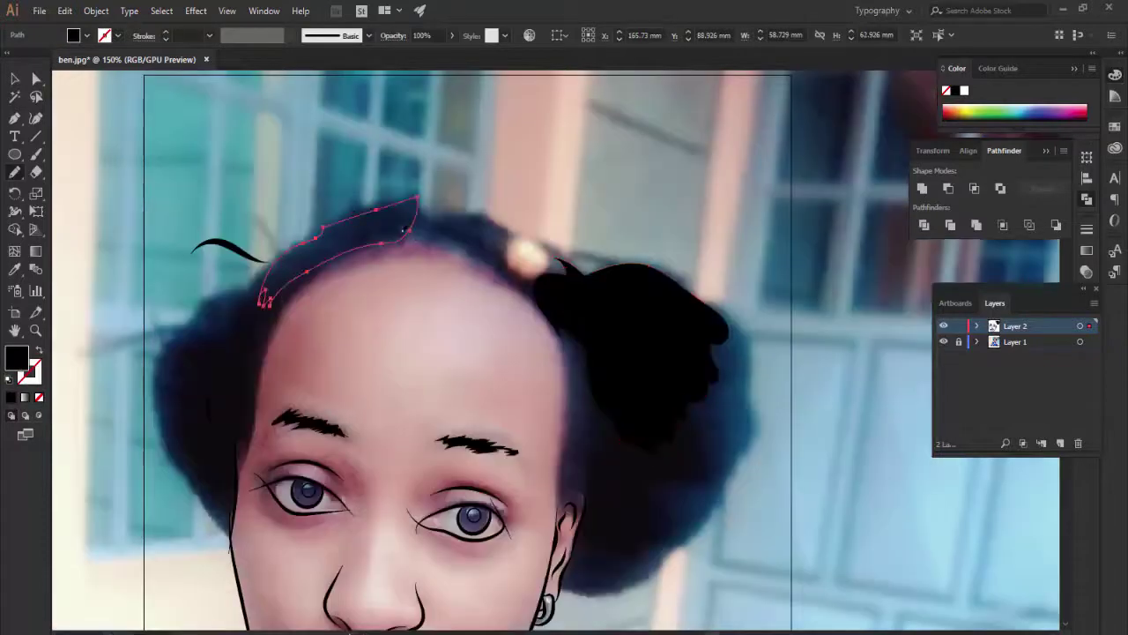
scroll(259, 294, down, 5)
drag(565, 153, 598, 254)
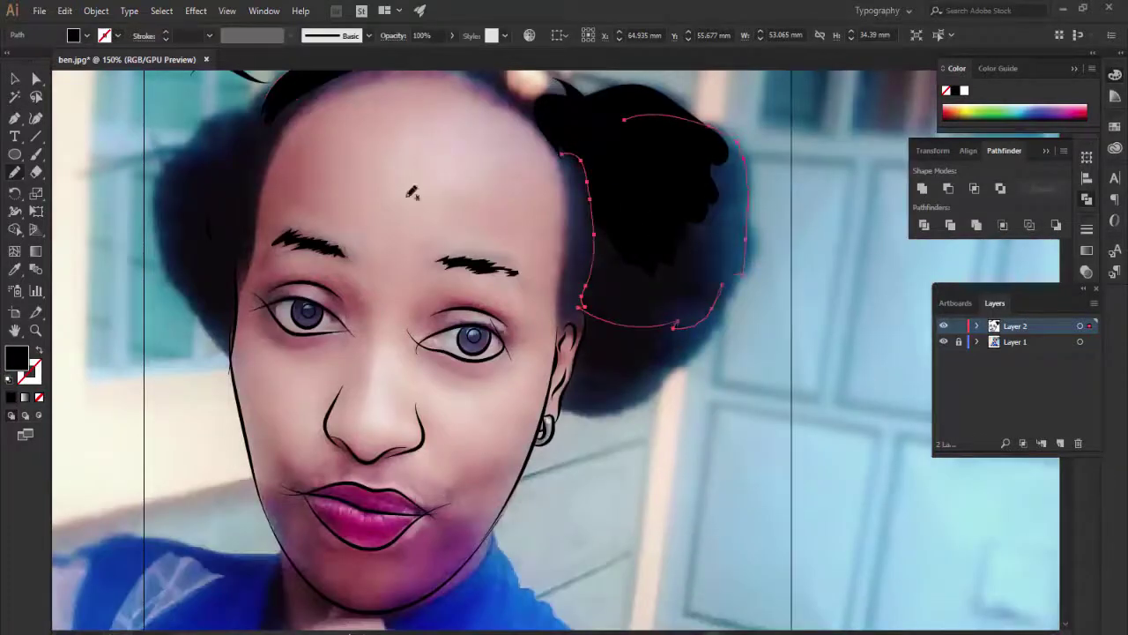
key(shift+x)
scroll(564, 299, down, 3)
scroll(687, 256, up, 3)
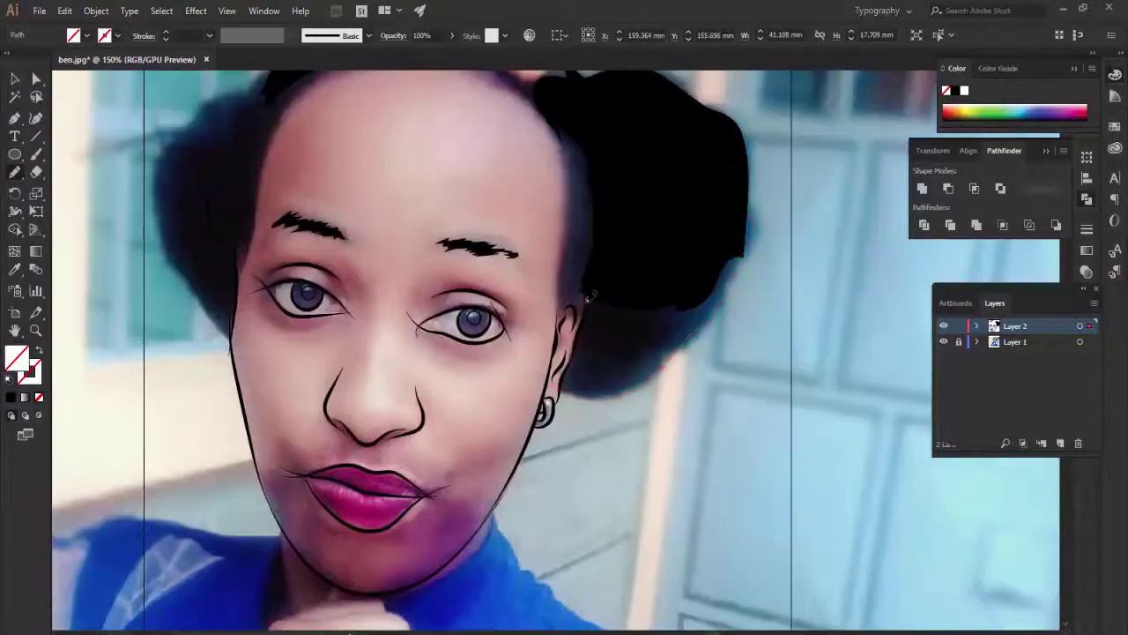
scroll(714, 368, up, 3)
scroll(350, 283, up, 3)
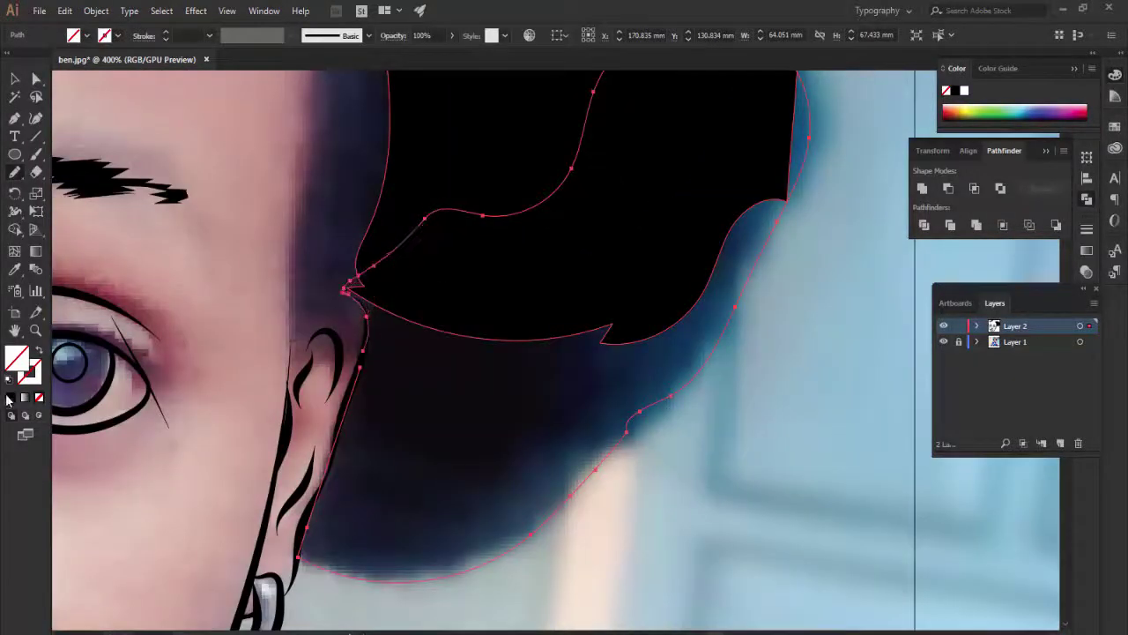
Fill the hair along the left temple with a closed black shape.
key(ctrl+0)
scroll(667, 461, up, 3)
key(ctrl+shift+a)
scroll(648, 533, up, 3)
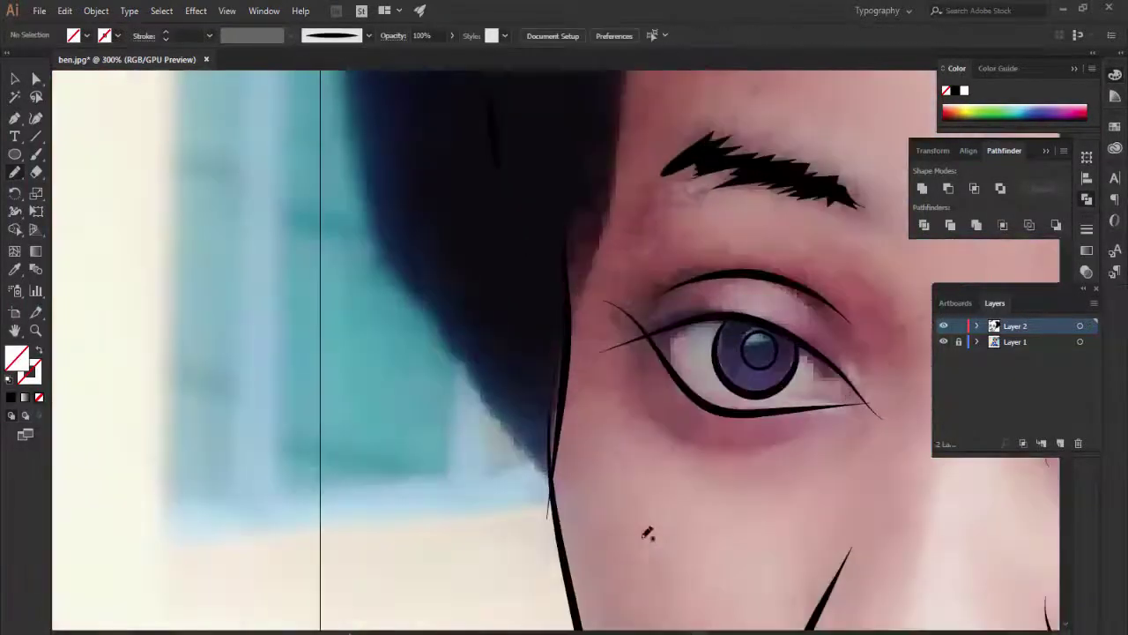
drag(460, 337, 443, 165)
drag(553, 450, 550, 453)
scroll(534, 233, up, 5)
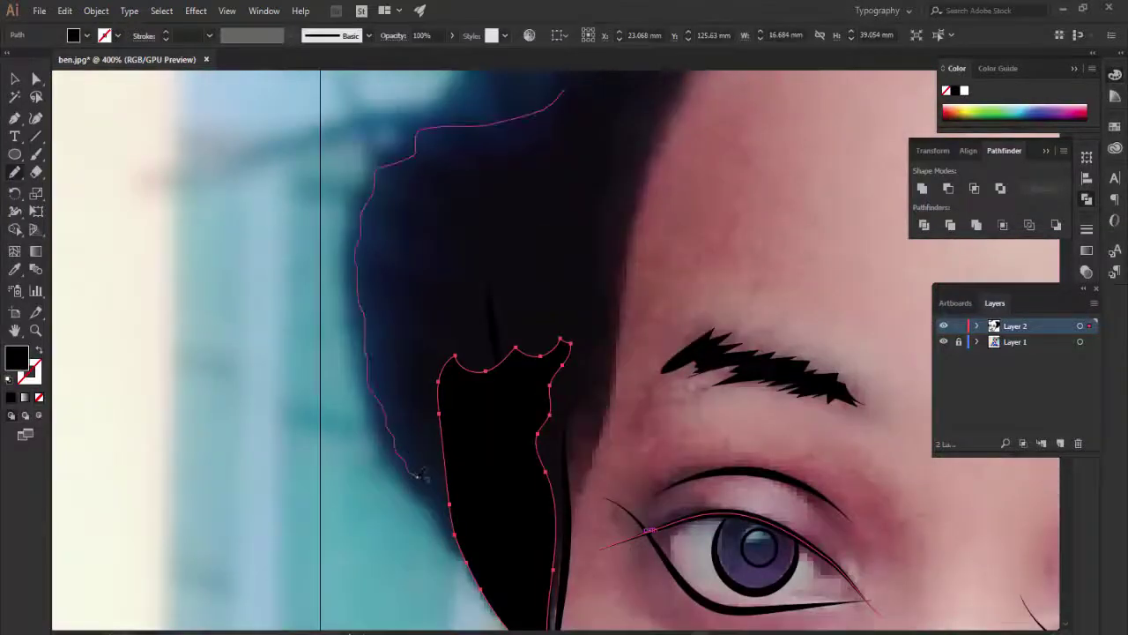
drag(422, 474, 422, 476)
scroll(529, 352, up, 6)
Trace more black hair pieces down the side of the head.
key(ctrl+shift+a)
drag(749, 167, 633, 216)
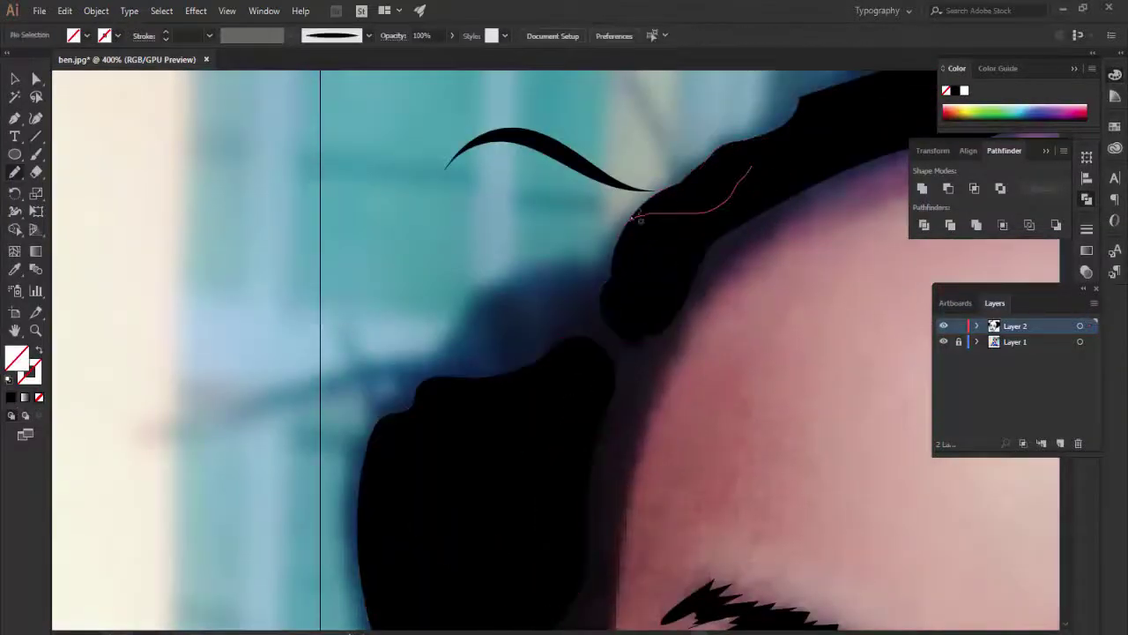
drag(424, 454, 394, 458)
scroll(529, 353, down, 8)
drag(516, 265, 440, 608)
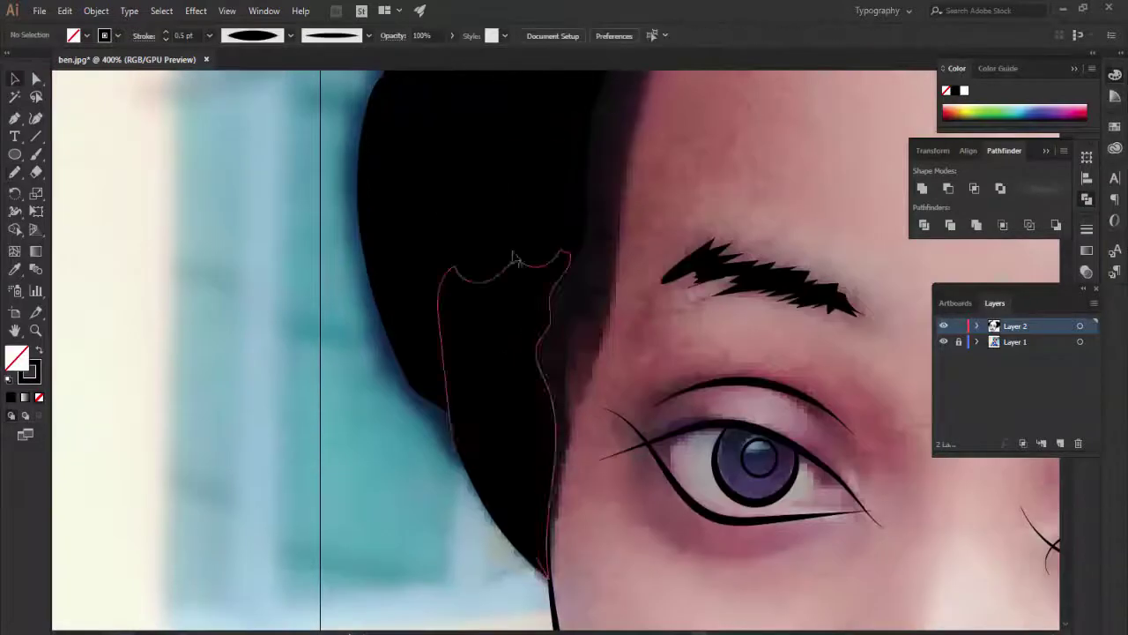
scroll(636, 289, up, 10)
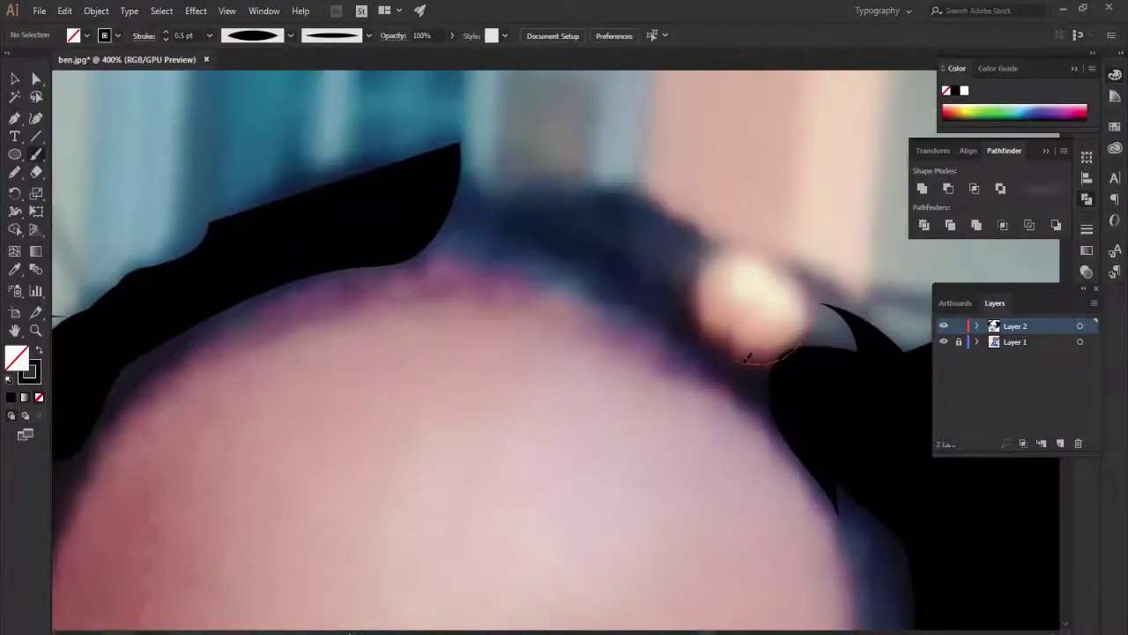
Circle the hair bead and fill the surrounding hair black.
drag(692, 257, 692, 257)
scroll(692, 255, down, 2)
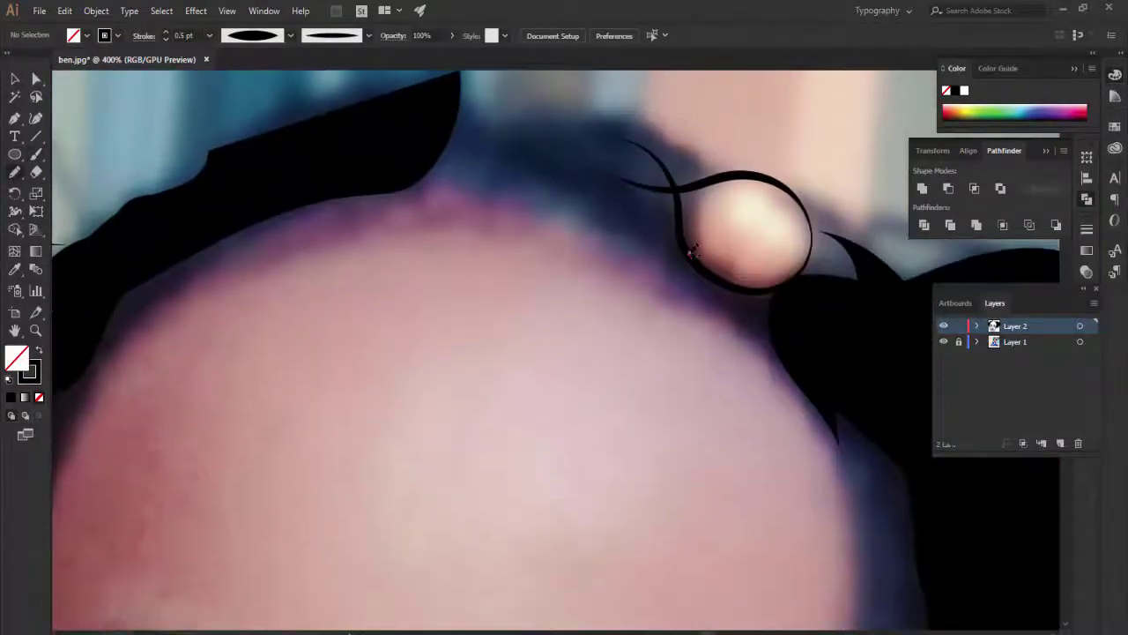
drag(617, 109, 706, 184)
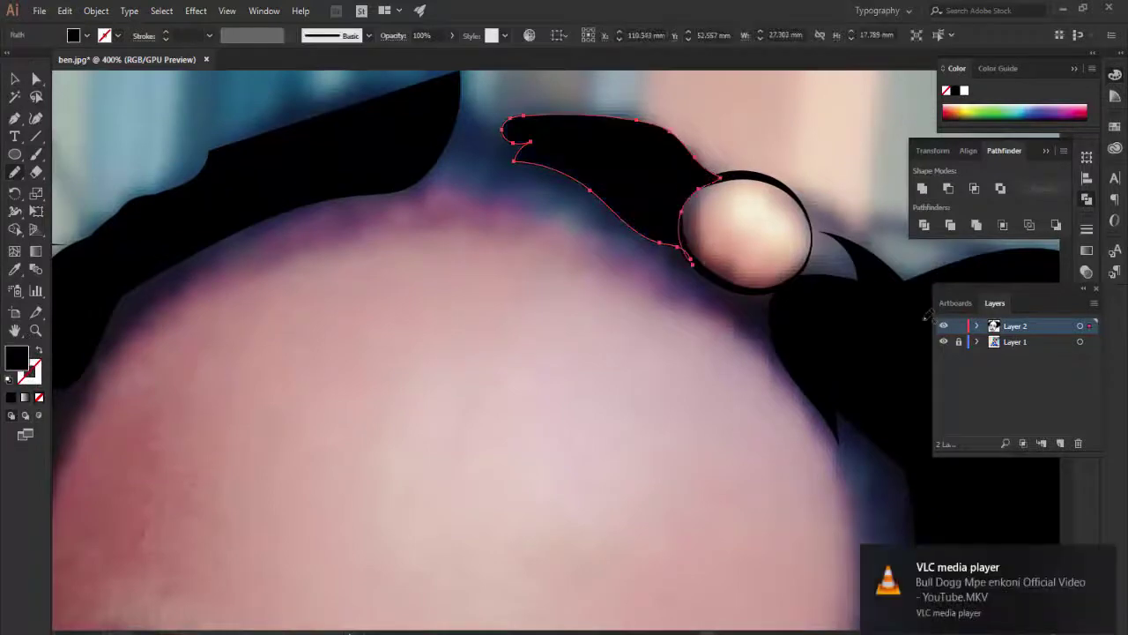
drag(925, 317, 769, 275)
scroll(617, 299, up, 5)
drag(432, 263, 461, 298)
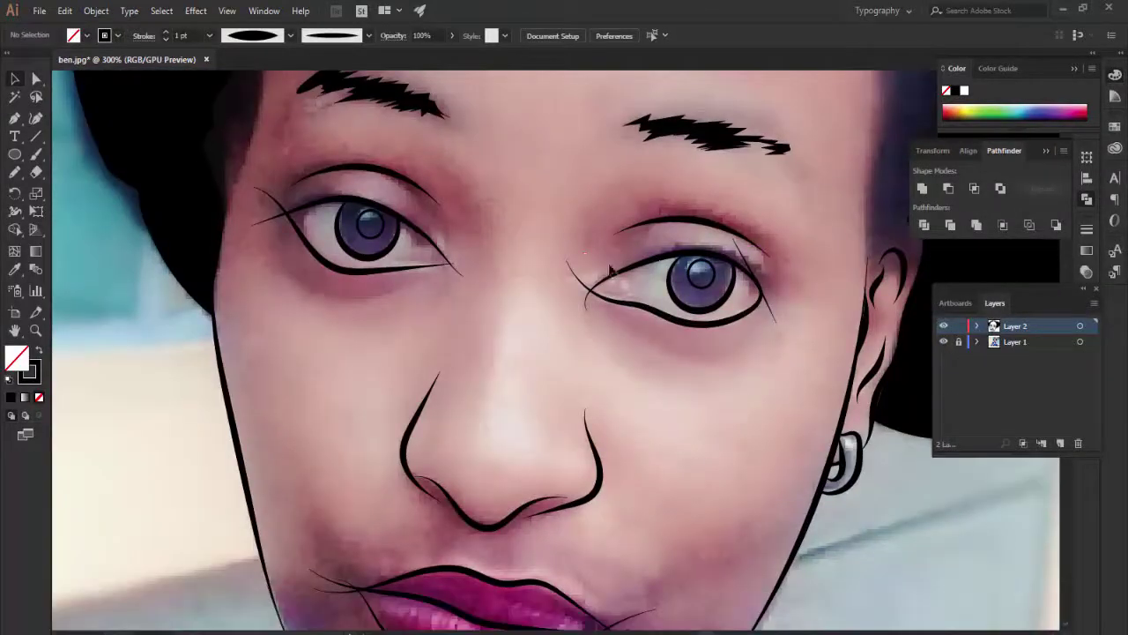
Undo the eye shape merge and extend the left eye's outer corner down-right.
click(968, 227)
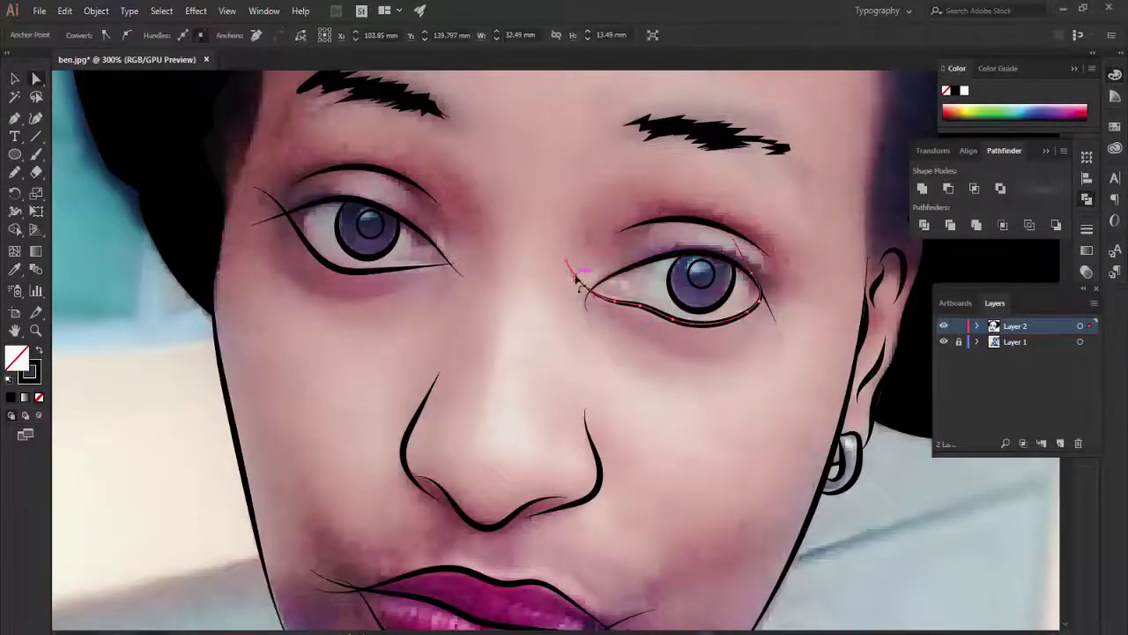
key(ctrl+z)
click(96, 10)
key(Escape)
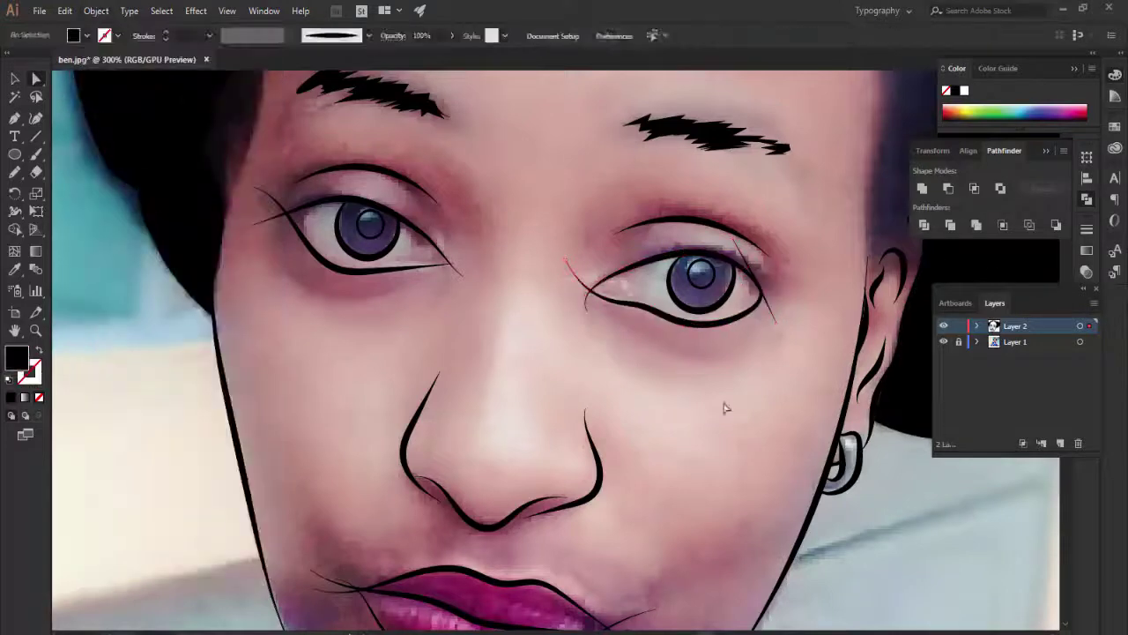
key(v)
click(333, 201)
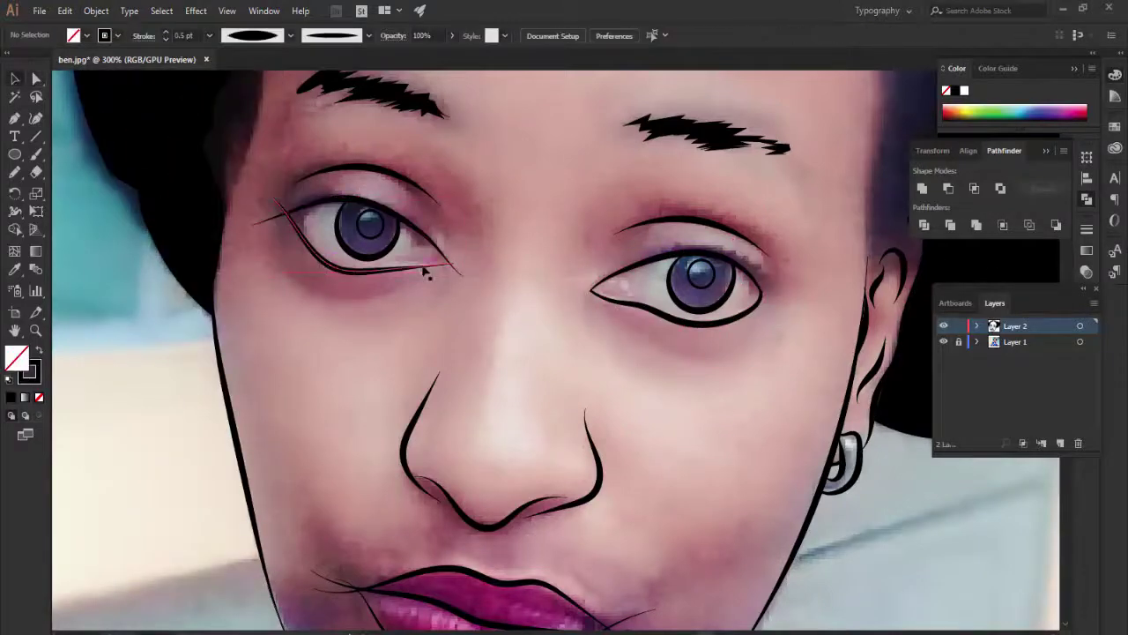
drag(456, 276, 481, 295)
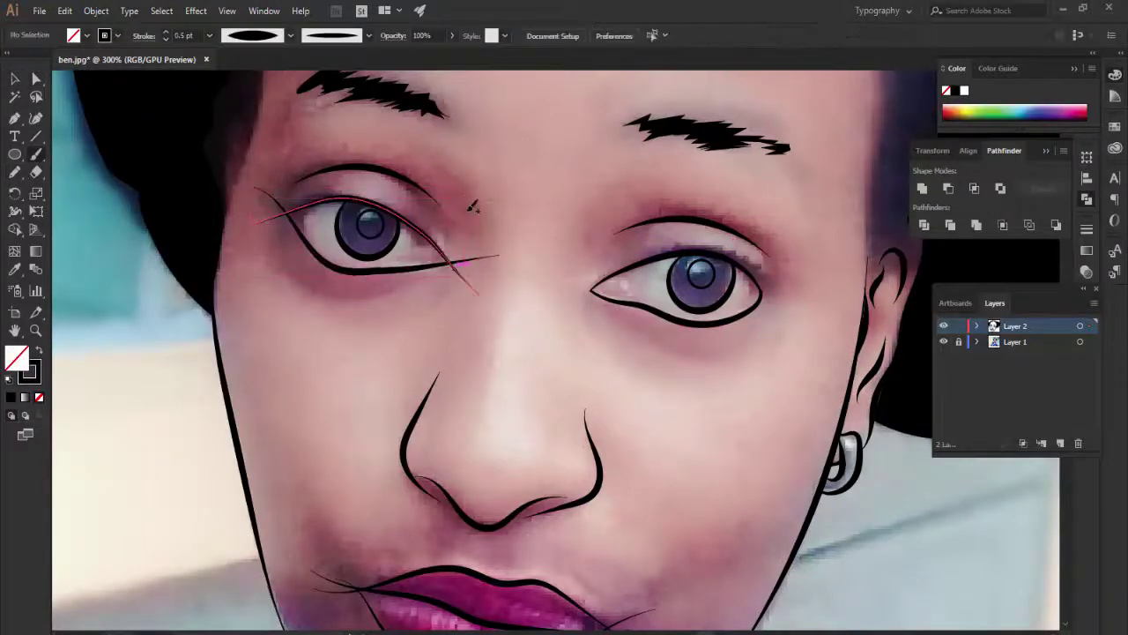
click(267, 215)
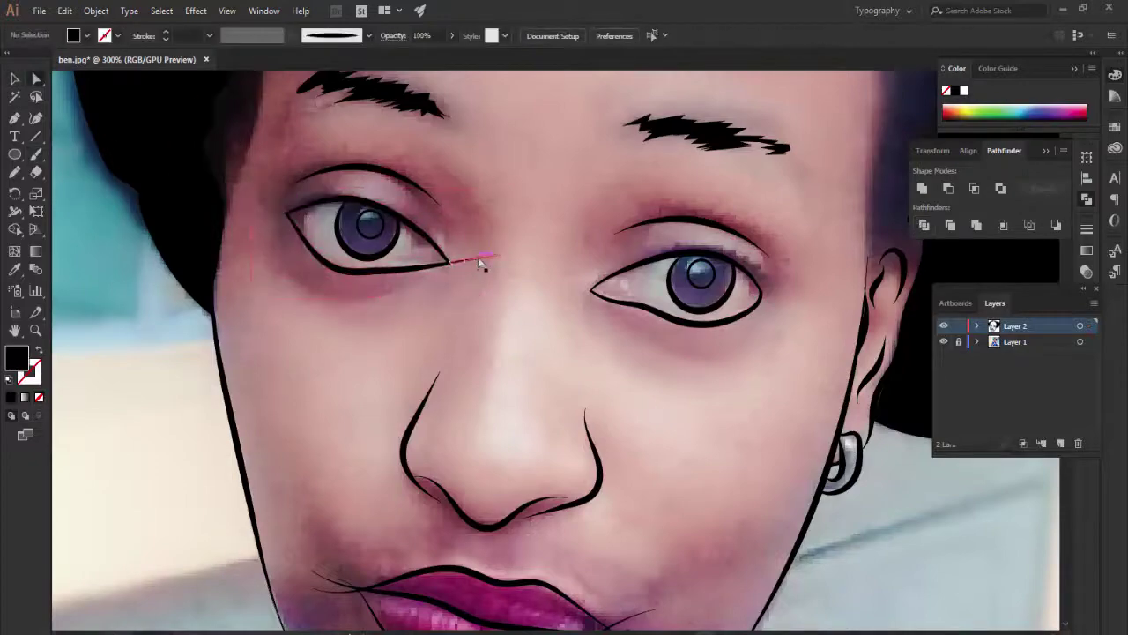
Switch to a black stroke with no fill at 0.5 pt weight.
key(ctrl+equal)
scroll(494, 168, down, 3)
key(shift+x)
click(209, 36)
click(220, 63)
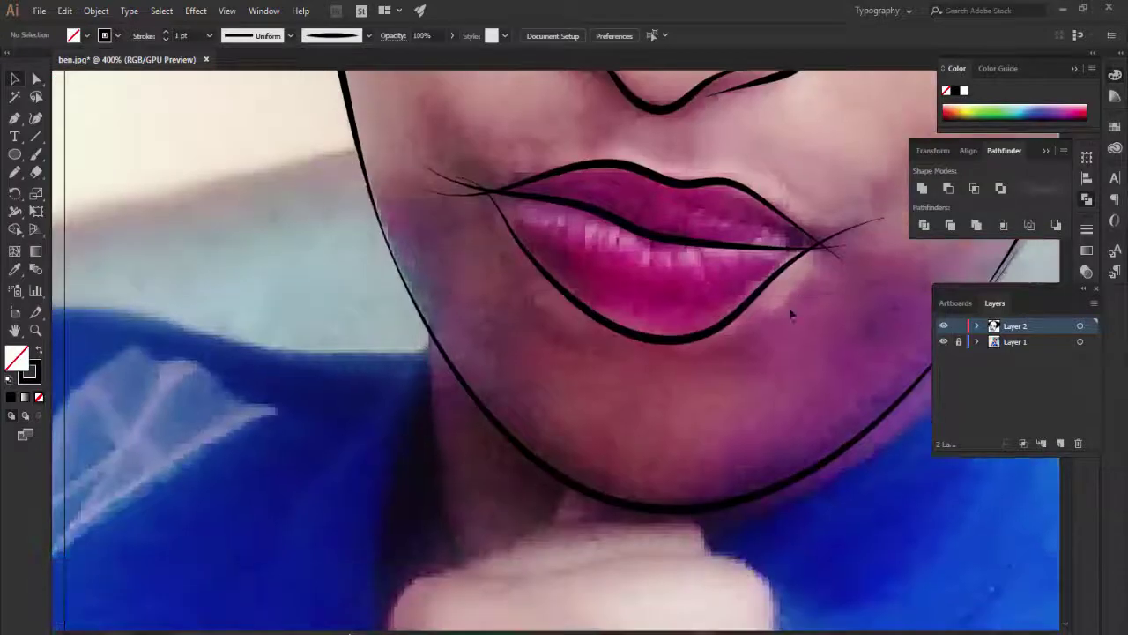
Select the upper and lower lip strokes together.
click(776, 261)
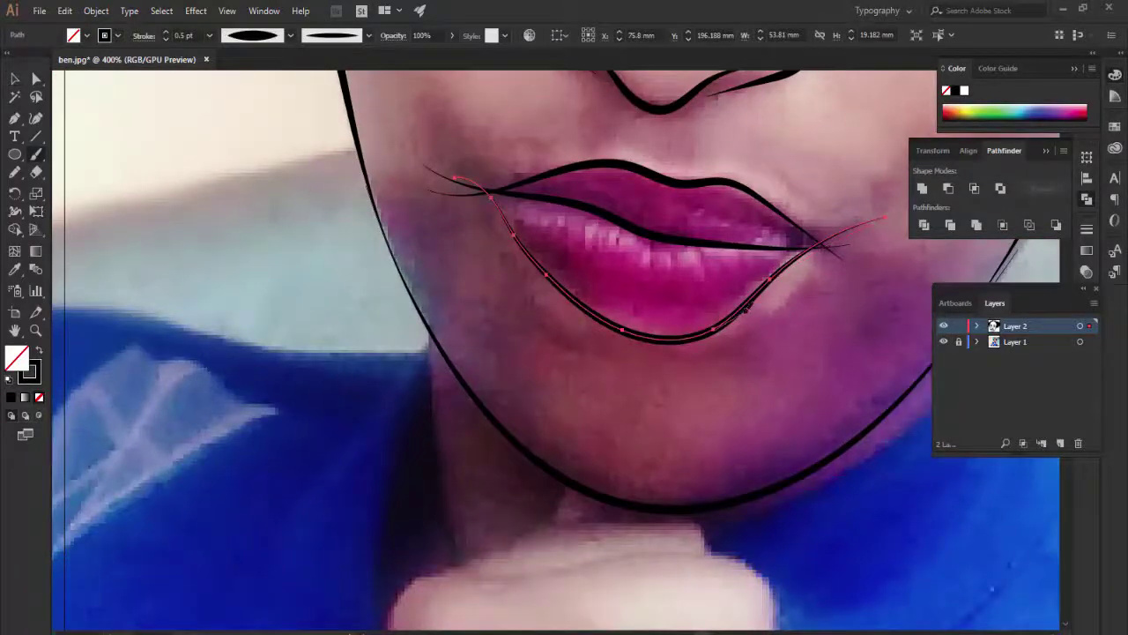
drag(428, 188, 910, 204)
scroll(908, 204, up, 3)
click(678, 445)
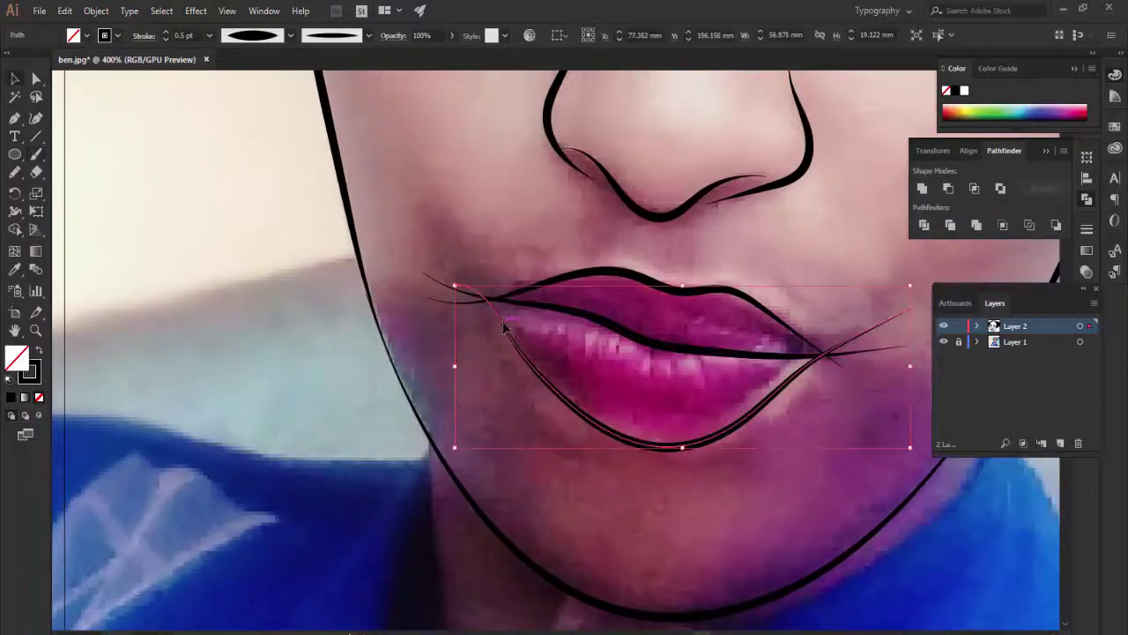
click(448, 194)
scroll(448, 194, down, 2)
click(523, 236)
scroll(523, 236, up, 1)
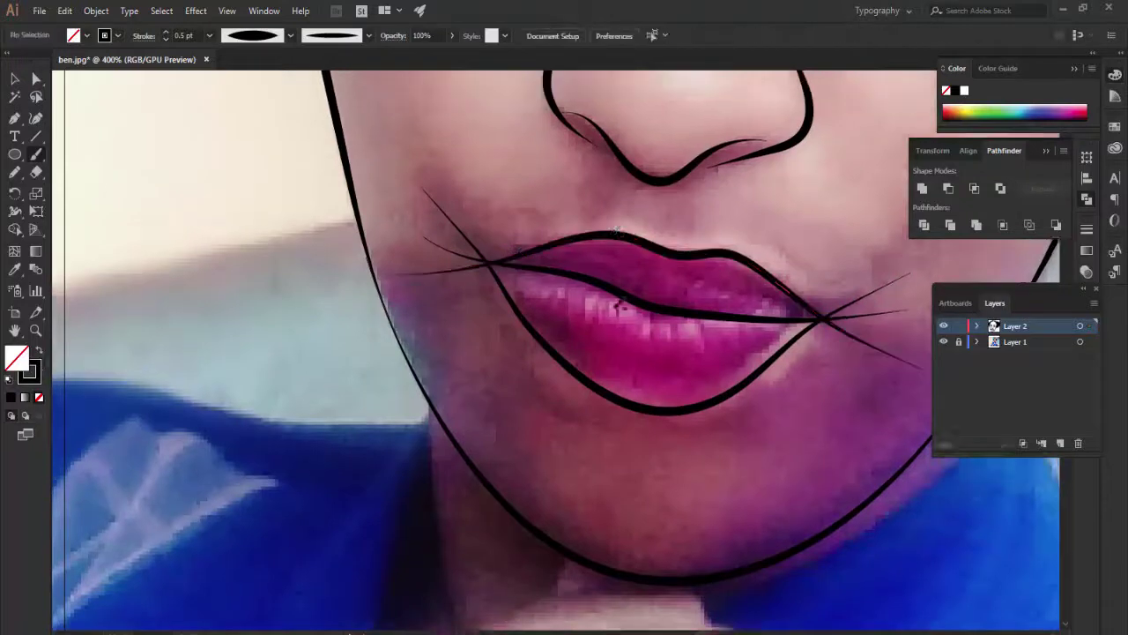
scroll(522, 237, up, 2)
key(v)
key(ctrl+a)
Expand the lip strokes into filled outlines, divide them with Pathfinder, and swap fill and stroke.
click(96, 11)
click(145, 184)
click(495, 228)
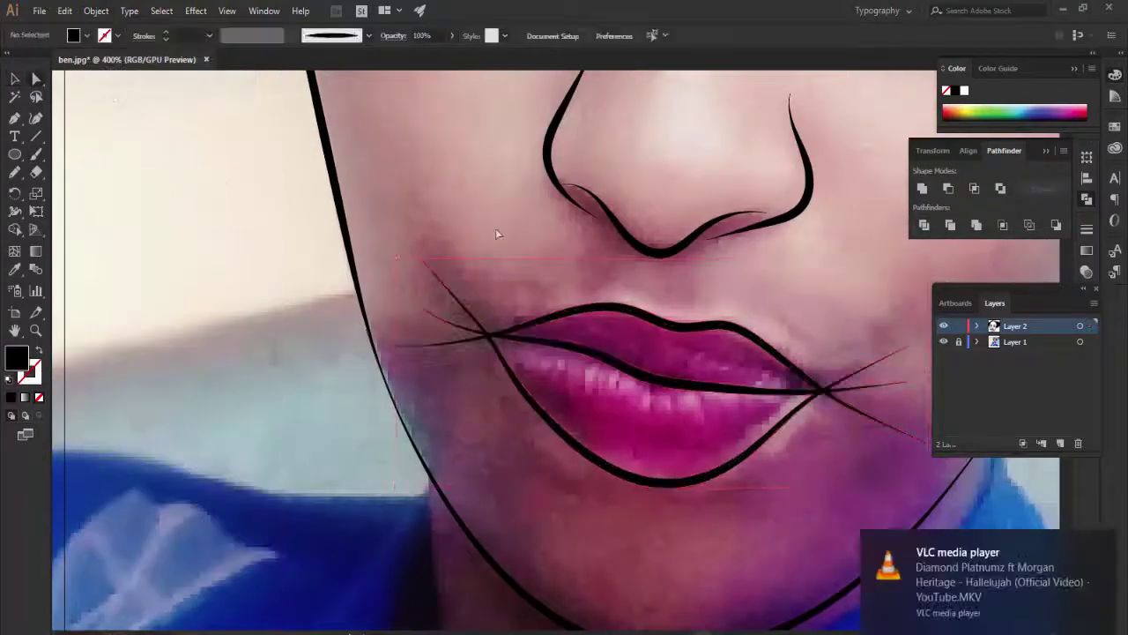
click(589, 308)
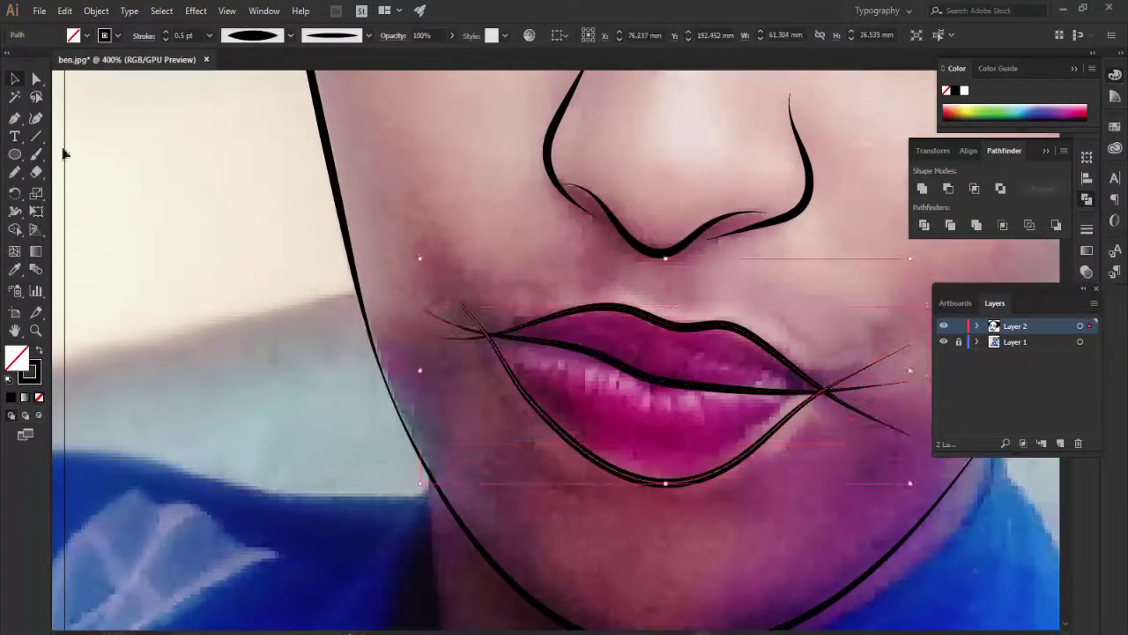
click(922, 188)
key(shift+x)
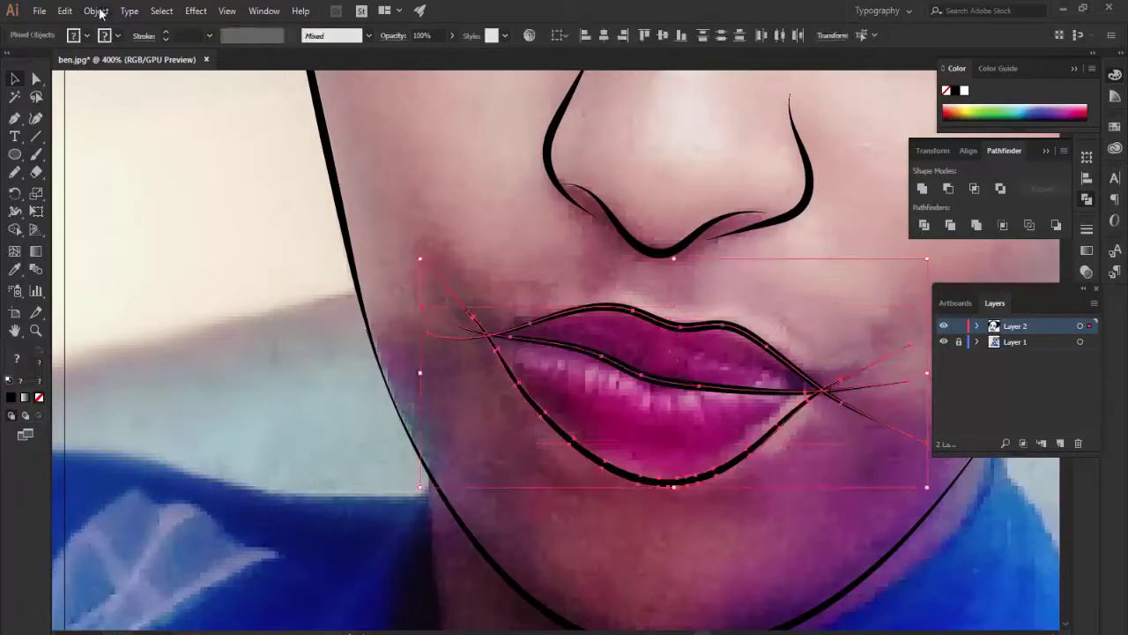
Delete the stray lip-corner pieces, then toggle the photo layer to check the line art.
click(96, 11)
key(a)
key(Delete)
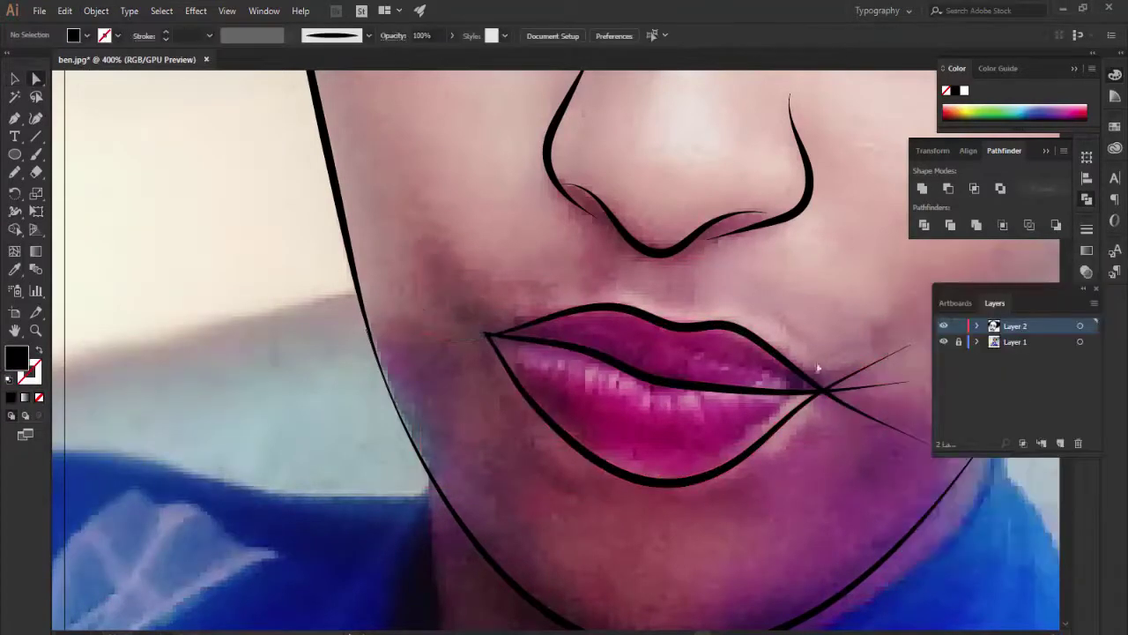
click(944, 342)
key(ctrl+minus)
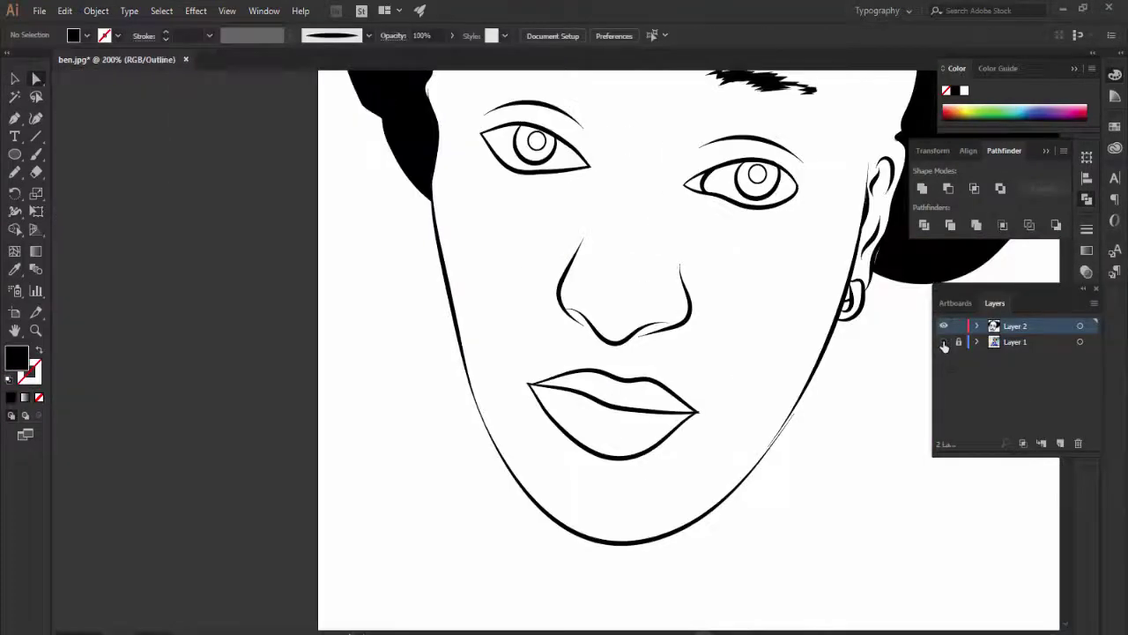
click(944, 342)
Draw a dark accent shape on the right nostril.
key(ctrl+plus)
key(ctrl+plus)
key(ctrl+plus)
key(ctrl+plus)
key(ctrl+plus)
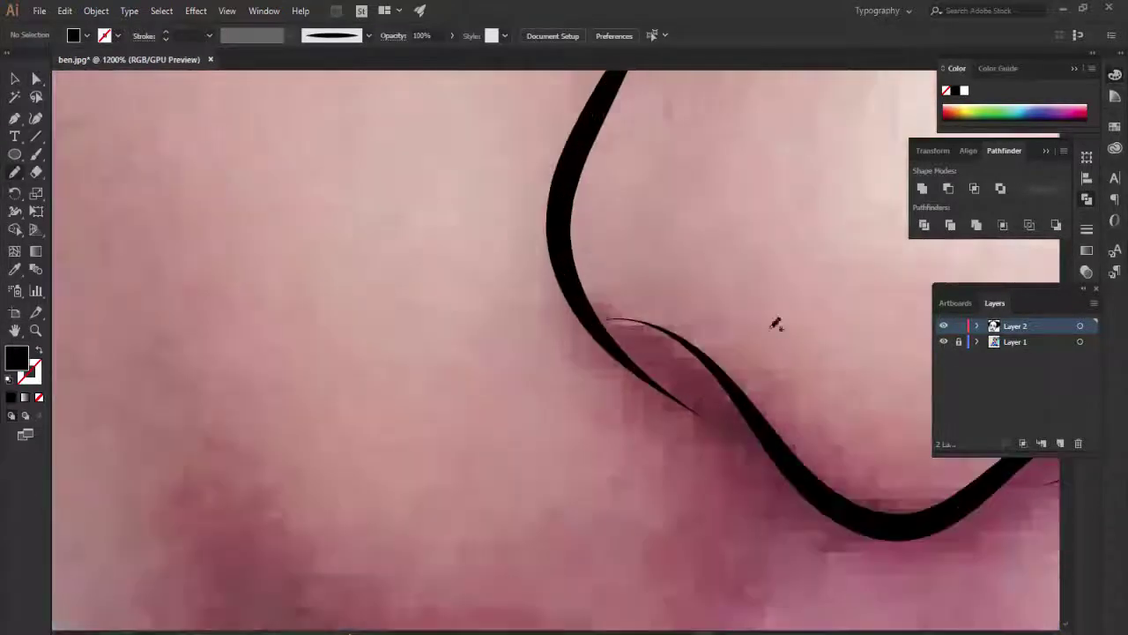
drag(699, 343, 608, 319)
scroll(459, 277, down, 3)
scroll(749, 478, right, 10)
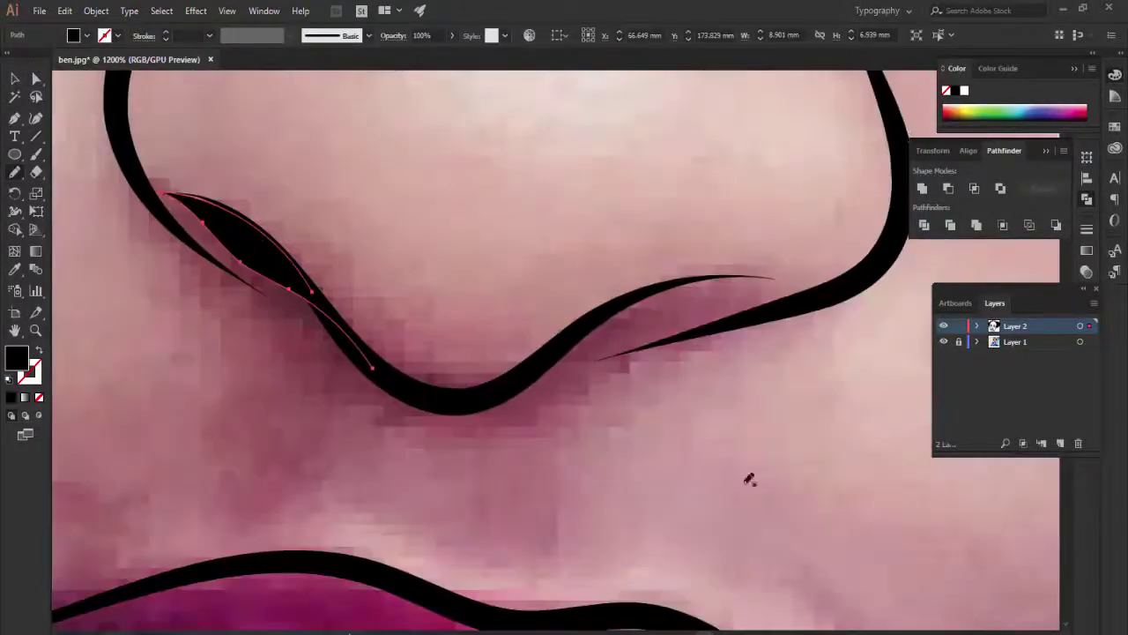
drag(751, 271, 755, 273)
key(ctrl+minus)
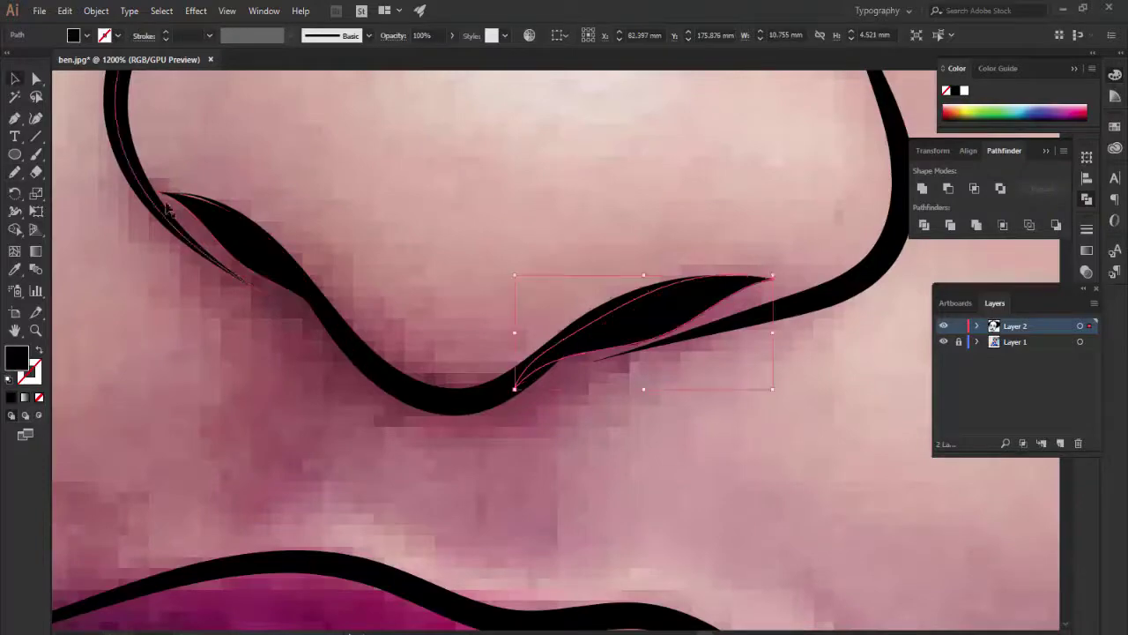
key(ctrl+minus)
key(ctrl+minus)
key(ctrl+plus)
Set the stroke weight to 0.25 pt and brush fine creases around the mouth and eyes.
click(209, 35)
click(216, 51)
scroll(726, 234, down, 1)
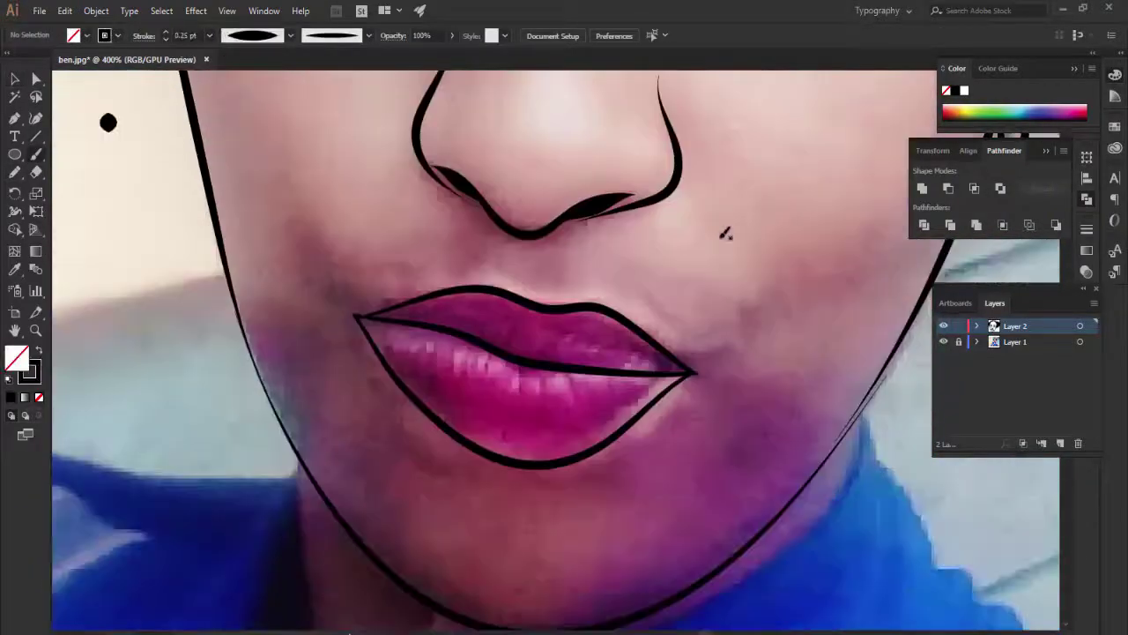
scroll(749, 317, up, 5)
scroll(820, 242, up, 2)
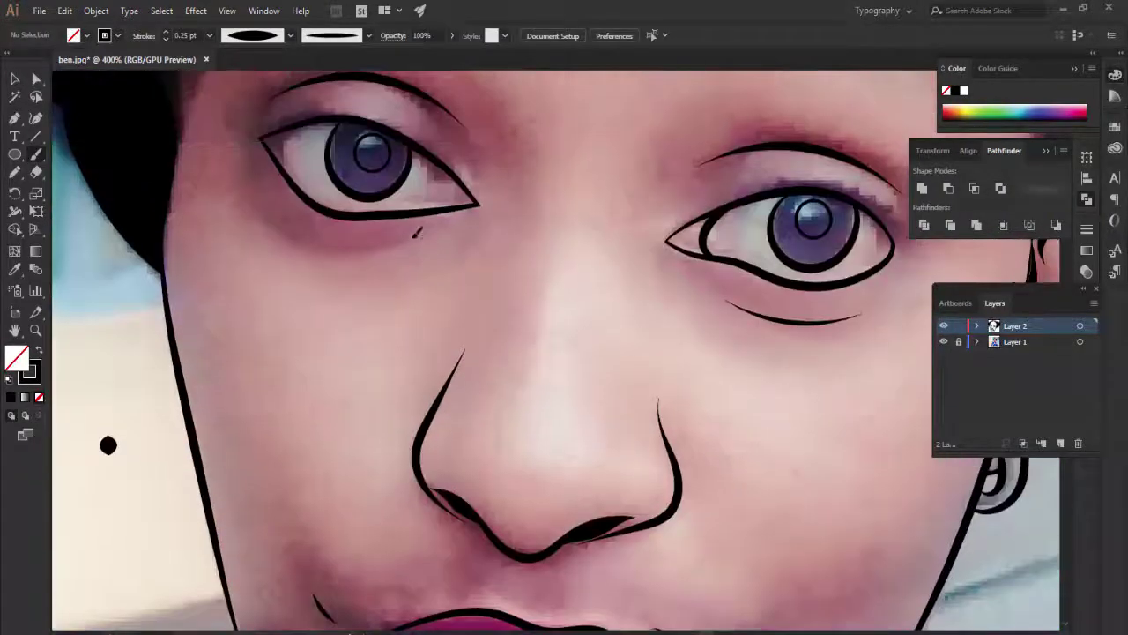
scroll(763, 272, up, 4)
scroll(764, 272, down, 5)
scroll(602, 252, down, 1)
scroll(602, 252, down, 1)
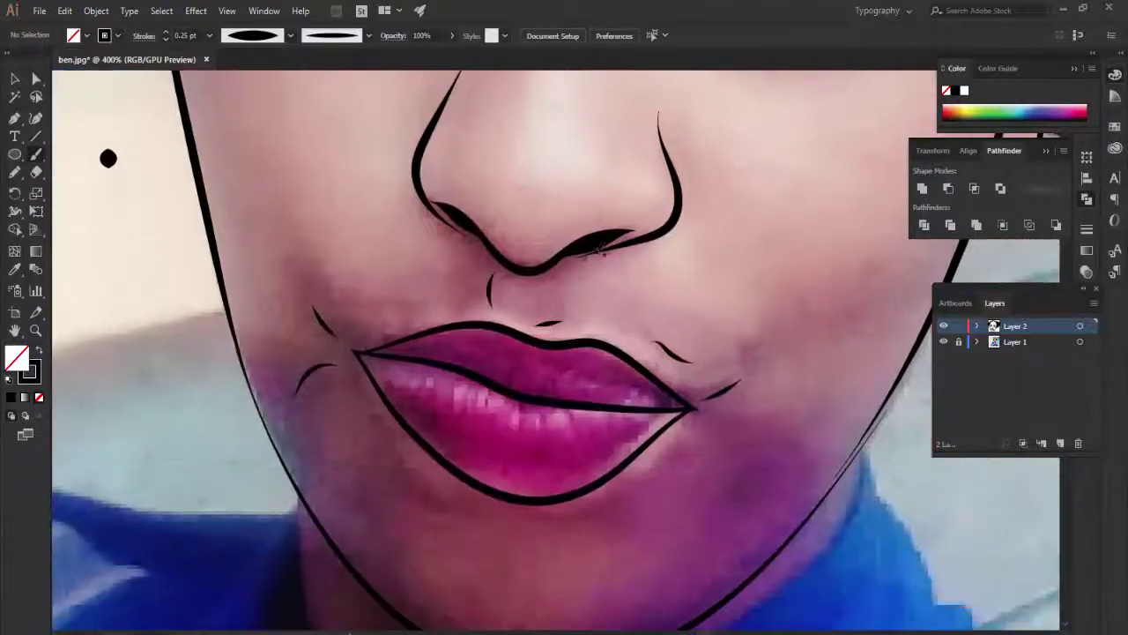
scroll(668, 269, down, 3)
scroll(667, 269, up, 6)
scroll(385, 203, up, 4)
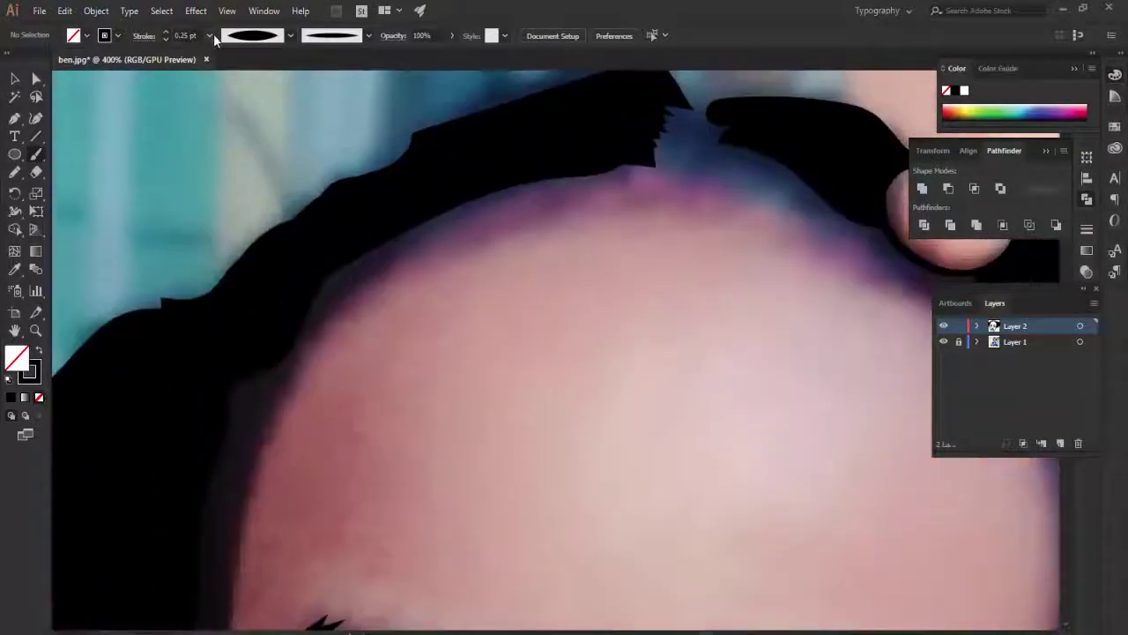
scroll(386, 203, down, 1)
scroll(385, 203, down, 2)
scroll(512, 241, down, 3)
scroll(564, 353, right, 4)
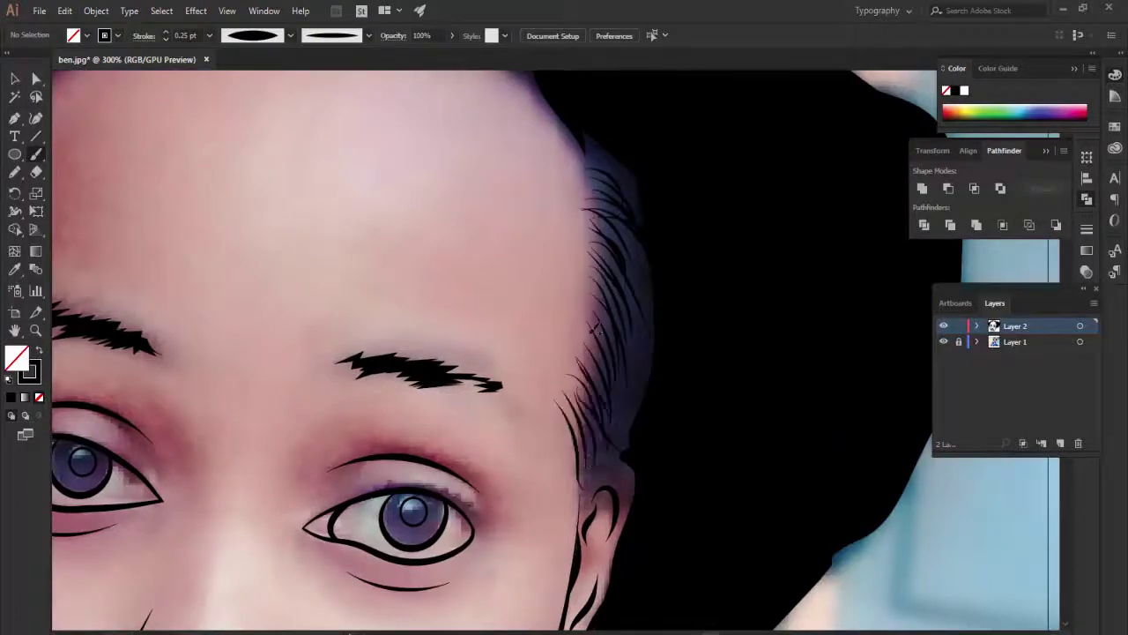
Pan along the forehead and temple hairline while stroking thin 0.25 pt strands.
scroll(653, 287, up, 2)
scroll(599, 256, up, 2)
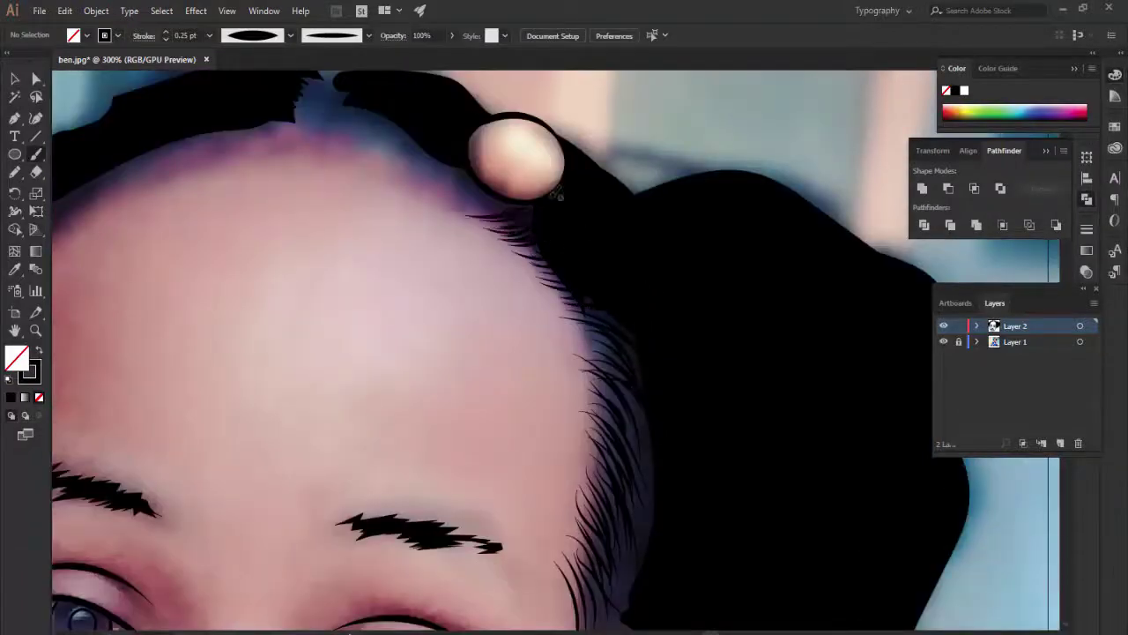
scroll(482, 172, up, 2)
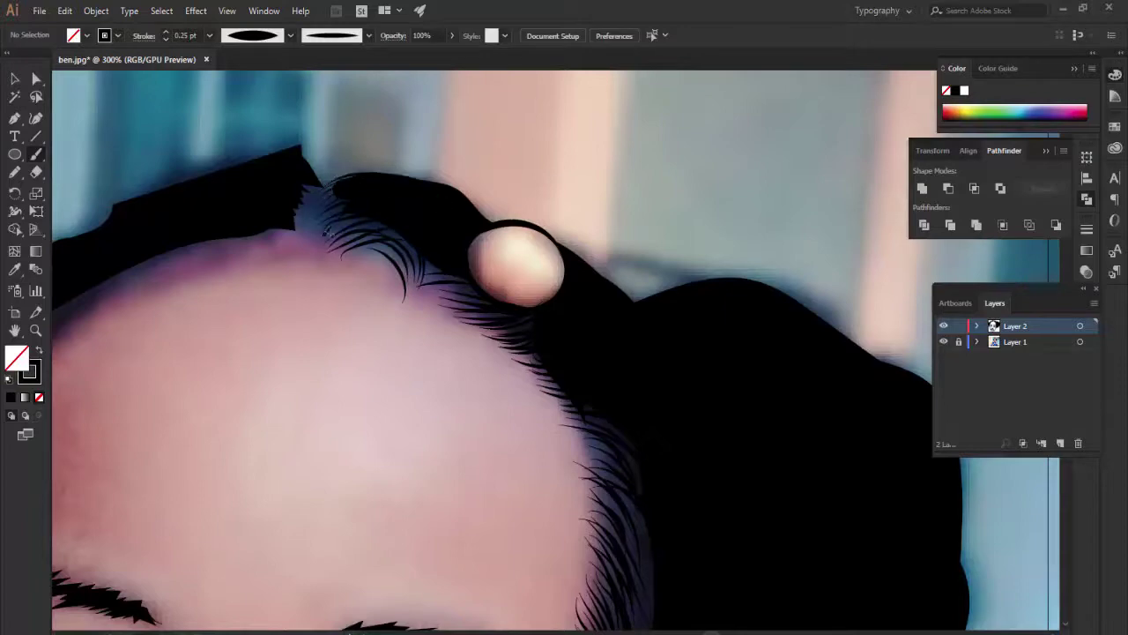
scroll(617, 258, down, 3)
scroll(643, 302, down, 3)
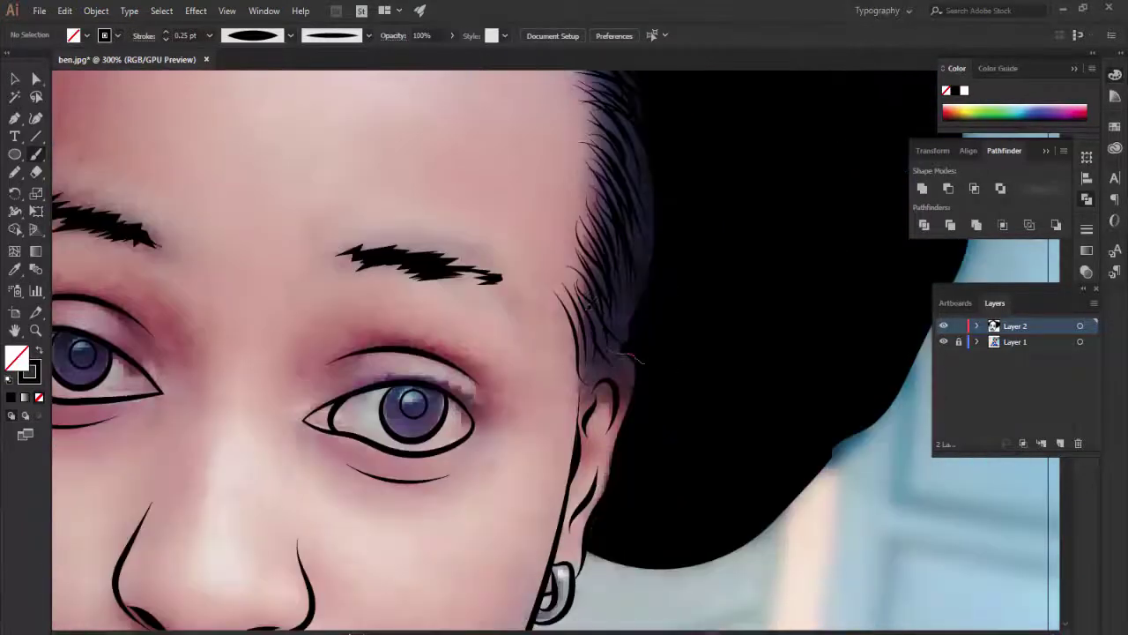
scroll(608, 291, left, 5)
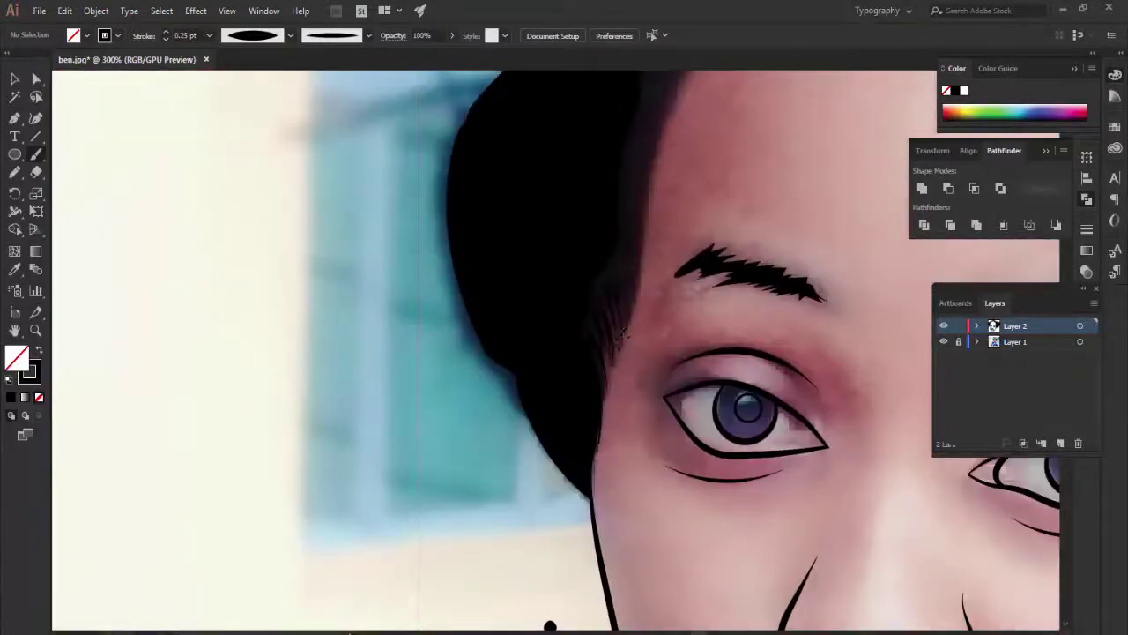
scroll(651, 185, up, 2)
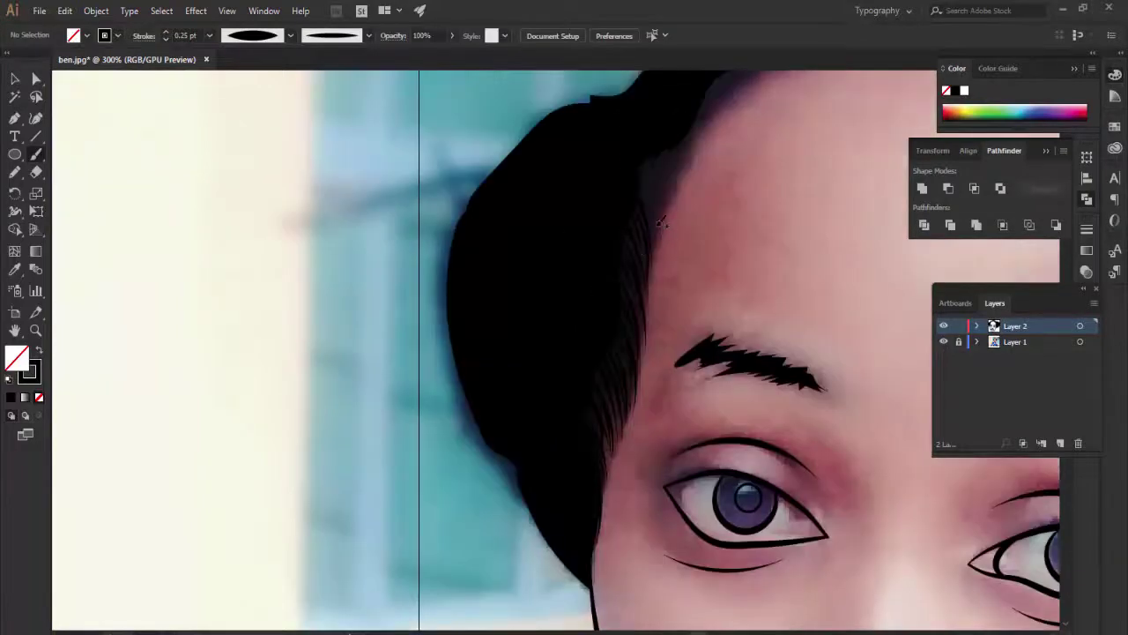
scroll(654, 164, up, 3)
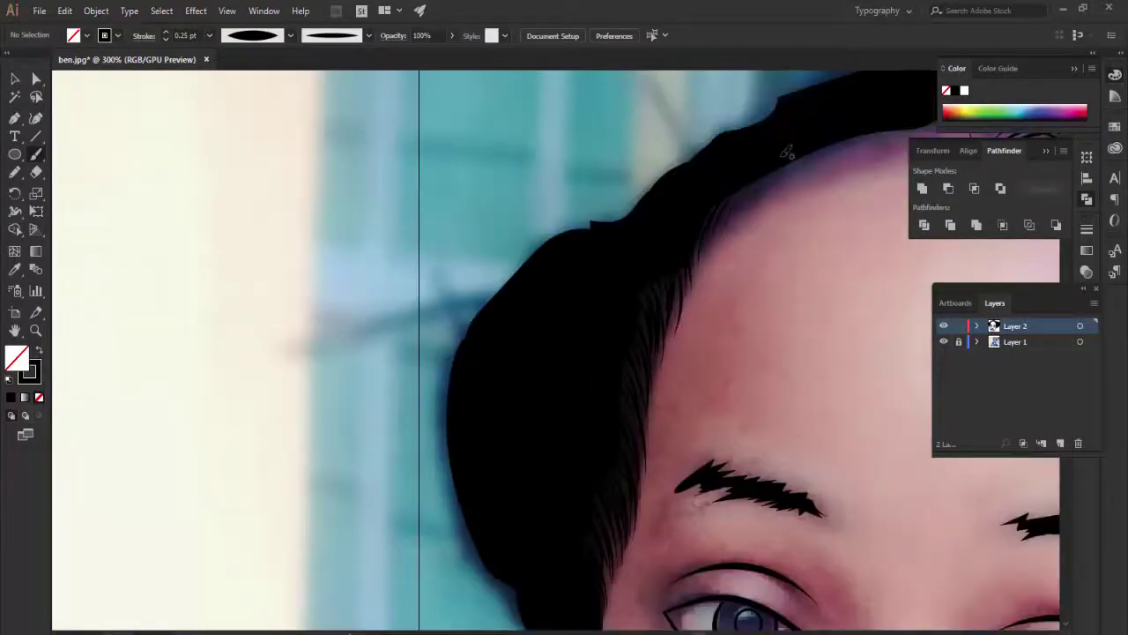
scroll(451, 254, right, 8)
scroll(451, 254, up, 2)
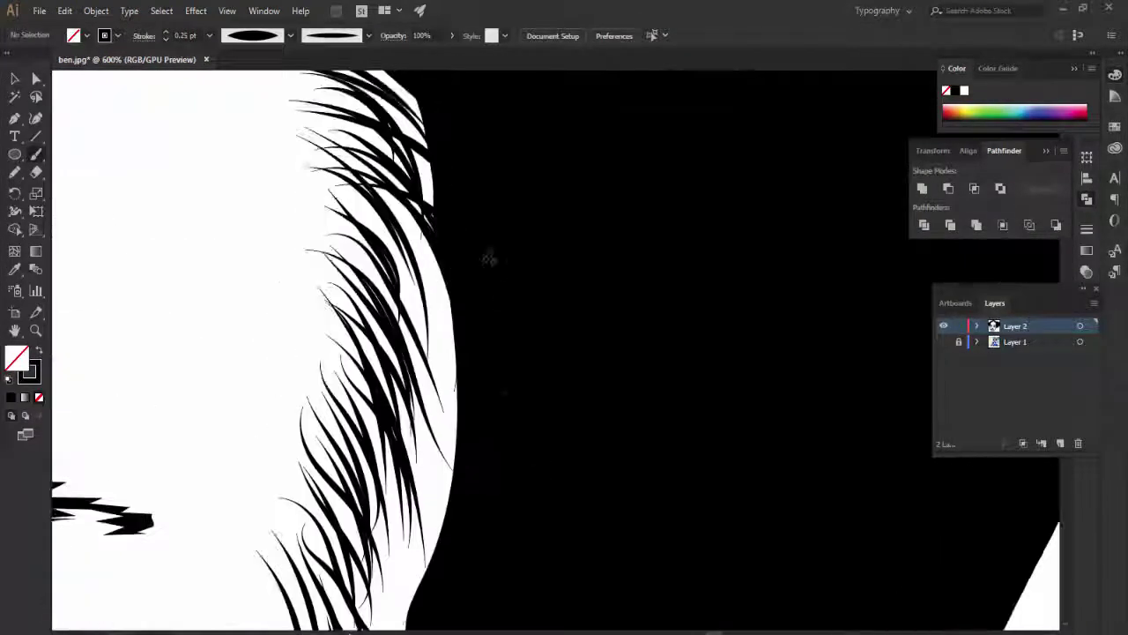
Set the stroke weight to 1 pt and paint a strand in the hair beside the ear.
key(ctrl+minus)
key(ctrl+minus)
key(ctrl+minus)
click(208, 35)
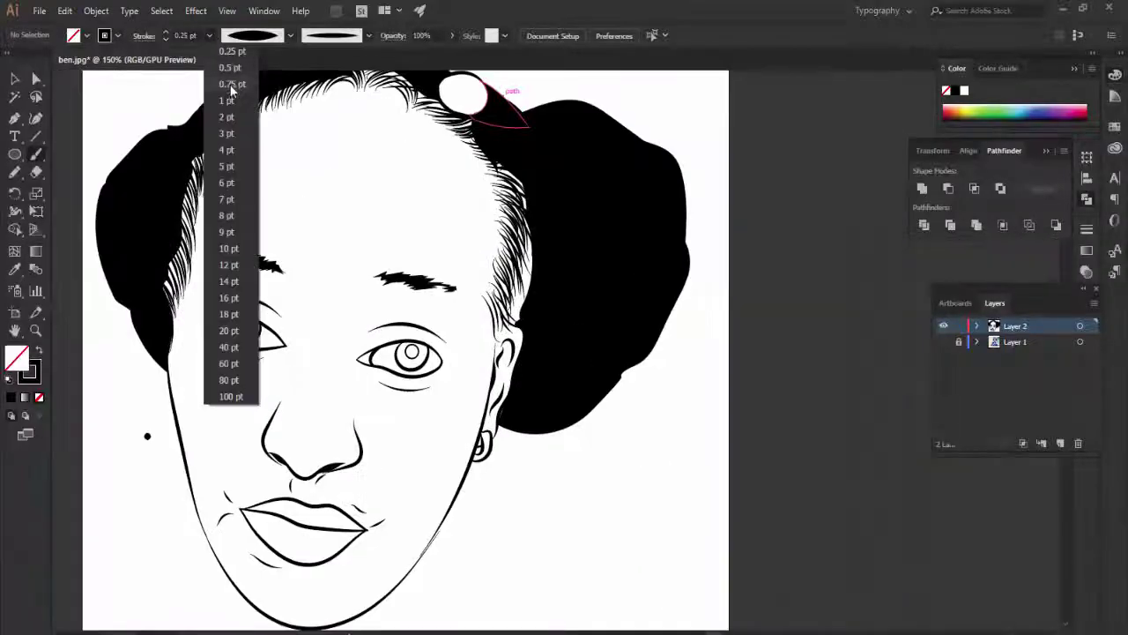
click(227, 100)
key(ctrl+plus)
key(ctrl+plus)
key(ctrl+plus)
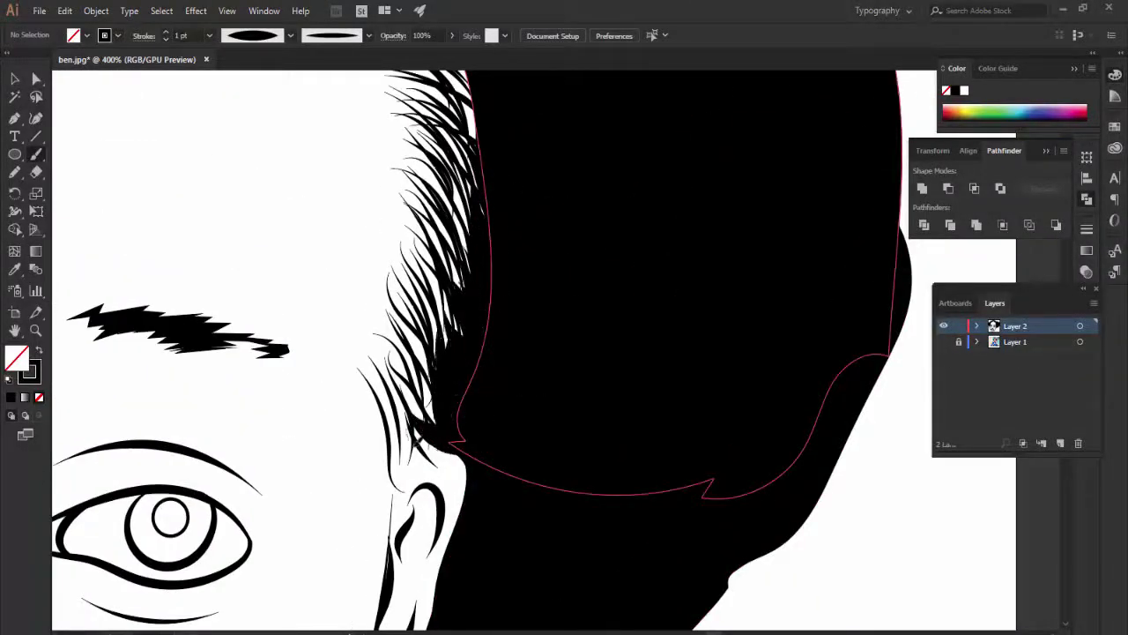
drag(475, 197, 514, 305)
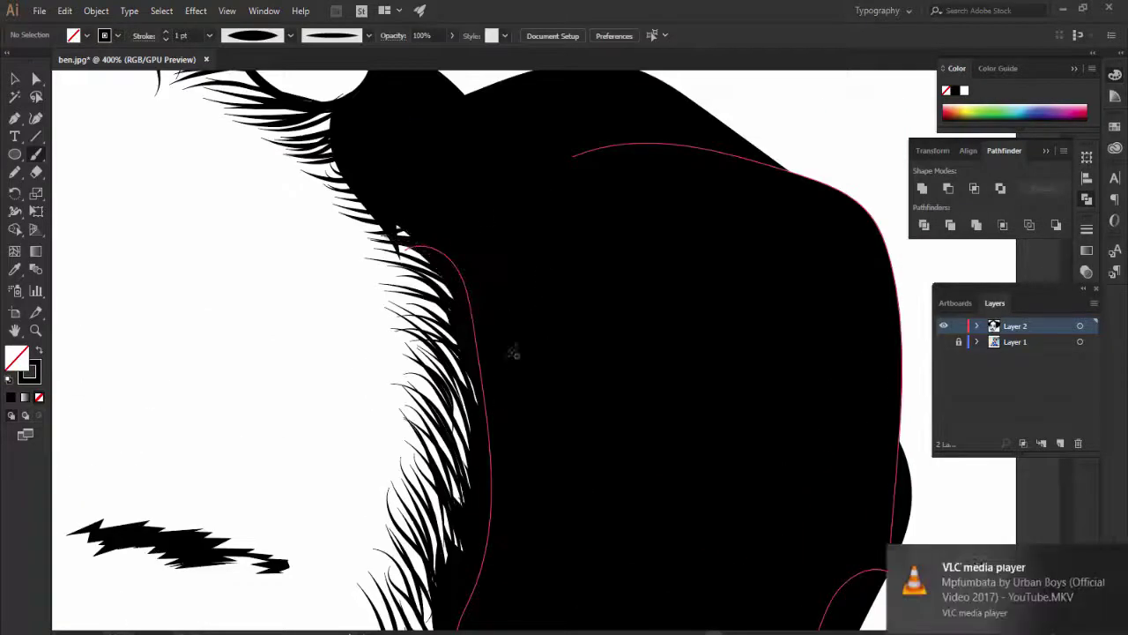
scroll(504, 377, up, 3)
scroll(514, 411, up, 4)
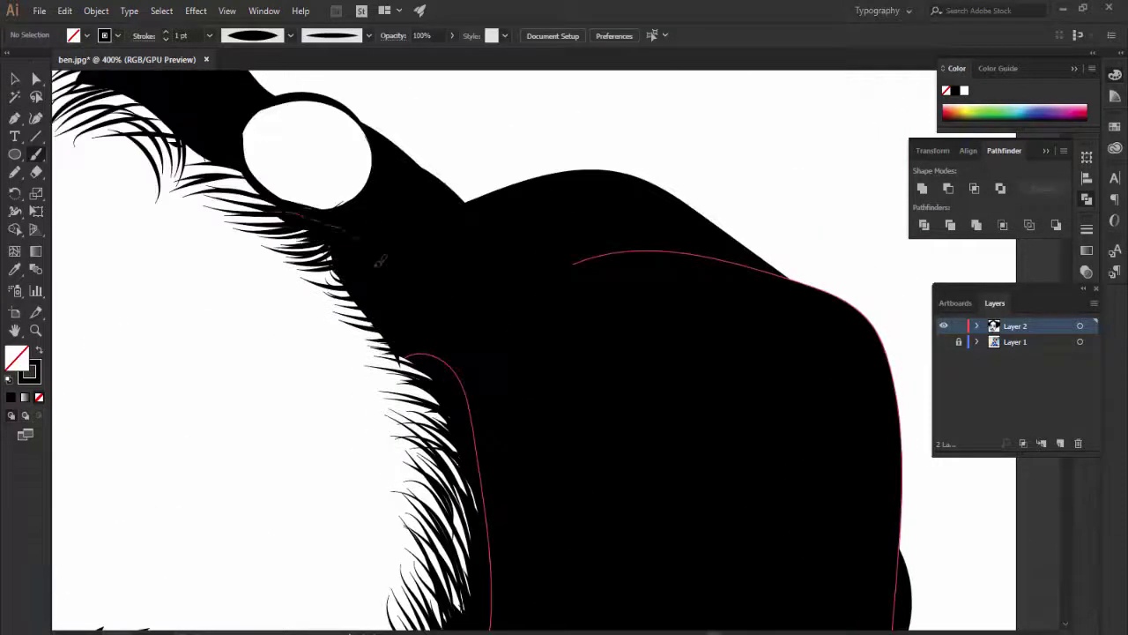
scroll(379, 260, up, 3)
Smooth the top edge of the hair with a black fill stroke.
drag(207, 361, 602, 311)
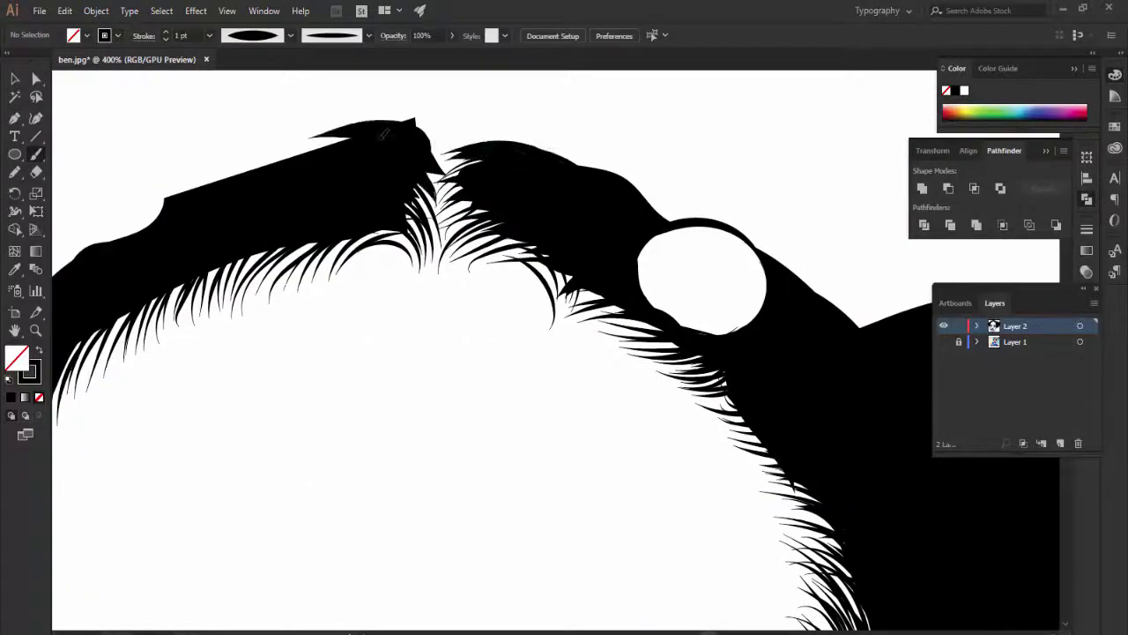
drag(383, 132, 254, 206)
key(ctrl+minus)
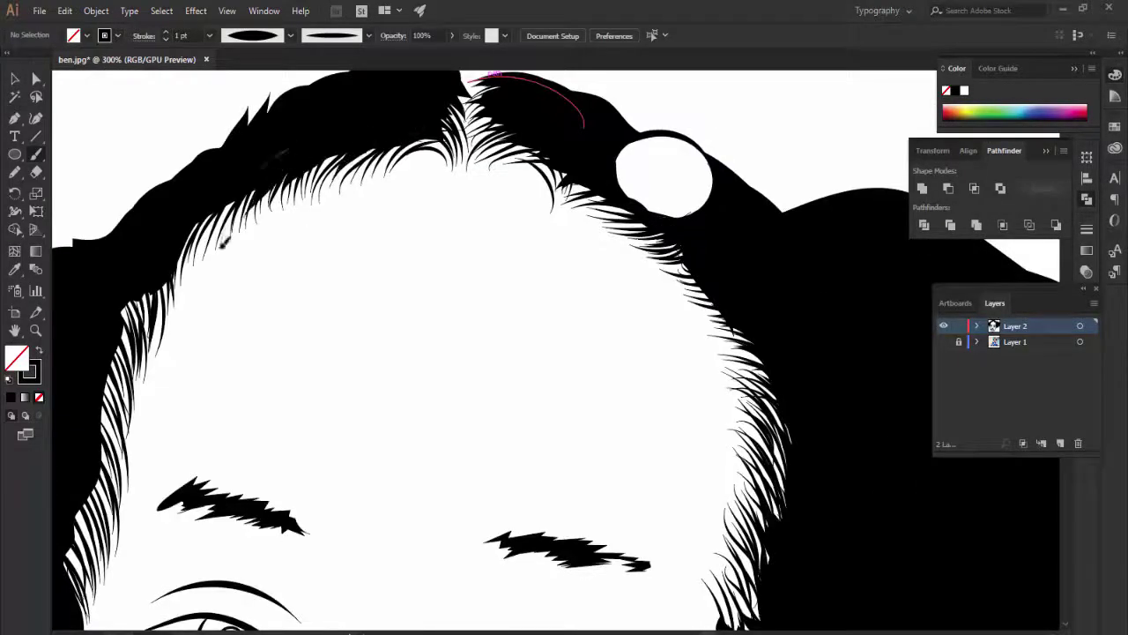
scroll(223, 245, down, 2)
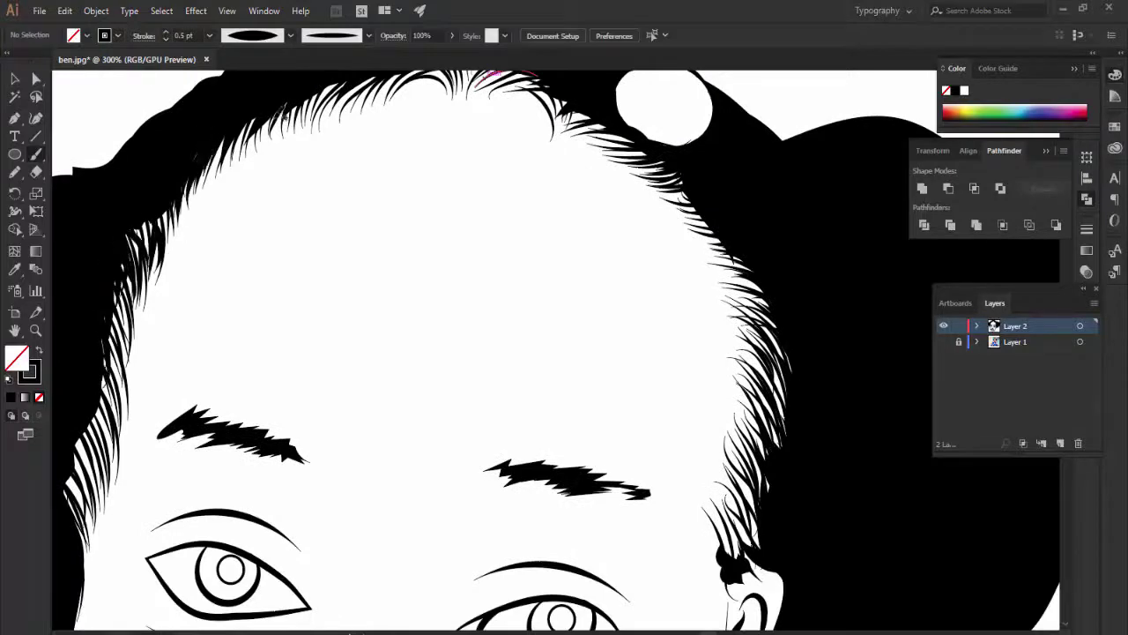
scroll(82, 197, down, 2)
scroll(385, 362, left, 5)
scroll(385, 362, down, 1)
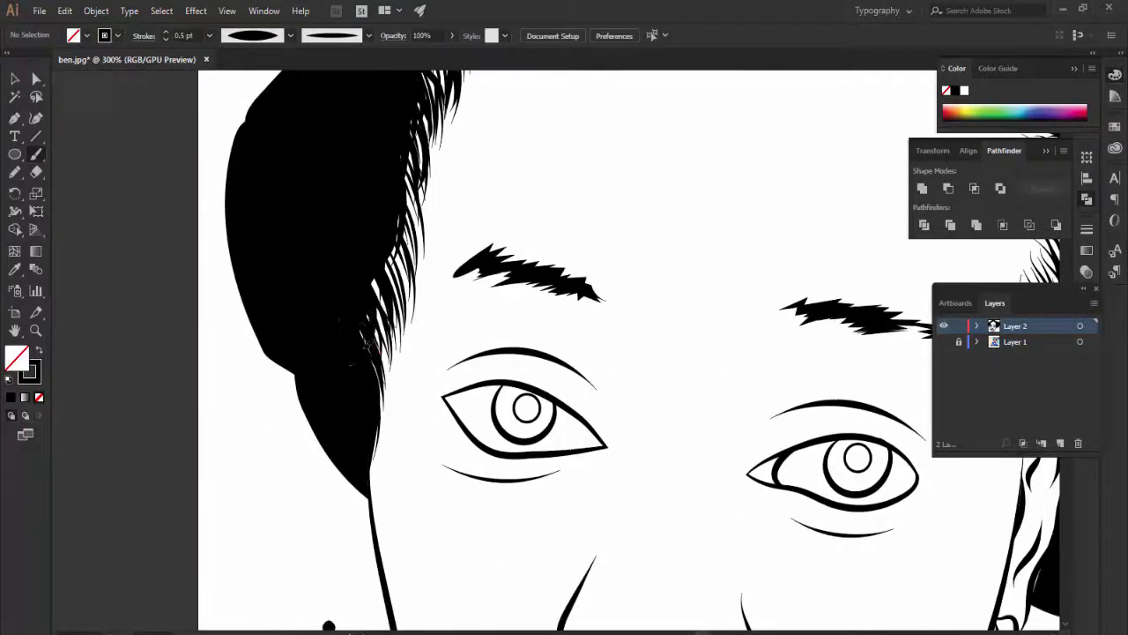
scroll(368, 341, up, 2)
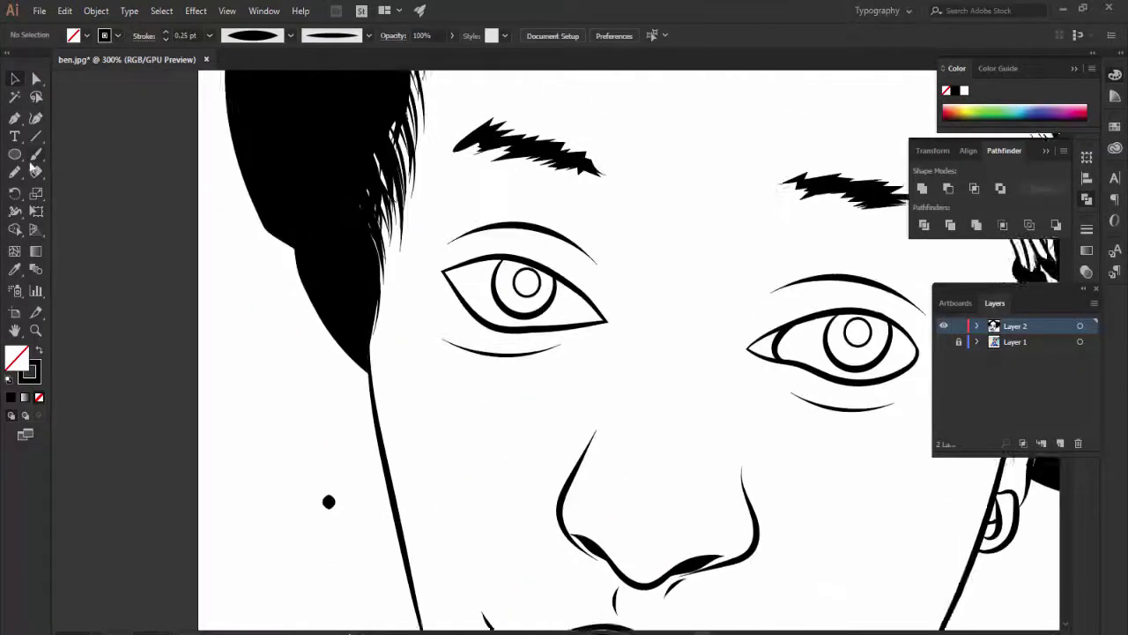
Paint thin wispy strands along the crown hairline with the Paintbrush.
click(35, 157)
scroll(330, 242, up, 1)
scroll(392, 324, up, 2)
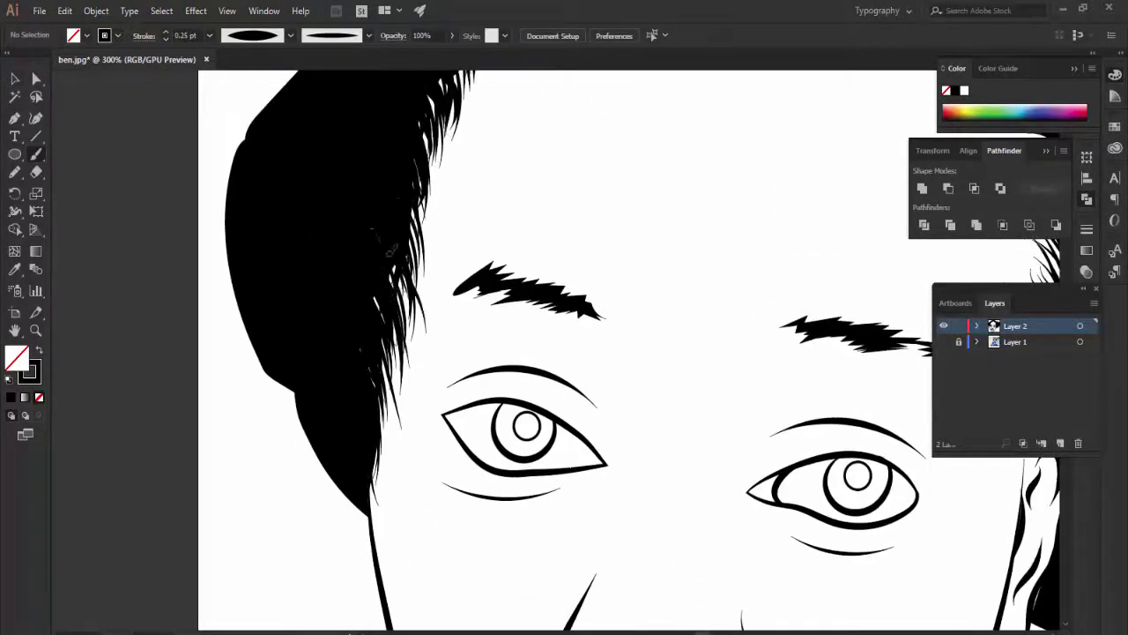
scroll(431, 238, up, 2)
scroll(437, 264, up, 1)
scroll(529, 229, up, 3)
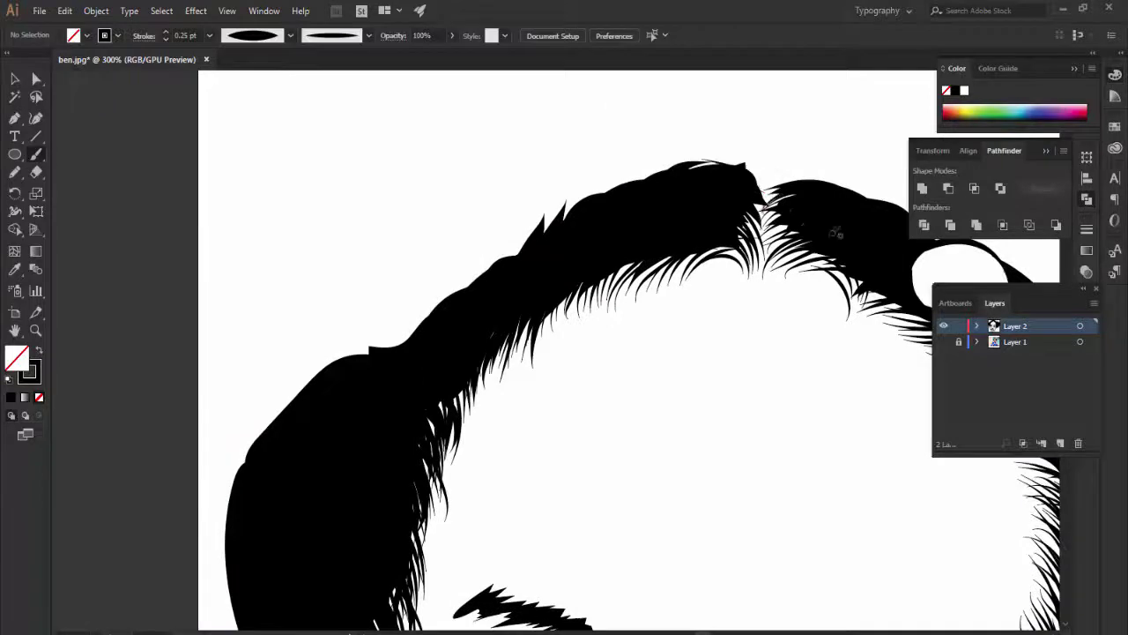
scroll(836, 232, down, 3)
scroll(836, 231, up, 2)
scroll(836, 231, up, 2)
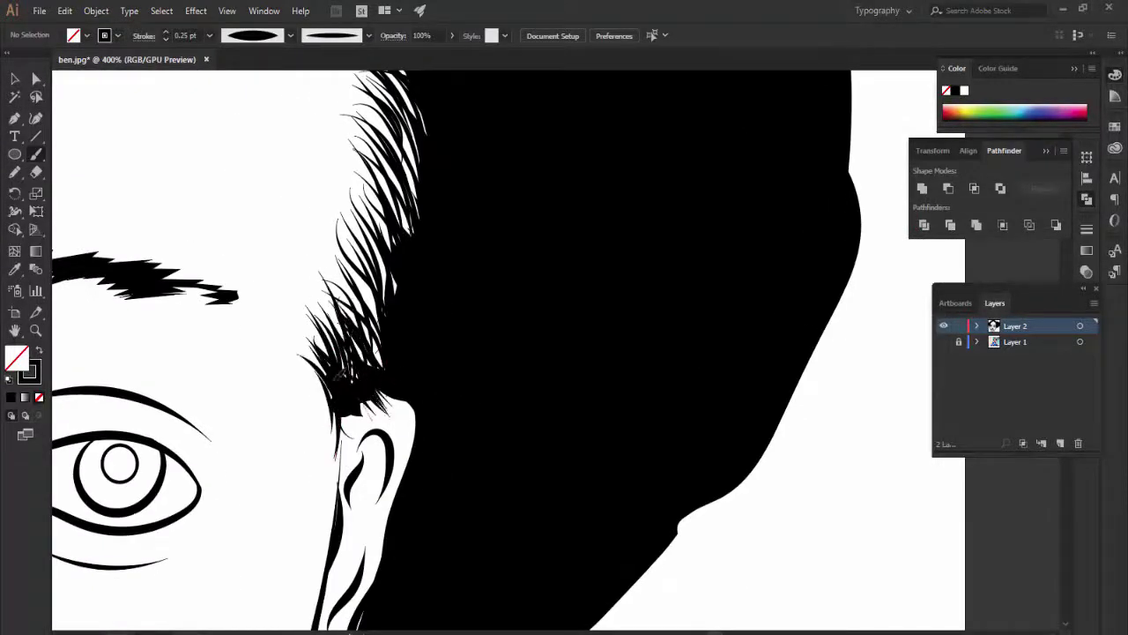
scroll(351, 410, up, 2)
scroll(405, 237, up, 2)
scroll(428, 194, up, 2)
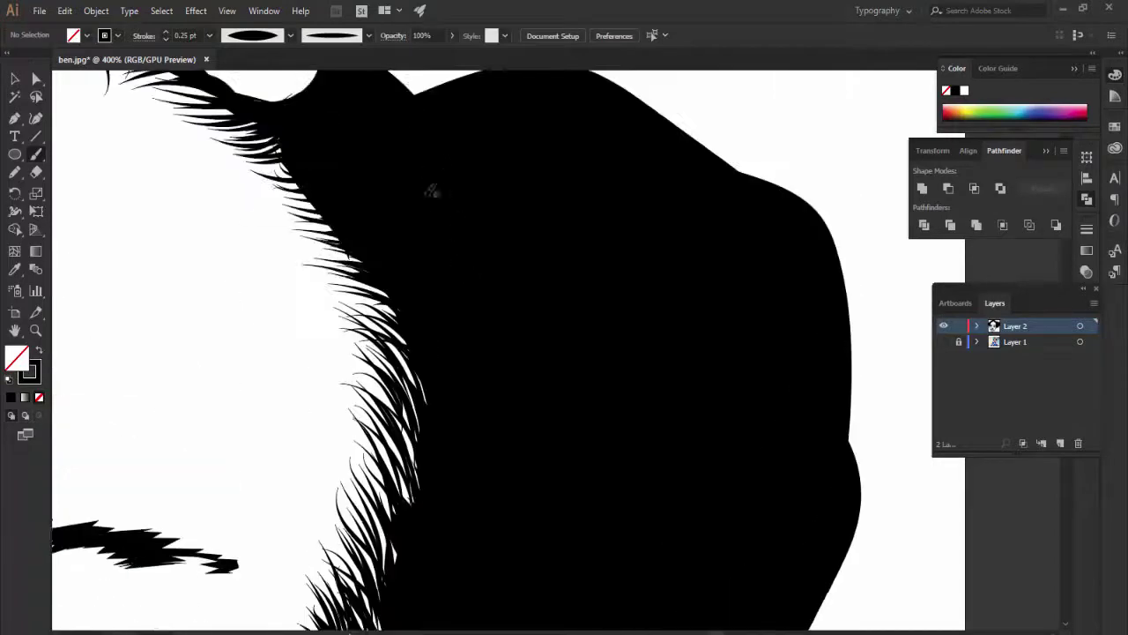
scroll(401, 159, up, 2)
scroll(188, 196, down, 3)
Draw a lash stroke along the upper eyelid of the first eye.
scroll(132, 396, up, 2)
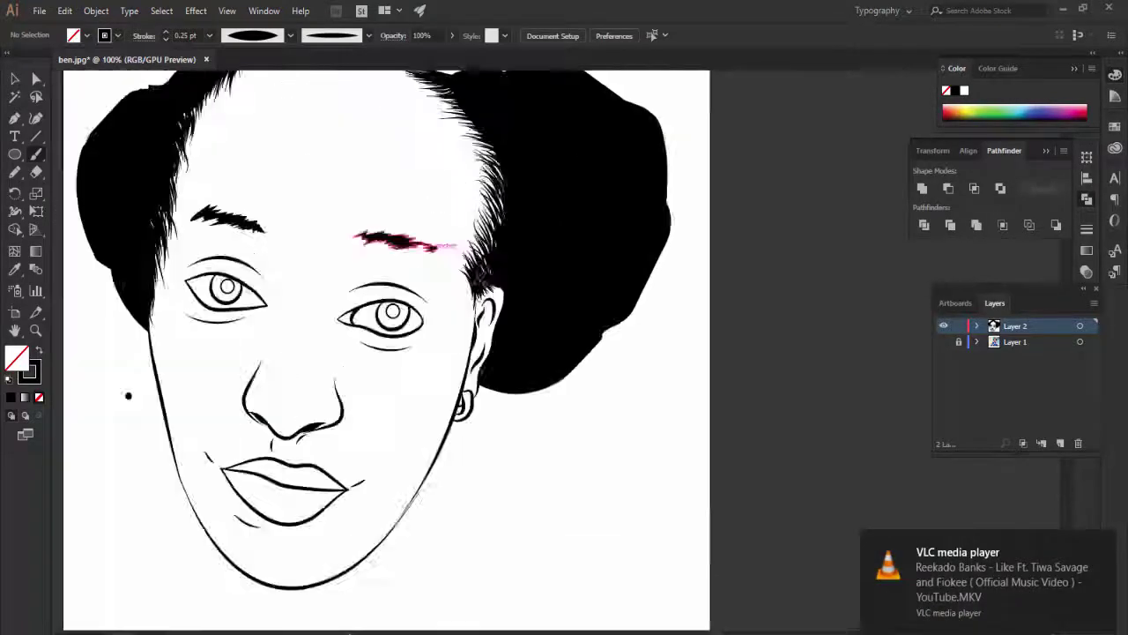
scroll(527, 187, up, 2)
scroll(527, 187, down, 2)
scroll(285, 232, down, 1)
scroll(415, 194, down, 2)
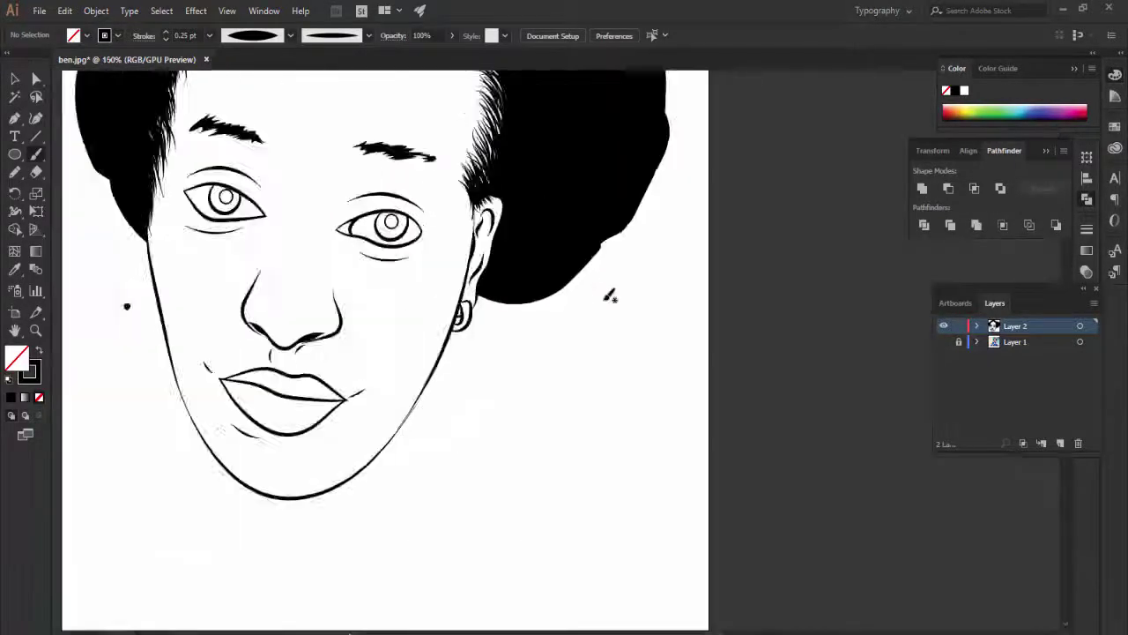
scroll(287, 261, up, 2)
scroll(299, 371, down, 2)
scroll(313, 264, up, 3)
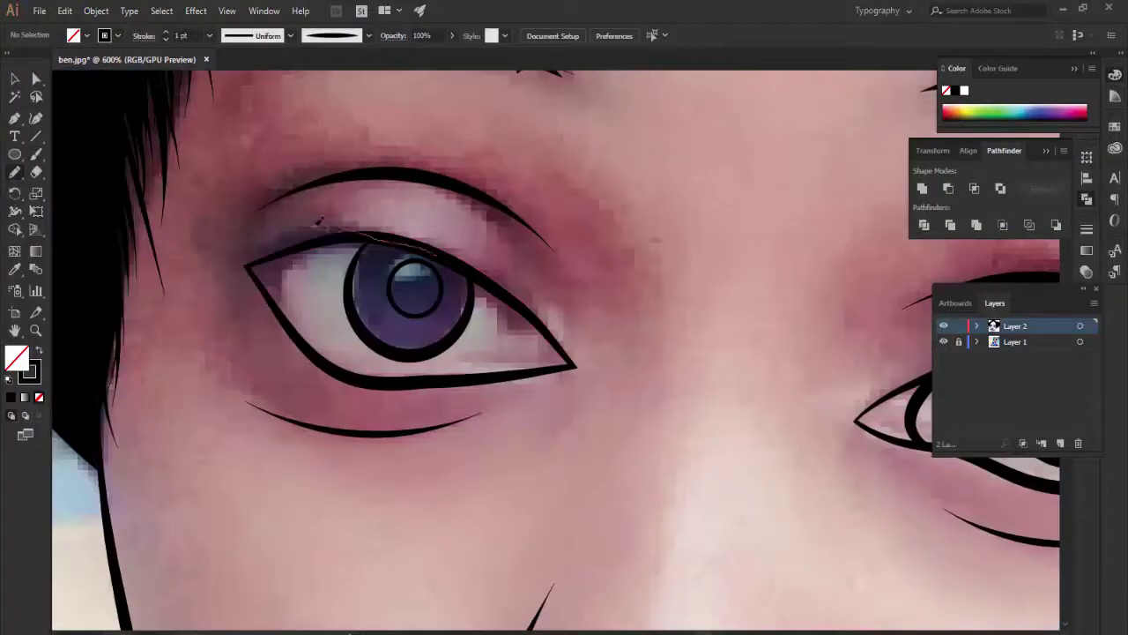
drag(233, 253, 228, 259)
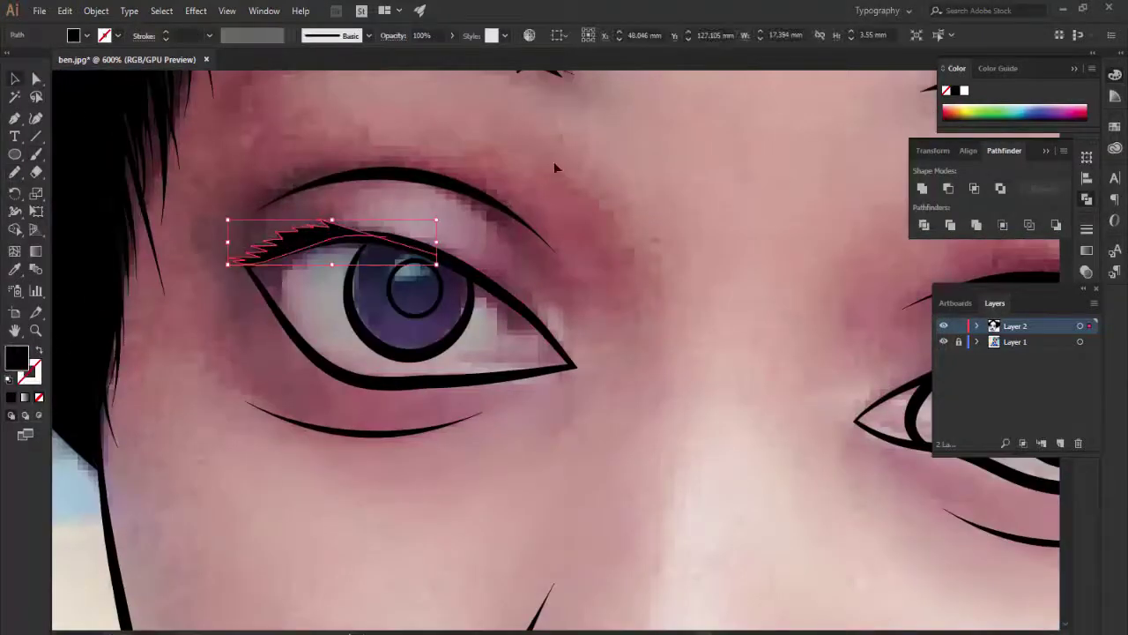
Draw lash strokes along the upper eyelid of the other eye.
scroll(555, 168, right, 10)
drag(388, 281, 493, 253)
drag(583, 284, 620, 318)
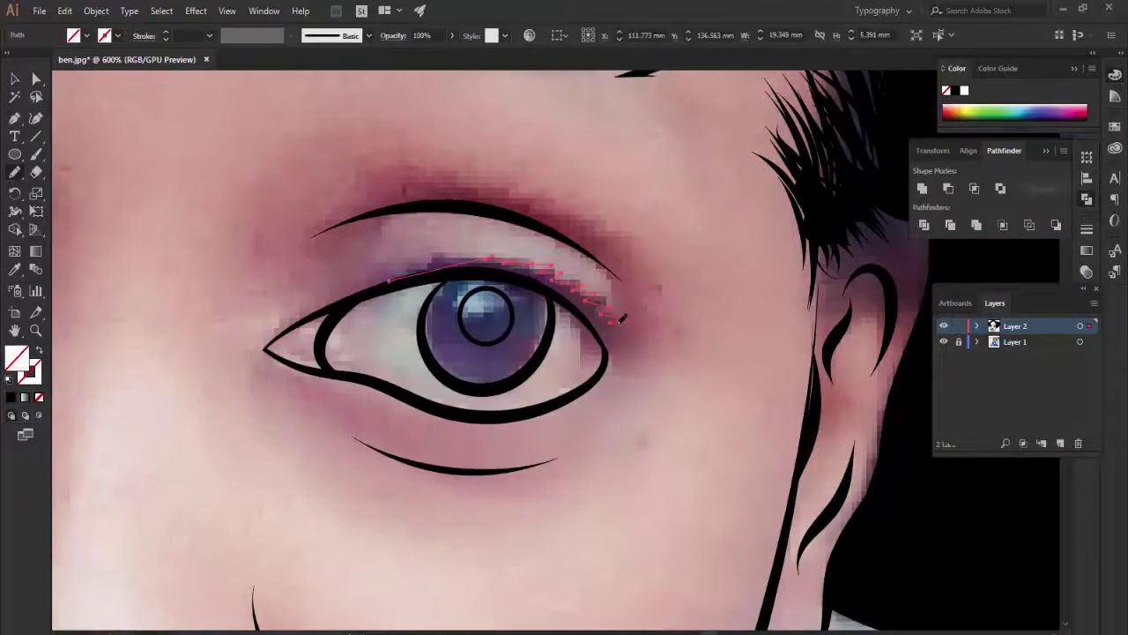
scroll(535, 282, down, 3)
scroll(136, 313, up, 3)
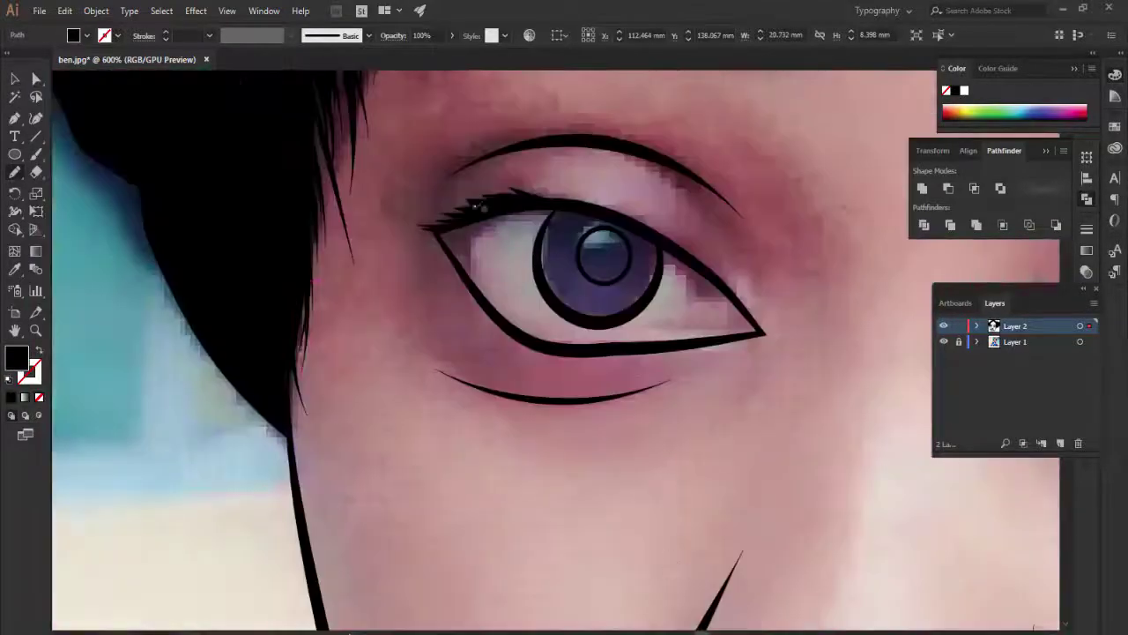
scroll(449, 301, down, 3)
scroll(143, 334, down, 2)
scroll(549, 340, up, 4)
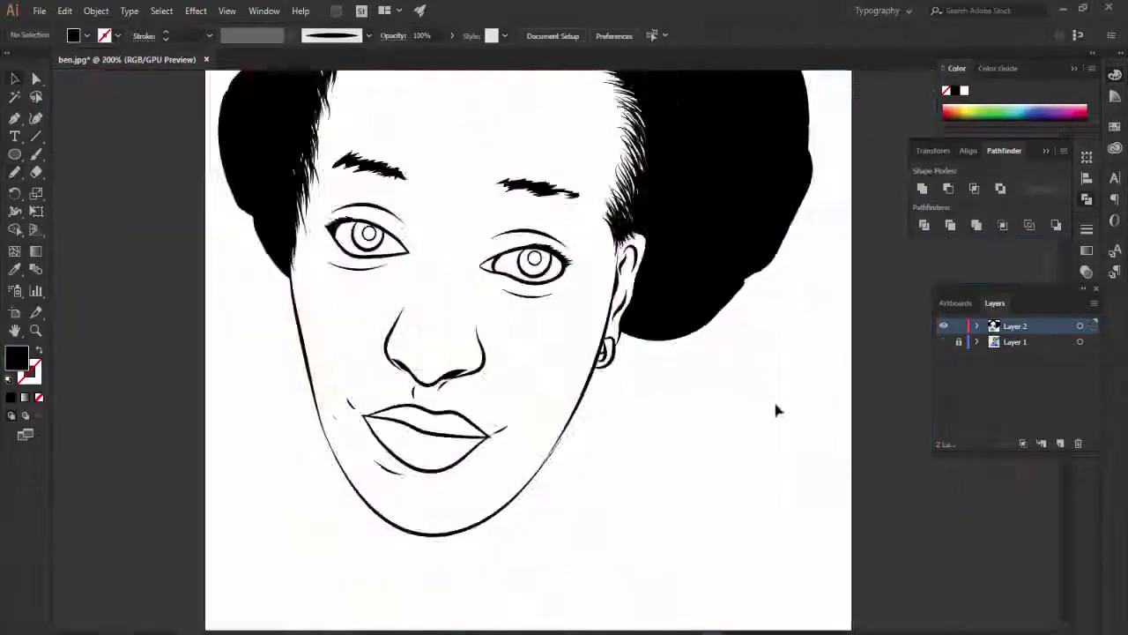
Toggle the reference photo off and on, and inspect the jawline path.
click(944, 342)
click(944, 342)
click(944, 342)
scroll(493, 291, up, 3)
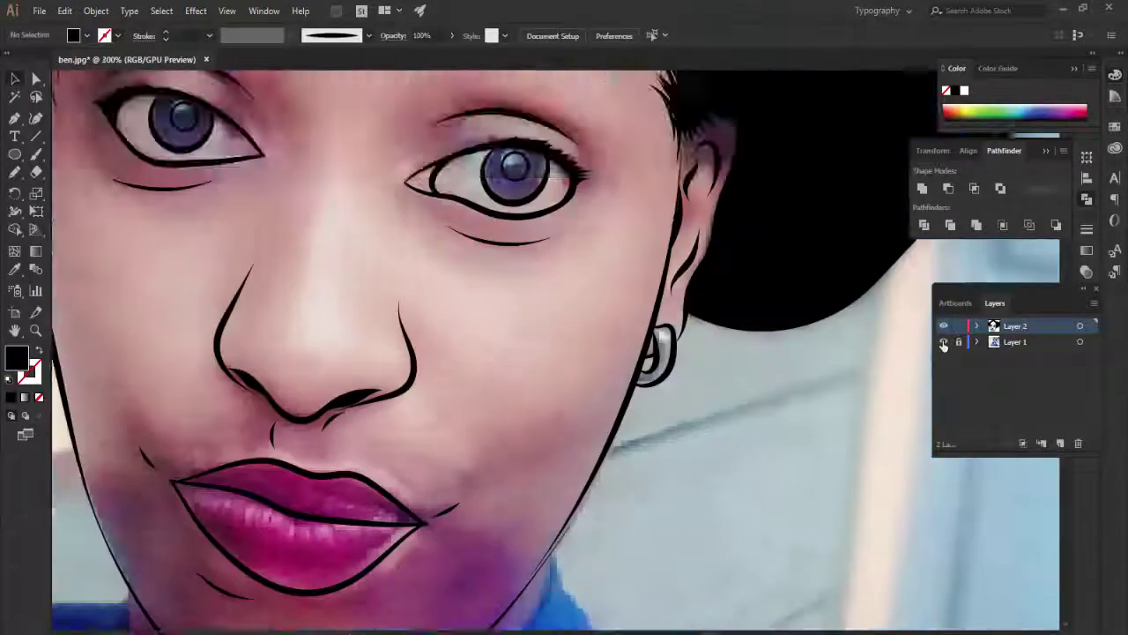
scroll(494, 352, down, 3)
click(544, 399)
scroll(529, 388, down, 2)
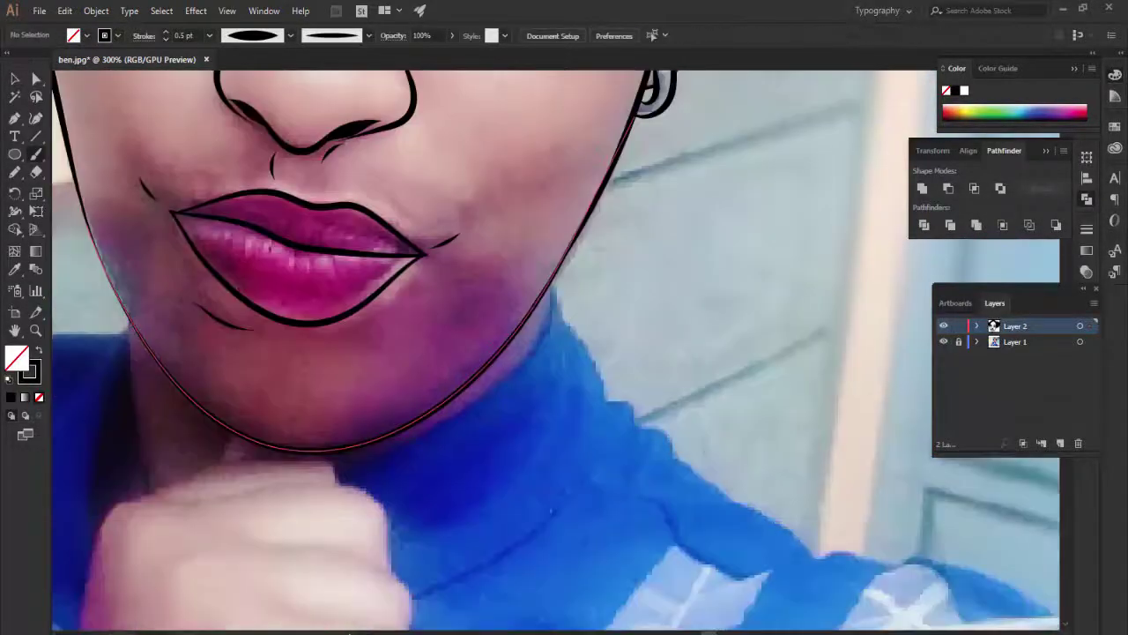
scroll(534, 378, left, 5)
scroll(504, 377, up, 3)
scroll(504, 377, down, 3)
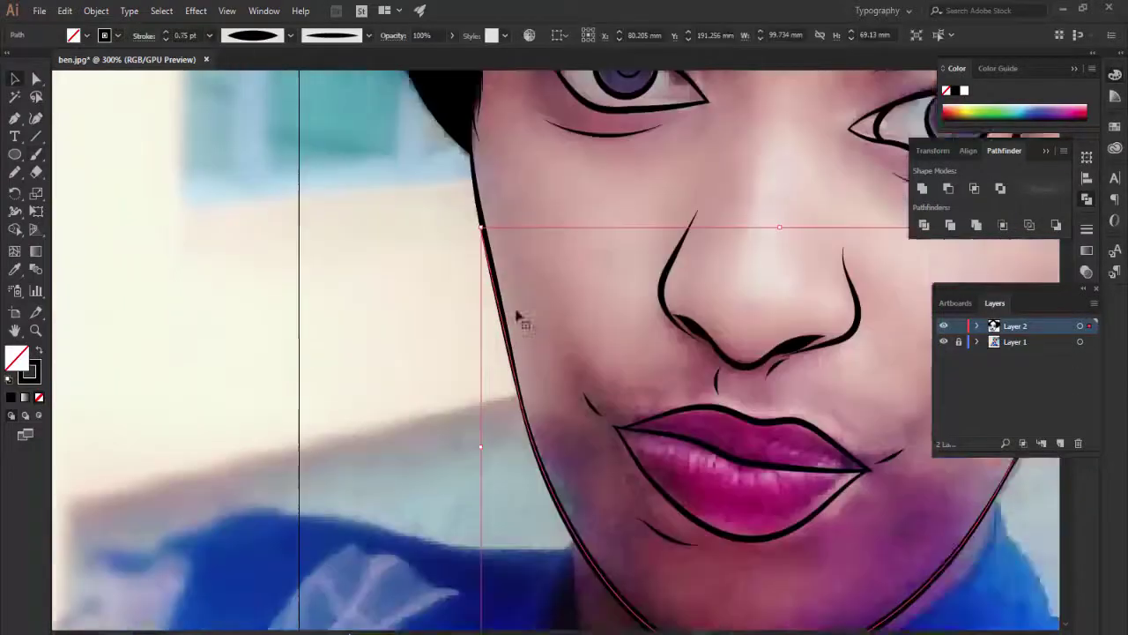
scroll(504, 377, right, 6)
click(527, 231)
scroll(529, 232, up, 3)
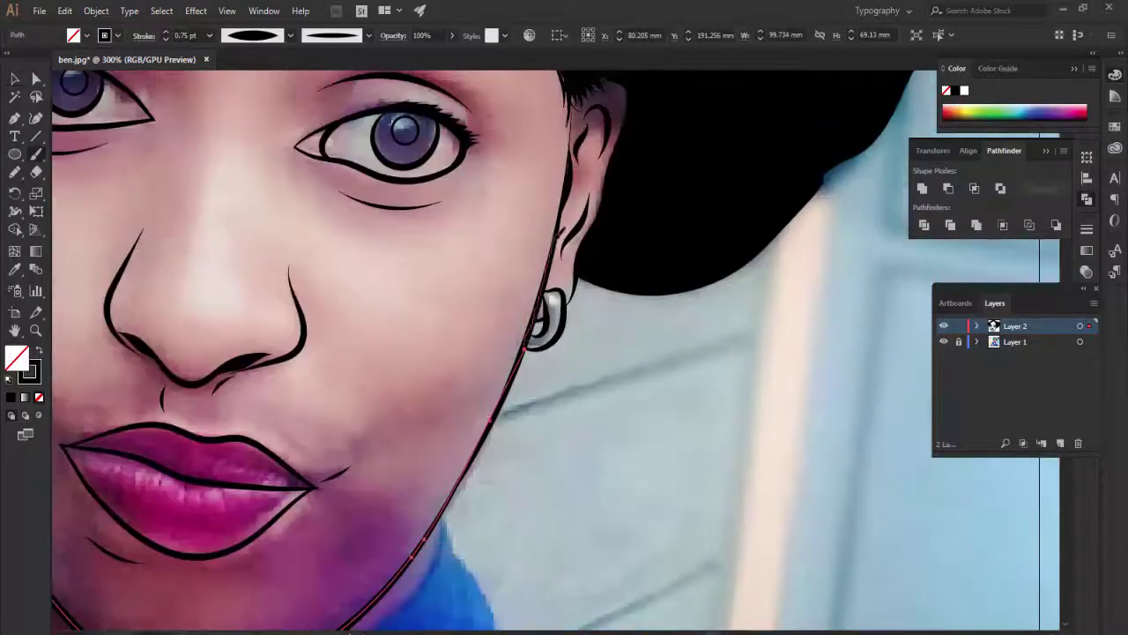
scroll(329, 277, up, 3)
scroll(692, 361, down, 2)
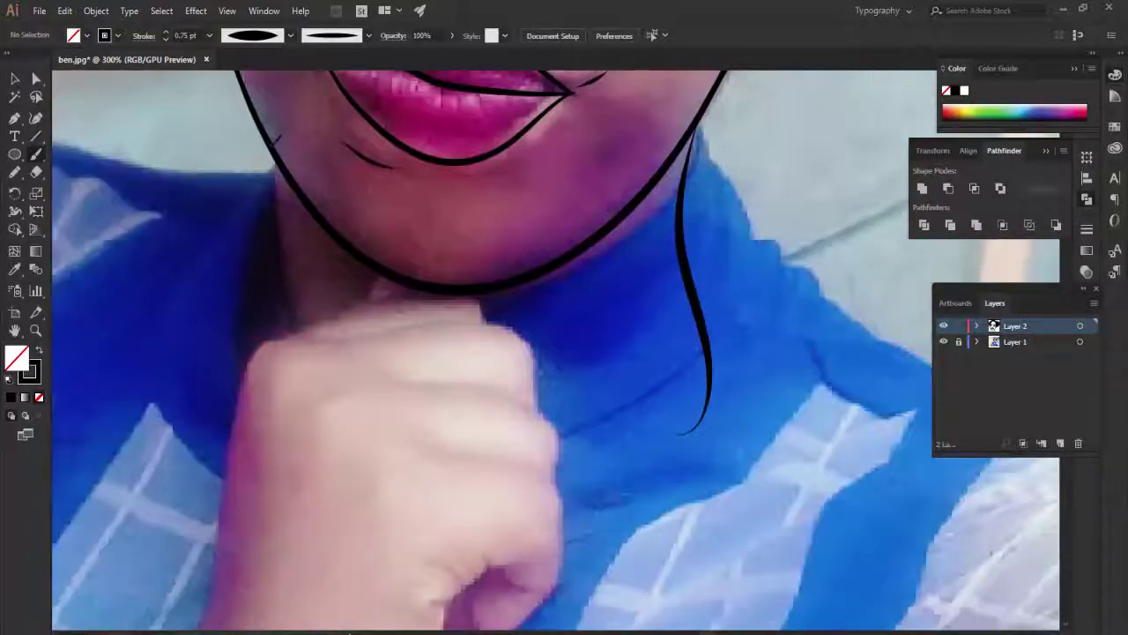
scroll(234, 426, down, 2)
With the photo hidden, paint the neck sides, undo failed strokes, and redraw neck and collar.
click(944, 341)
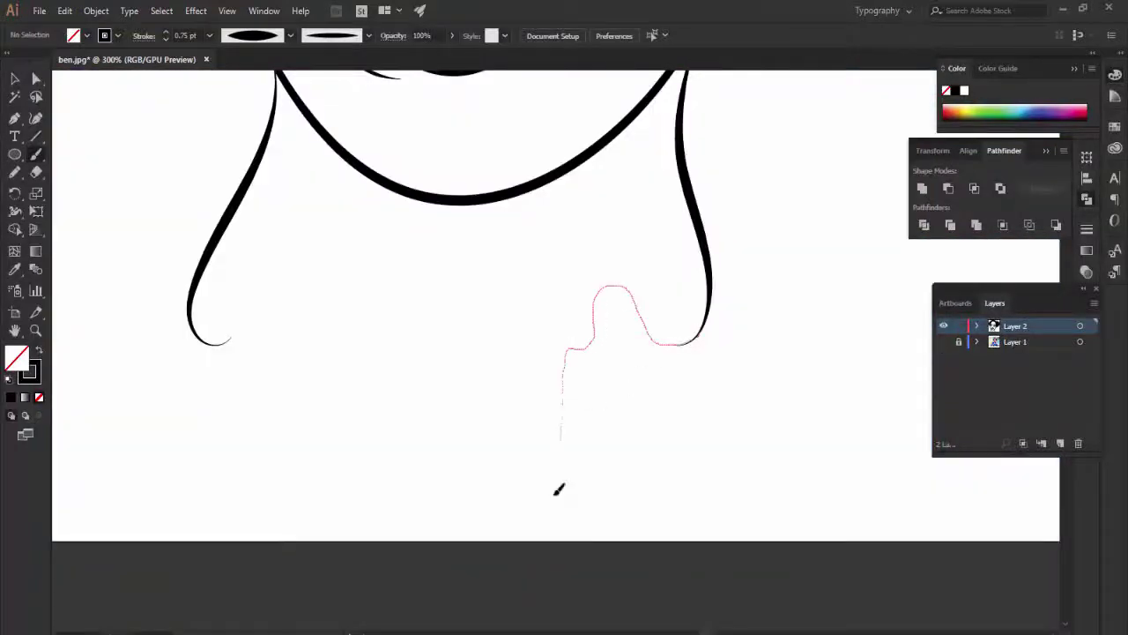
drag(558, 489, 498, 476)
drag(216, 342, 350, 500)
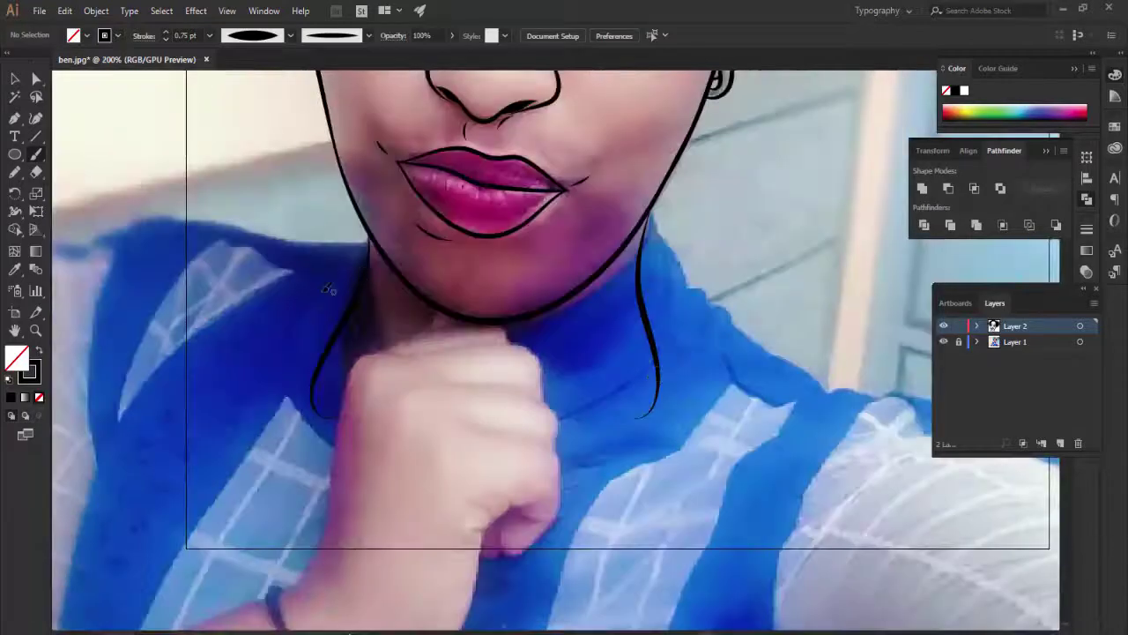
key(ctrl+z)
key(ctrl+z)
key(ctrl+equal)
key(ctrl+equal)
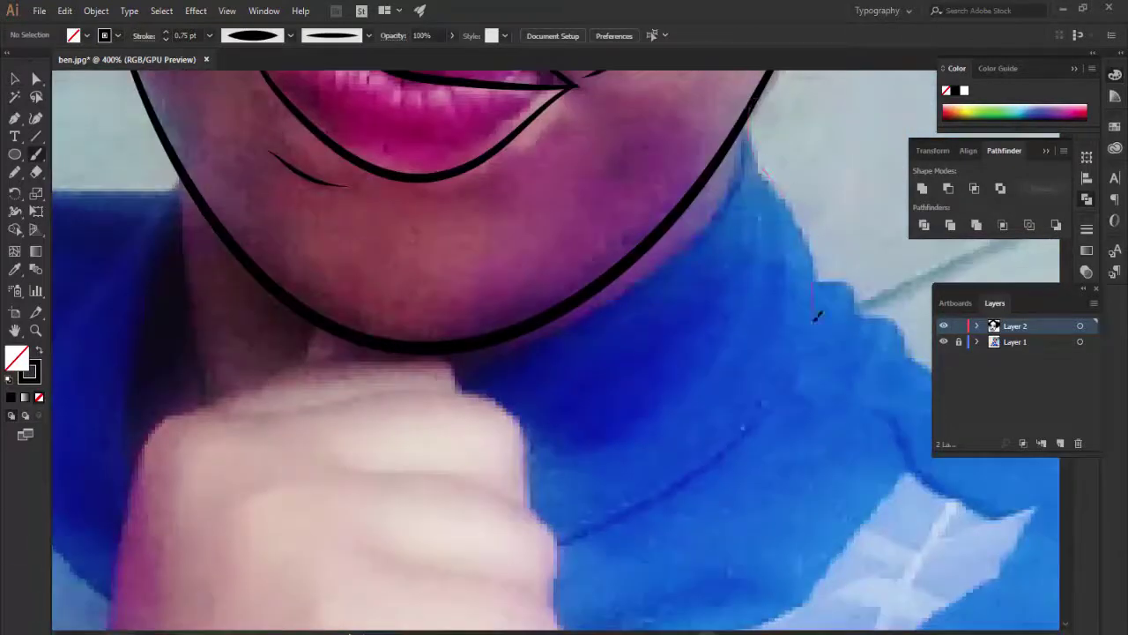
drag(817, 315, 763, 412)
scroll(181, 137, down, 2)
drag(425, 509, 776, 348)
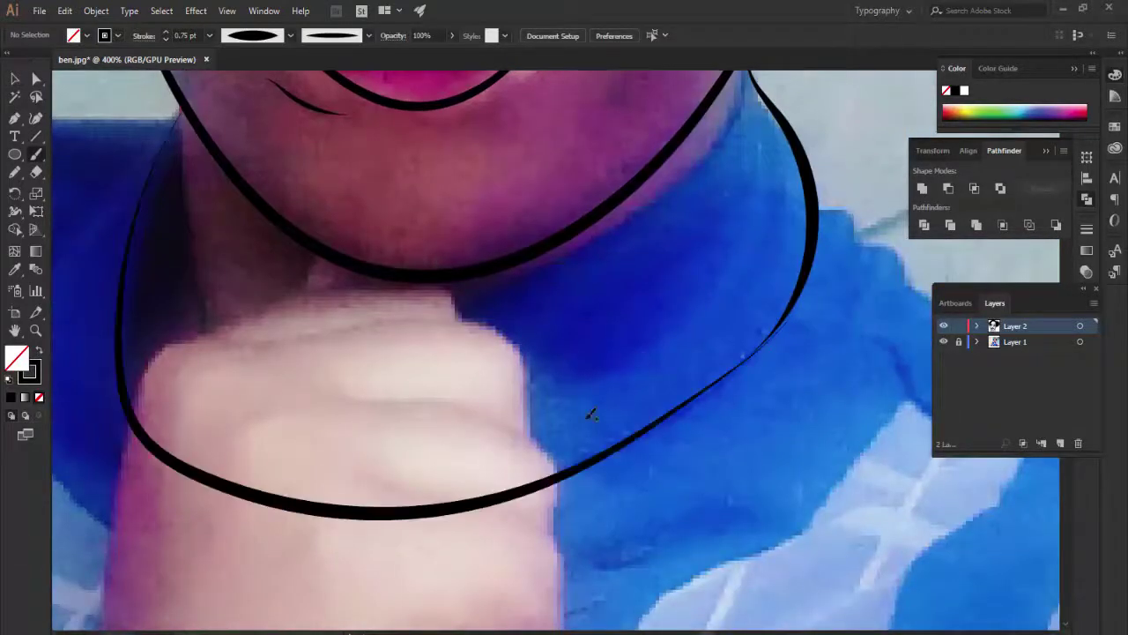
scroll(776, 348, up, 2)
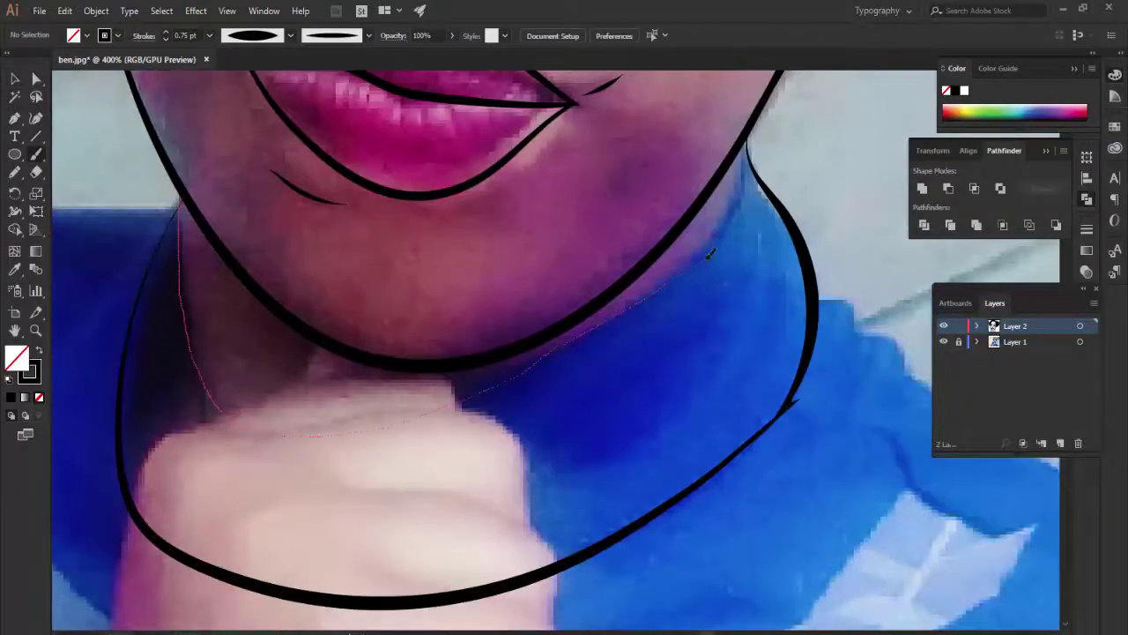
Zoom out to check the neck line without the photo, then select the new path.
key(ctrl+minus)
key(ctrl+minus)
click(943, 341)
key(ctrl+plus)
key(ctrl+plus)
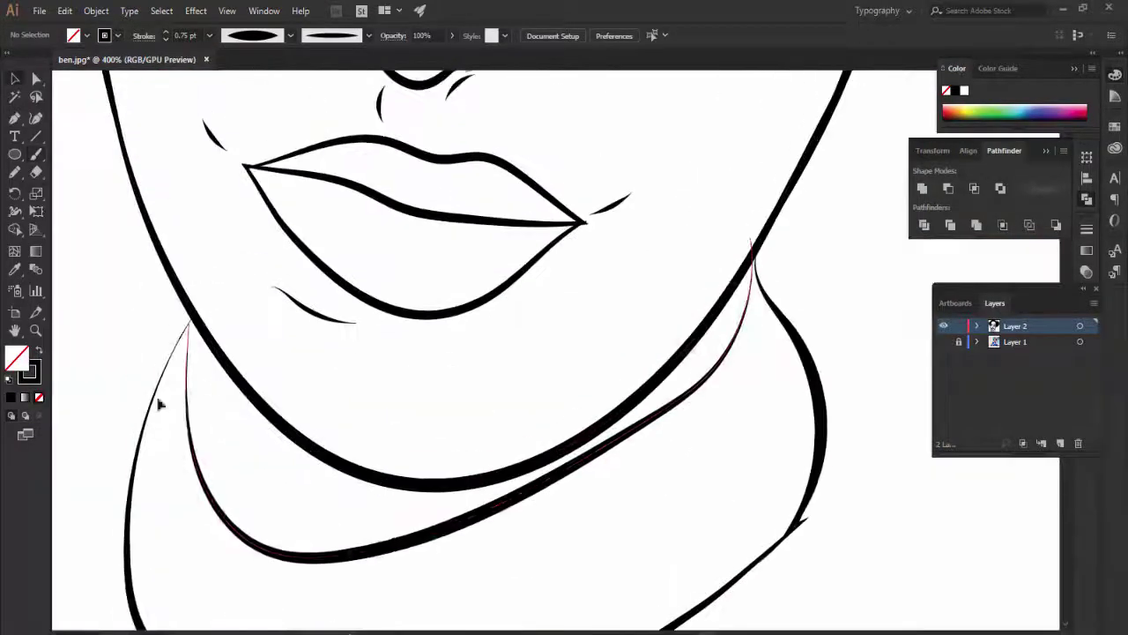
scroll(160, 403, up, 2)
scroll(202, 373, down, 2)
scroll(203, 373, up, 2)
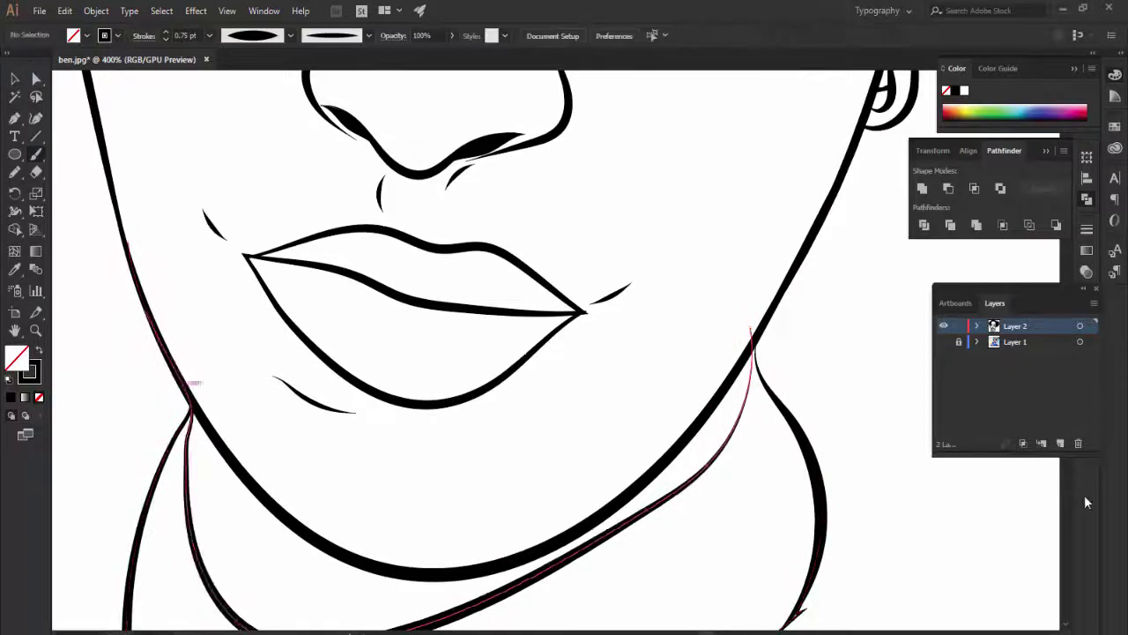
key(ctrl+a)
scroll(556, 352, down, 4)
Show the reference photo again and paint extra hair strokes around the bun.
click(943, 341)
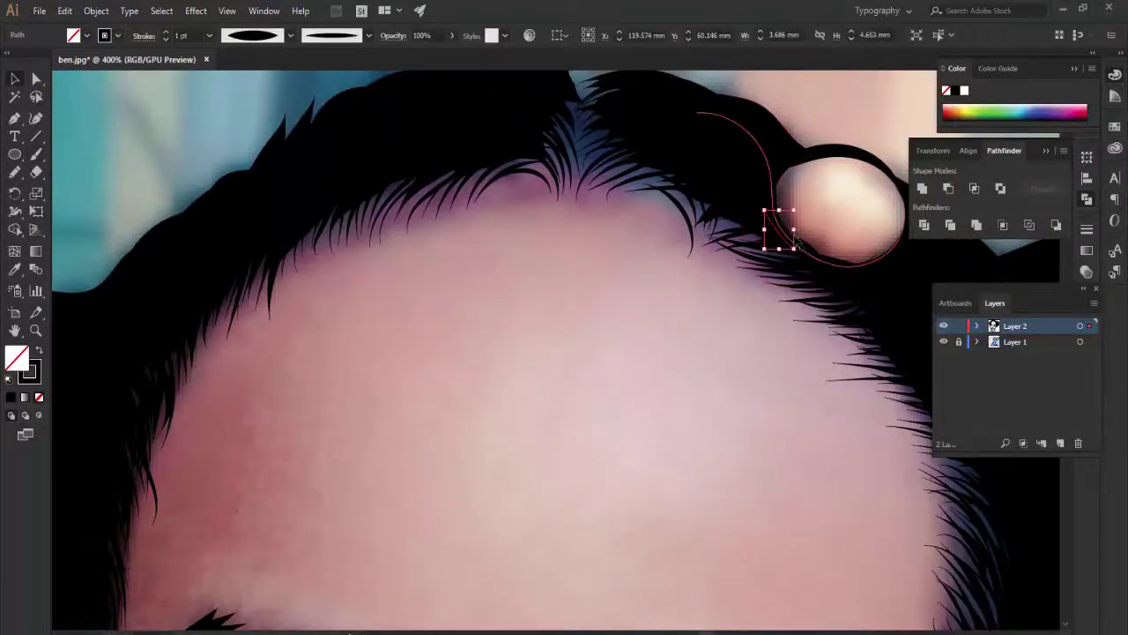
scroll(220, 86, down, 2)
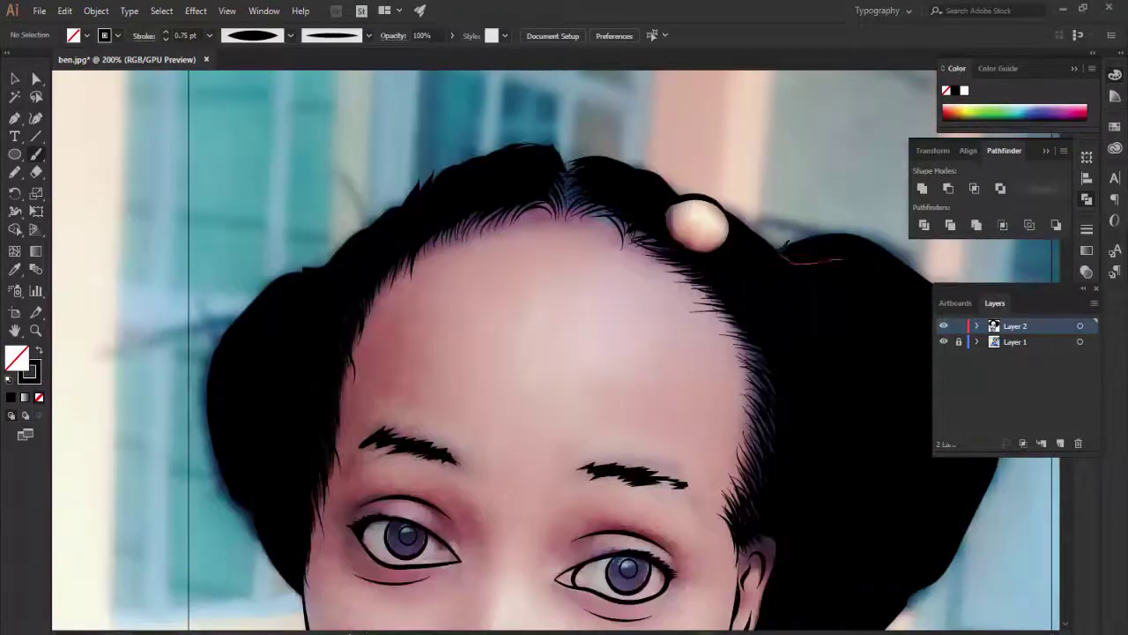
scroll(773, 251, down, 2)
scroll(548, 155, up, 3)
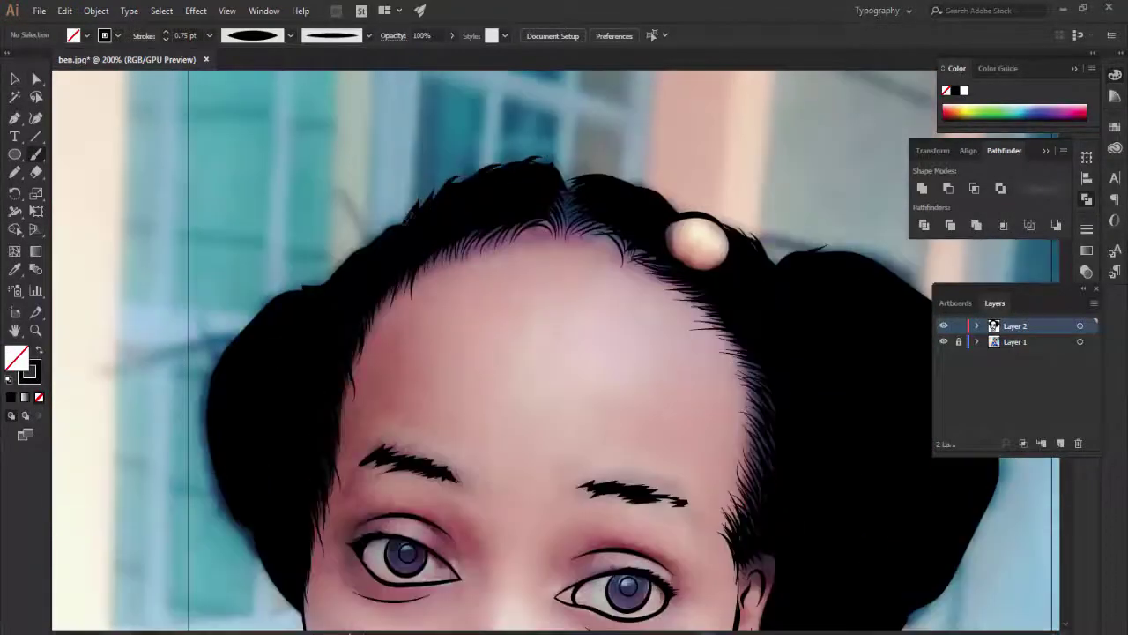
scroll(291, 290, down, 4)
scroll(260, 150, down, 2)
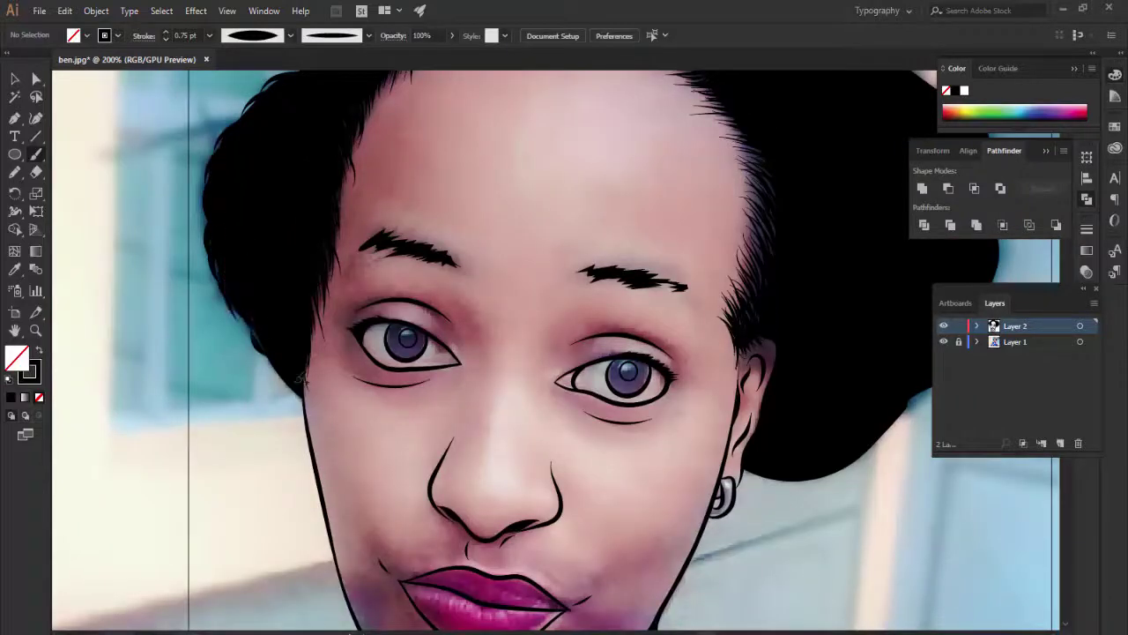
scroll(347, 258, down, 3)
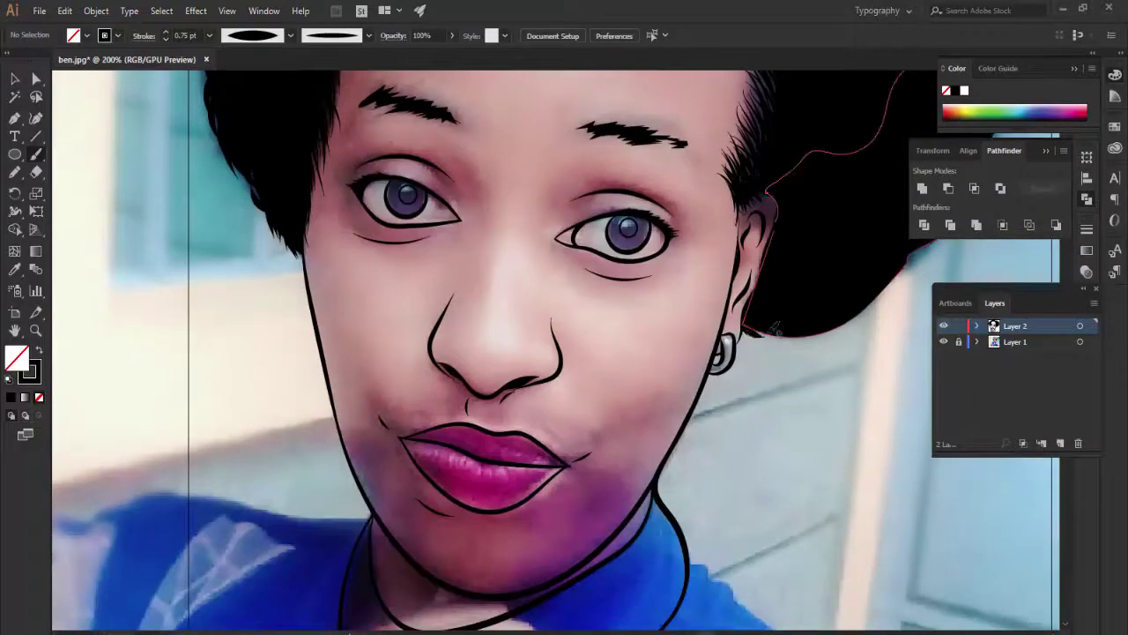
scroll(854, 319, right, 4)
scroll(690, 342, up, 1)
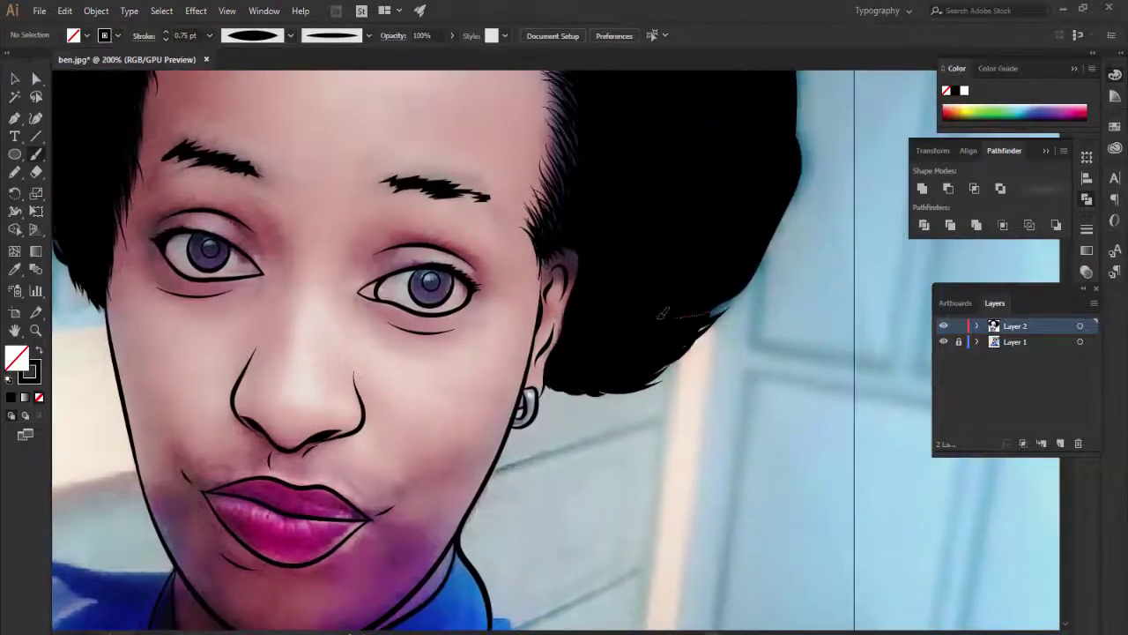
scroll(804, 227, up, 2)
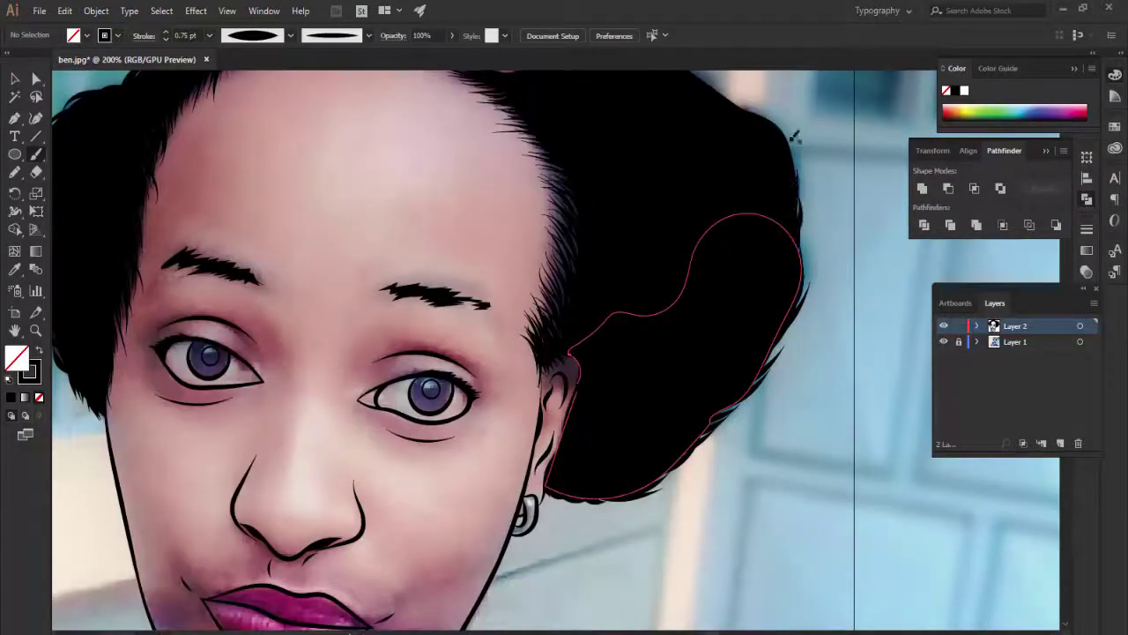
scroll(793, 137, up, 1)
scroll(791, 212, up, 2)
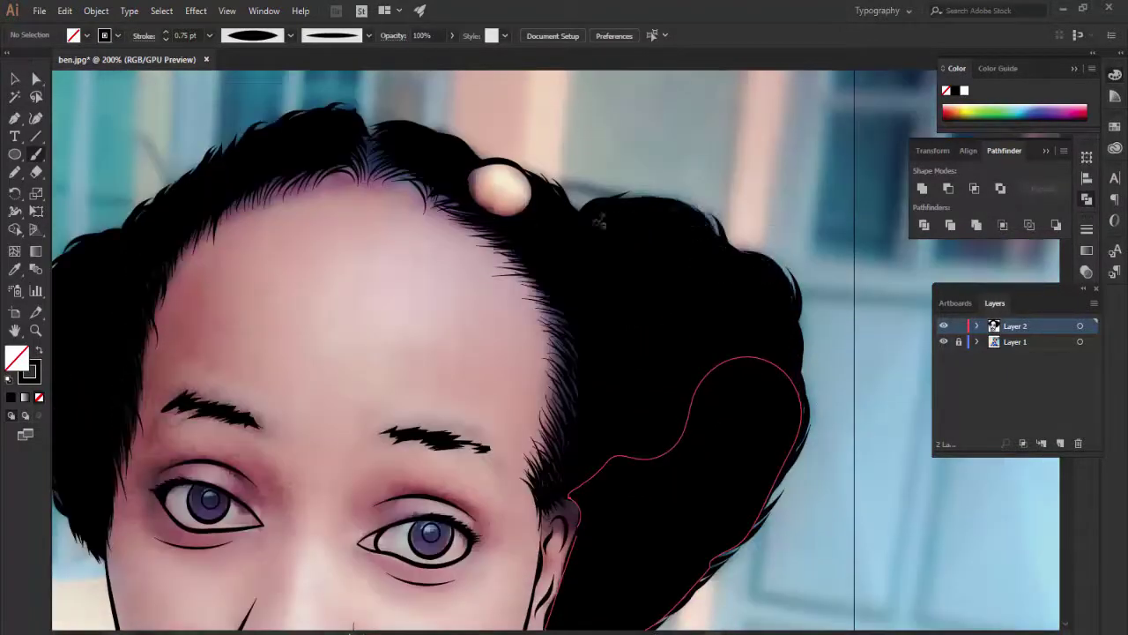
scroll(596, 183, up, 2)
drag(458, 231, 437, 192)
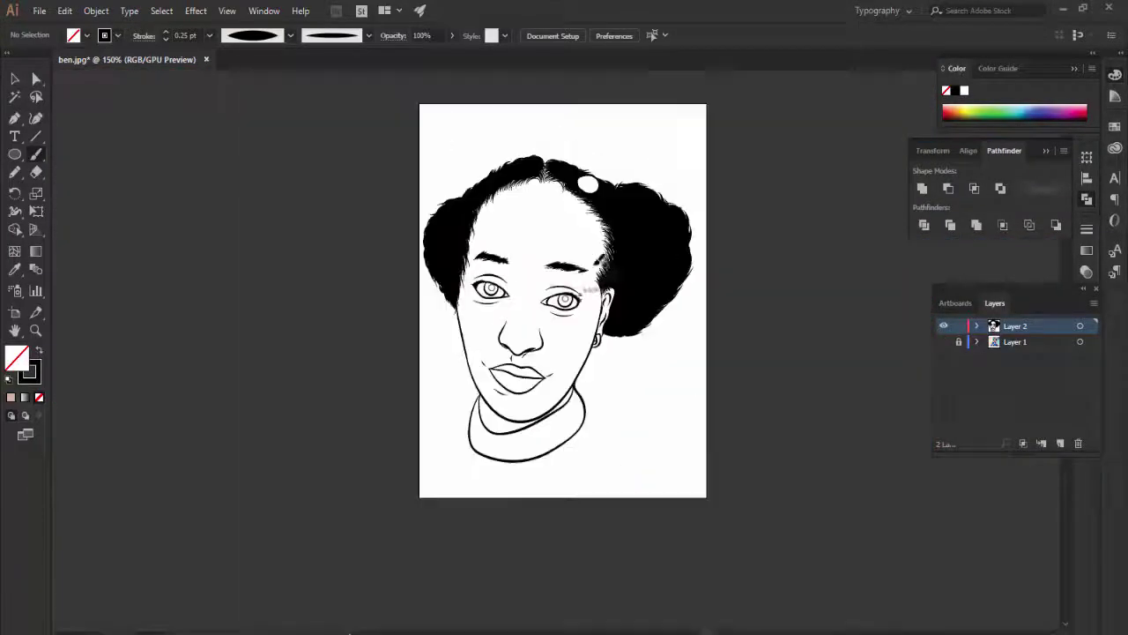
Select all the artwork and expand its group in the Layers panel.
click(14, 78)
key(ctrl+a)
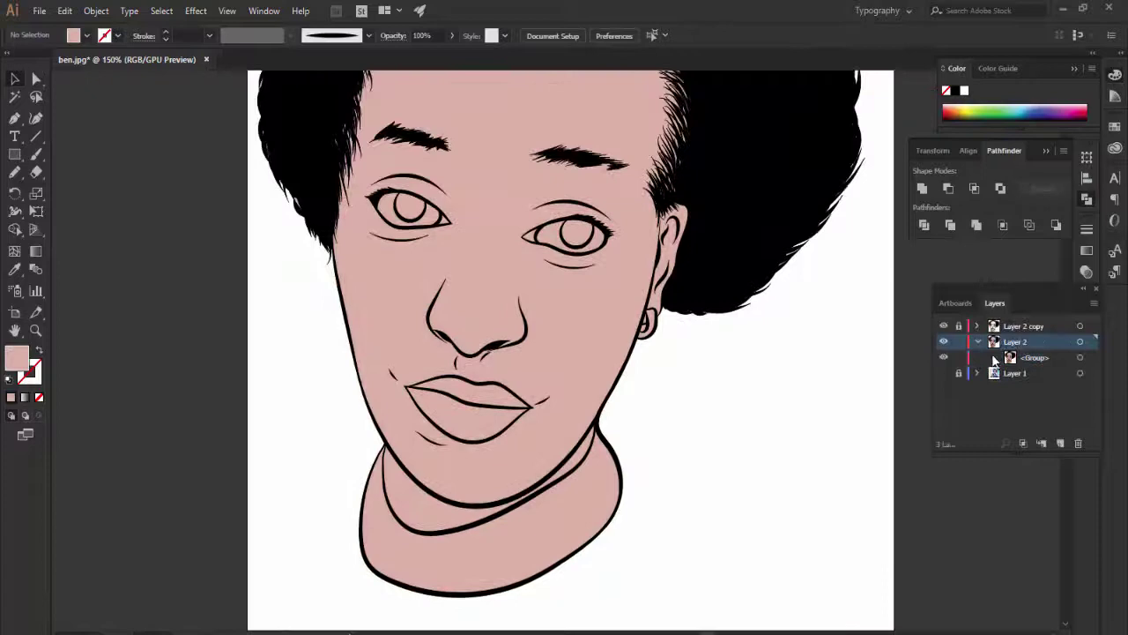
click(994, 357)
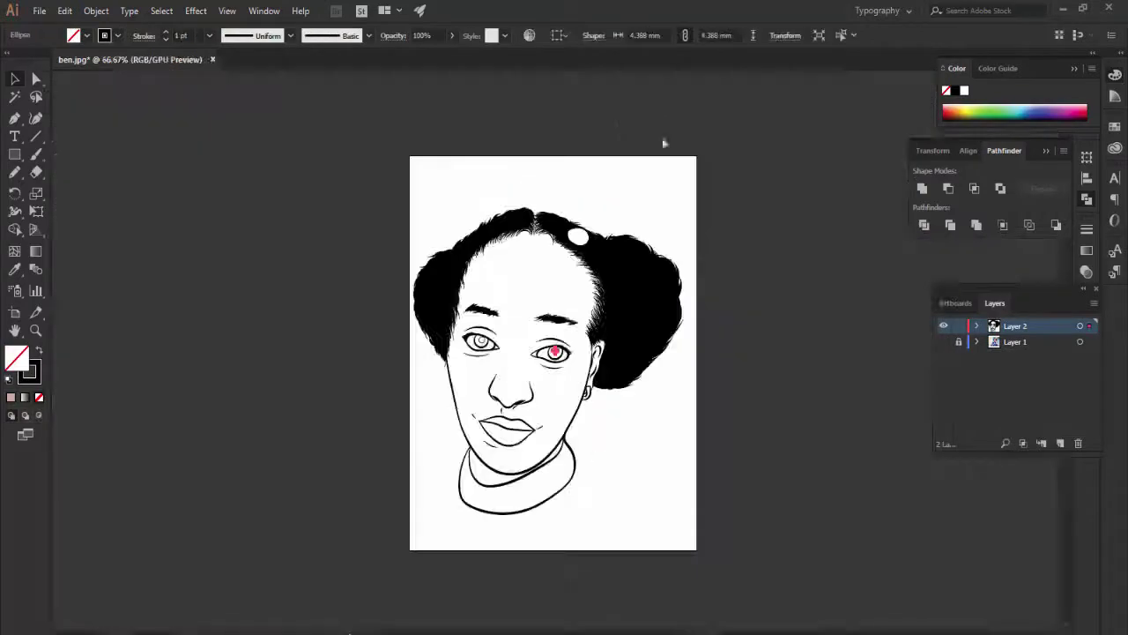
click(664, 142)
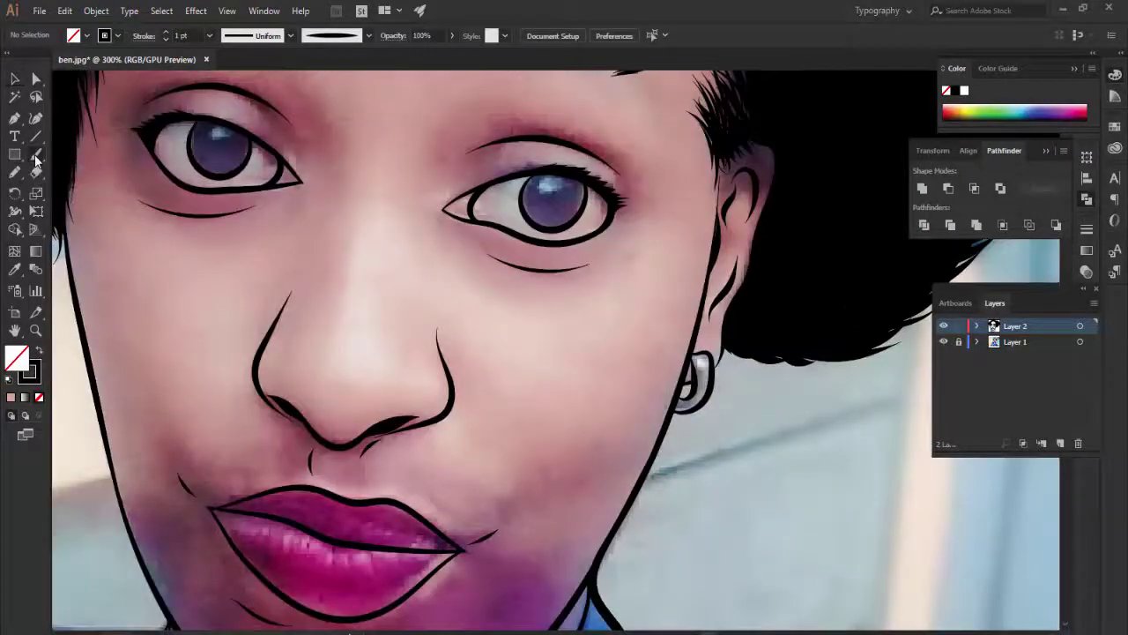
Give the small iris highlight circle a 0.5 pt stroke.
click(35, 157)
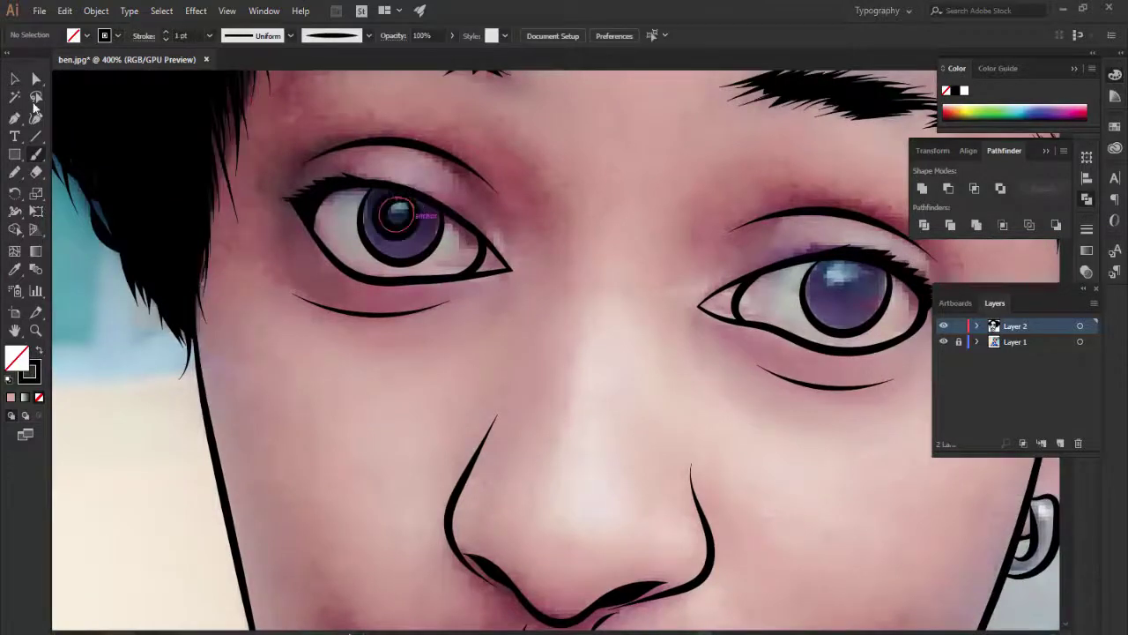
click(398, 199)
click(209, 35)
click(224, 71)
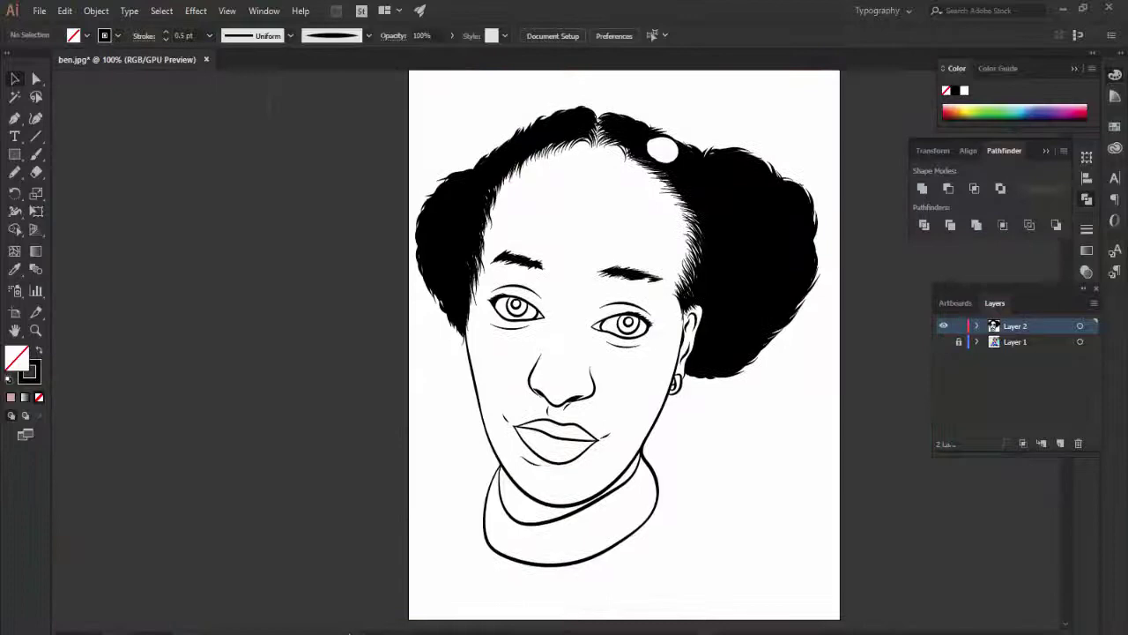
Apply a menu command to the artwork, then draw a pink rectangle covering the artboard.
click(96, 11)
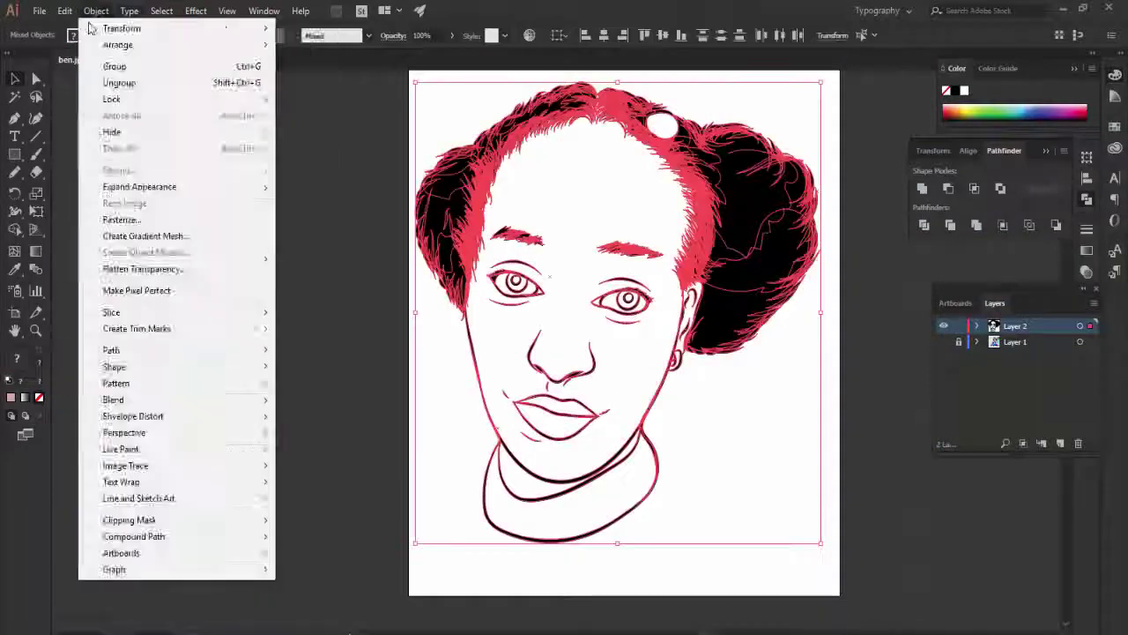
click(977, 225)
key(m)
drag(393, 69, 922, 627)
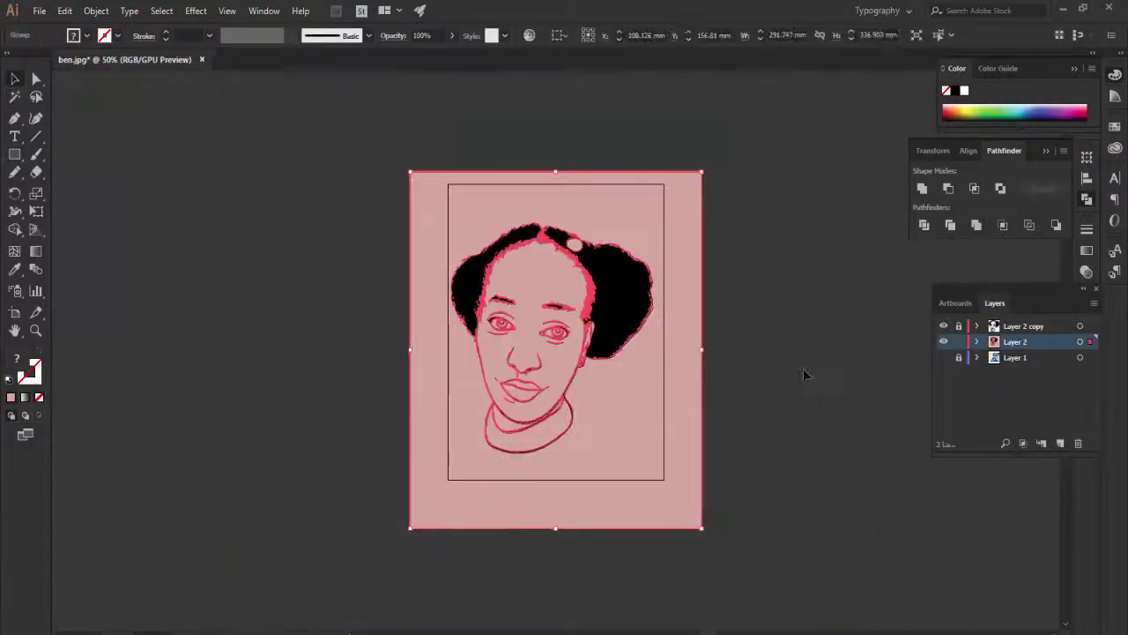
Isolate the group and give both eye highlights a dark fill colour.
double_click(670, 359)
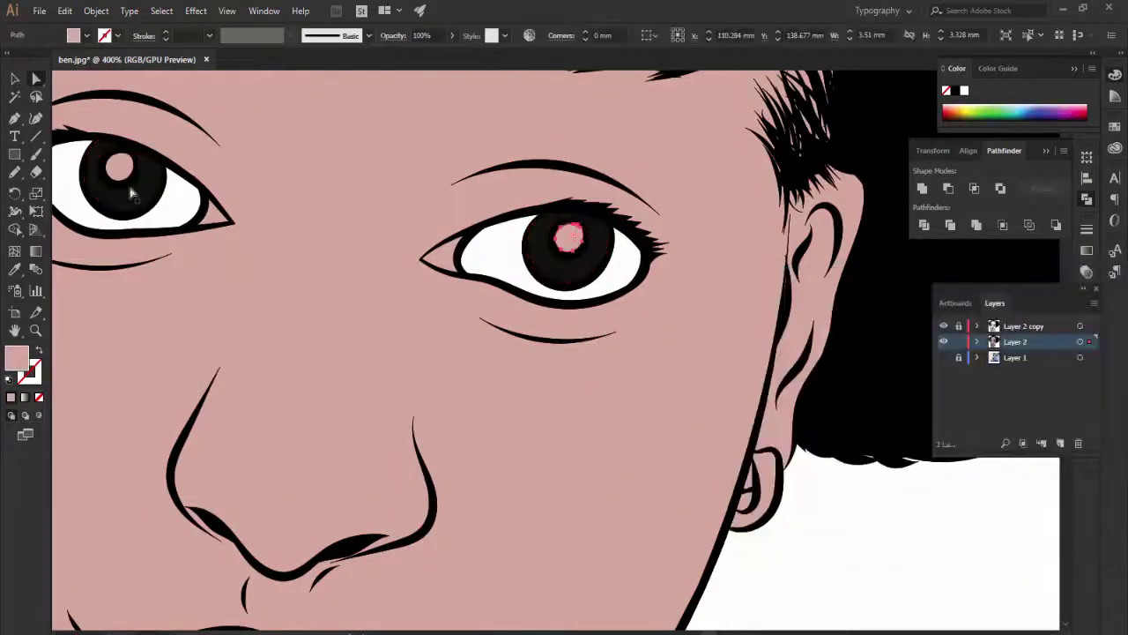
shift+click(120, 166)
double_click(15, 357)
drag(943, 503, 943, 467)
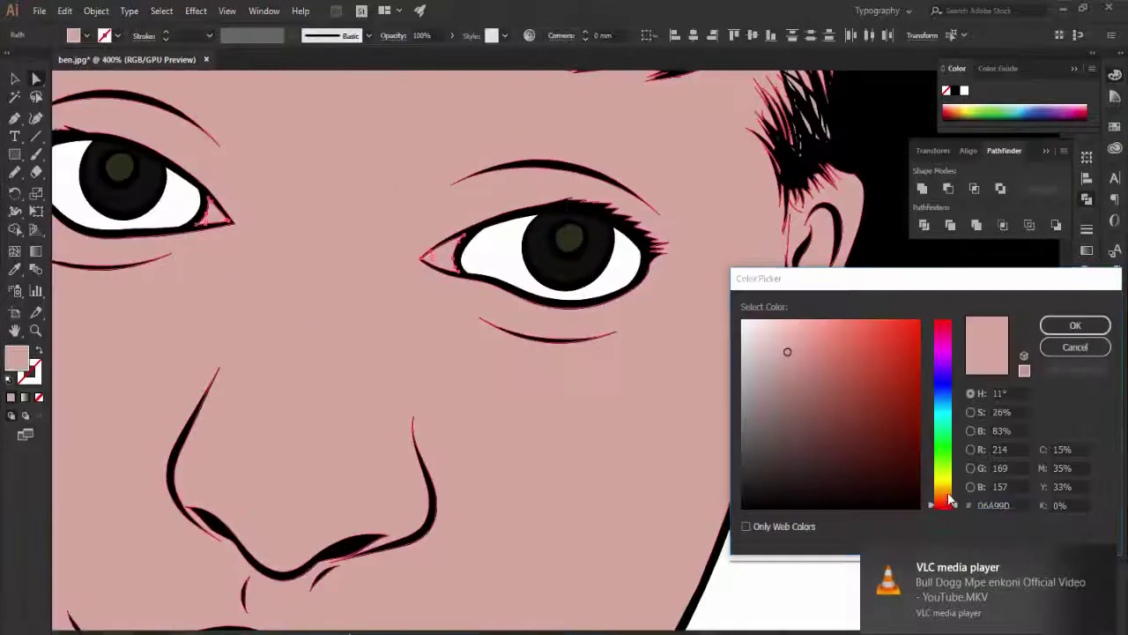
drag(943, 500, 941, 348)
click(874, 411)
key(Return)
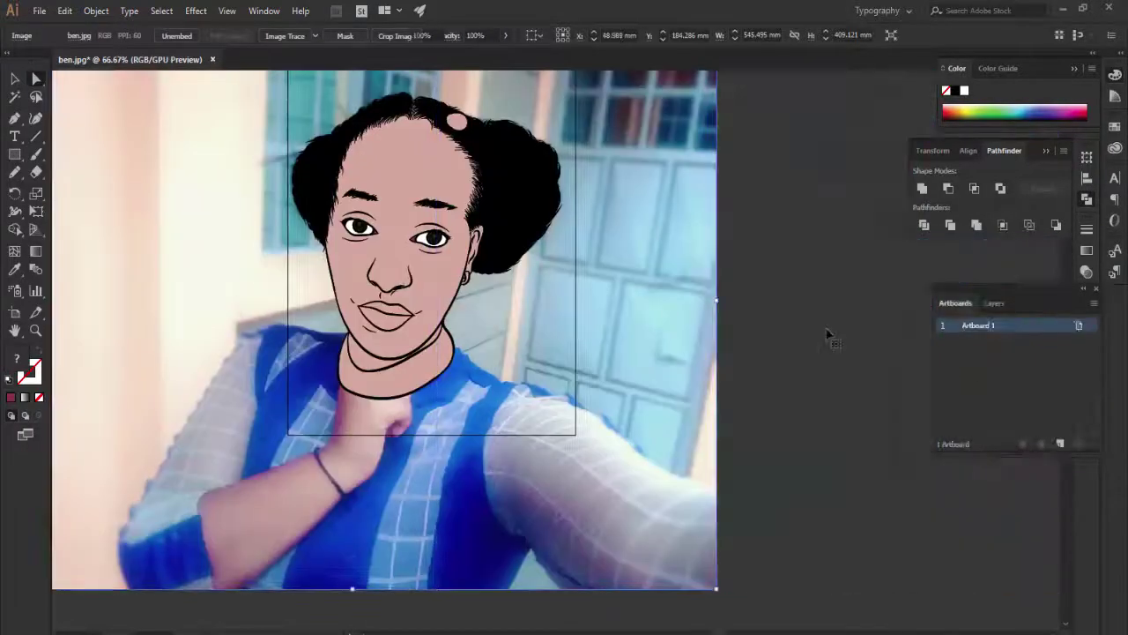
Make Layer 1 active, fill the lips with the photo's colour and the hair bead yellow.
click(1007, 377)
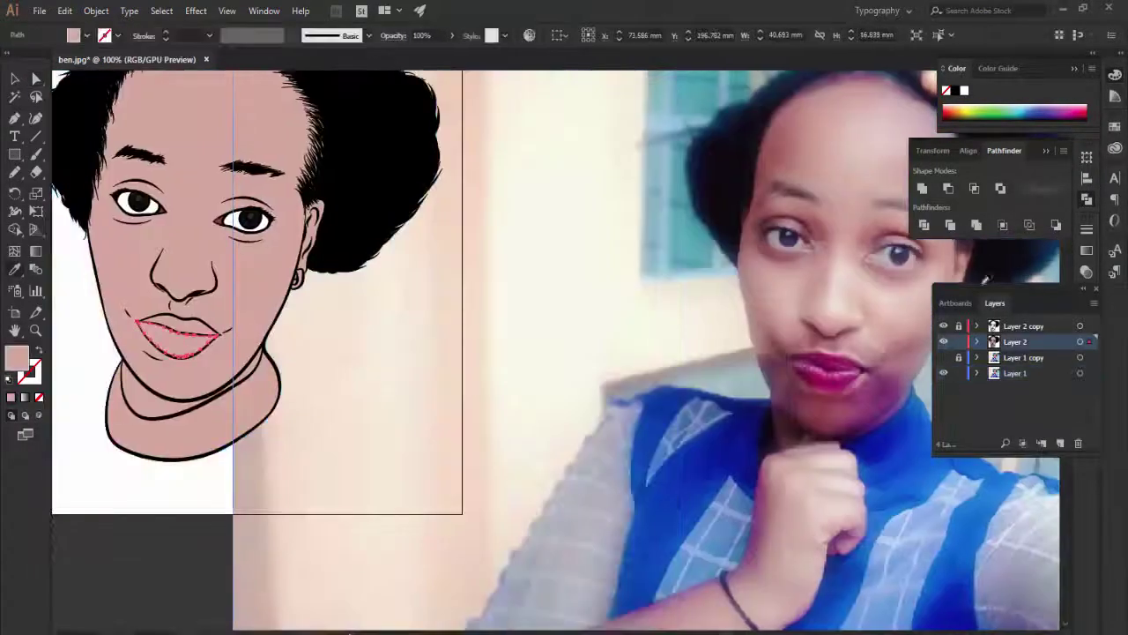
click(564, 253)
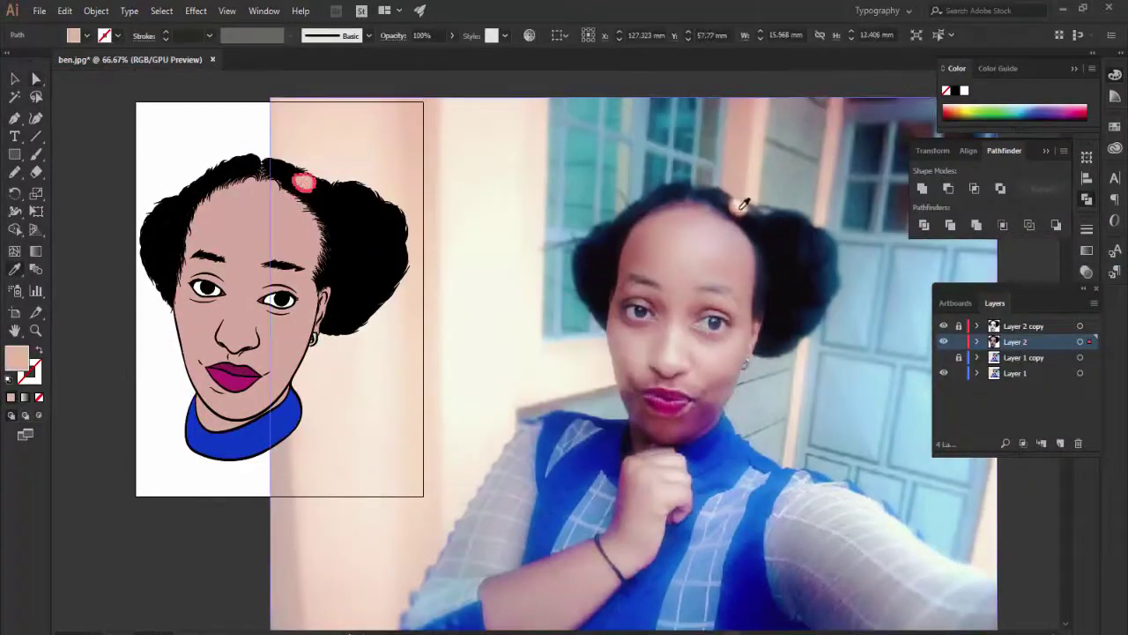
click(968, 107)
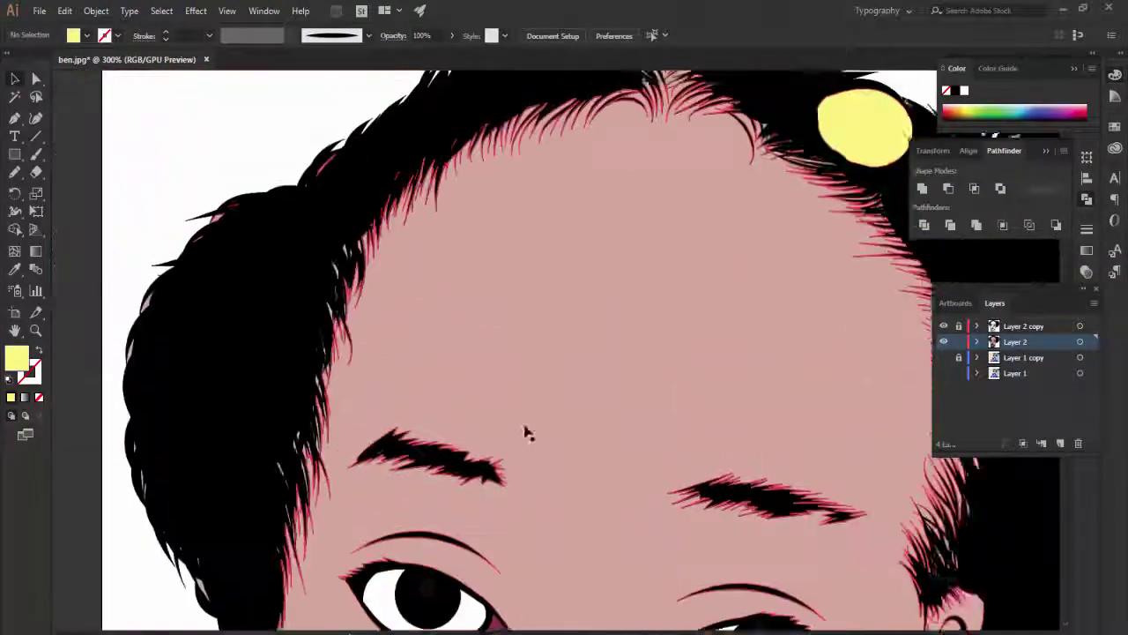
scroll(526, 160, up, 5)
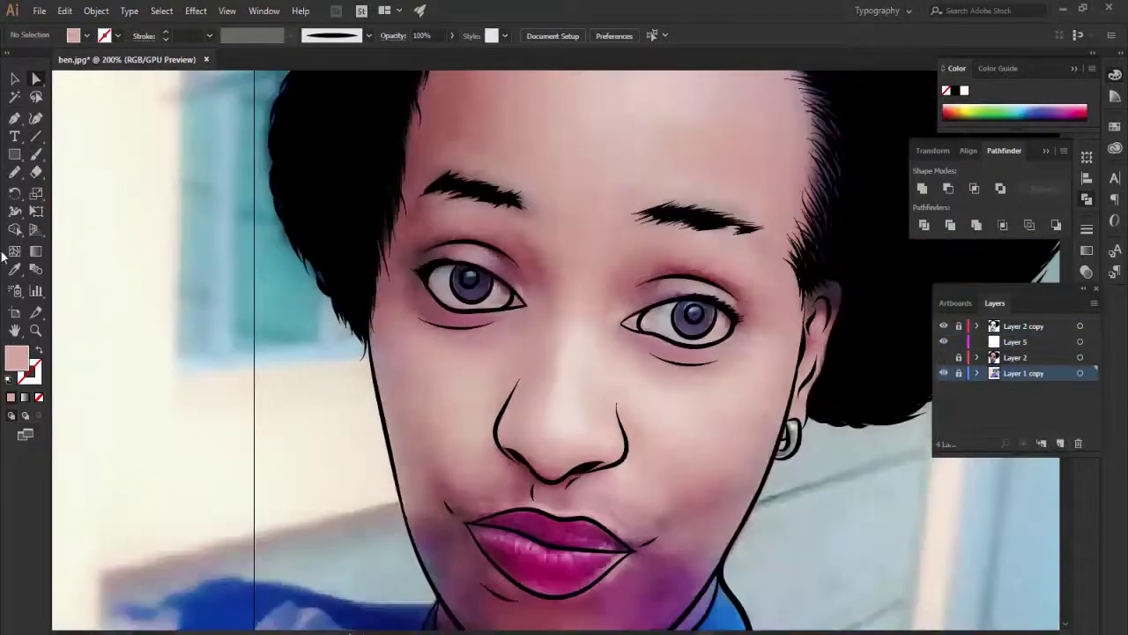
Pick a darker skin fill and trace shading along the hair edge by the eye.
double_click(16, 356)
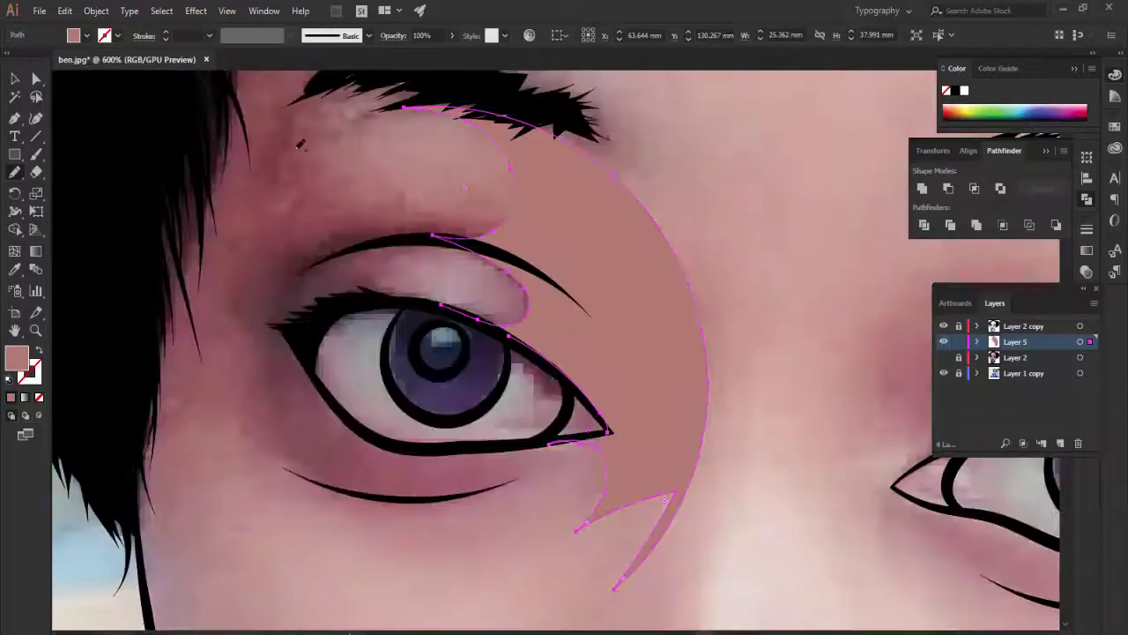
scroll(521, 314, down, 3)
drag(139, 184, 132, 365)
scroll(559, 404, up, 2)
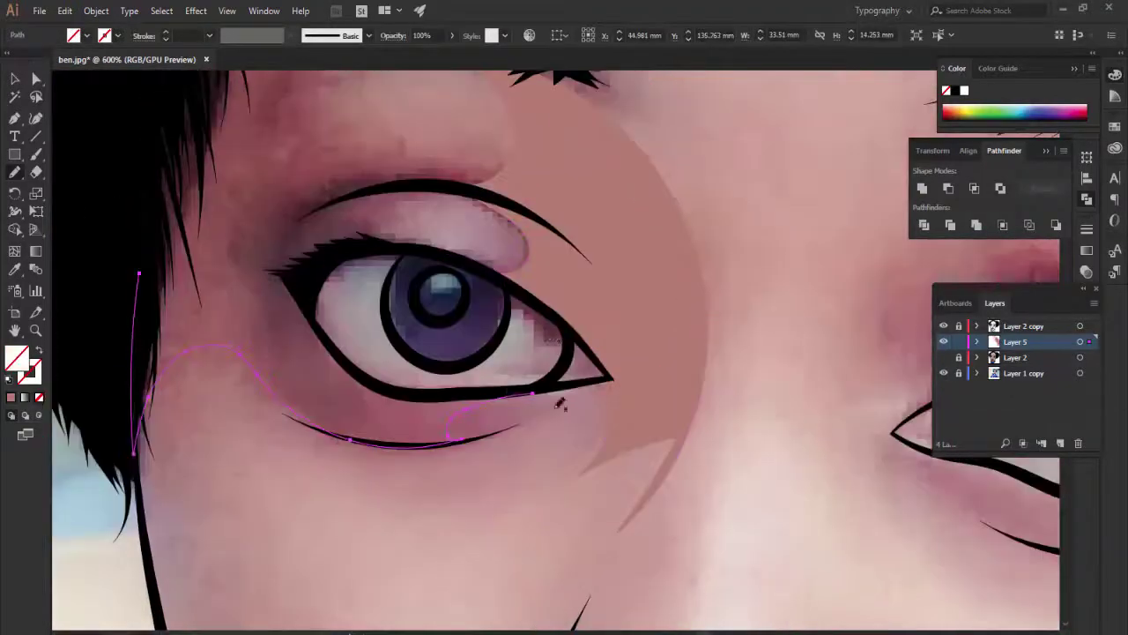
scroll(297, 95, down, 2)
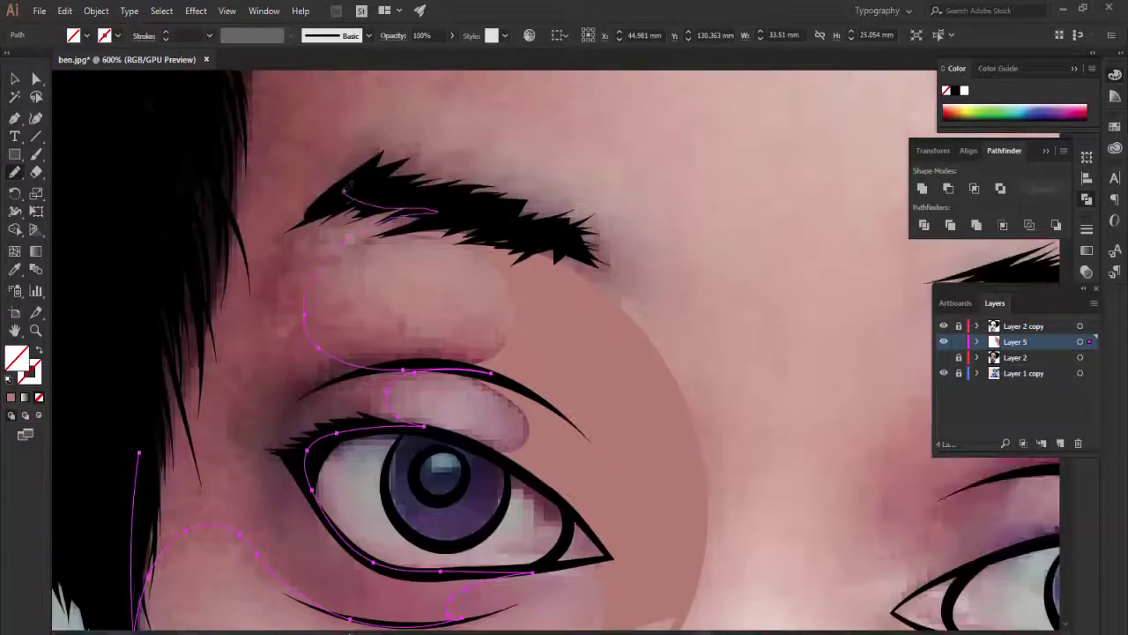
scroll(440, 265, down, 2)
scroll(714, 162, up, 3)
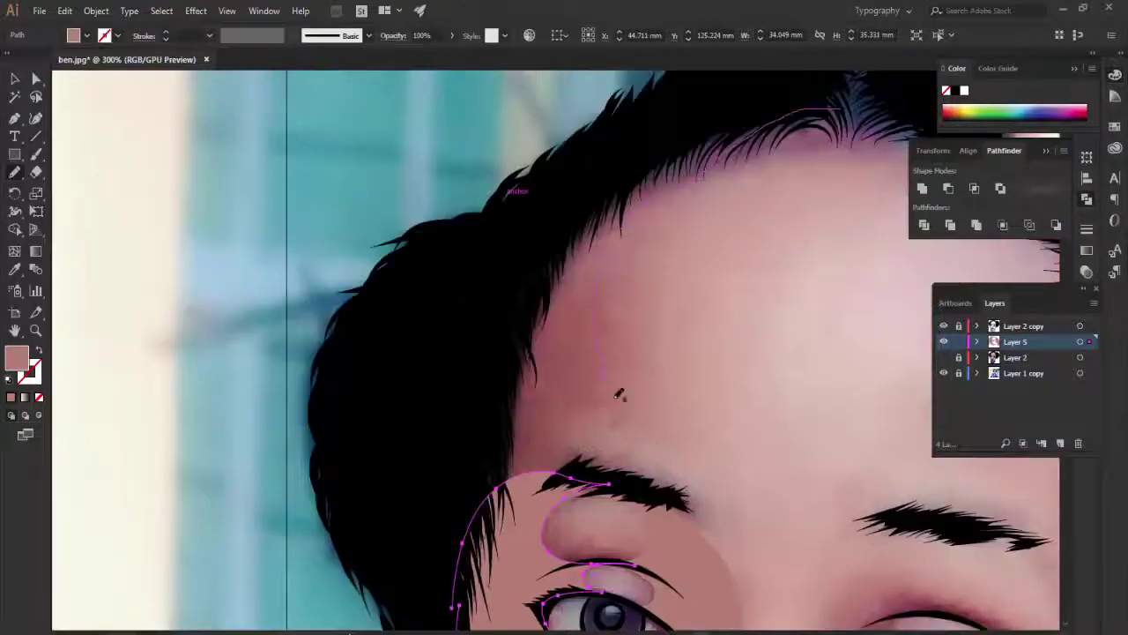
drag(619, 395, 583, 403)
scroll(604, 288, down, 3)
scroll(481, 228, up, 2)
scroll(481, 265, down, 3)
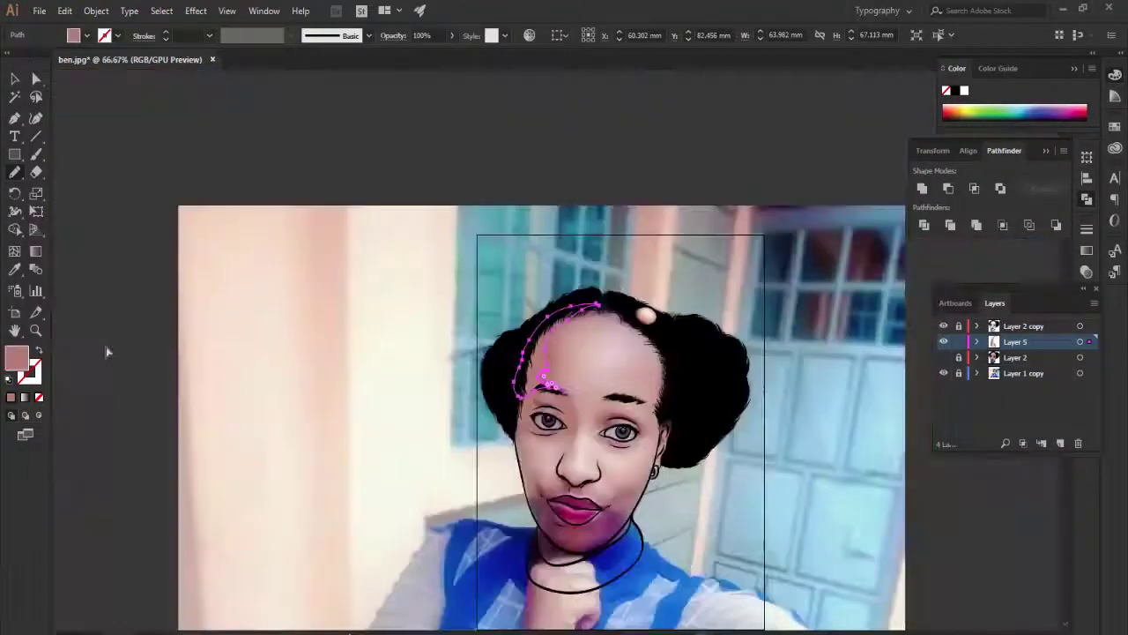
scroll(685, 340, up, 3)
scroll(564, 353, down, 5)
scroll(467, 251, up, 5)
scroll(467, 251, left, 3)
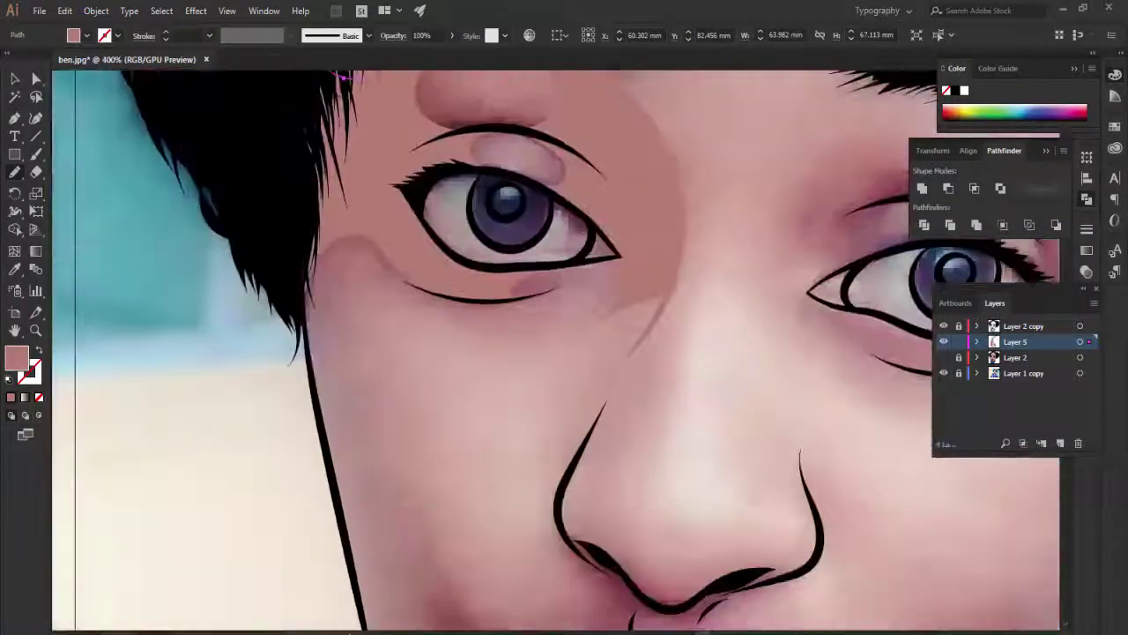
scroll(467, 251, right, 4)
key(ctrl+shift+a)
Add a skin-shade shading shape beside the nostril.
scroll(467, 251, down, 5)
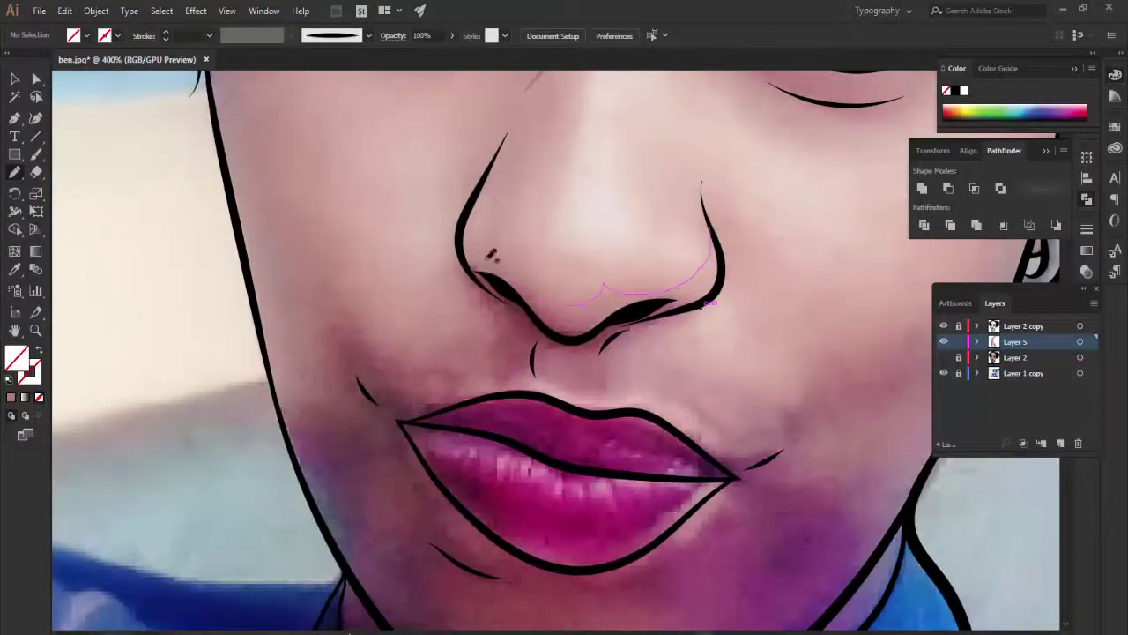
drag(492, 254, 472, 264)
key(ctrl+shift+a)
scroll(467, 169, down, 2)
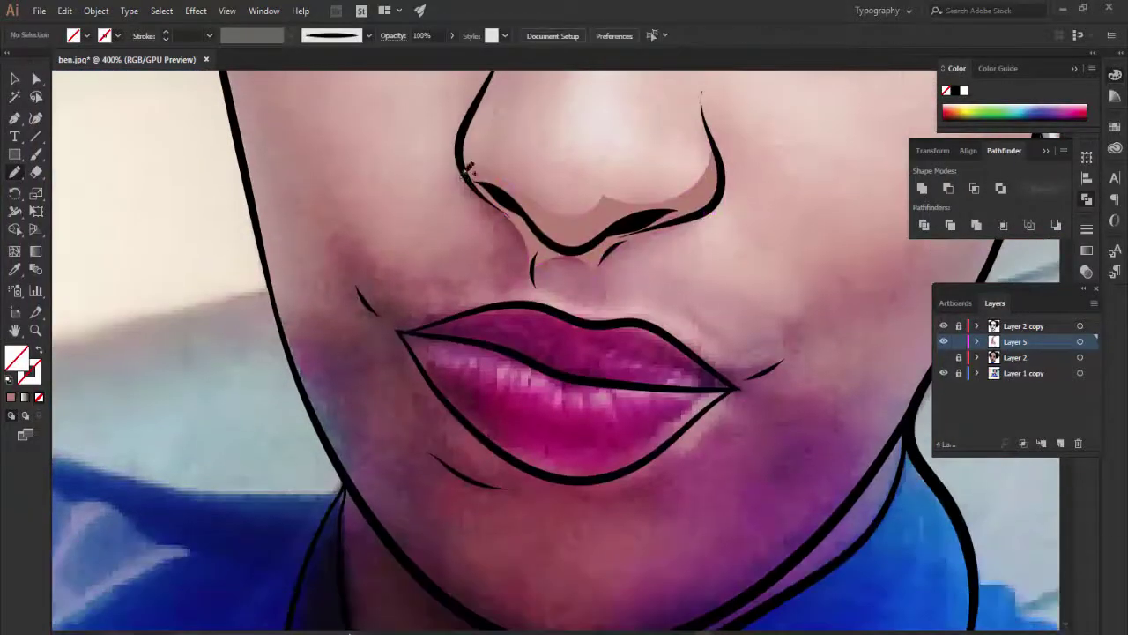
drag(406, 276, 459, 162)
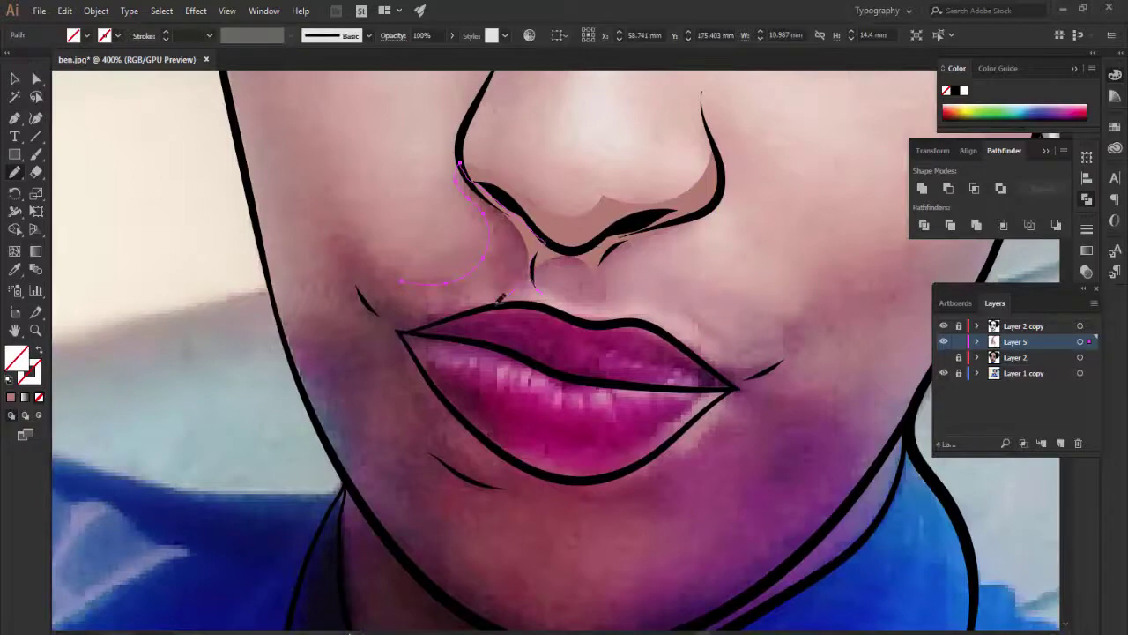
click(11, 397)
scroll(696, 253, up, 1)
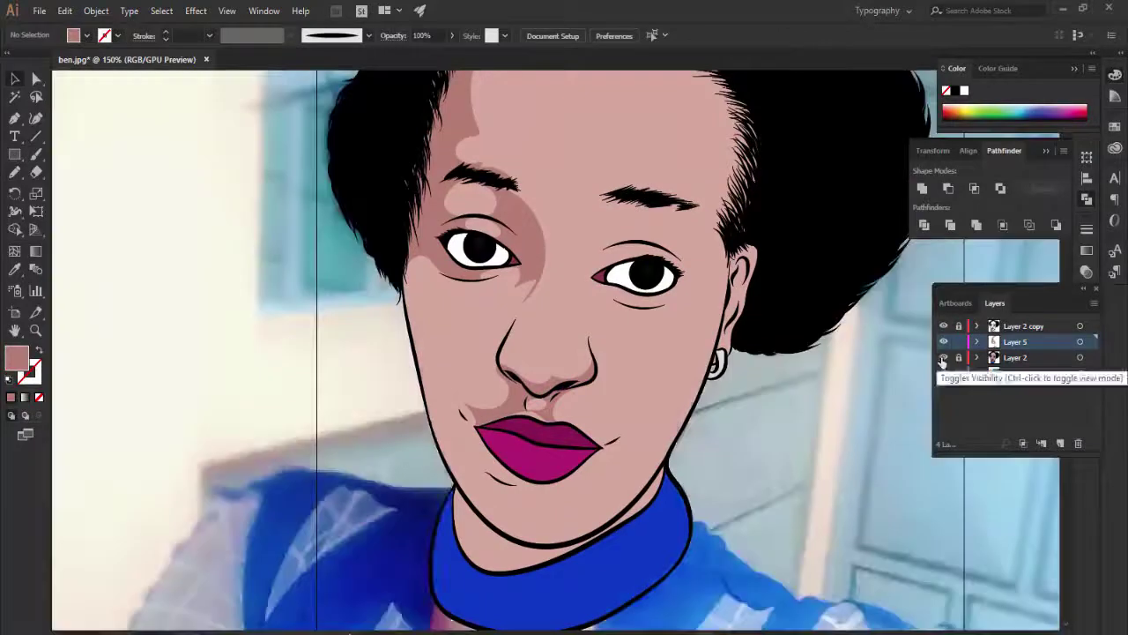
Shade the mouth corner and the jaw below the lips with brown-filled shapes.
click(942, 358)
key(ctrl+equal)
key(ctrl+equal)
scroll(338, 350, down, 4)
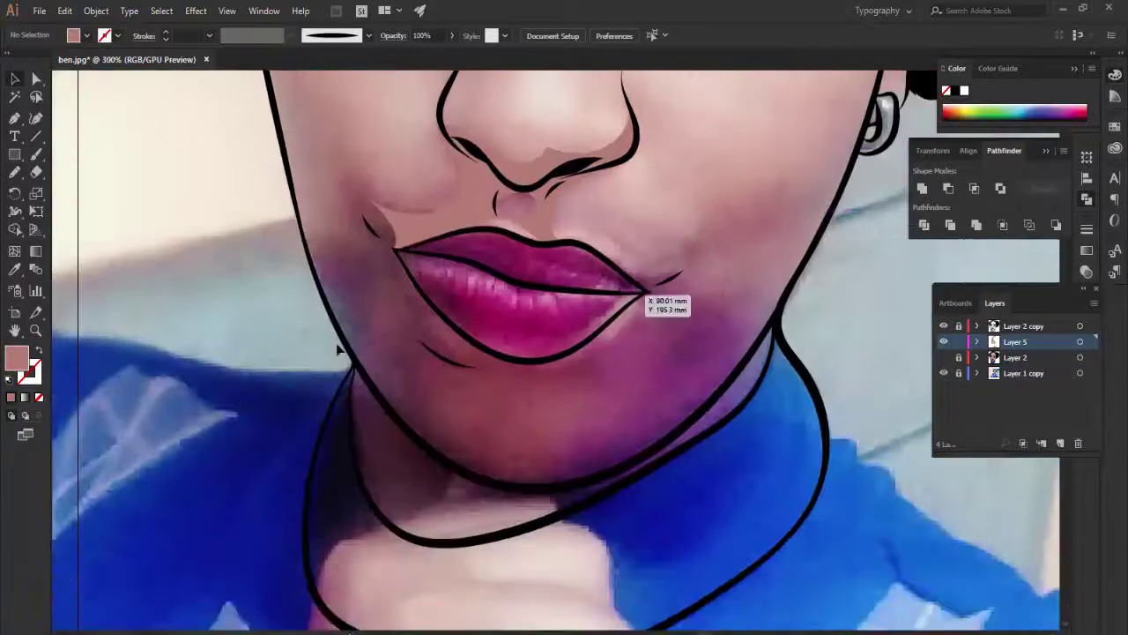
drag(608, 262, 694, 265)
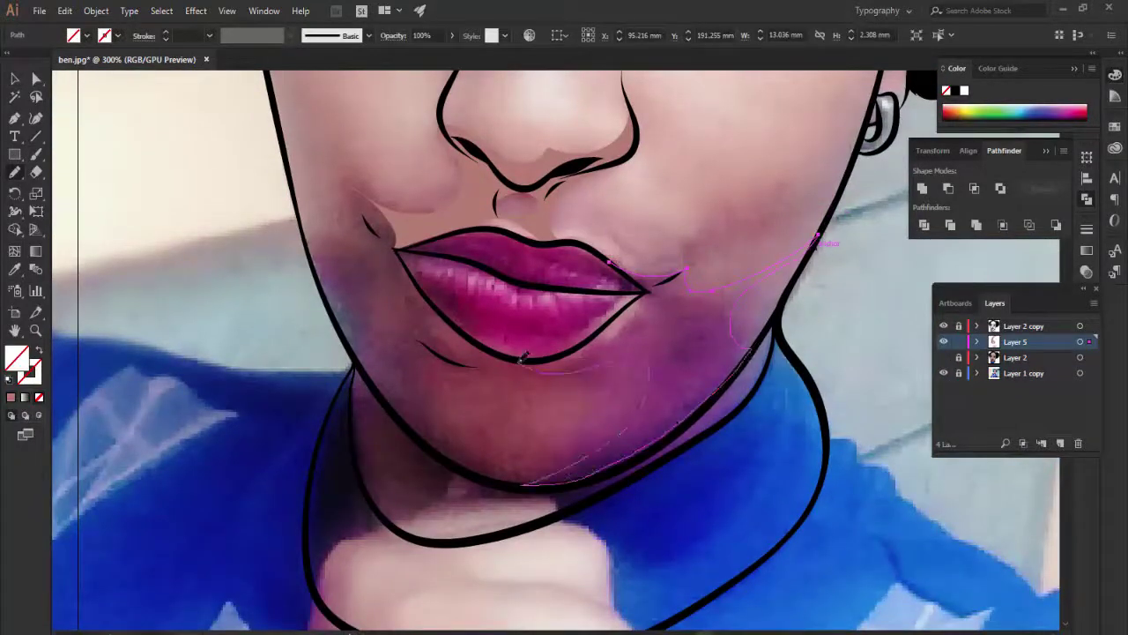
key(comma)
scroll(386, 282, up, 2)
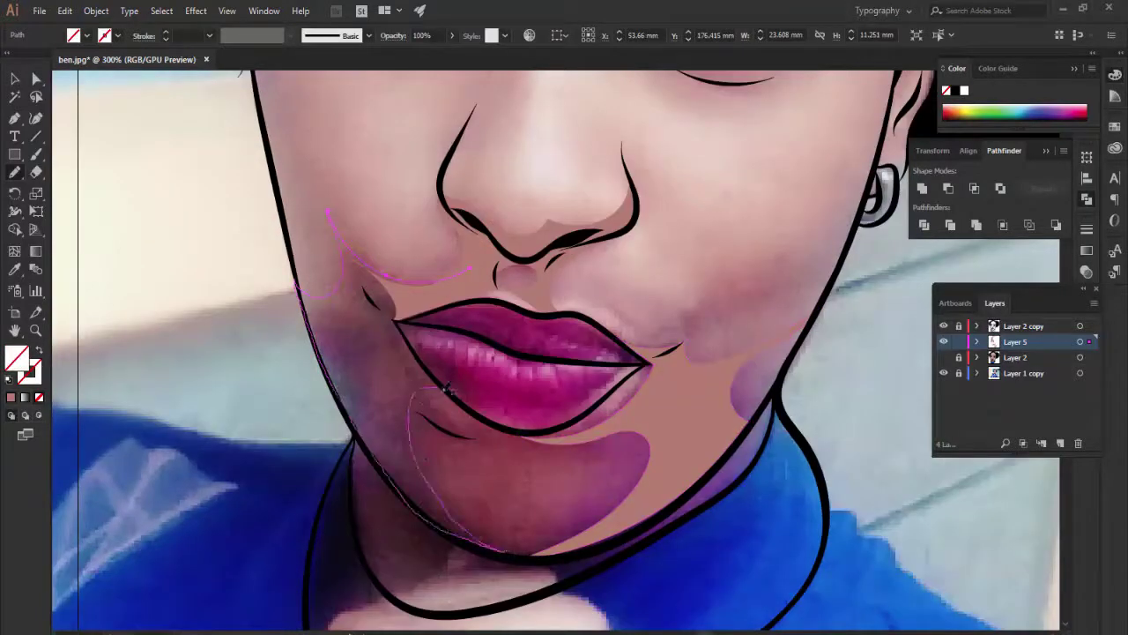
scroll(321, 272, up, 2)
drag(446, 388, 416, 417)
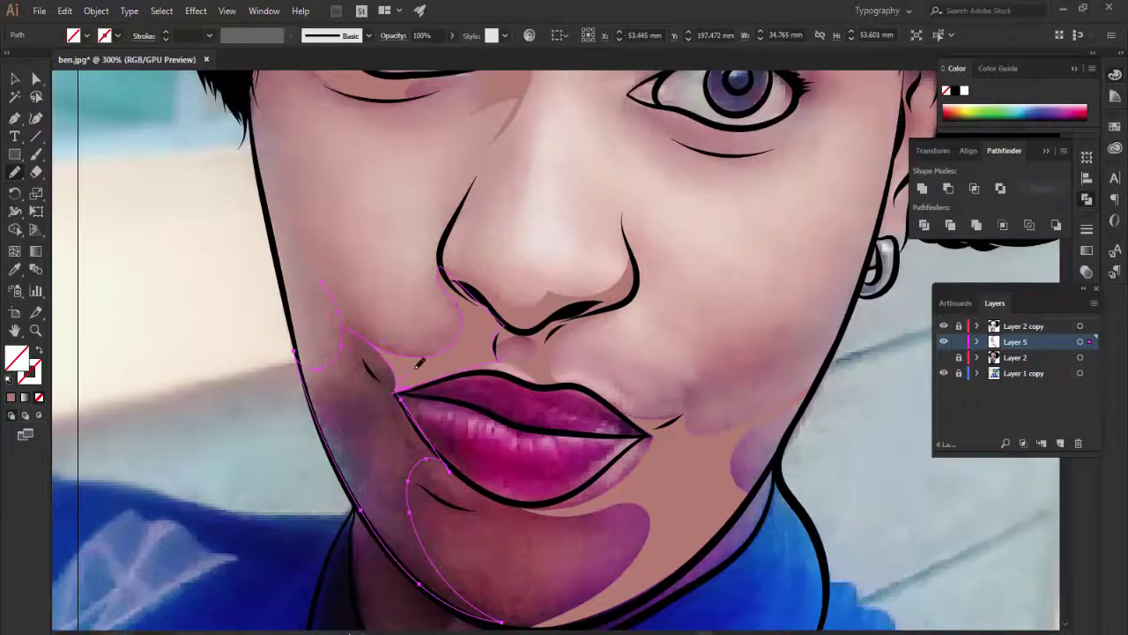
key(ctrl+shift+a)
key(ctrl+minus)
key(ctrl+minus)
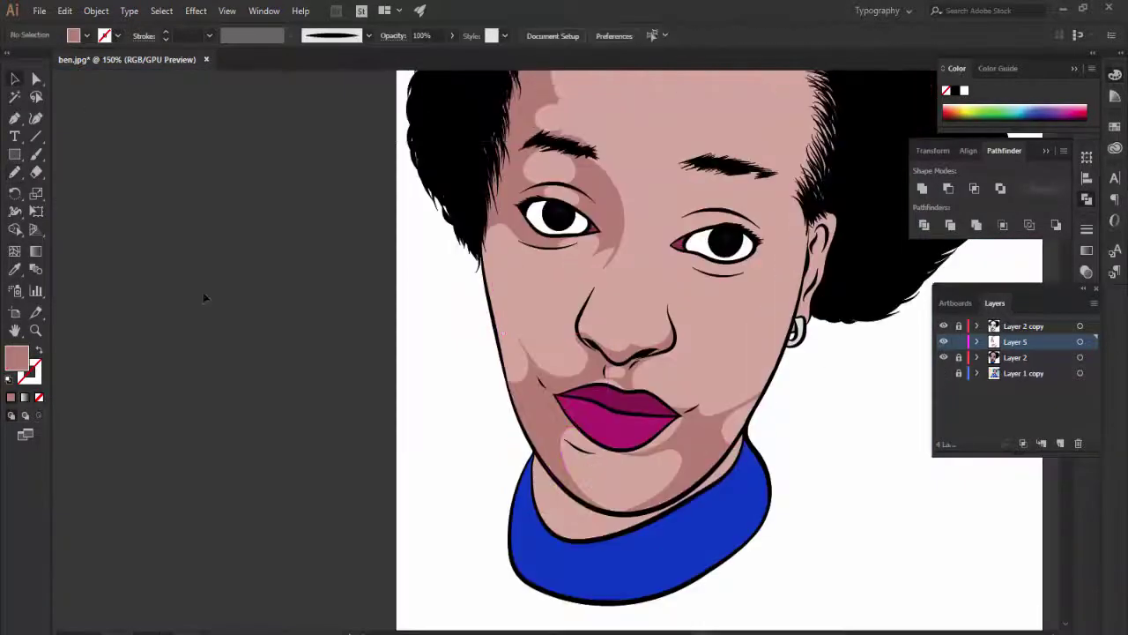
Show the reference photo and draw a skin shading shape over the right upper eyelid.
scroll(942, 379, up, 2)
drag(943, 373, 943, 357)
key(ctrl+plus)
key(ctrl+plus)
scroll(505, 192, right, 5)
scroll(505, 191, down, 2)
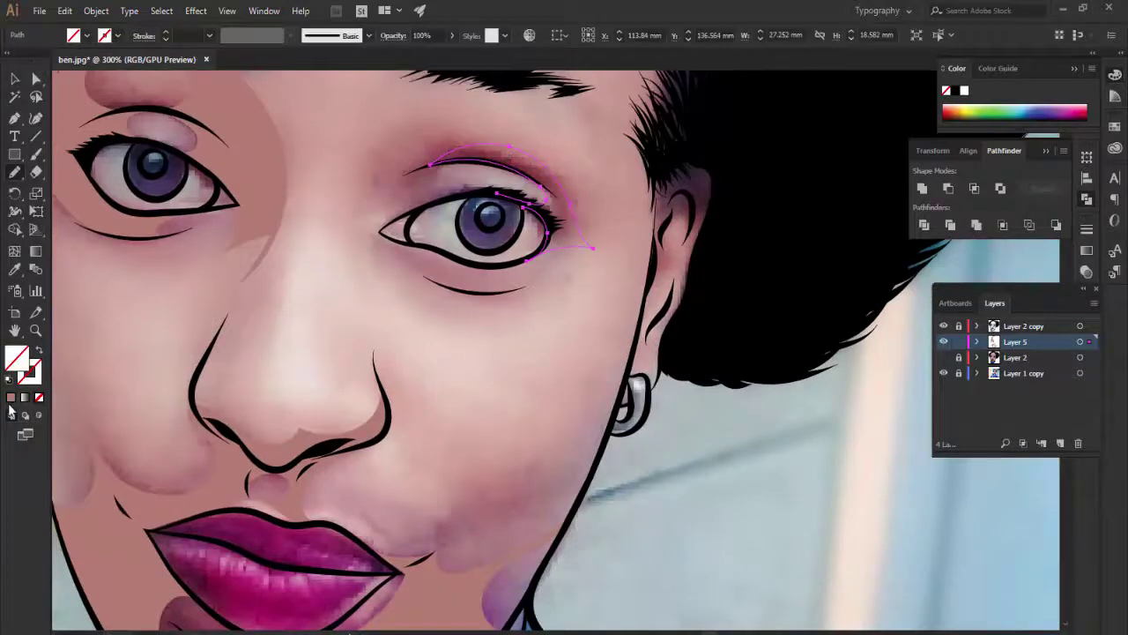
key(ctrl+shift+a)
key(ctrl+plus)
mouse_move(445, 156)
mouse_down()
mouse_move(312, 239)
mouse_move(476, 231)
mouse_move(441, 158)
mouse_up()
scroll(591, 267, up, 2)
scroll(591, 267, down, 5)
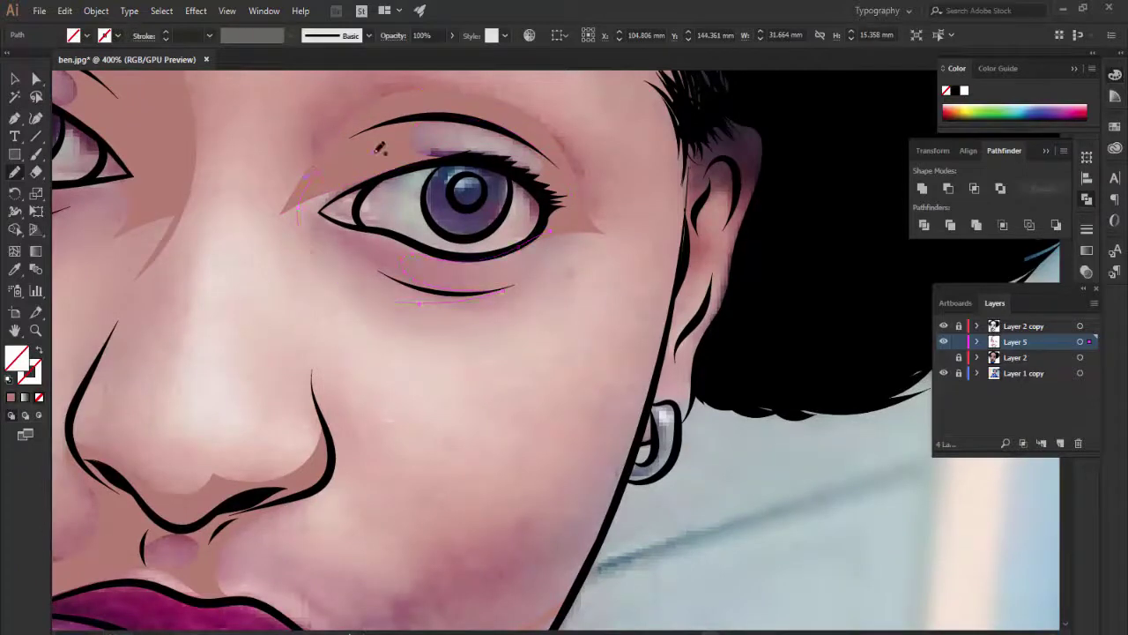
key(ctrl+shift+a)
key(ctrl+minus)
Add shading shapes along the forehead hairline and around the earring.
key(ctrl+plus)
scroll(397, 157, up, 5)
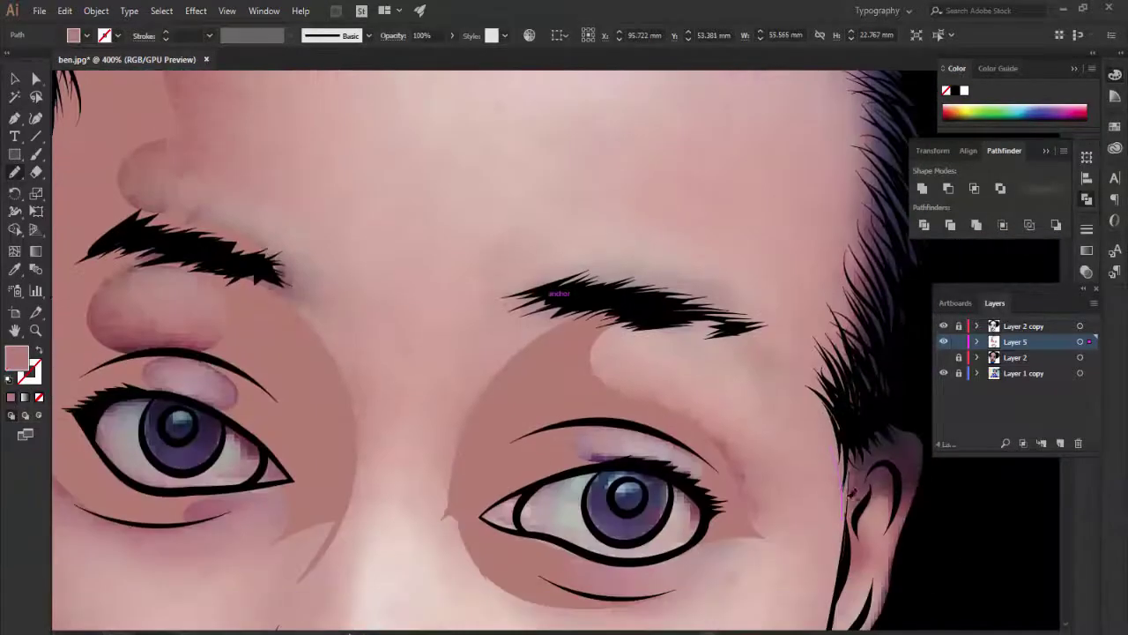
scroll(832, 305, up, 3)
scroll(793, 282, up, 2)
drag(832, 306, 765, 265)
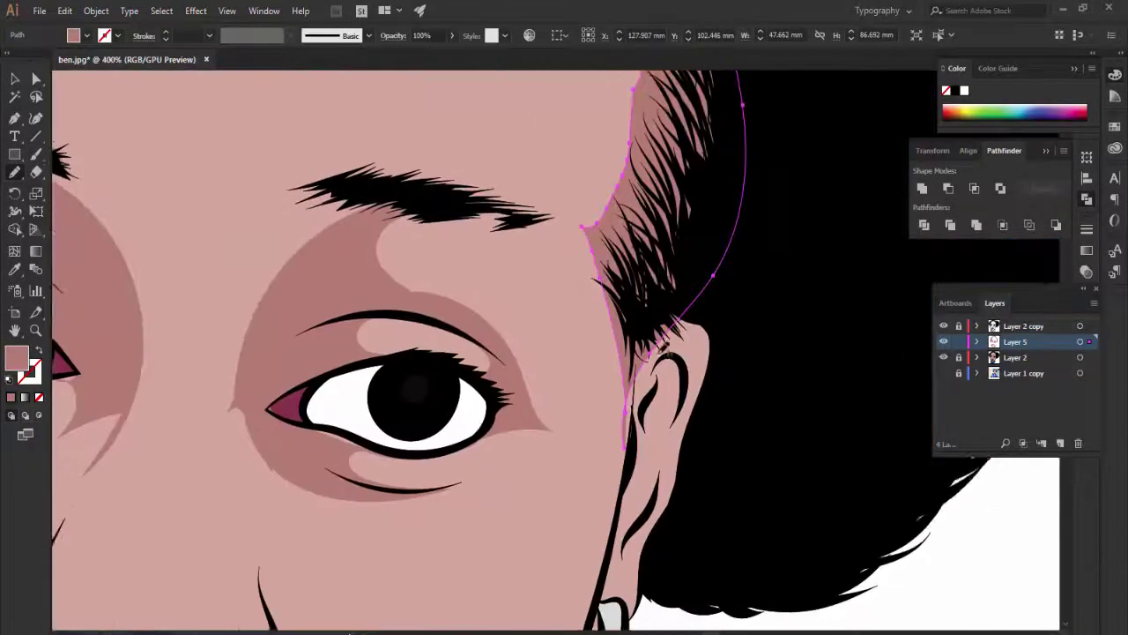
scroll(663, 353, down, 1)
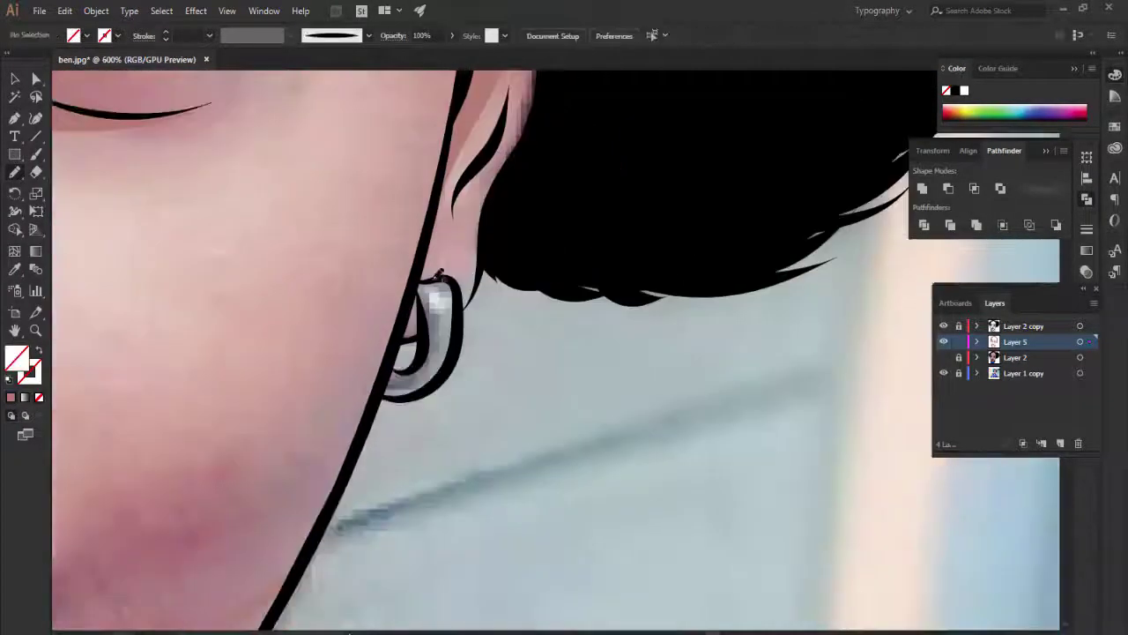
drag(465, 317, 432, 290)
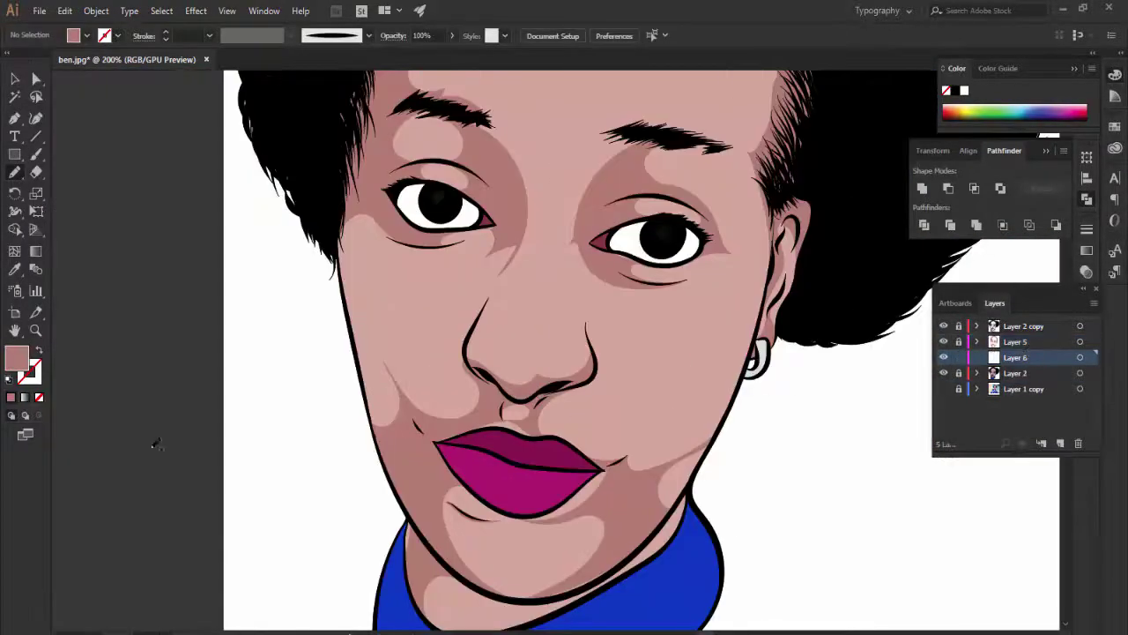
Pick a lighter skin fill, draw a left-cheek highlight, and hide the reference photo.
double_click(16, 357)
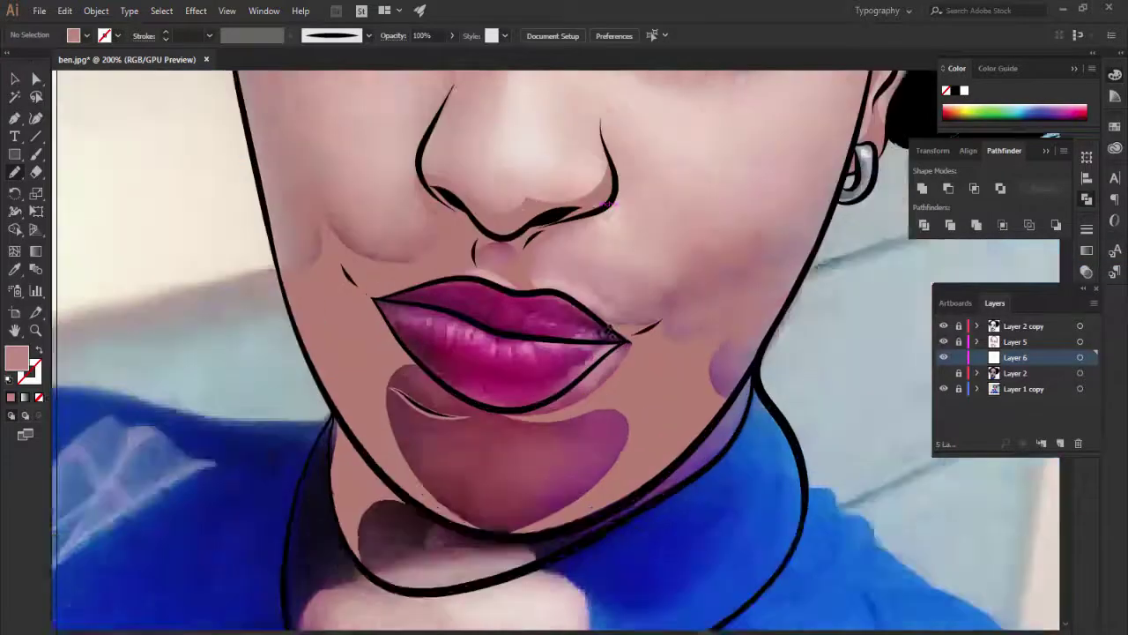
scroll(438, 179, up, 4)
drag(363, 152, 462, 141)
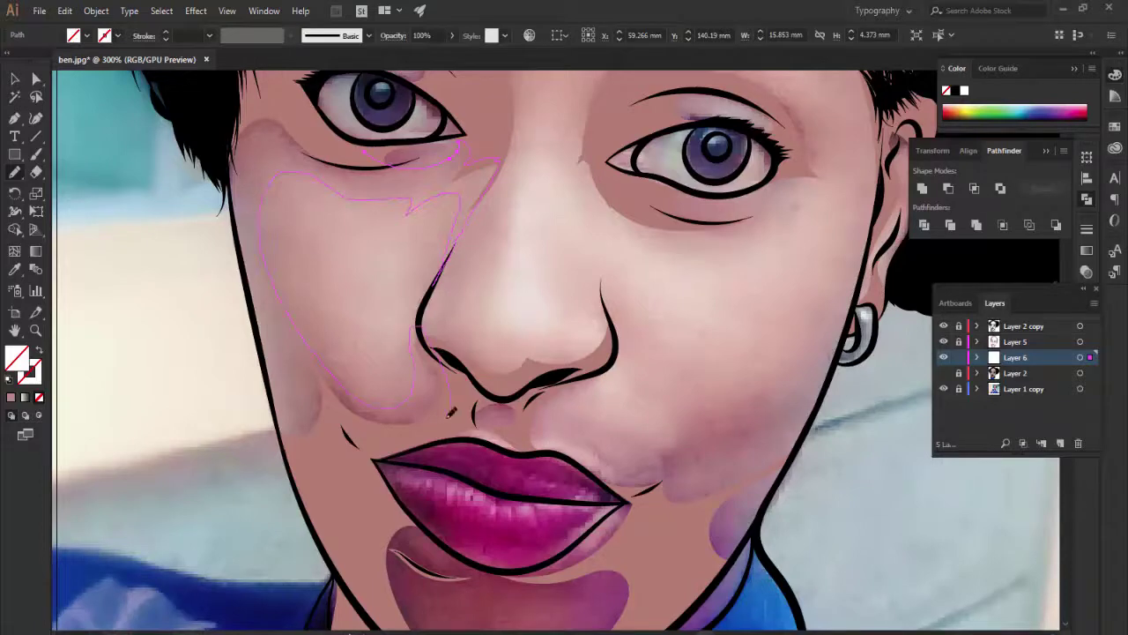
drag(276, 362, 278, 364)
scroll(276, 362, up, 2)
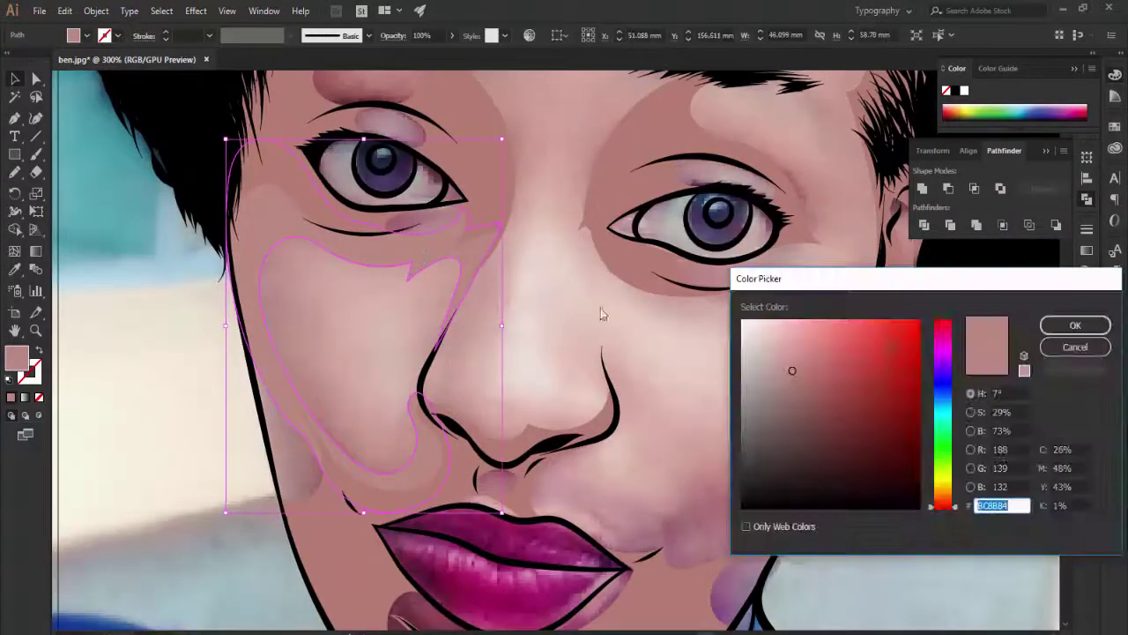
click(944, 389)
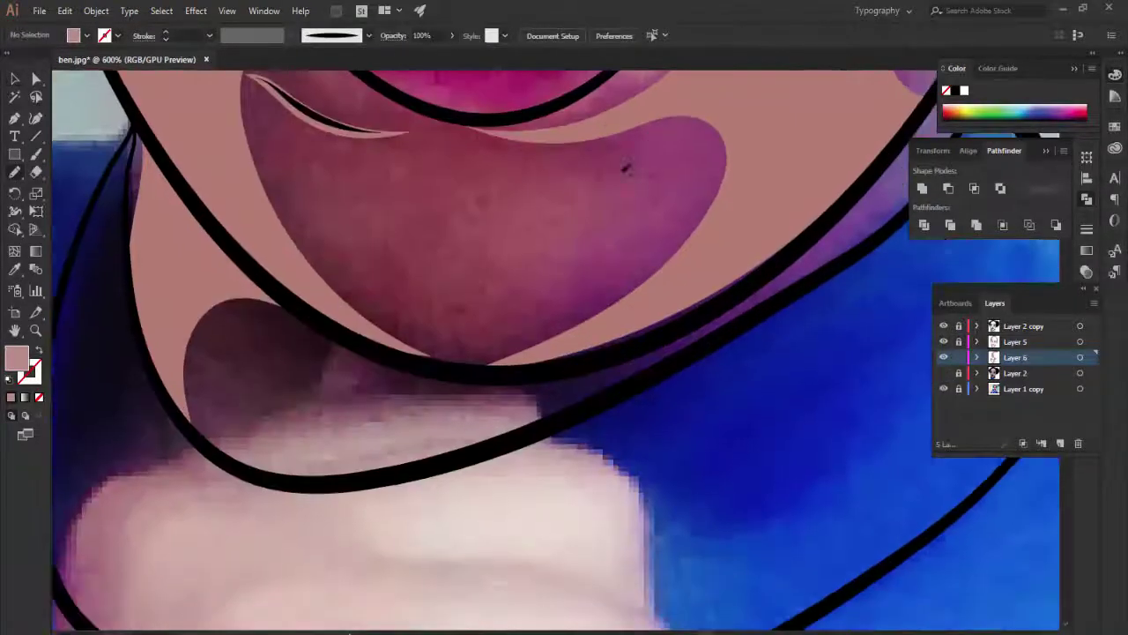
Draw skin highlights on the chin, beside the mouth corner and along the jawline.
drag(481, 119, 483, 121)
scroll(740, 194, up, 5)
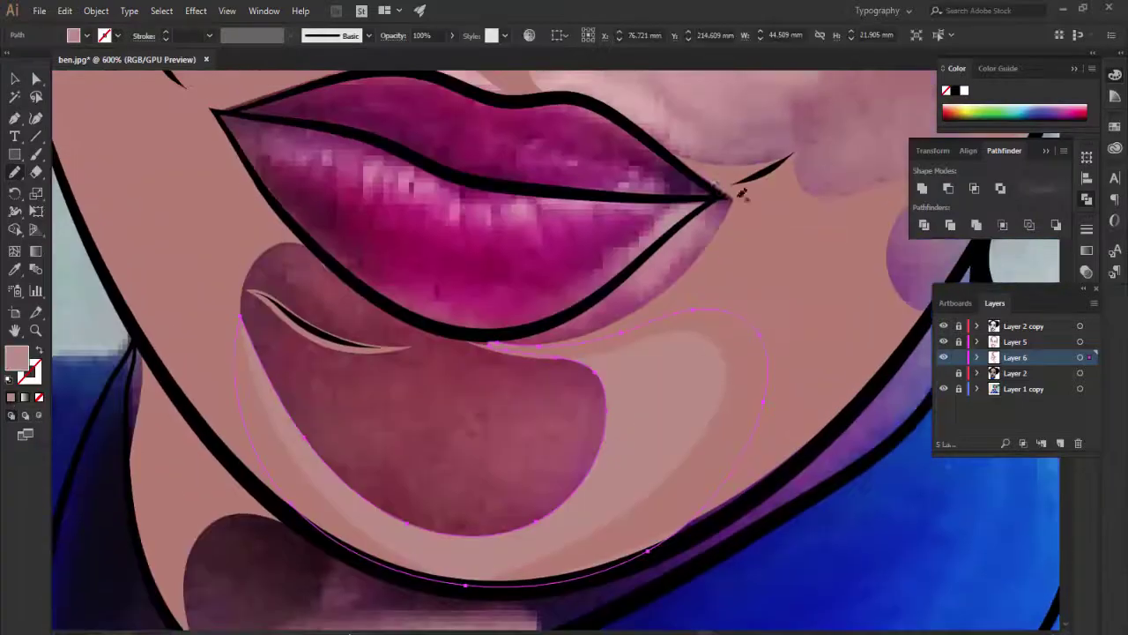
drag(762, 201, 757, 234)
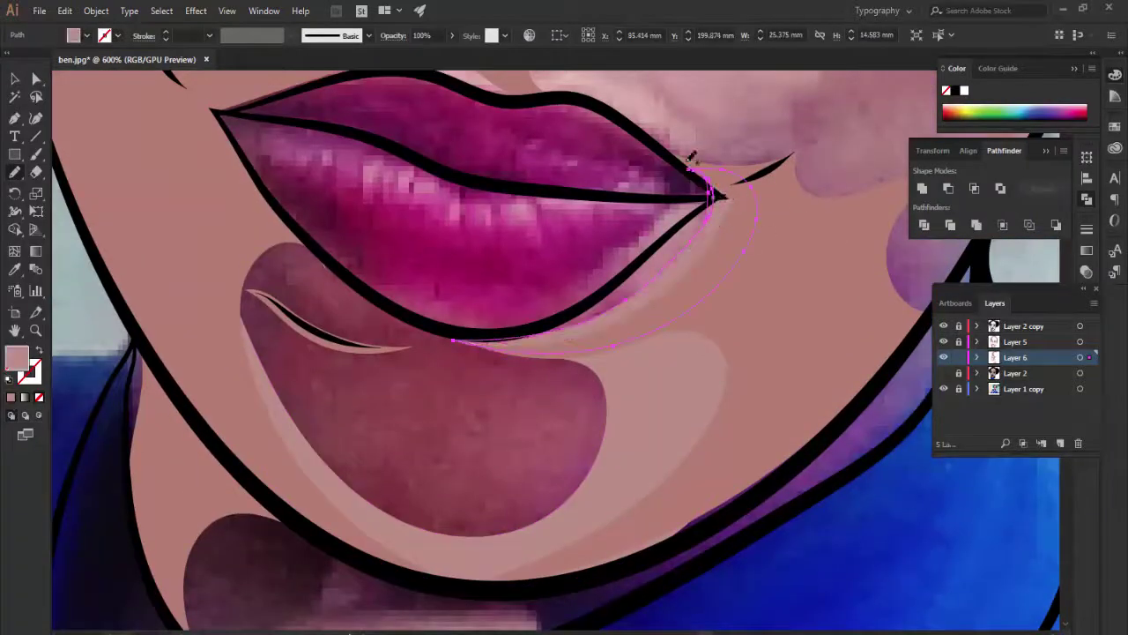
scroll(692, 157, down, 4)
scroll(758, 214, up, 3)
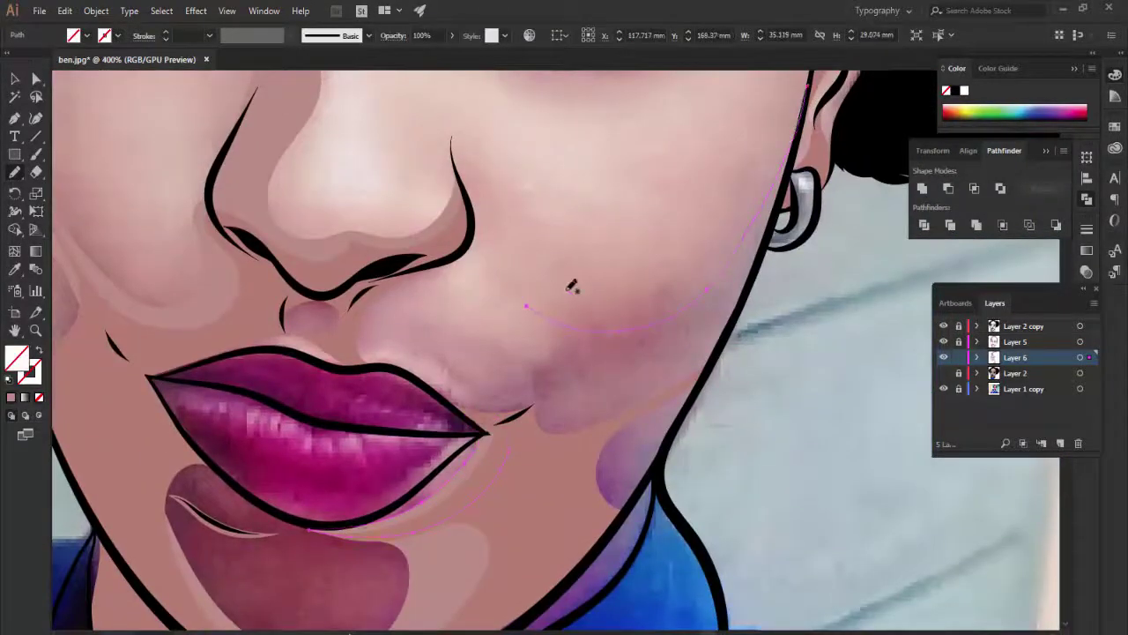
scroll(572, 285, down, 2)
drag(526, 217, 461, 279)
drag(608, 336, 803, 157)
scroll(804, 156, up, 1)
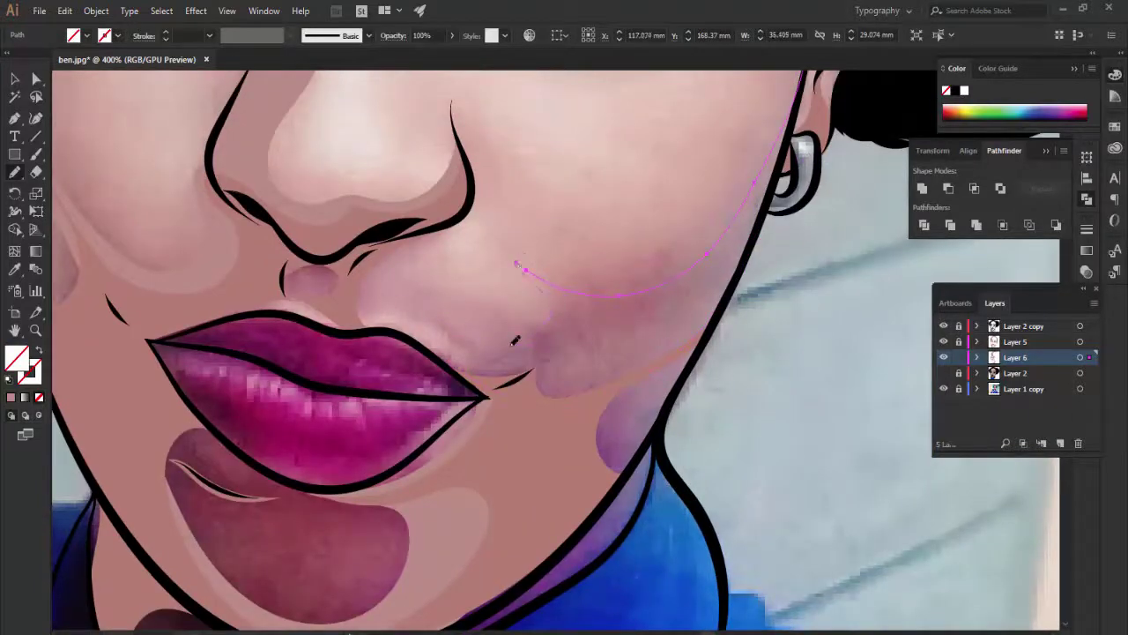
scroll(750, 250, up, 4)
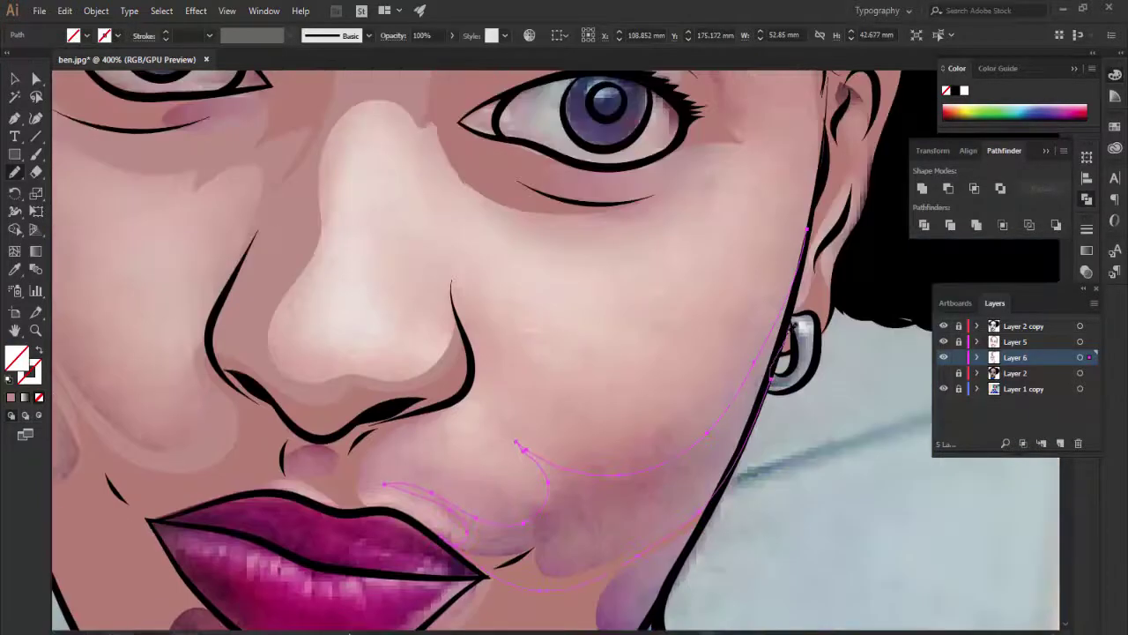
scroll(751, 251, down, 2)
scroll(723, 264, right, 3)
scroll(710, 222, up, 2)
Draw highlight shapes around the ear, under the eyebrow, on the cheek and under the eye.
drag(710, 222, 698, 115)
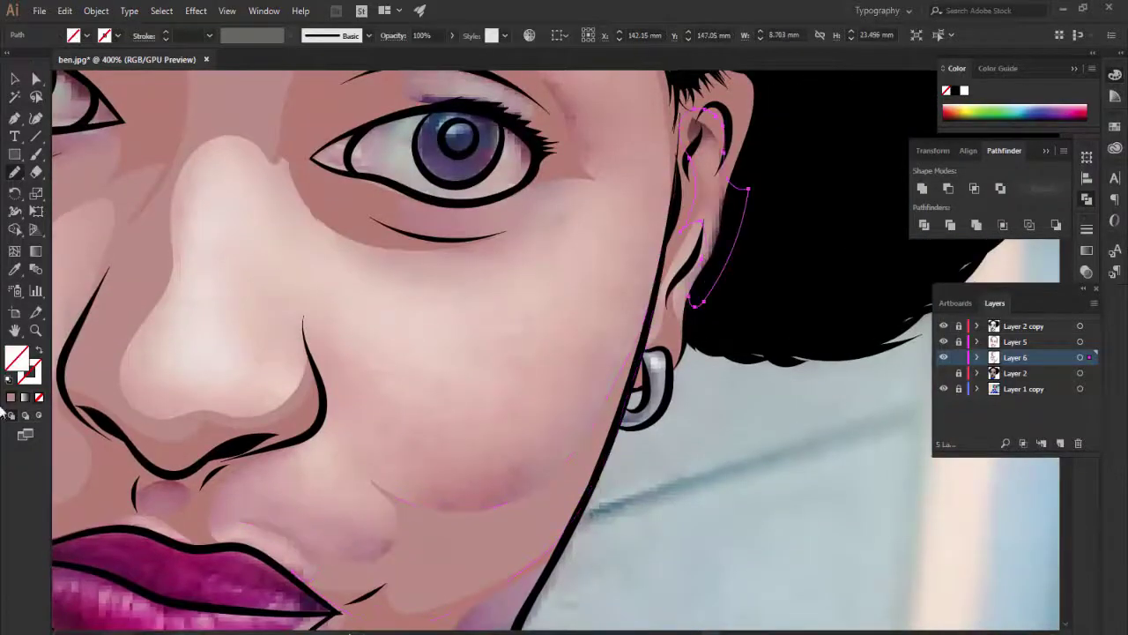
scroll(650, 253, up, 6)
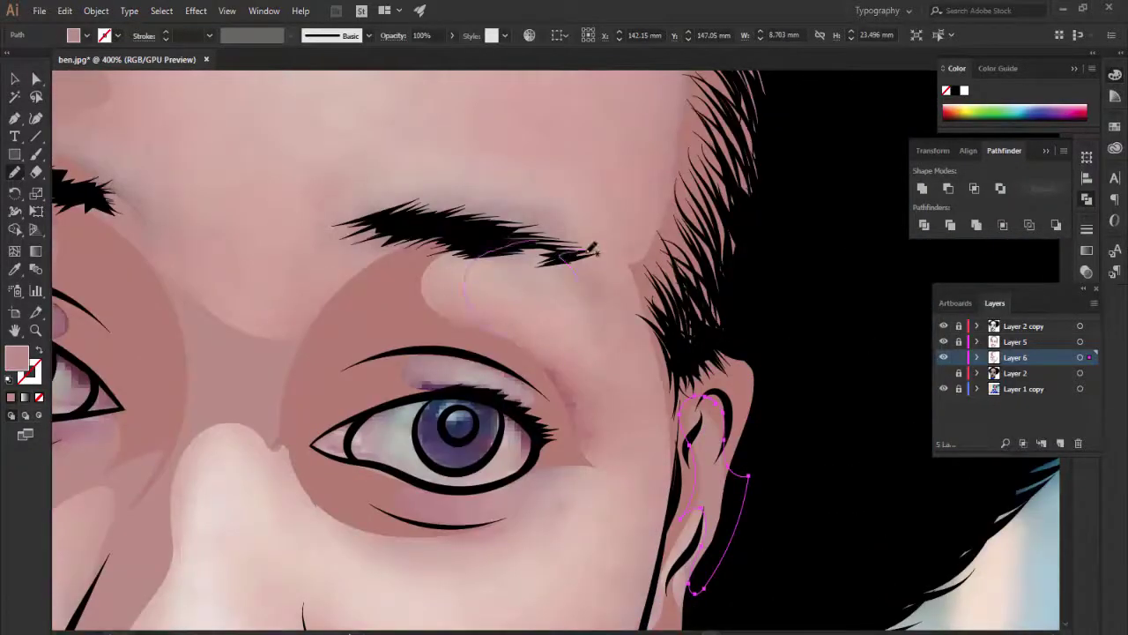
drag(592, 250, 675, 387)
scroll(675, 315, down, 2)
drag(608, 365, 549, 307)
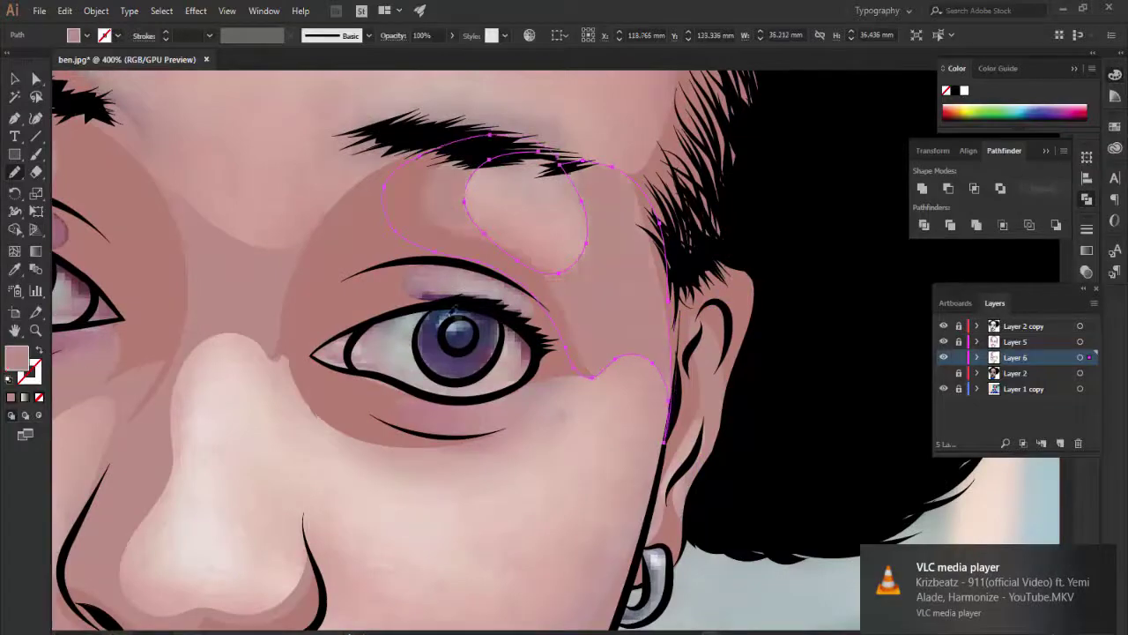
scroll(548, 307, down, 4)
drag(630, 158, 440, 256)
drag(423, 198, 441, 203)
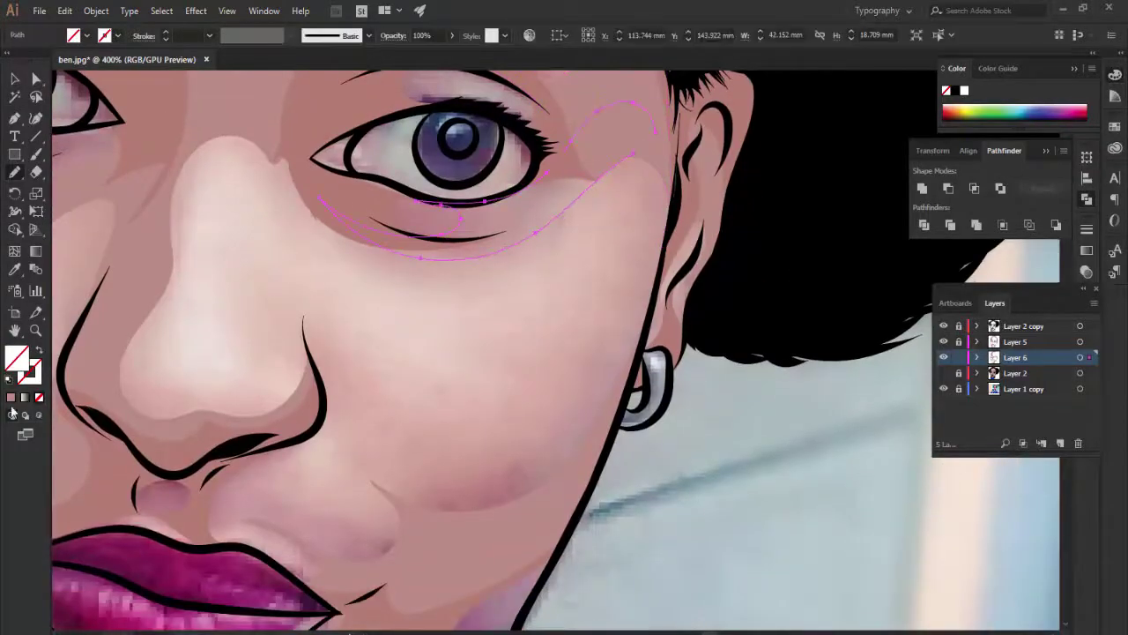
scroll(530, 309, up, 5)
Draw a highlight along the forehead hairline and fit the artboard in view.
key(ctrl+0)
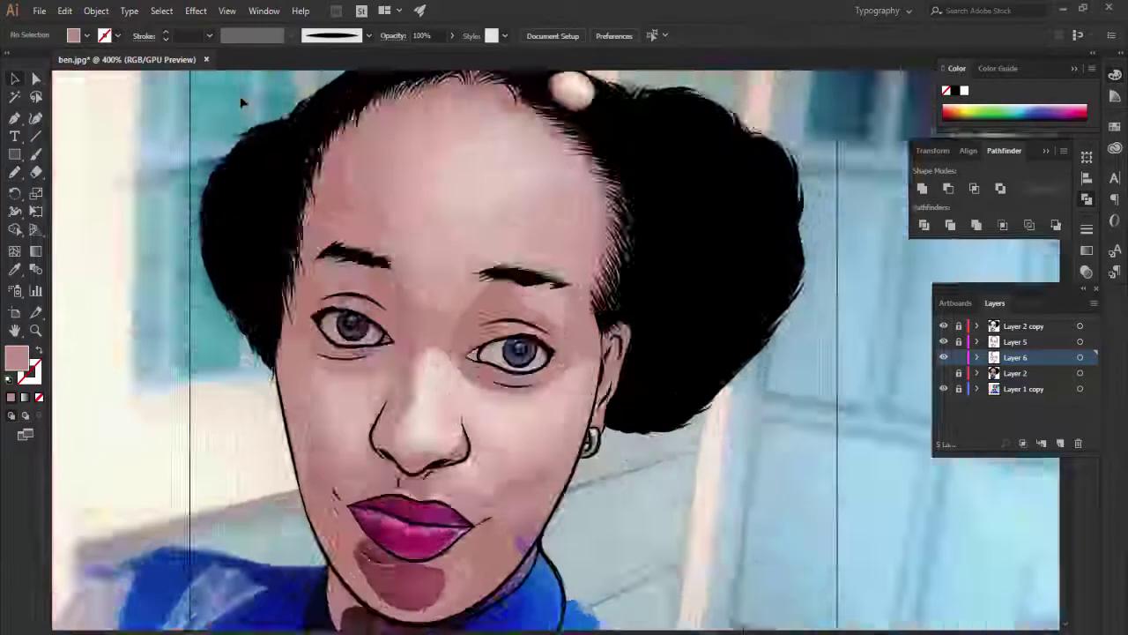
scroll(573, 97, up, 5)
drag(626, 415, 538, 167)
scroll(532, 342, up, 4)
scroll(533, 342, down, 3)
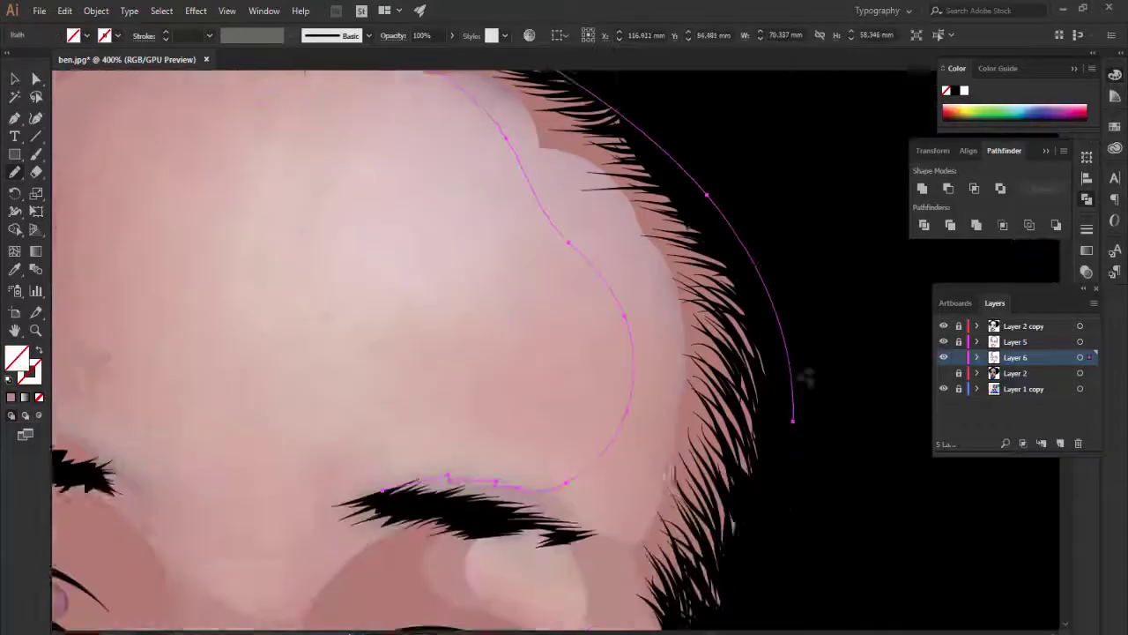
scroll(573, 335, down, 3)
scroll(599, 317, down, 3)
drag(533, 342, 636, 283)
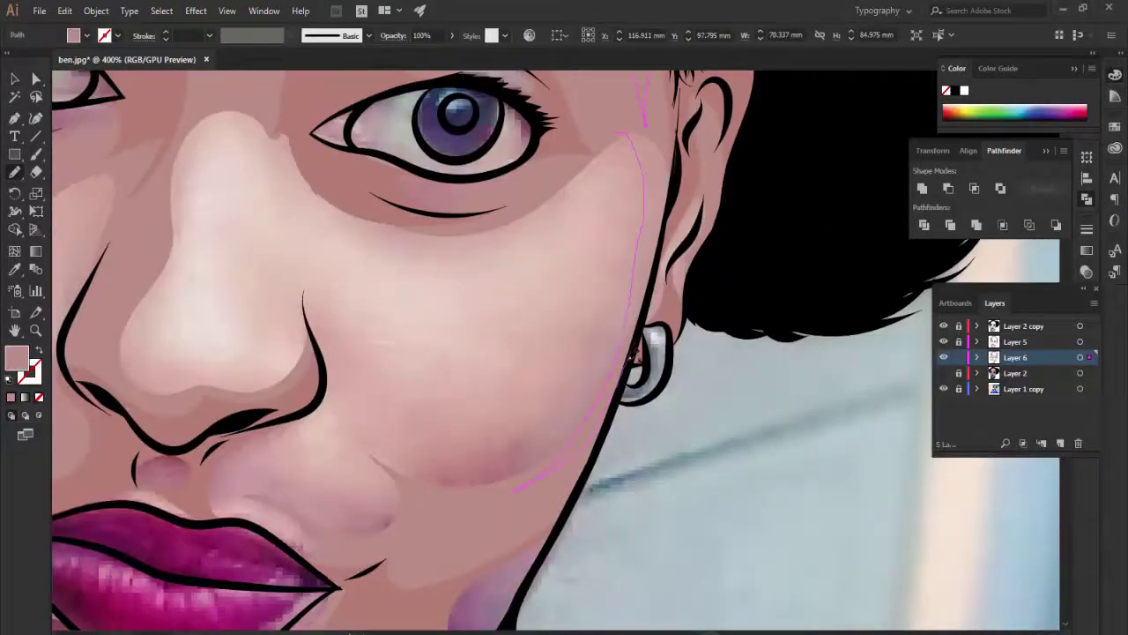
scroll(529, 352, down, 3)
scroll(529, 353, down, 3)
key(ctrl+0)
Deselect everything and briefly compare the portrait against the reference photo.
ctrl+click(802, 423)
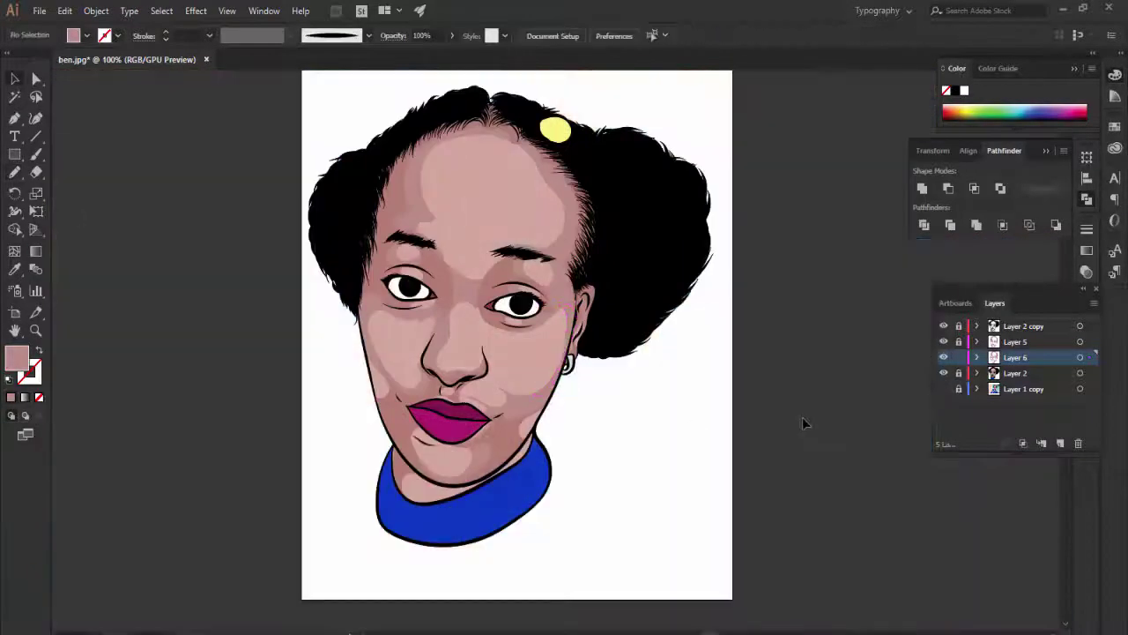
scroll(802, 423, up, 3)
scroll(796, 361, up, 5)
scroll(796, 361, down, 3)
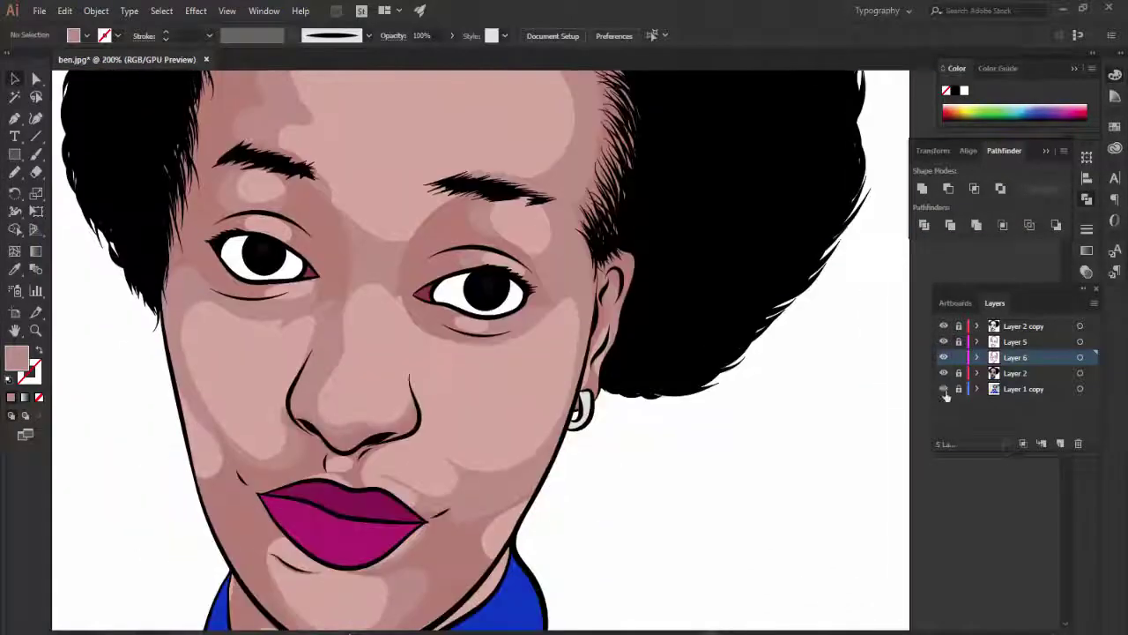
click(944, 389)
click(945, 389)
Make Layer 2 active, hide its artwork and show the reference photo.
click(1013, 374)
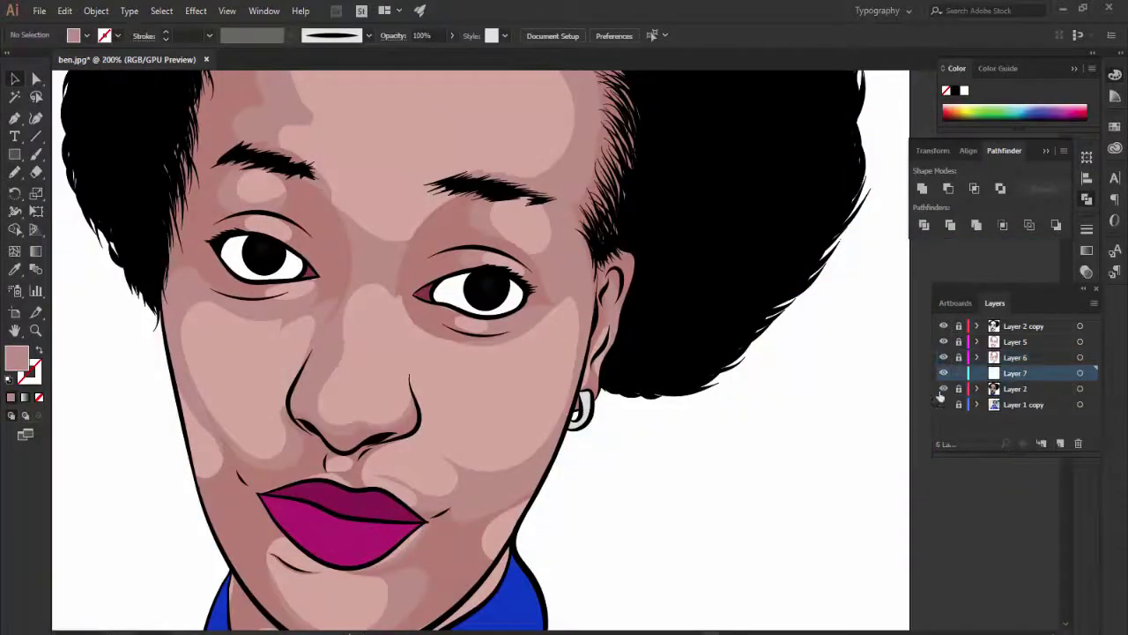
click(944, 389)
click(944, 404)
scroll(718, 450, down, 3)
scroll(731, 467, up, 3)
scroll(819, 466, up, 3)
scroll(819, 466, down, 3)
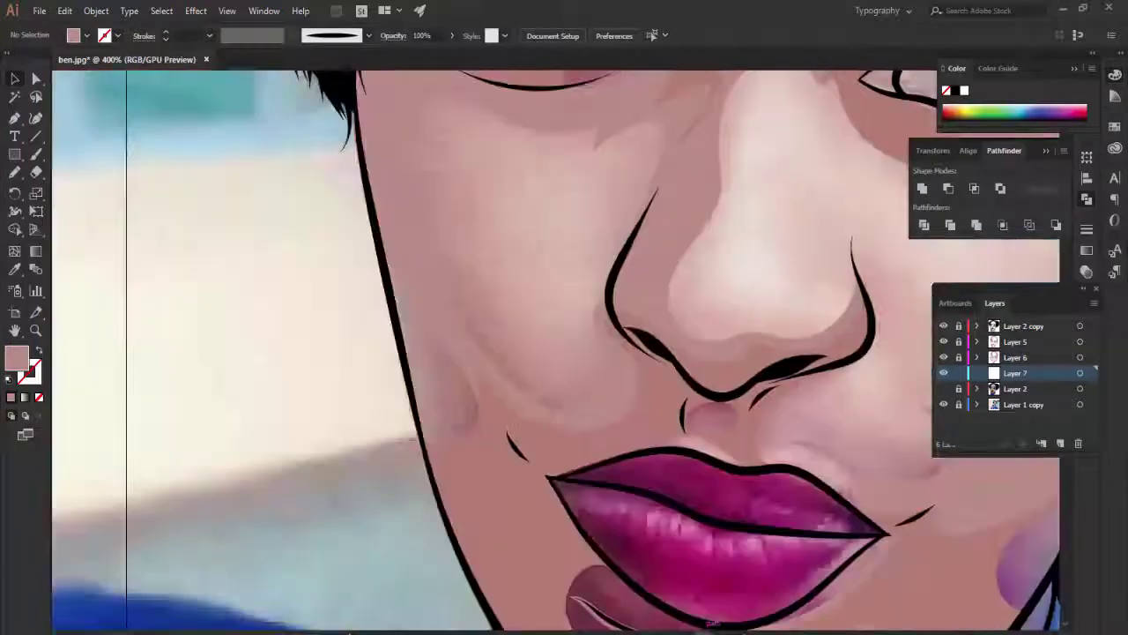
scroll(564, 353, up, 3)
scroll(564, 352, up, 2)
Set a light skin fill and draw a highlight on the left cheek extending over the eye.
double_click(16, 356)
click(1070, 325)
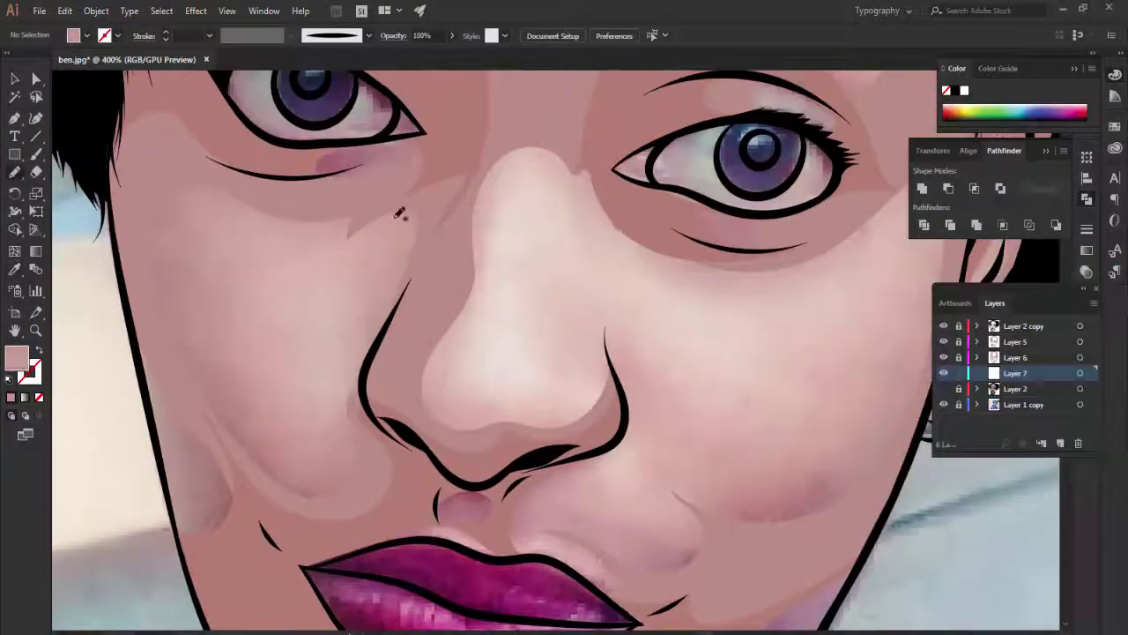
drag(394, 274, 219, 219)
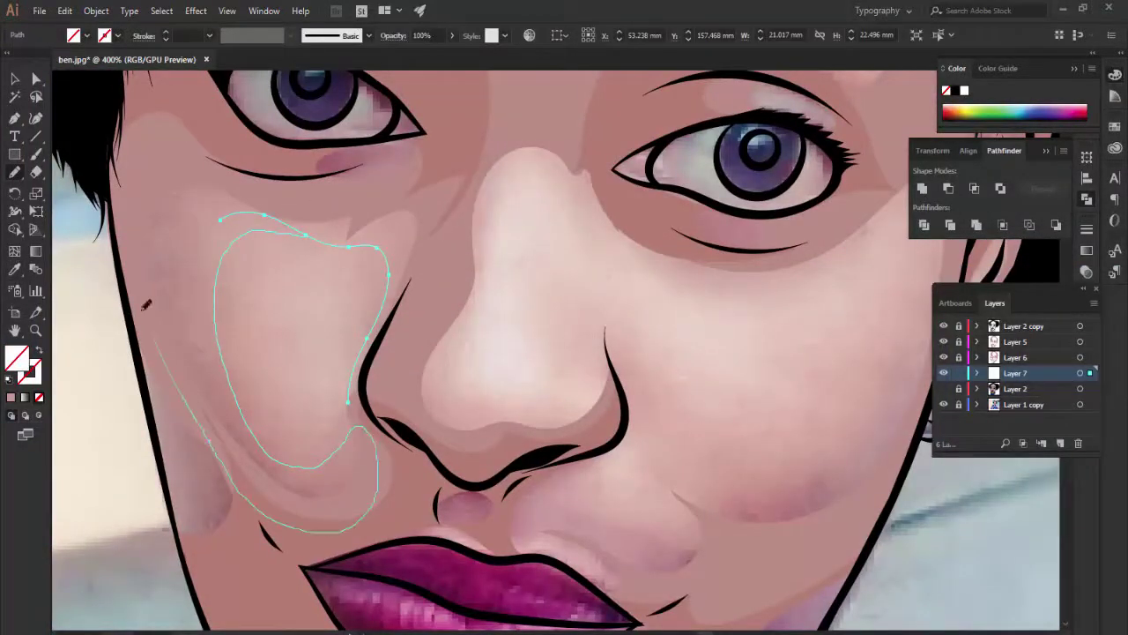
drag(146, 304, 450, 262)
scroll(564, 352, down, 3)
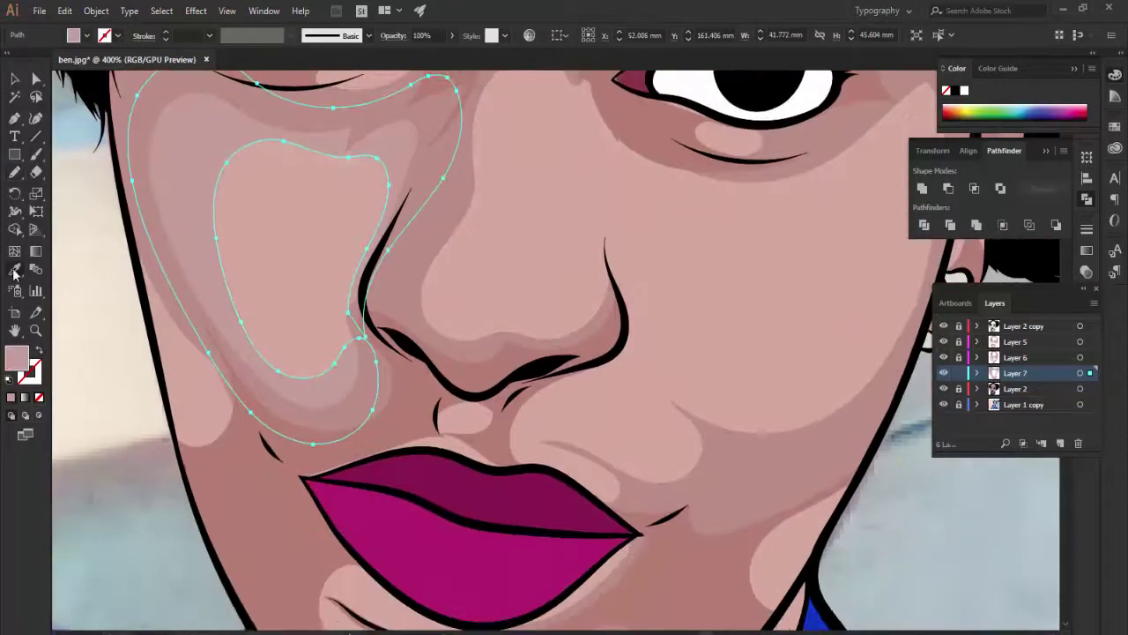
double_click(15, 356)
click(1072, 323)
double_click(16, 356)
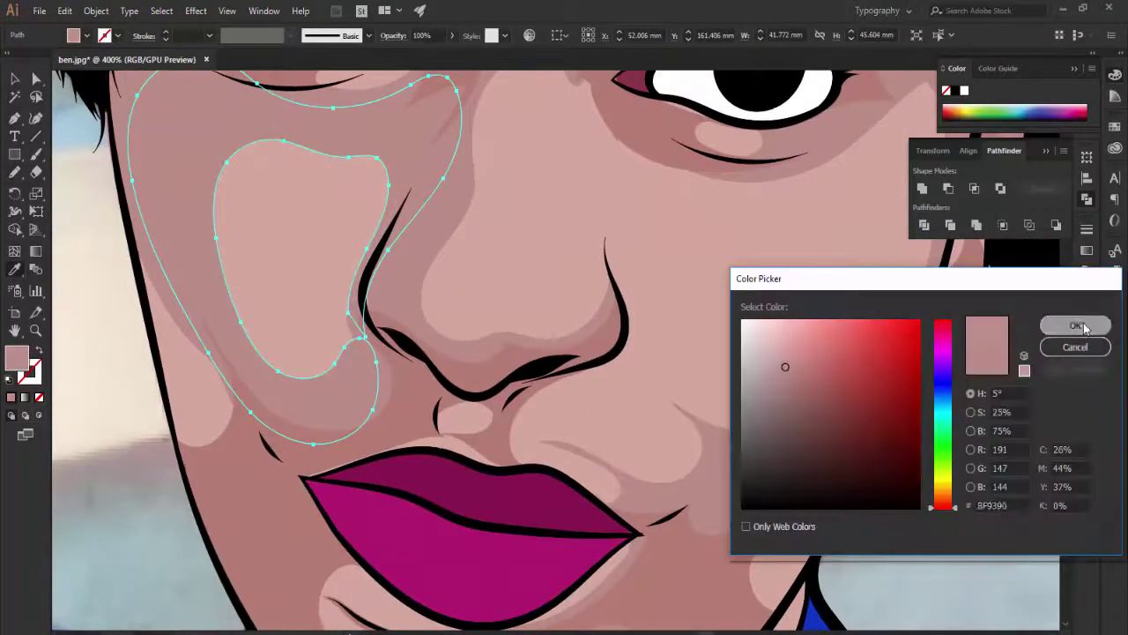
click(1076, 325)
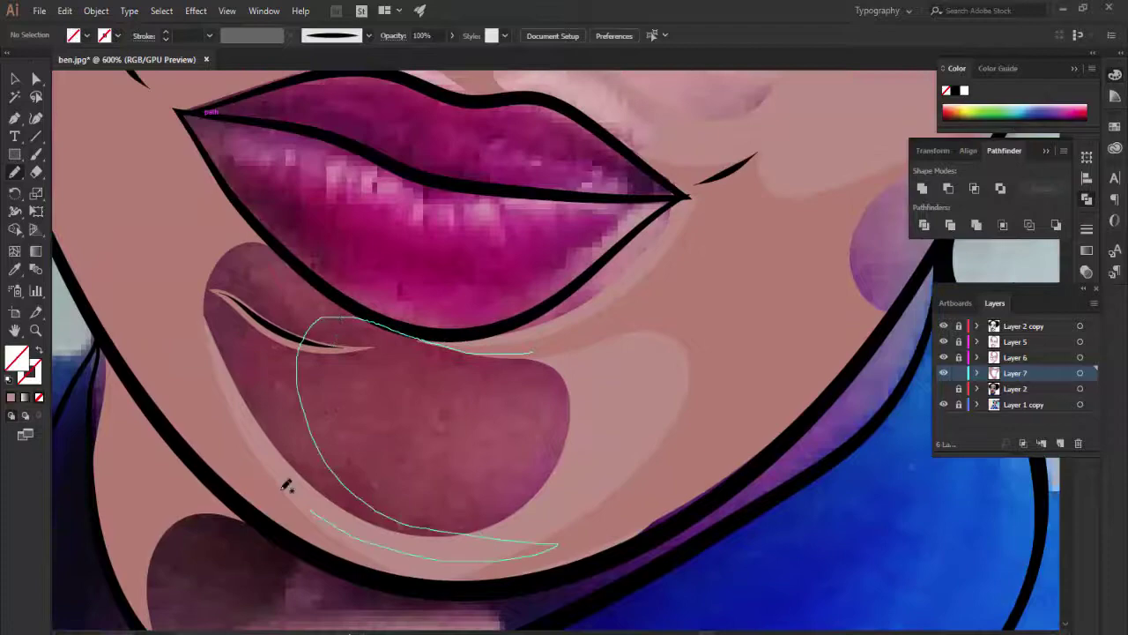
Draw a lighter skin highlight shape on the chin.
drag(287, 485, 226, 189)
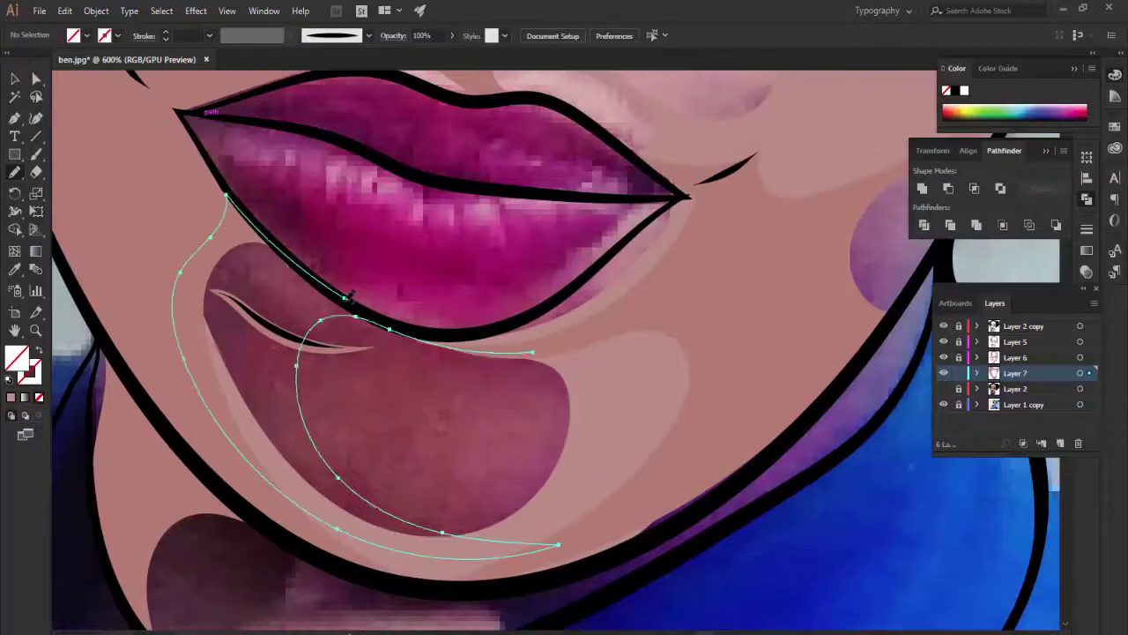
scroll(607, 302, up, 5)
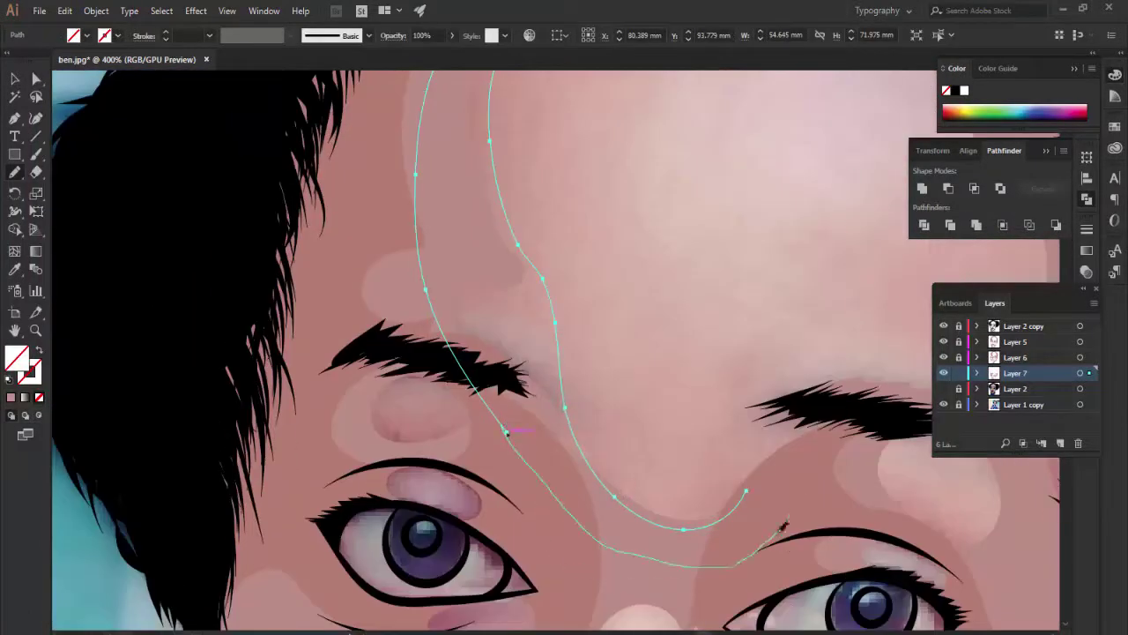
scroll(851, 449, right, 10)
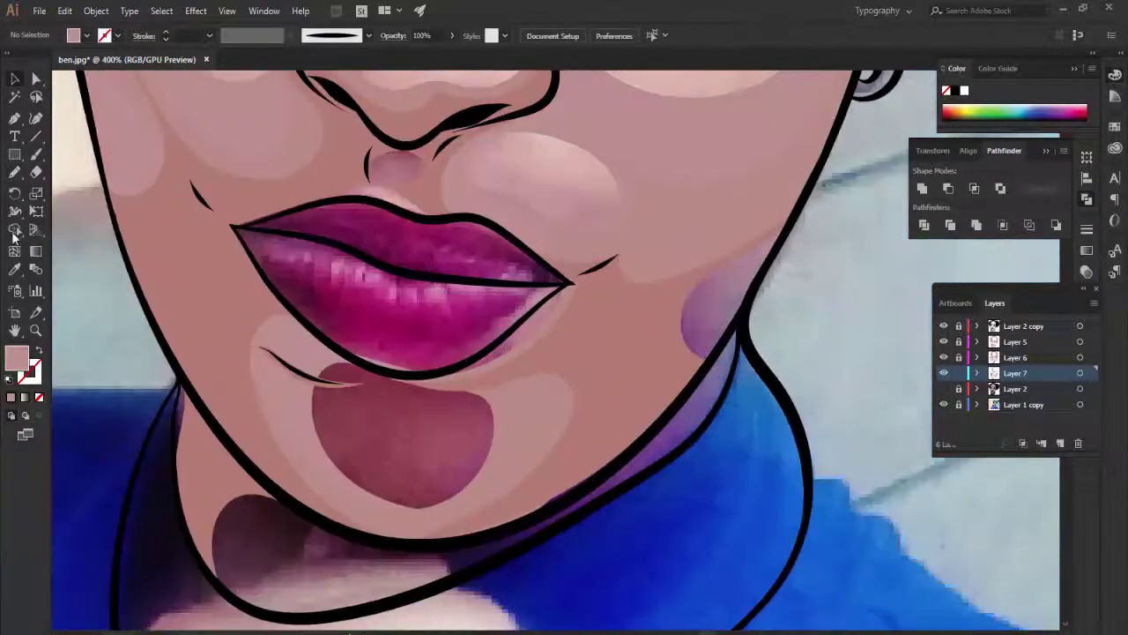
drag(710, 363, 685, 340)
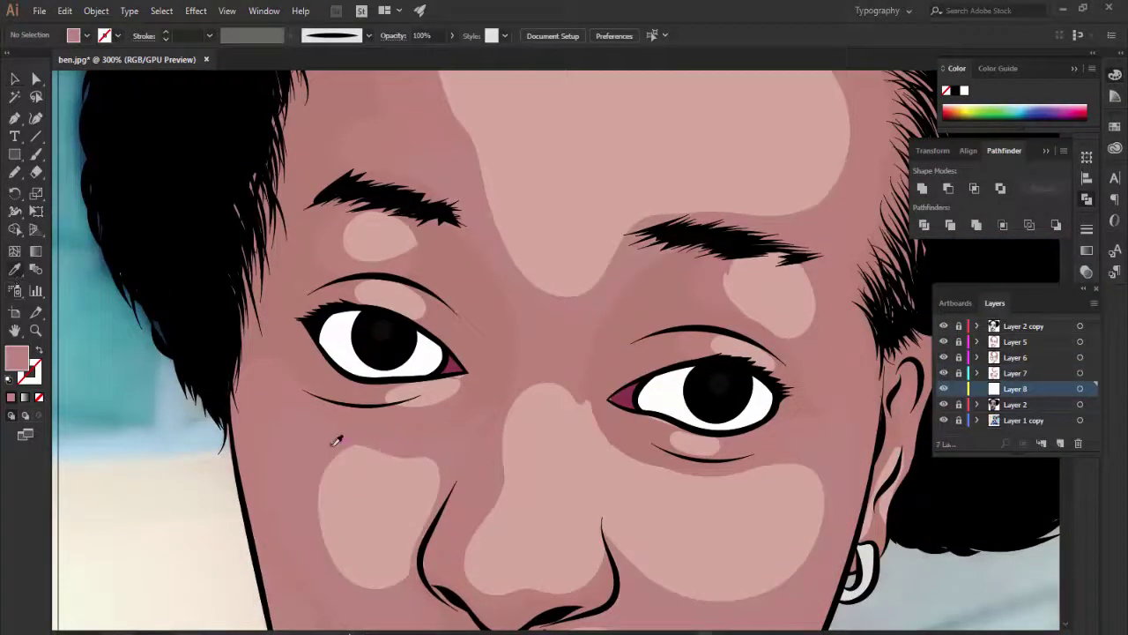
Pick a light pink fill and draw highlights over the nose, cheek and above the eye.
double_click(16, 357)
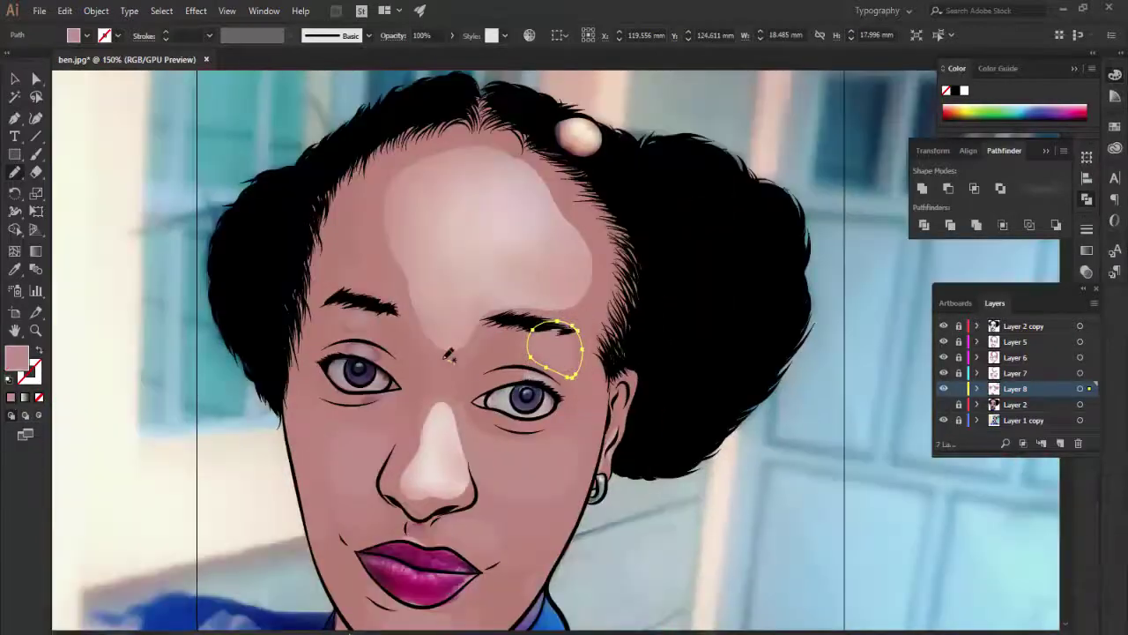
drag(448, 353, 583, 324)
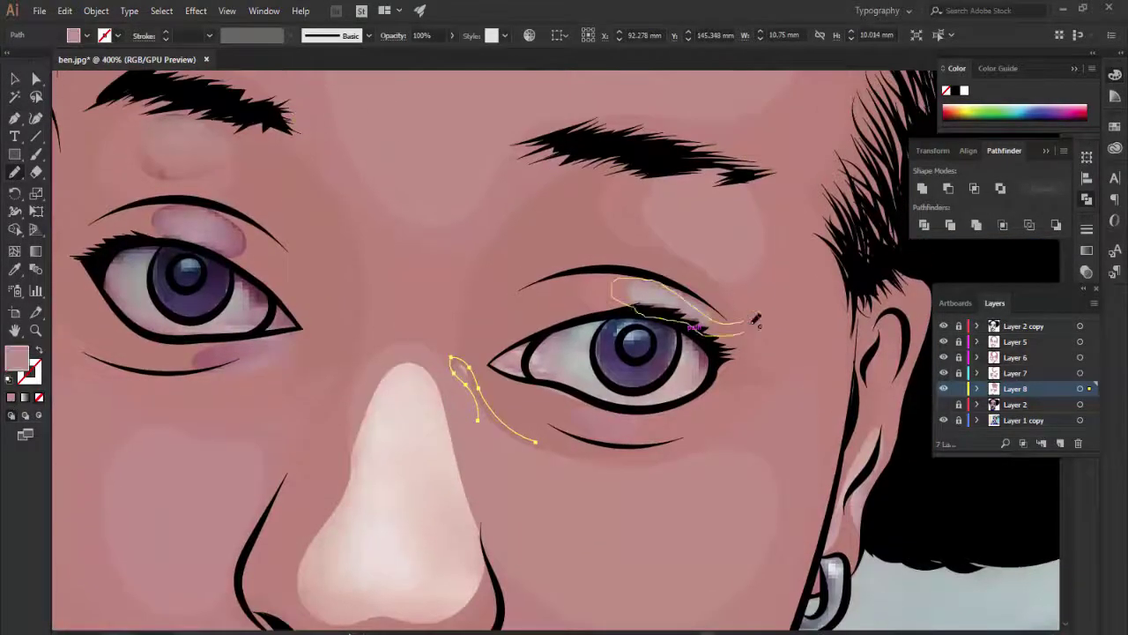
drag(755, 320, 779, 299)
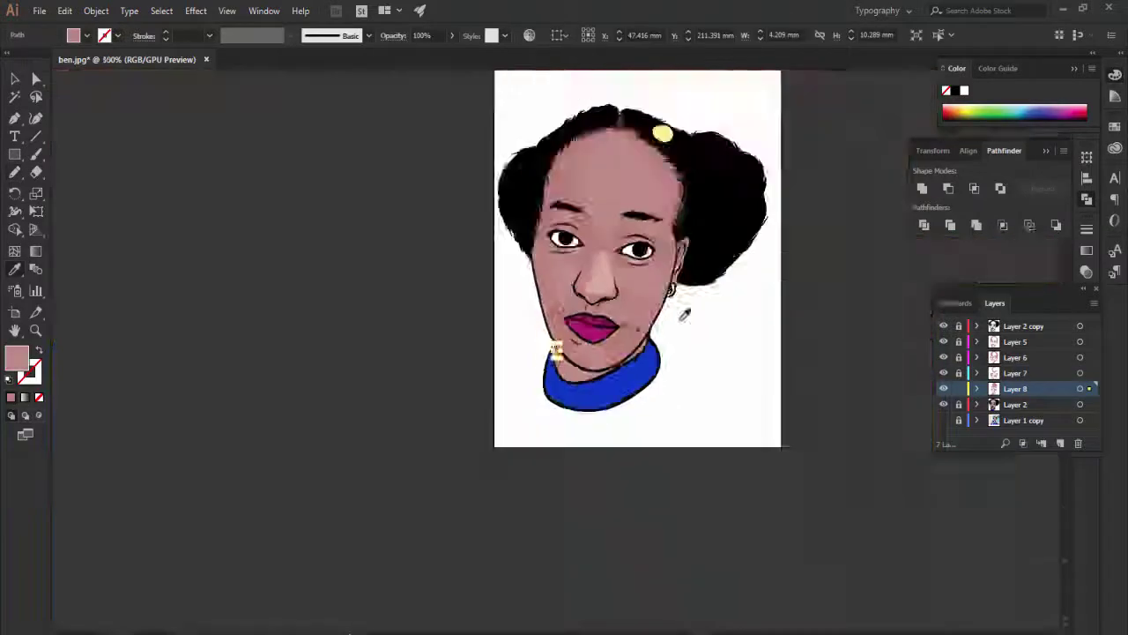
scroll(892, 327, up, 2)
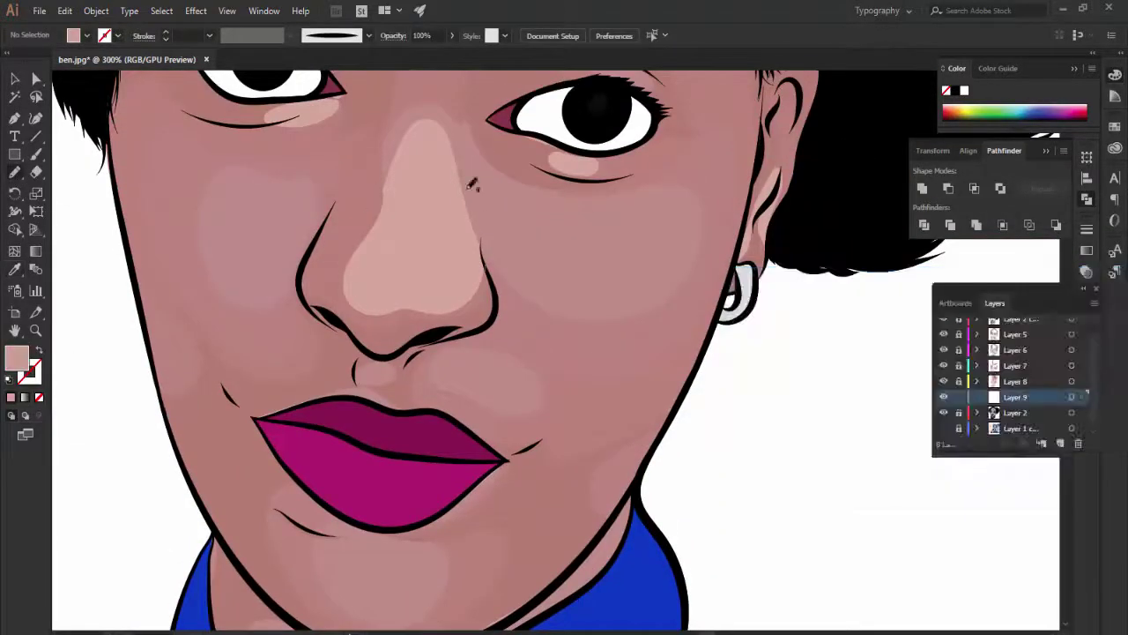
Draw dark blue shadow shapes along the collar, including a crescent fold and a left-side fold.
scroll(471, 183, up, 2)
scroll(348, 157, up, 2)
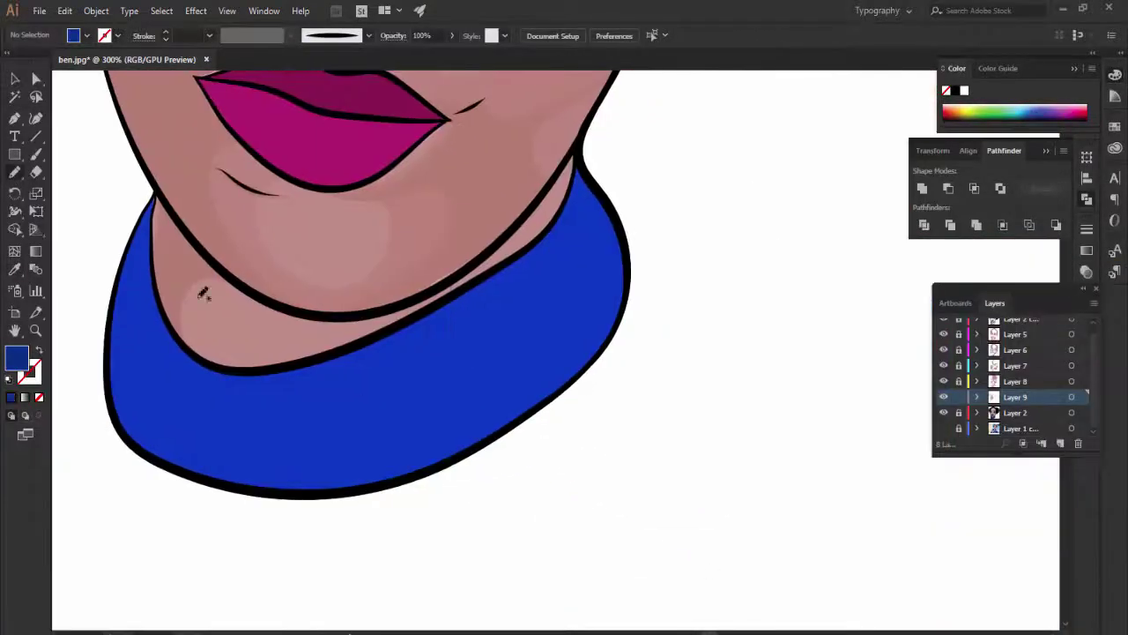
drag(349, 386, 416, 374)
drag(590, 237, 358, 383)
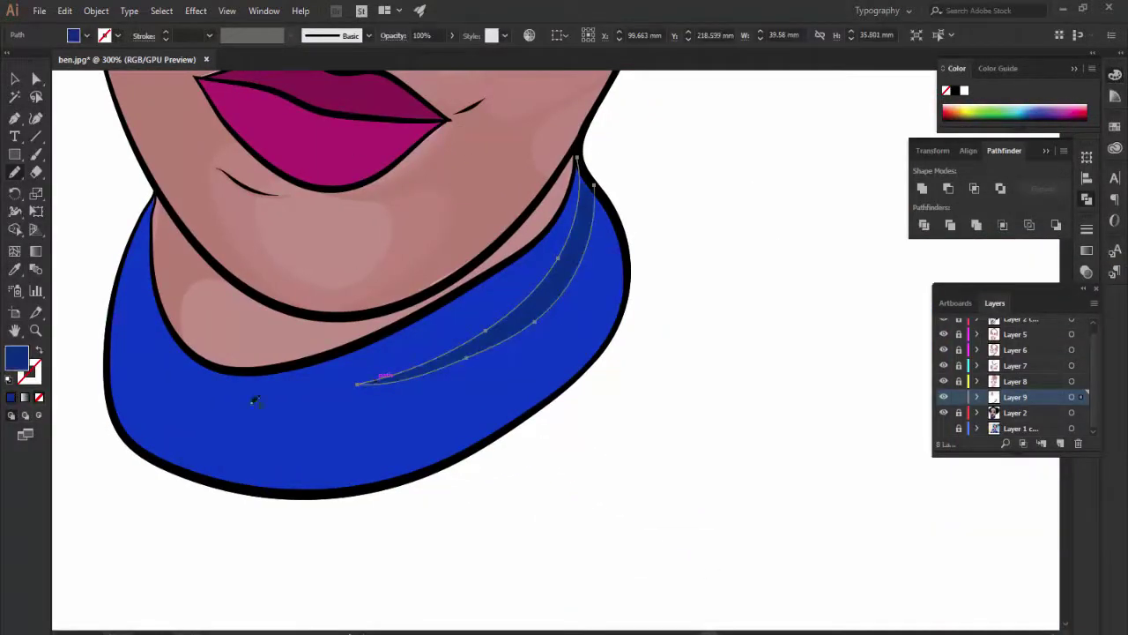
drag(220, 437, 227, 445)
key(ctrl+shift+a)
key(ctrl+0)
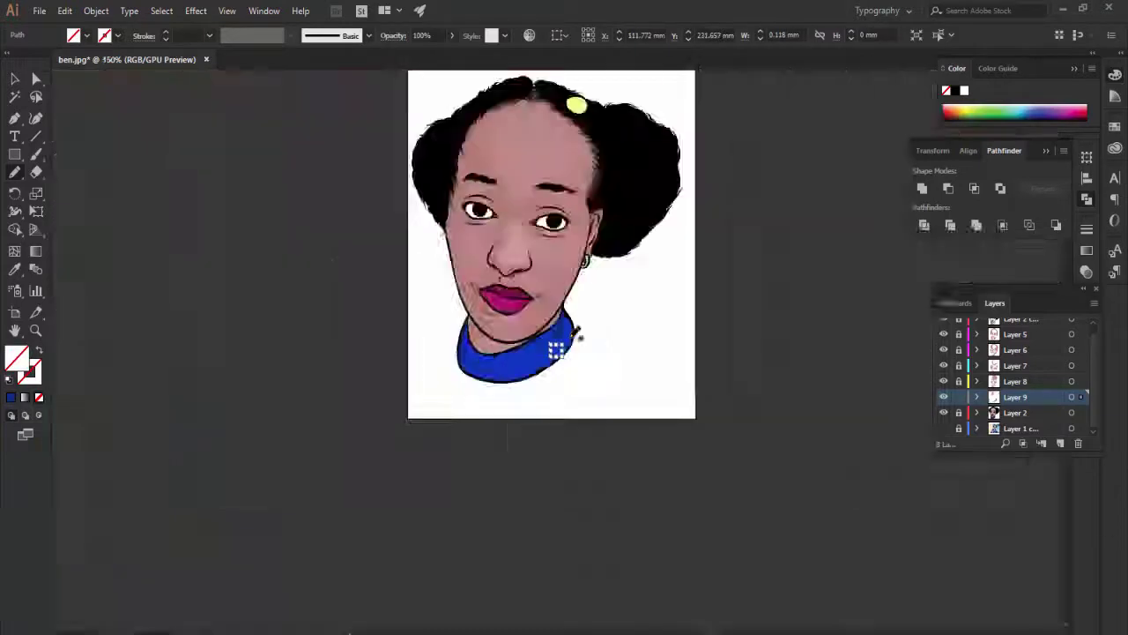
Draw a thin fold along the collar edge and fill it with dark blue.
scroll(559, 343, up, 5)
scroll(604, 380, down, 3)
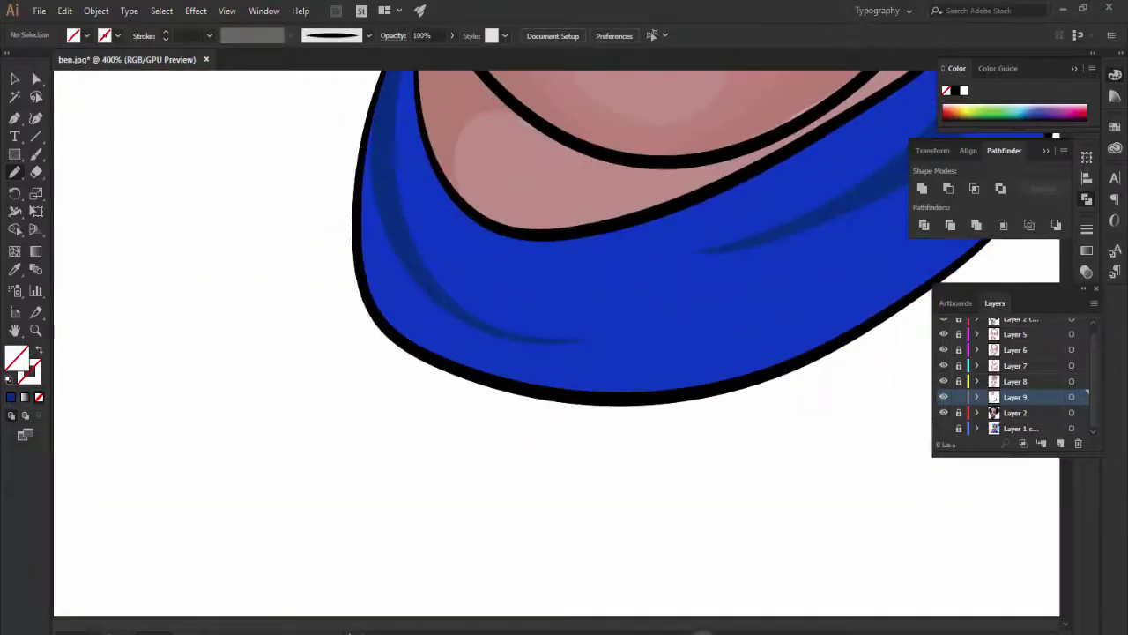
drag(731, 353, 379, 405)
drag(435, 280, 626, 97)
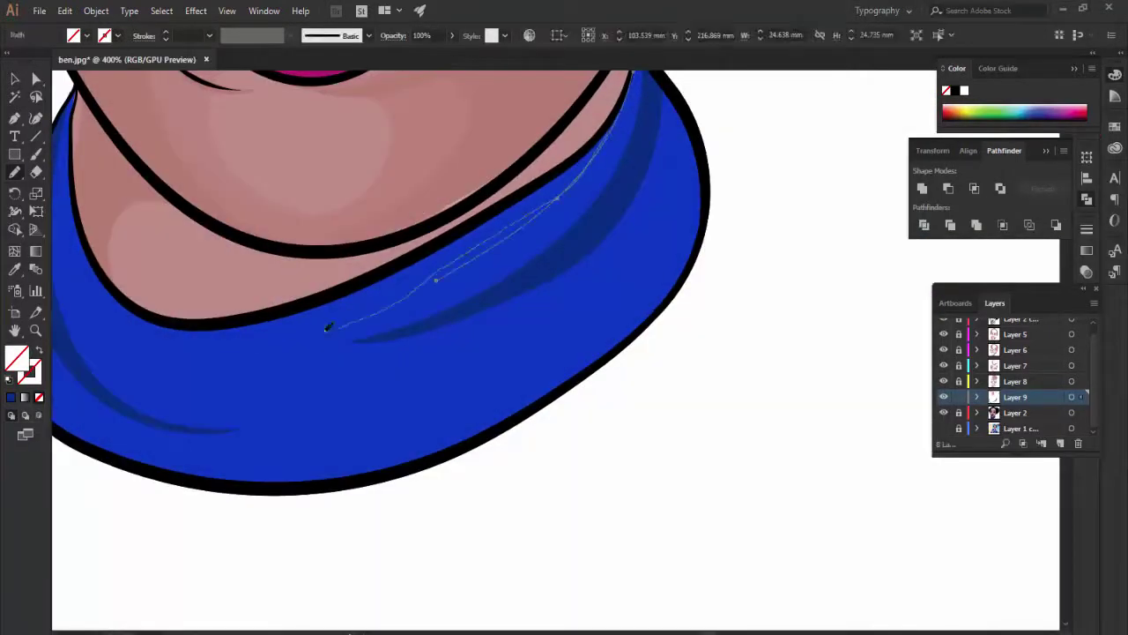
drag(328, 327, 97, 264)
key(ctrl+plus)
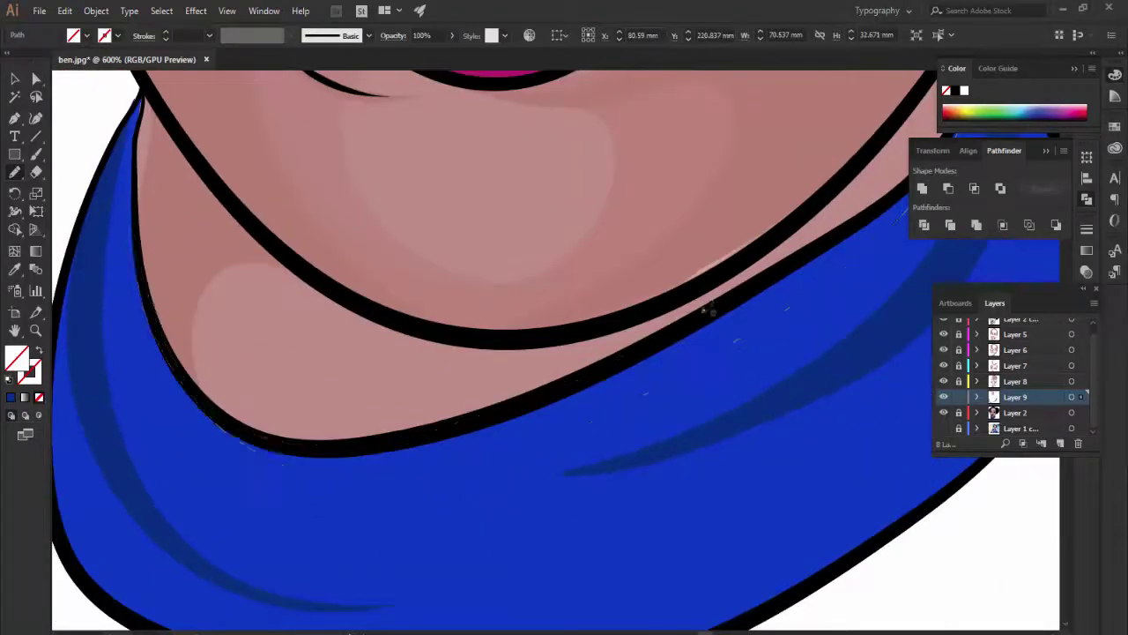
scroll(405, 405, right, 5)
scroll(528, 388, up, 2)
key(i)
click(546, 385)
key(ctrl+shift+a)
key(ctrl+0)
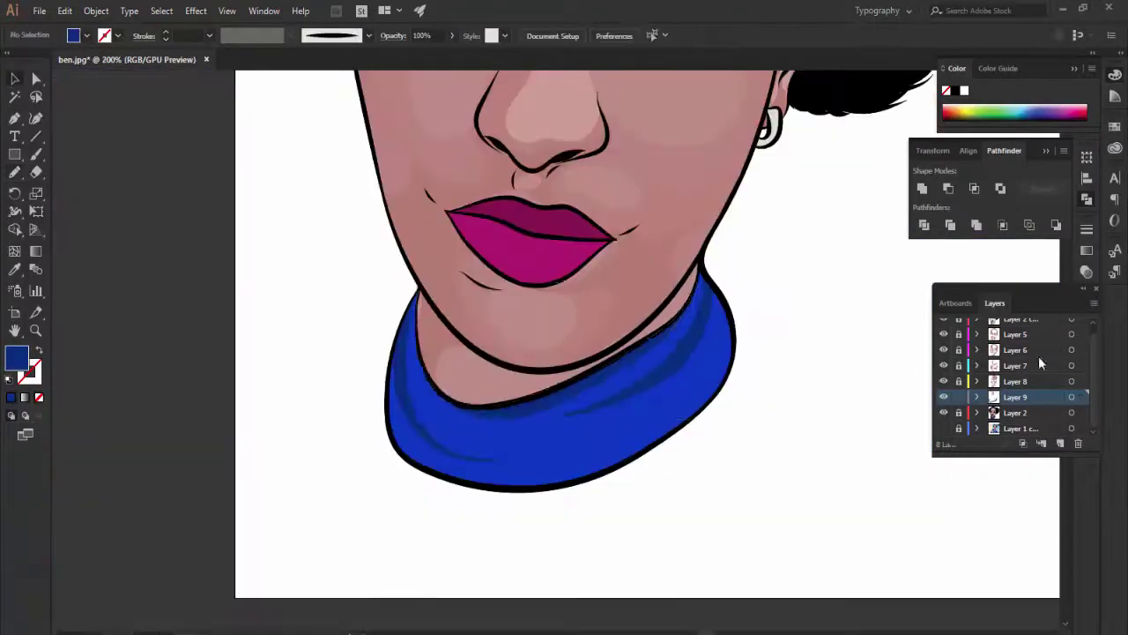
key(ctrl+plus)
key(ctrl+plus)
key(ctrl+plus)
Draw another fold from the collar's right edge, then add a new layer for further shading.
drag(886, 249, 578, 381)
scroll(584, 295, down, 2)
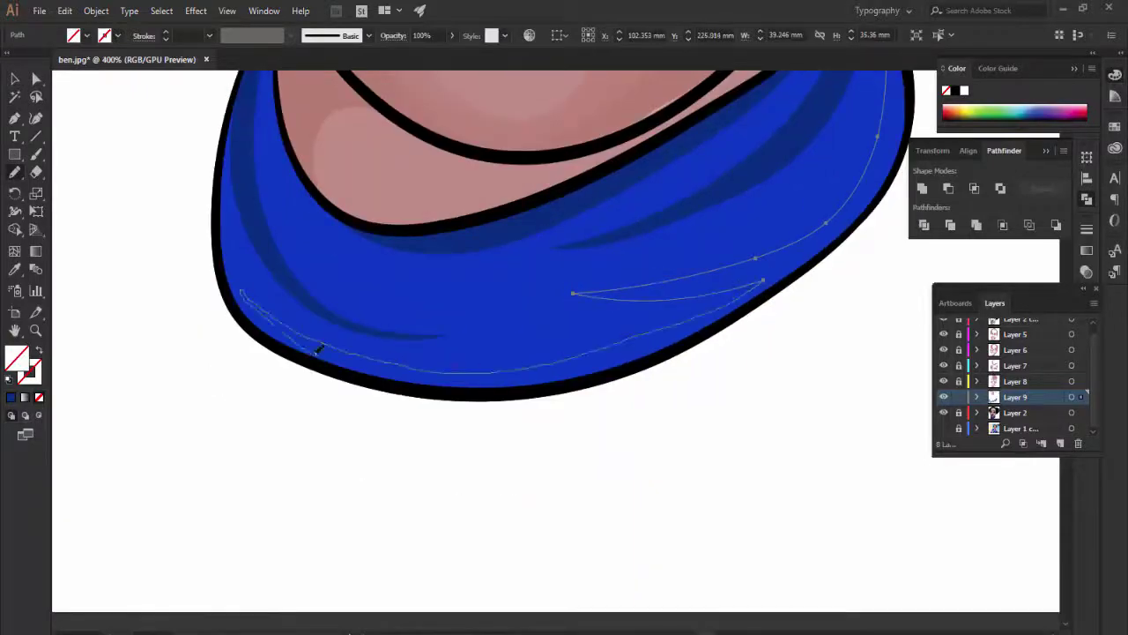
scroll(765, 288, right, 5)
key(ctrl+minus)
key(ctrl+minus)
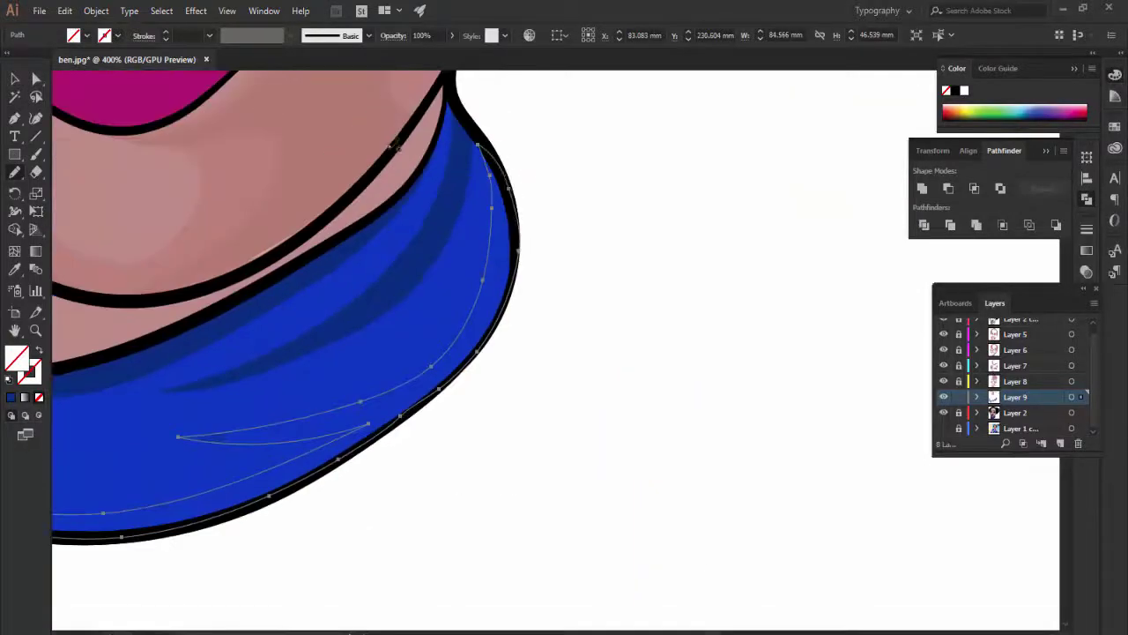
key(ctrl+shift+a)
key(ctrl+0)
key(ctrl+l)
key(ctrl+plus)
key(ctrl+plus)
key(ctrl+plus)
key(ctrl+plus)
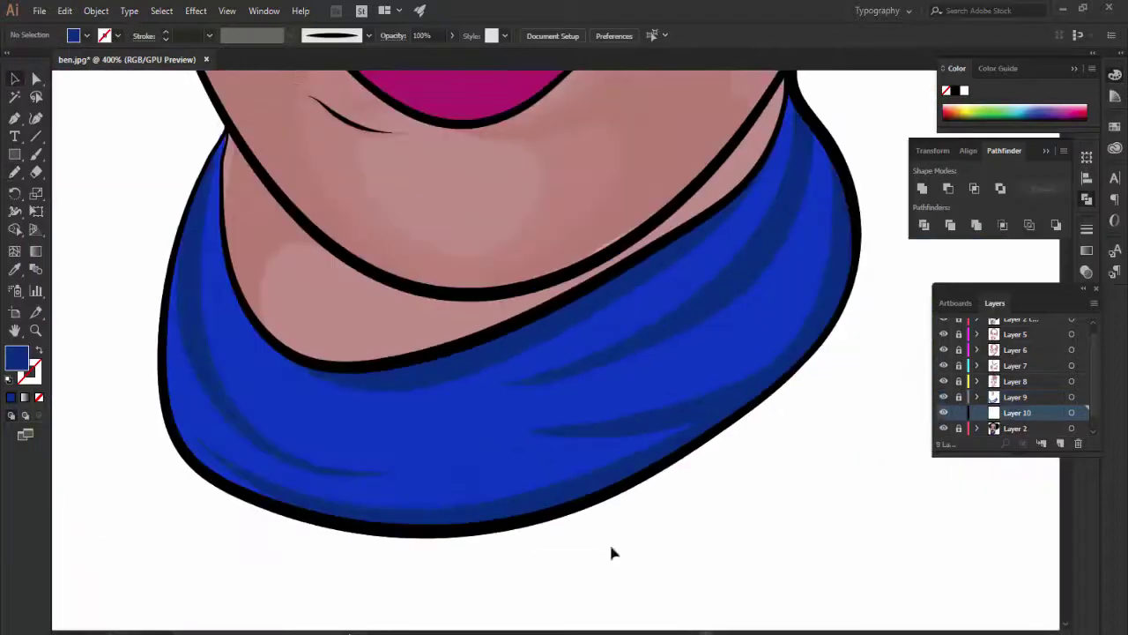
Set the fill colour to a brighter blue in the Color Picker.
double_click(16, 355)
click(884, 327)
click(1075, 322)
scroll(549, 324, down, 3)
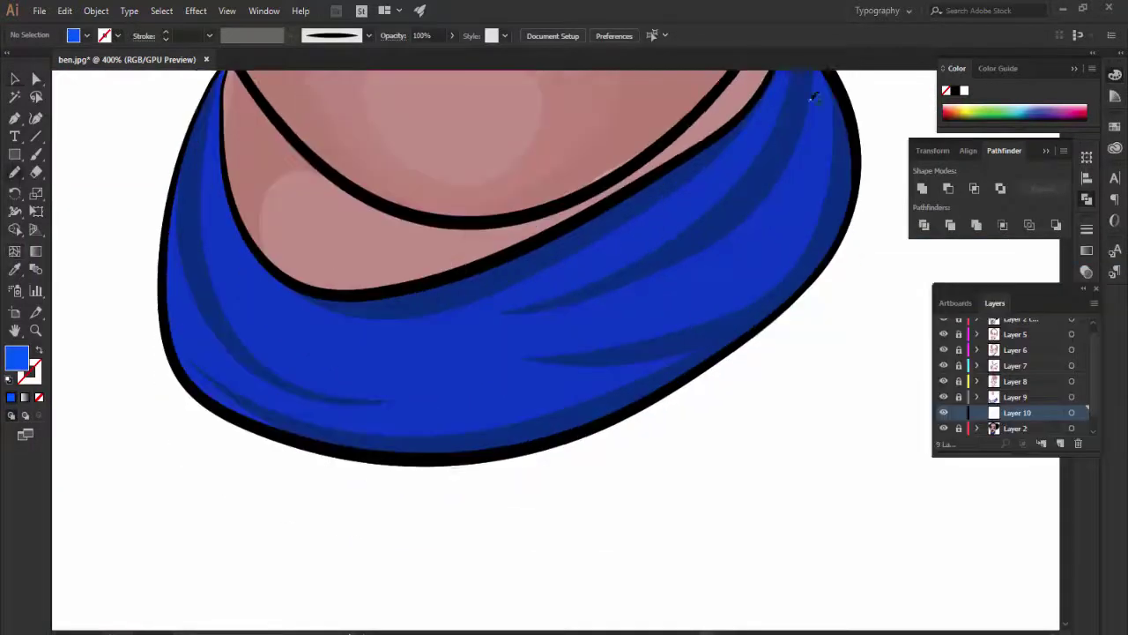
scroll(548, 324, up, 2)
Draw short bright blue highlight streaks on the collar folds.
drag(778, 158, 775, 164)
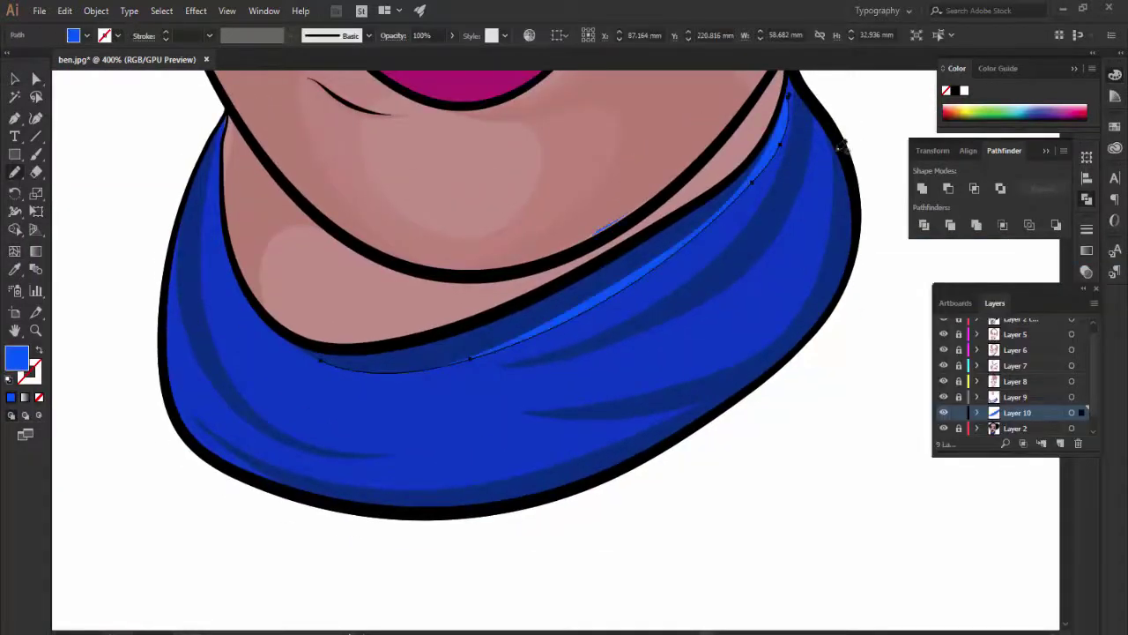
scroll(547, 318, down, 2)
drag(498, 313, 528, 300)
scroll(780, 176, up, 5)
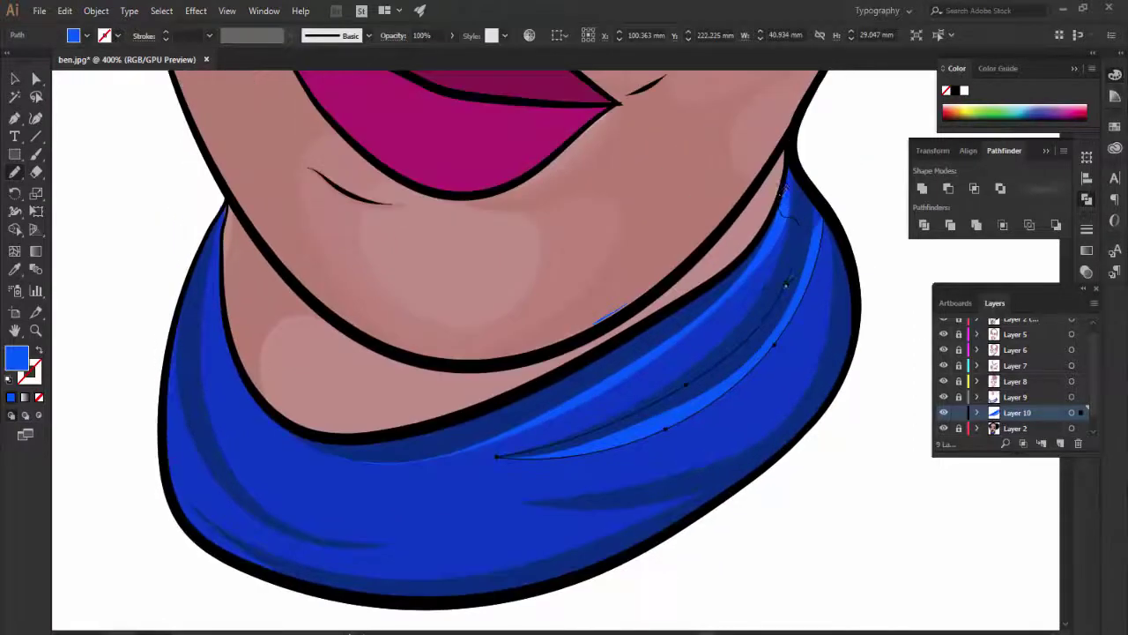
scroll(833, 335, down, 4)
scroll(831, 265, down, 1)
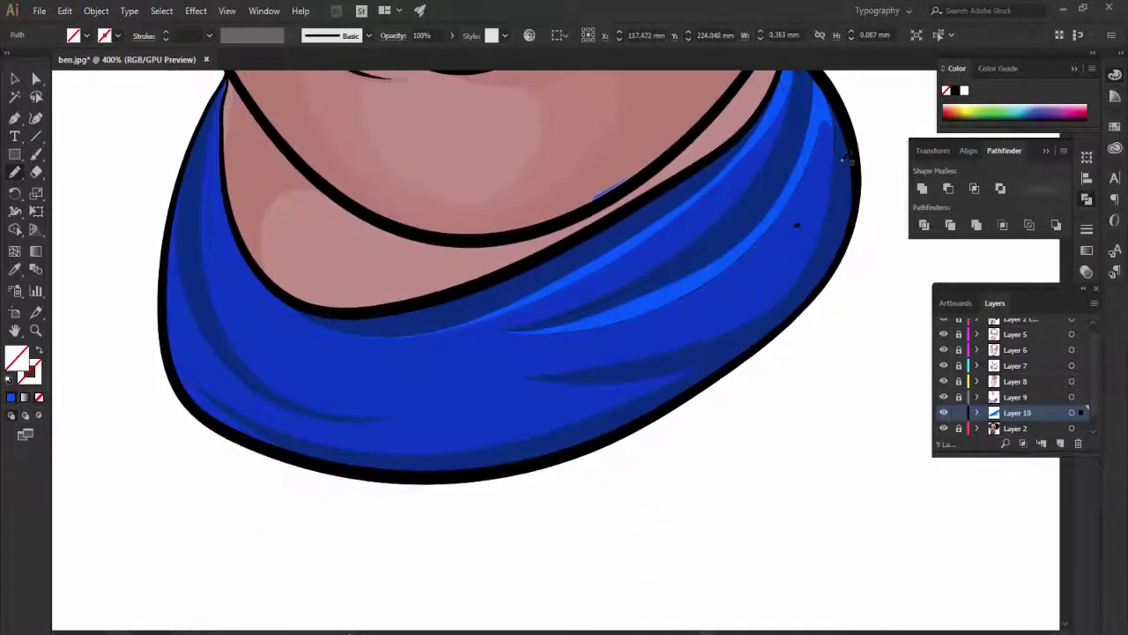
drag(818, 134, 829, 166)
drag(590, 358, 479, 370)
scroll(493, 370, down, 4)
scroll(855, 267, up, 5)
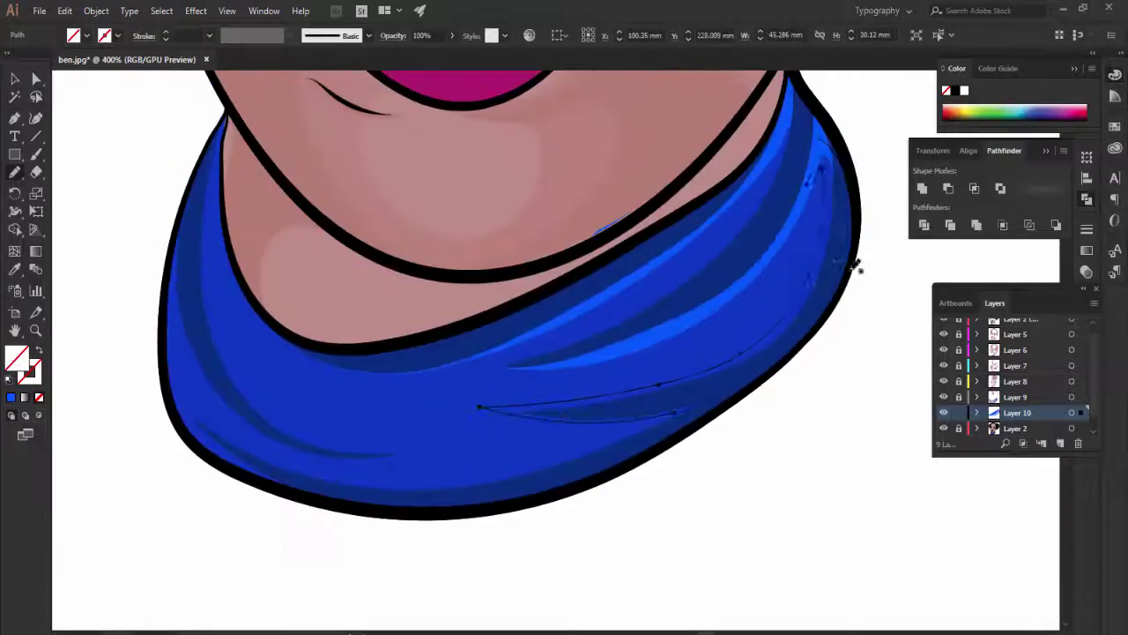
click(10, 397)
Draw a long blue highlight stroke across the collar.
scroll(625, 282, down, 4)
drag(704, 253, 286, 326)
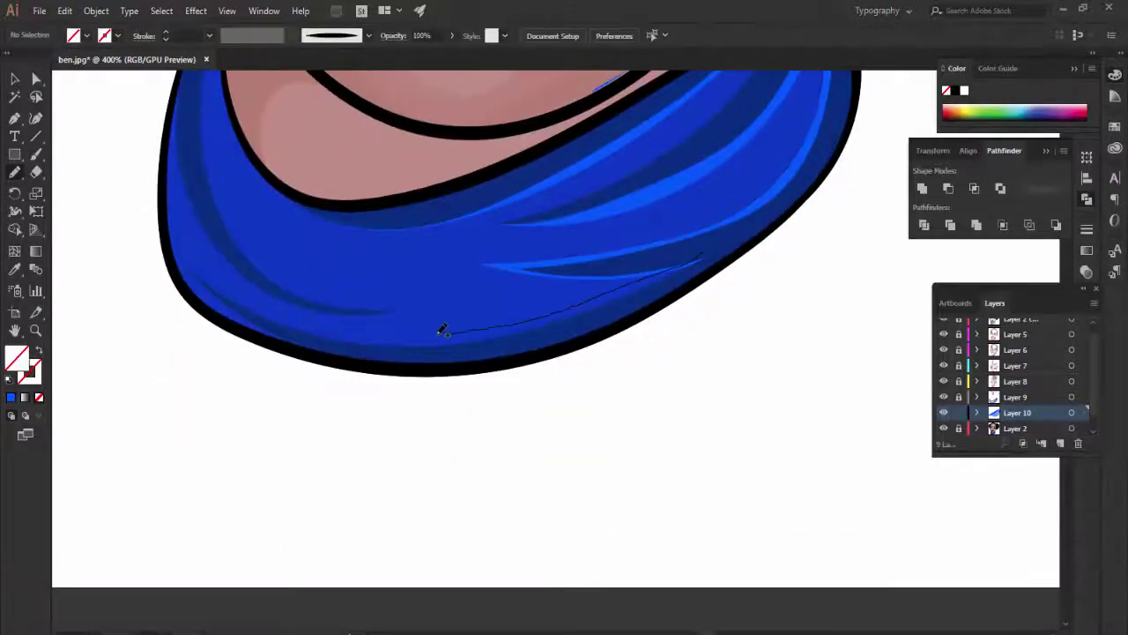
click(10, 397)
scroll(418, 368, up, 4)
scroll(455, 231, up, 2)
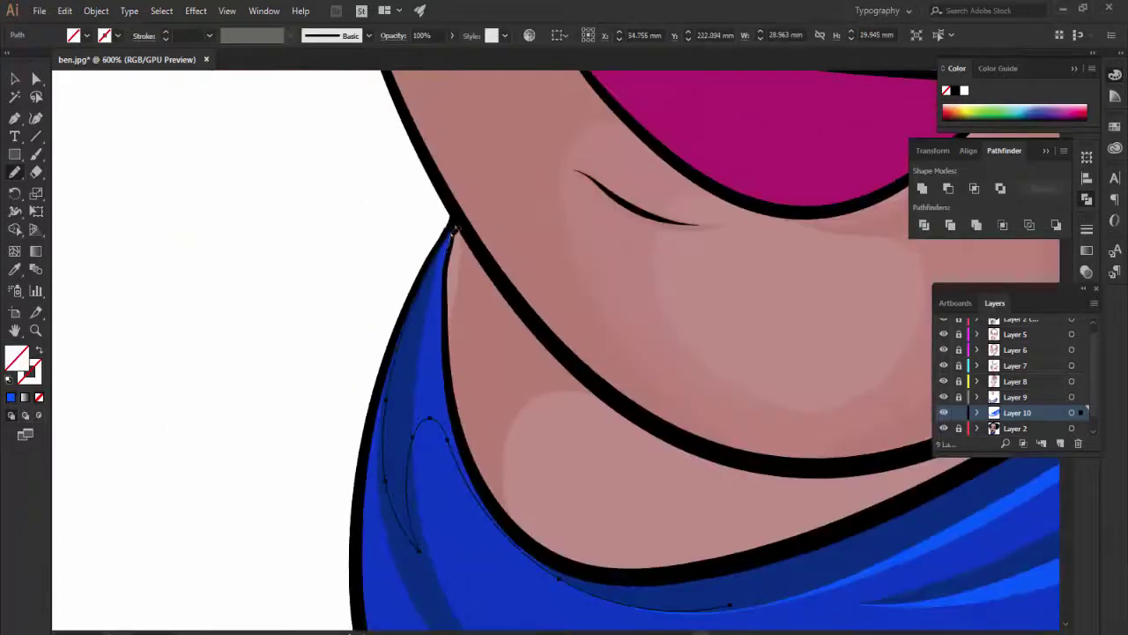
scroll(457, 388, down, 5)
key(ctrl+shift+a)
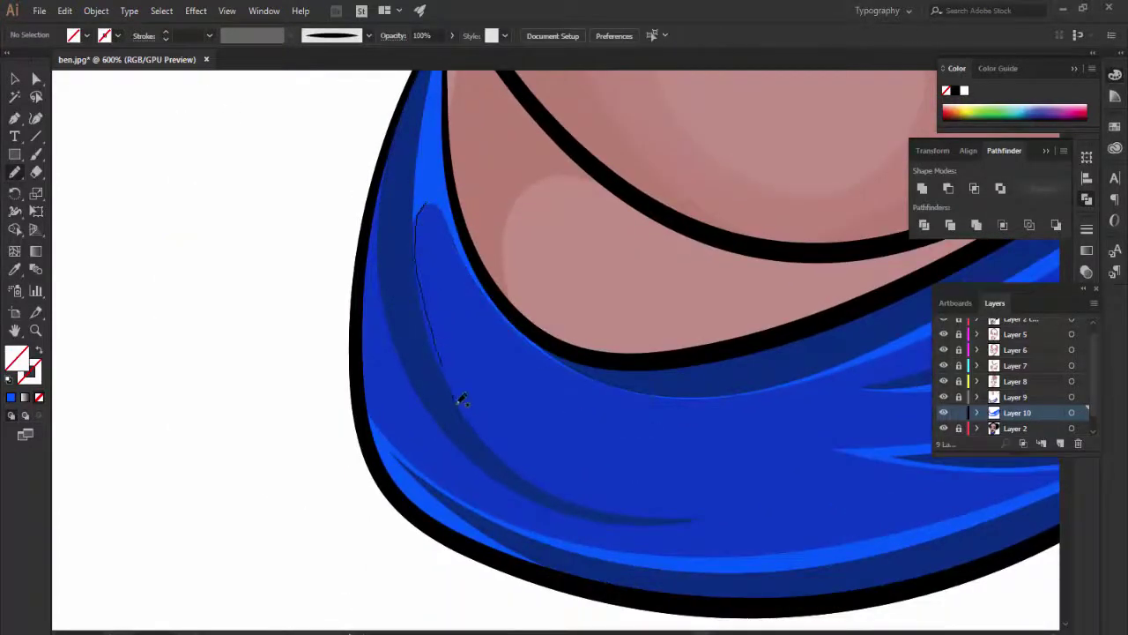
Add highlight strokes along the collar's left side and lower fold.
drag(460, 400, 477, 441)
drag(376, 319, 385, 421)
key(ctrl+shift+a)
scroll(442, 270, down, 2)
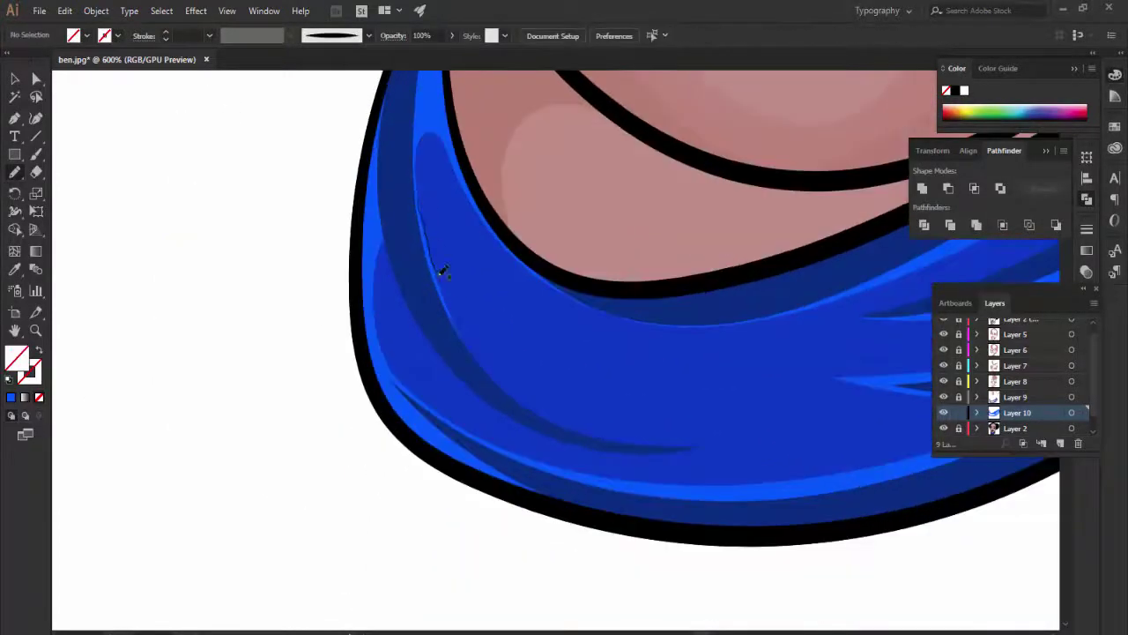
drag(641, 432, 743, 438)
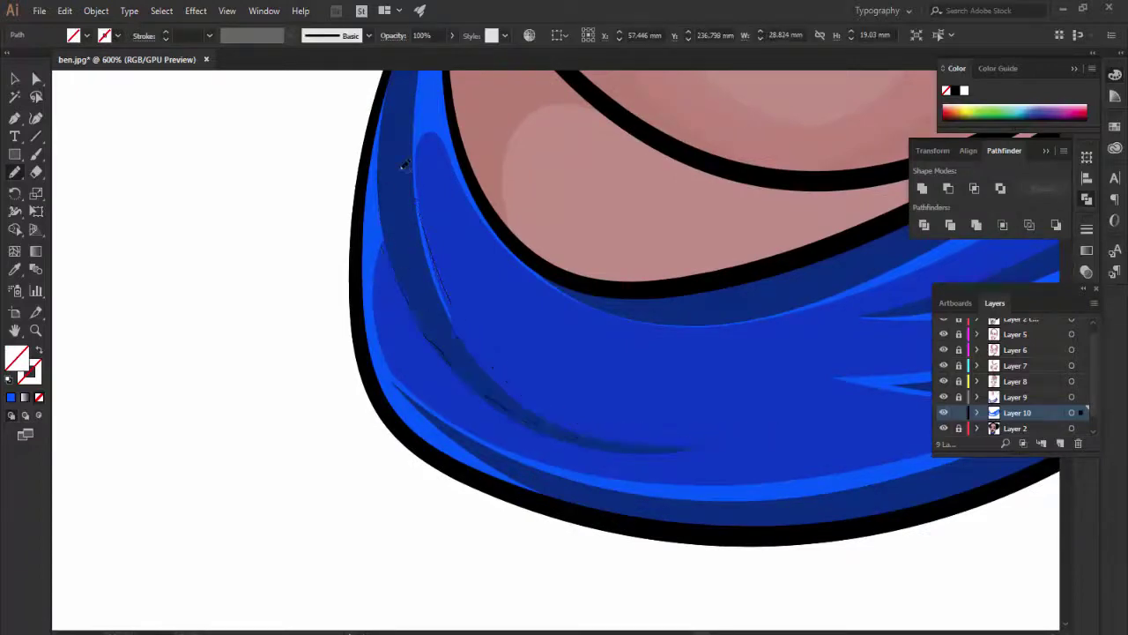
key(ctrl+shift+a)
scroll(404, 166, down, 3)
scroll(751, 428, up, 3)
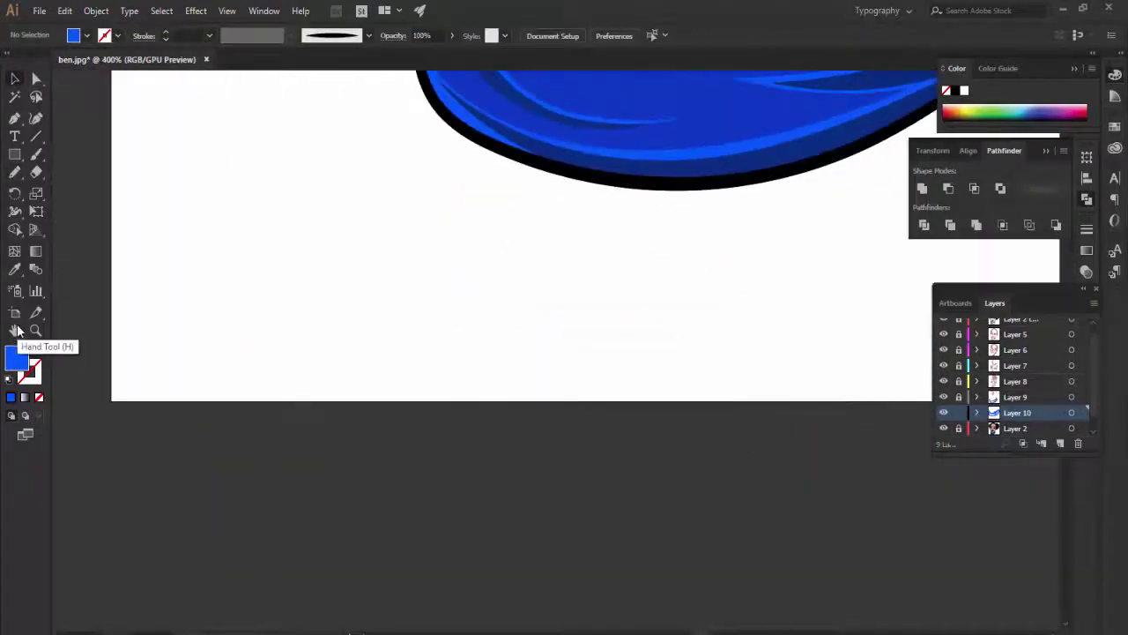
scroll(529, 361, up, 5)
Draw a shading shape along the collar's left edge and fill it darker blue.
double_click(947, 90)
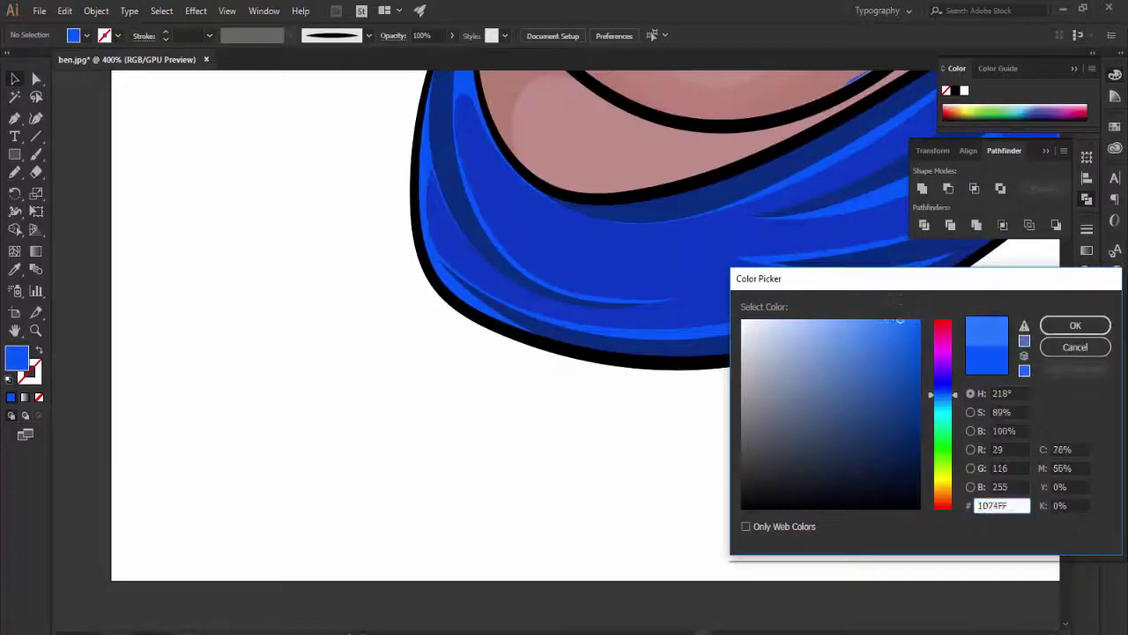
key(Return)
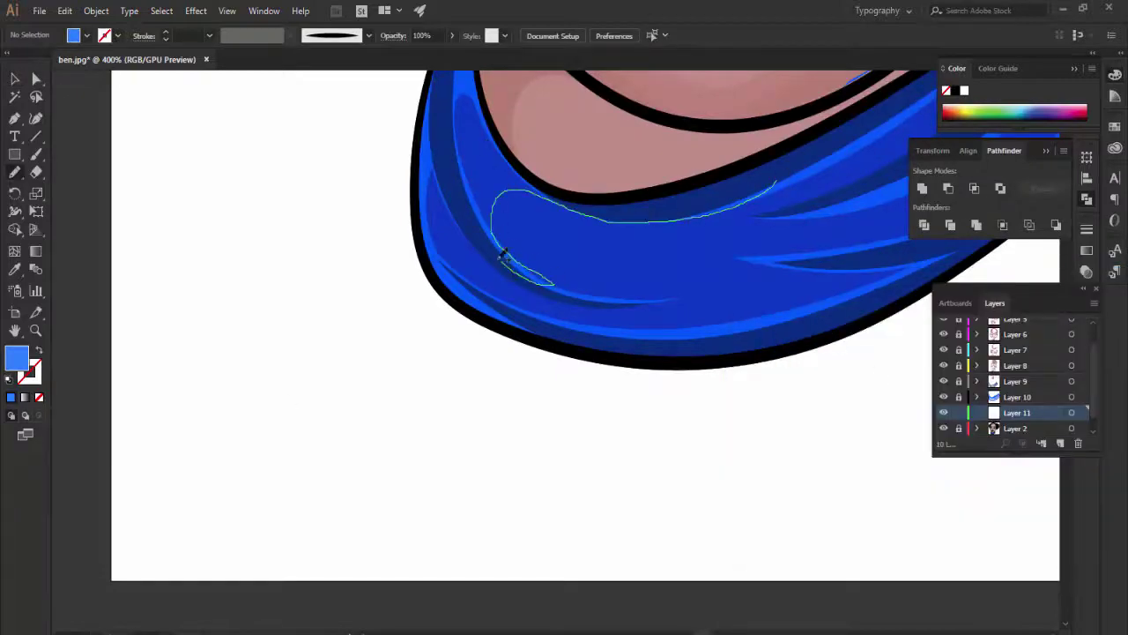
drag(420, 178, 474, 95)
key(i)
click(529, 234)
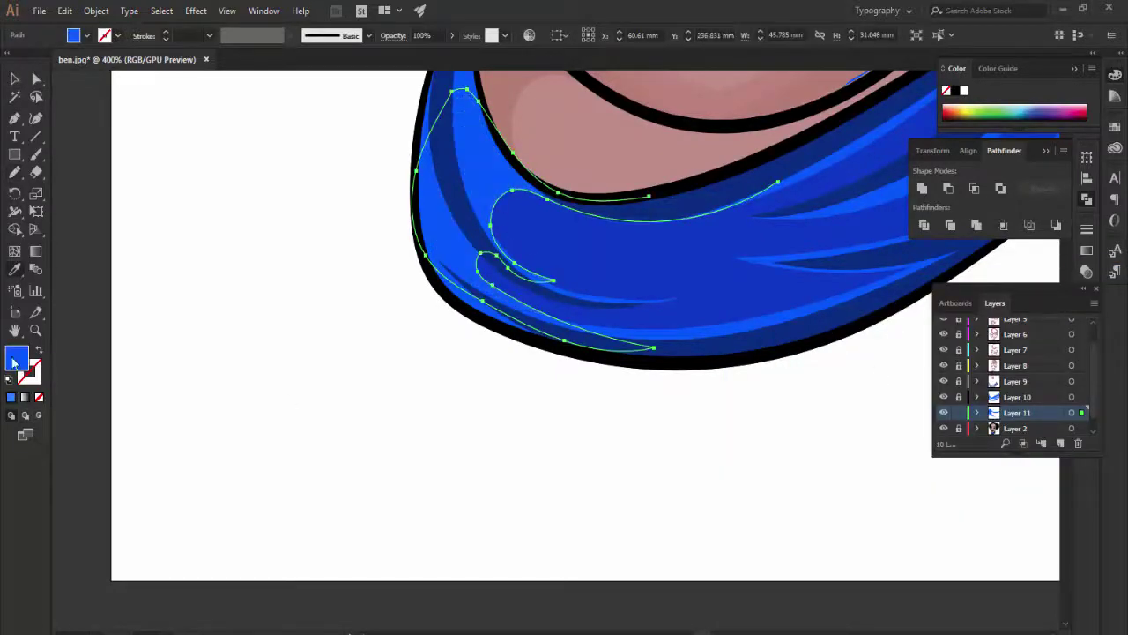
double_click(947, 90)
key(Return)
key(ctrl+shift+a)
Add a blue shading shape around the collar's tip and up its right edge.
scroll(486, 491, right, 5)
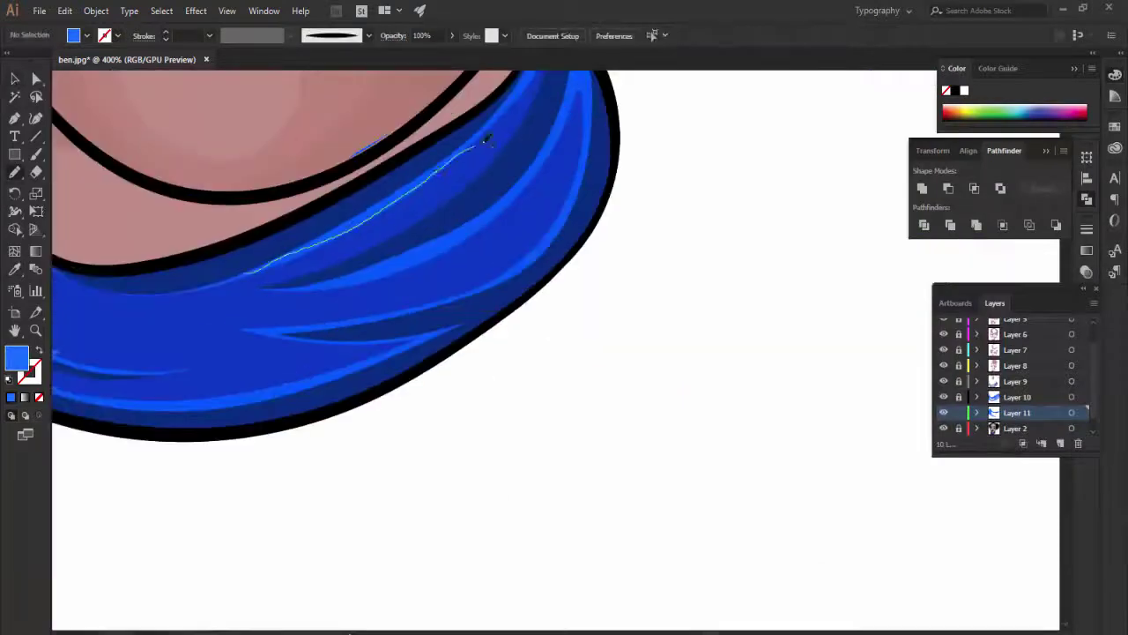
drag(486, 140, 394, 249)
drag(534, 271, 584, 154)
scroll(584, 154, up, 3)
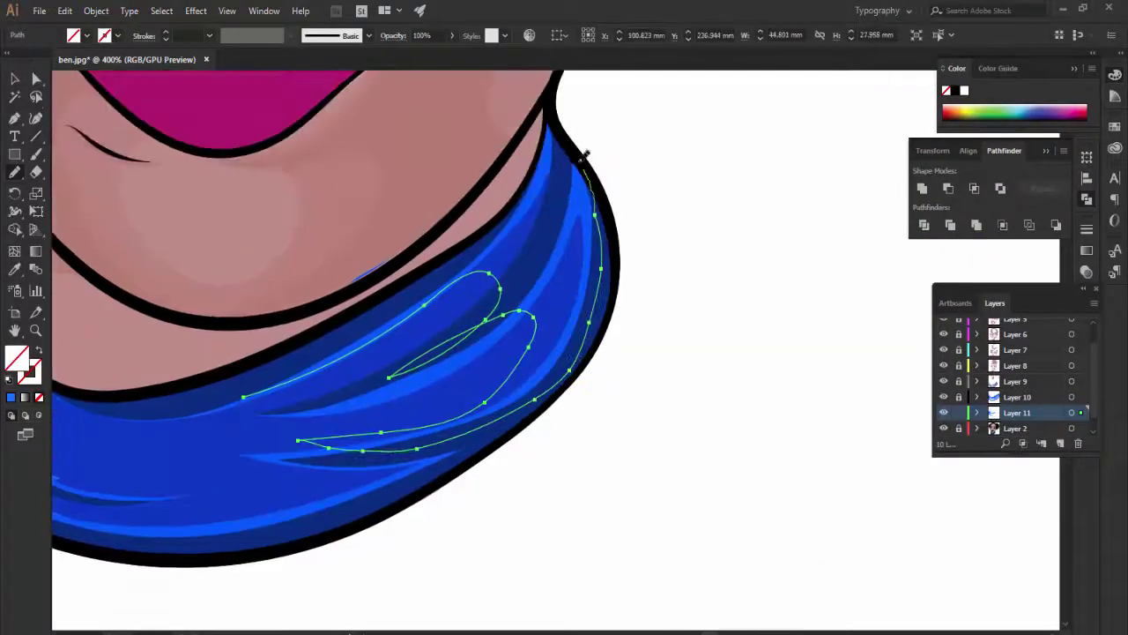
key(ctrl+minus)
Add more dark blue shading strokes along the lower and upper collar edges.
key(ctrl+minus)
key(ctrl+plus)
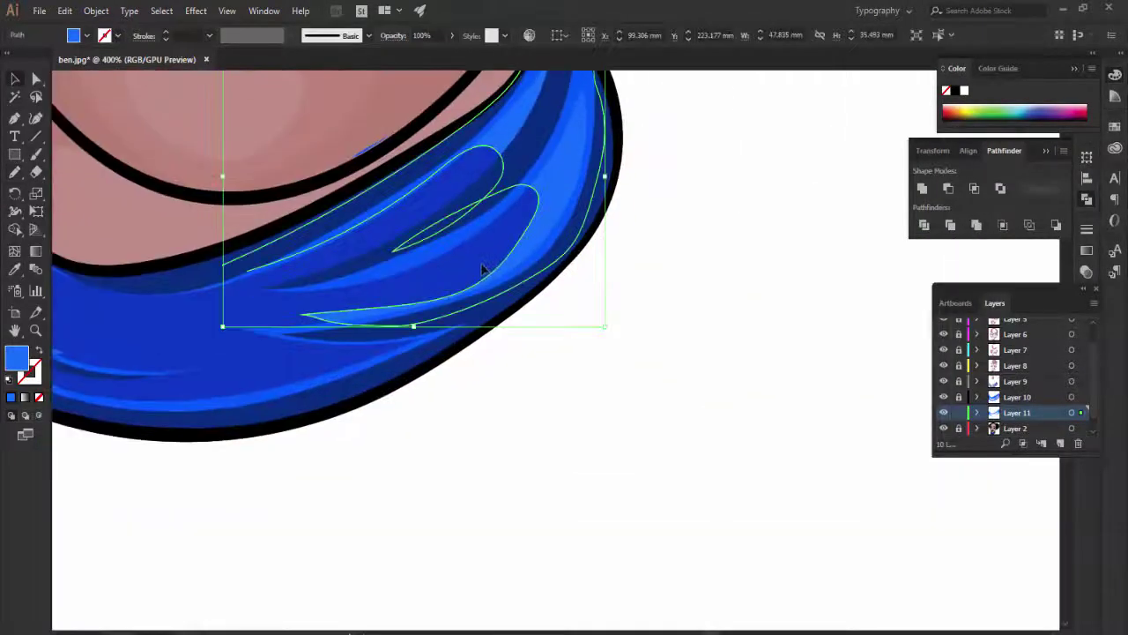
key(ctrl+plus)
drag(414, 302, 269, 331)
key(ctrl+minus)
key(ctrl+minus)
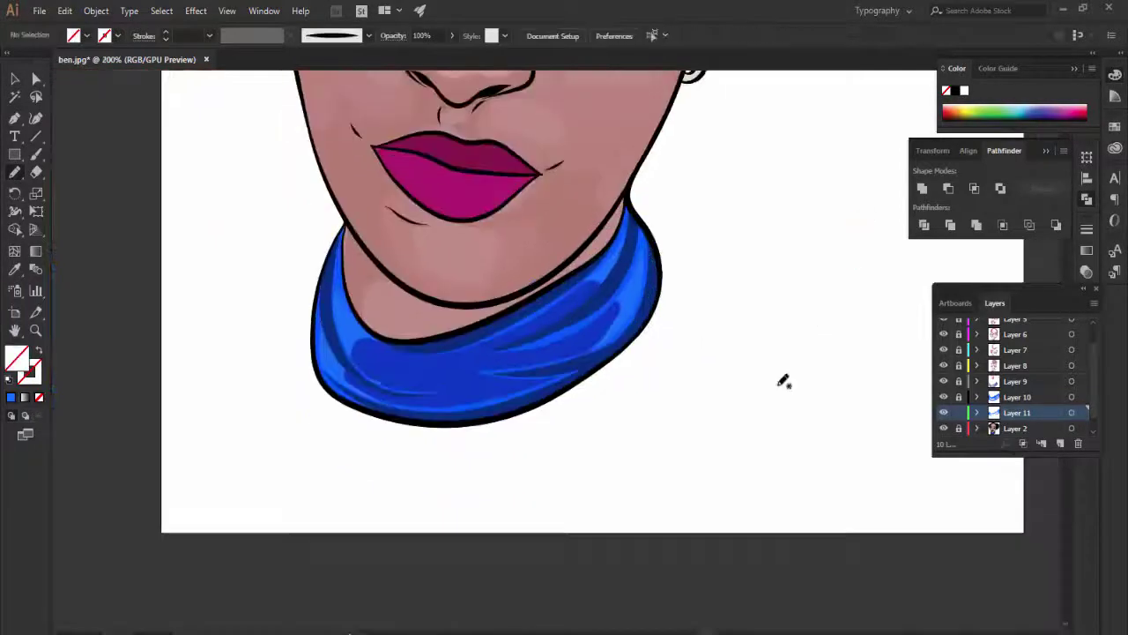
key(ctrl+plus)
key(ctrl+plus)
key(ctrl+plus)
drag(481, 287, 340, 308)
key(ctrl+shift+a)
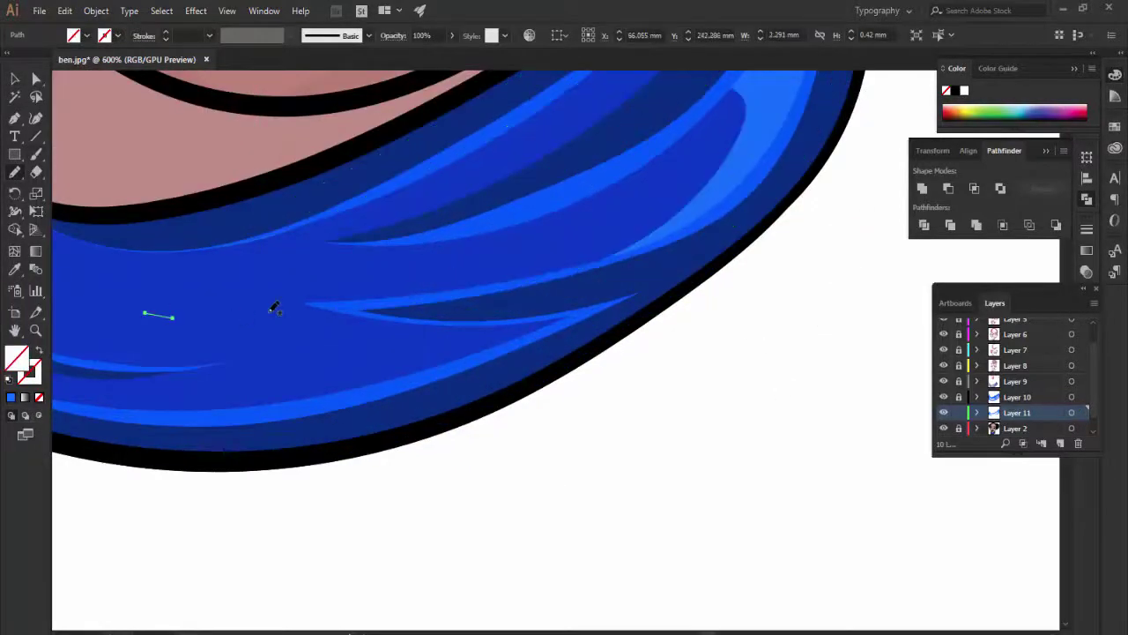
key(ctrl+minus)
key(ctrl+minus)
key(ctrl+plus)
key(ctrl+plus)
mouse_move(884, 201)
mouse_down()
mouse_move(767, 247)
mouse_move(493, 216)
mouse_up()
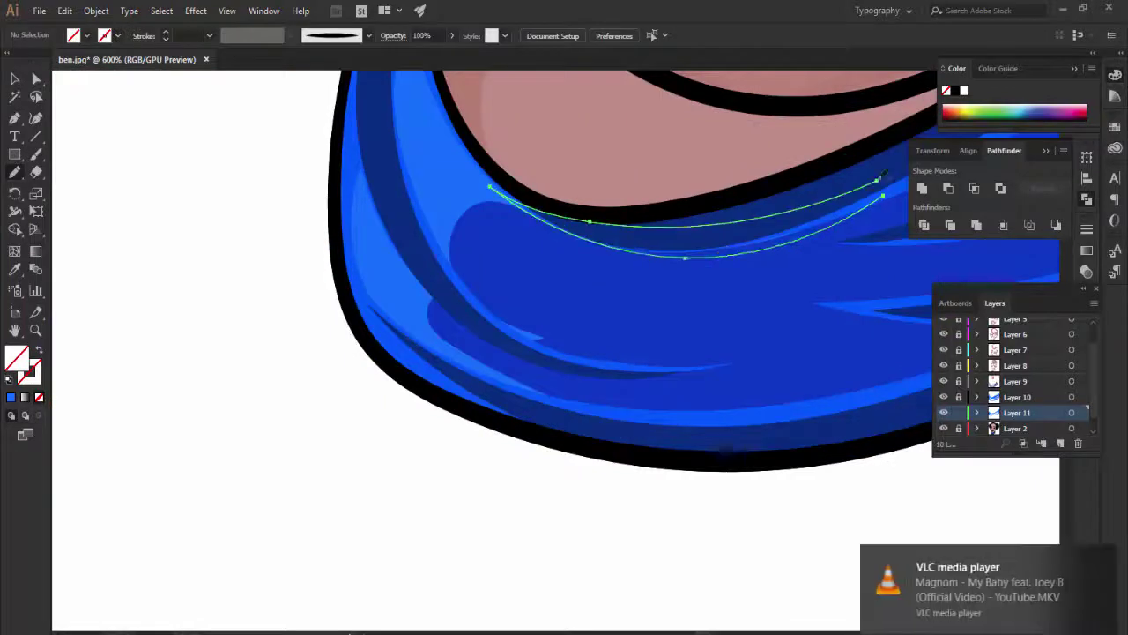
scroll(761, 305, down, 3)
scroll(486, 269, right, 5)
key(ctrl+shift+a)
Create a new layer for collar highlights and set a lighter blue fill.
click(1060, 442)
key(ctrl+minus)
key(ctrl+minus)
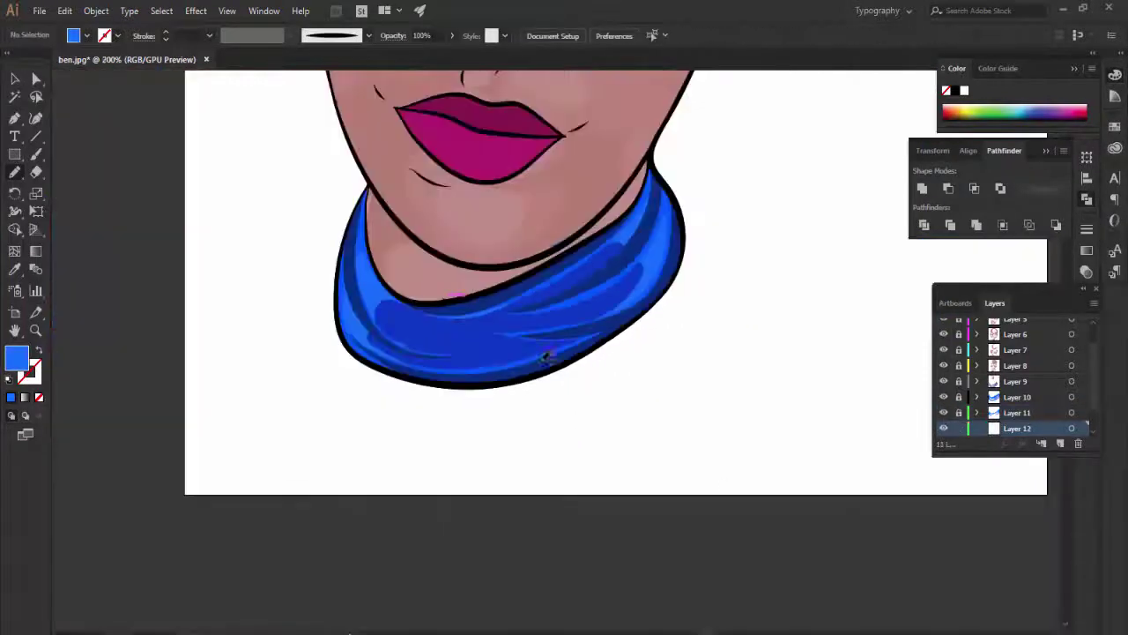
double_click(17, 356)
click(1072, 326)
key(ctrl+plus)
key(ctrl+plus)
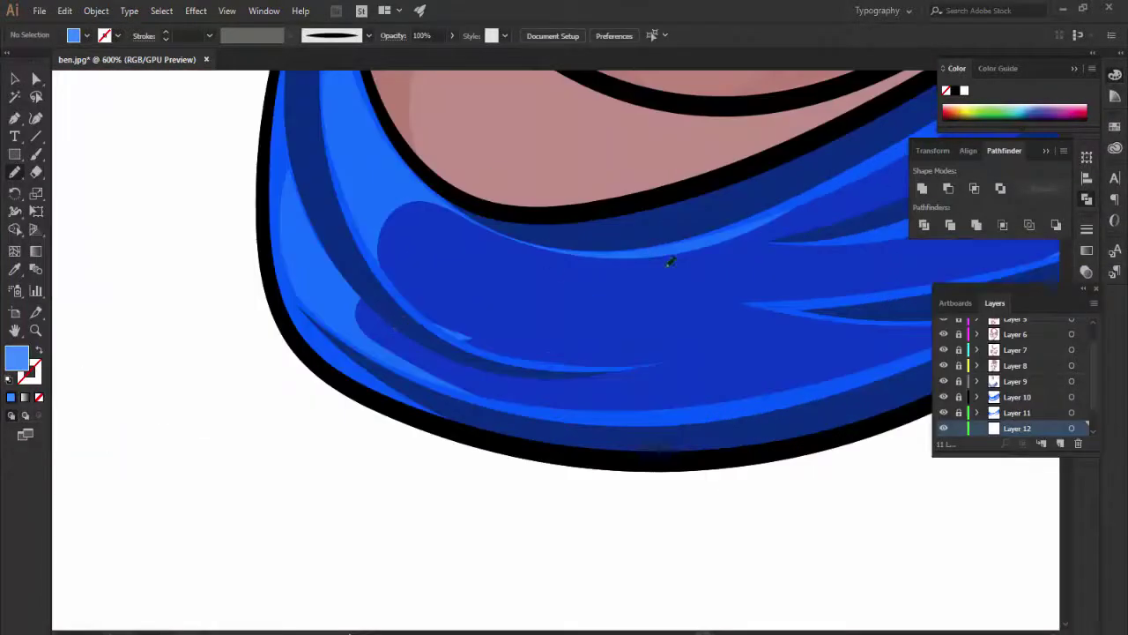
Draw light blue crescent highlights across the middle and lower collar.
drag(415, 278, 410, 264)
key(ctrl+minus)
key(ctrl+shift+a)
key(ctrl+plus)
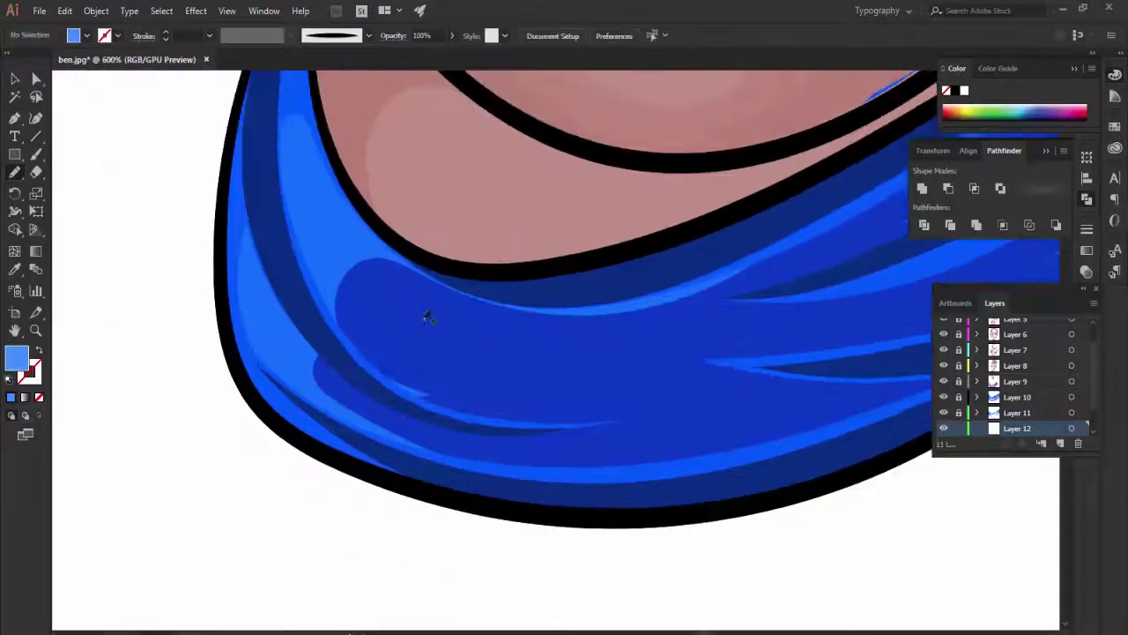
drag(740, 315, 421, 309)
drag(756, 421, 395, 429)
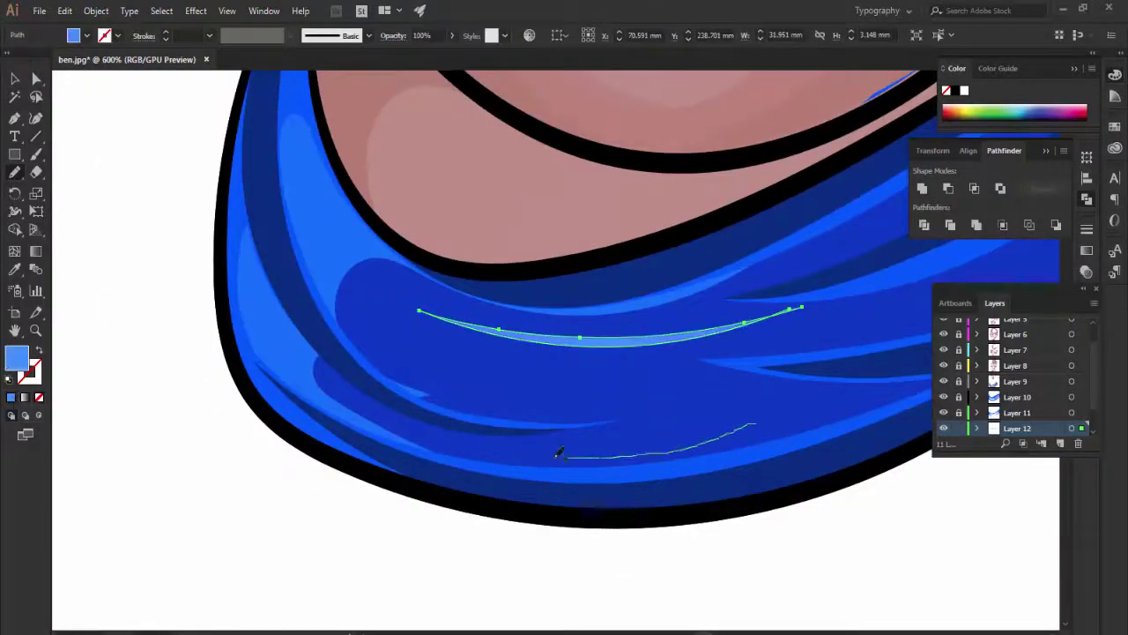
key(ctrl+minus)
key(ctrl+minus)
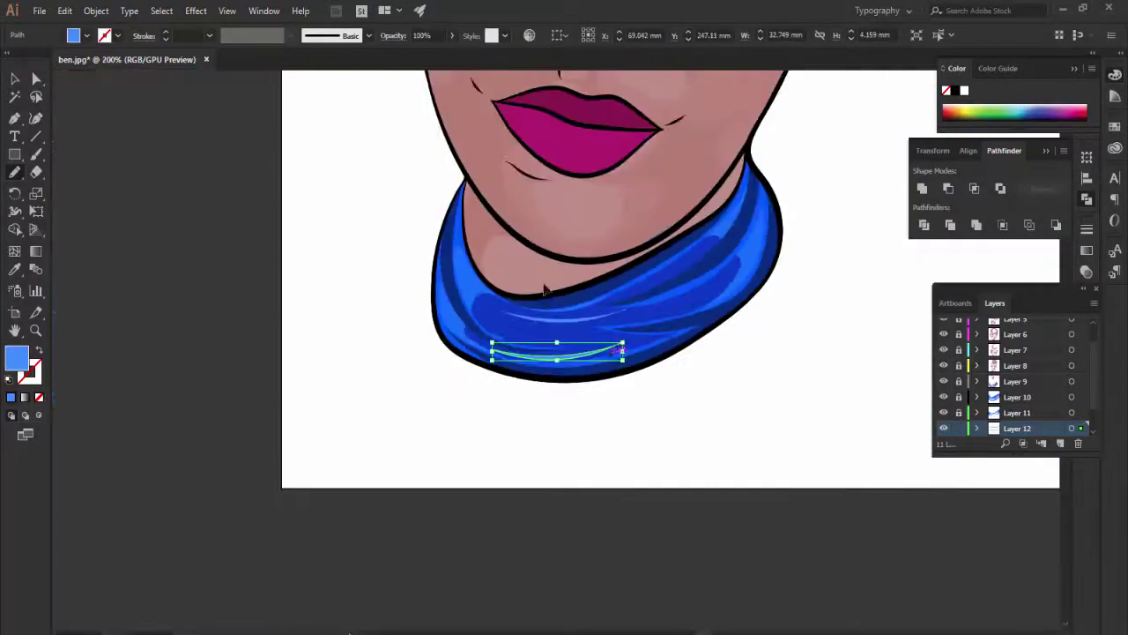
key(ctrl+shift+a)
key(ctrl+plus)
Add a new layer with a dark blue fill, undoing a misplaced first shadow, and target Layer 13.
scroll(1013, 379, up, 2)
click(1018, 343)
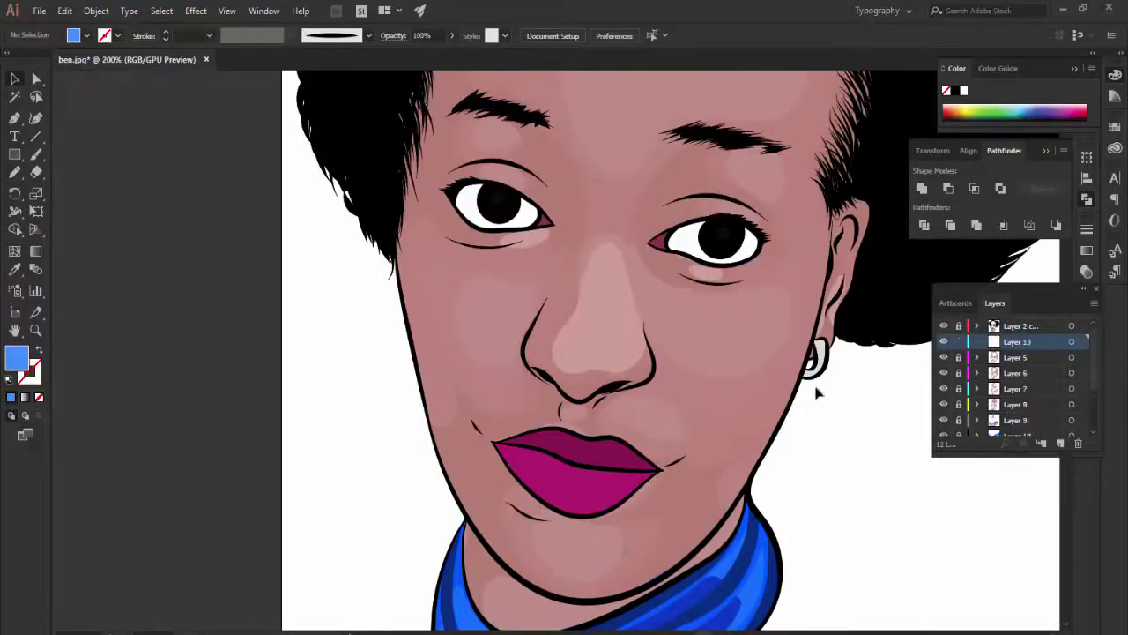
scroll(558, 210, up, 3)
double_click(16, 356)
click(1075, 326)
scroll(273, 328, up, 2)
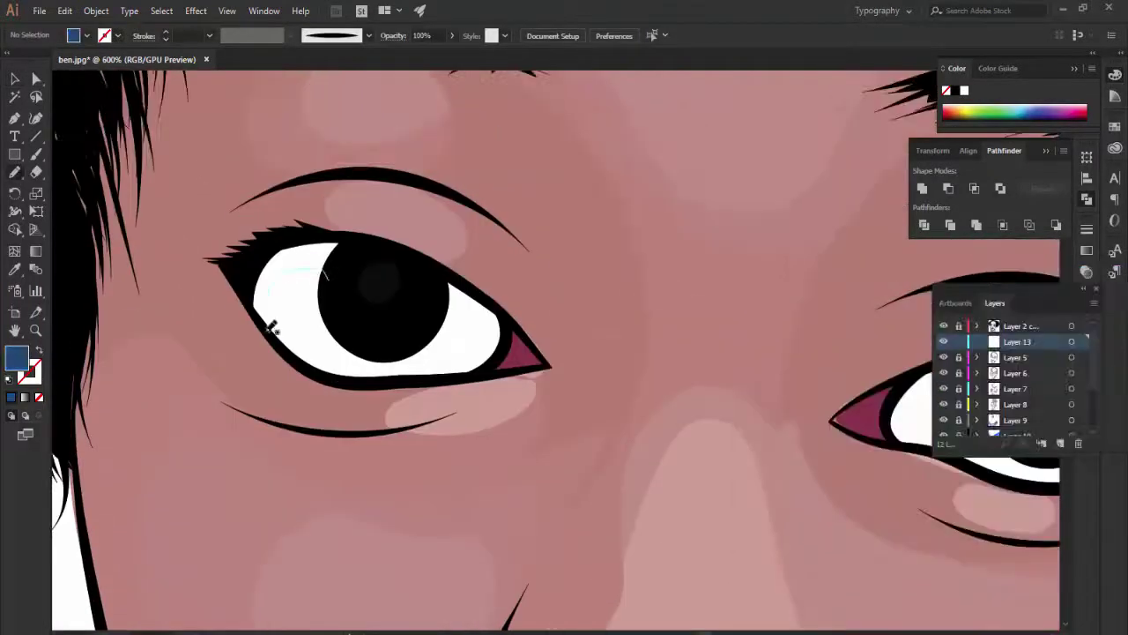
drag(273, 328, 348, 238)
key(ctrl+z)
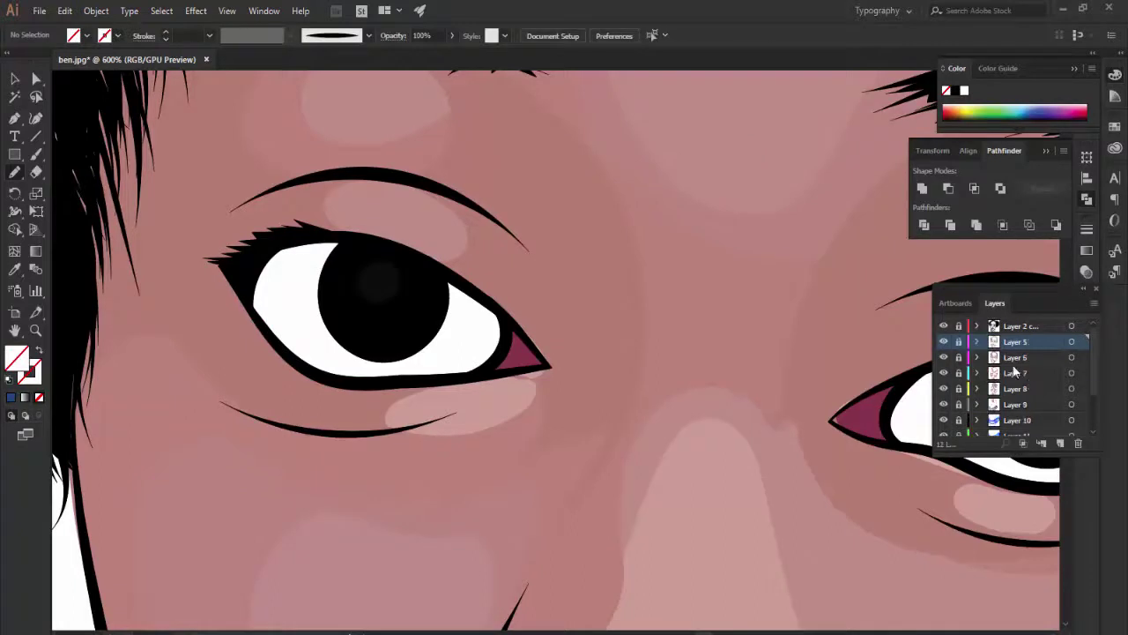
scroll(1014, 372, down, 3)
click(1018, 397)
scroll(326, 352, up, 2)
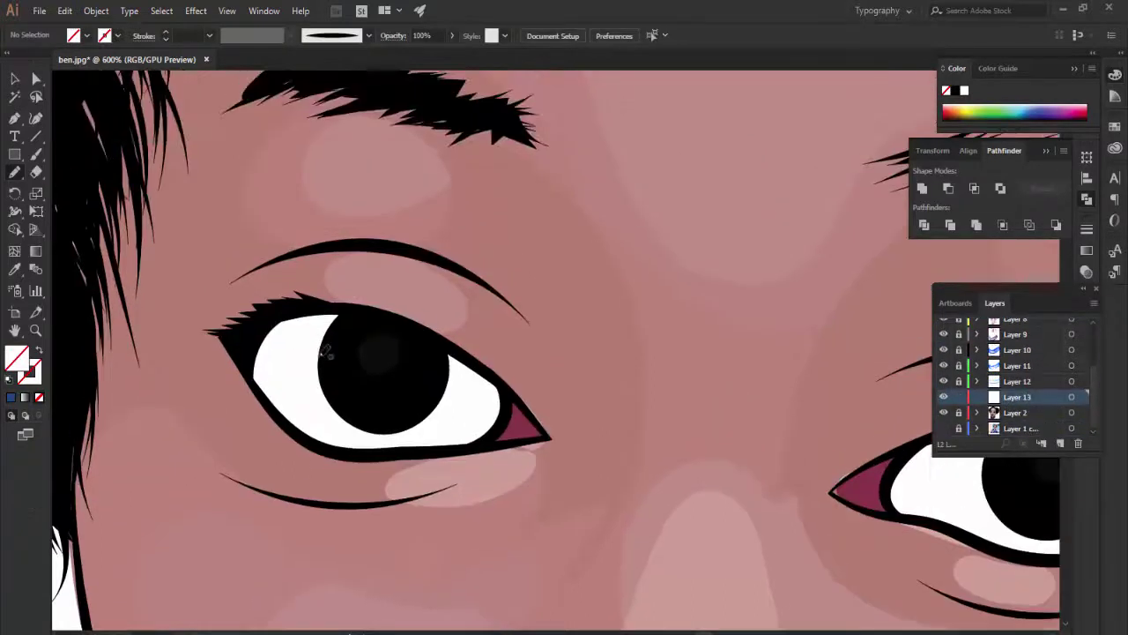
Draw a dark blue shadow along the top of the first eye white.
drag(334, 299, 342, 315)
key(ctrl+shift+a)
scroll(378, 354, down, 2)
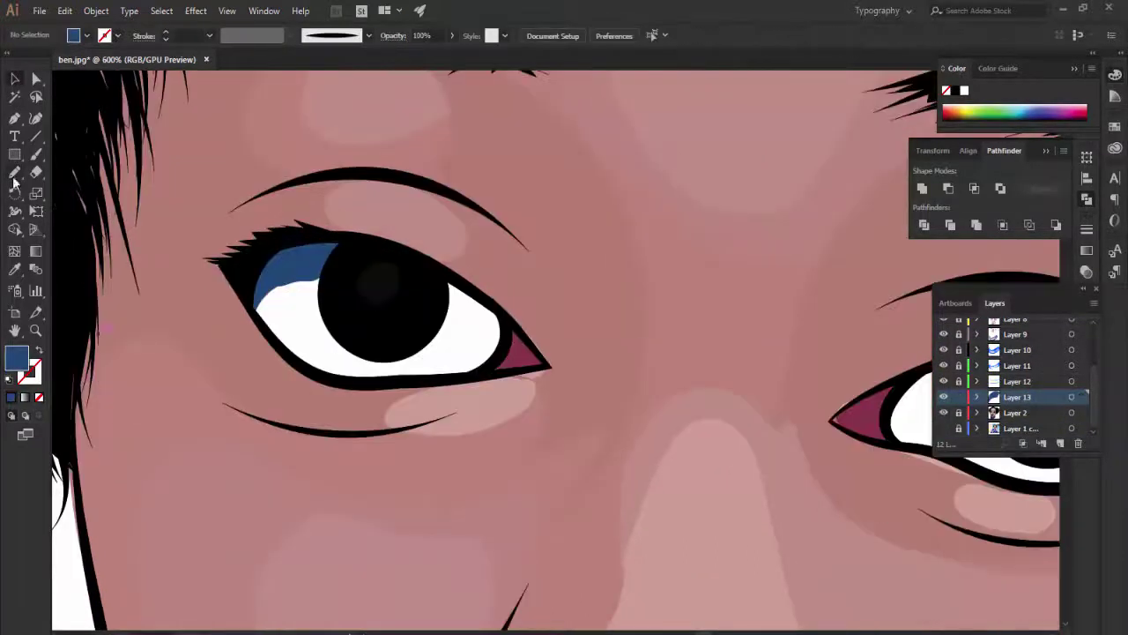
drag(492, 298, 476, 370)
scroll(361, 304, down, 2)
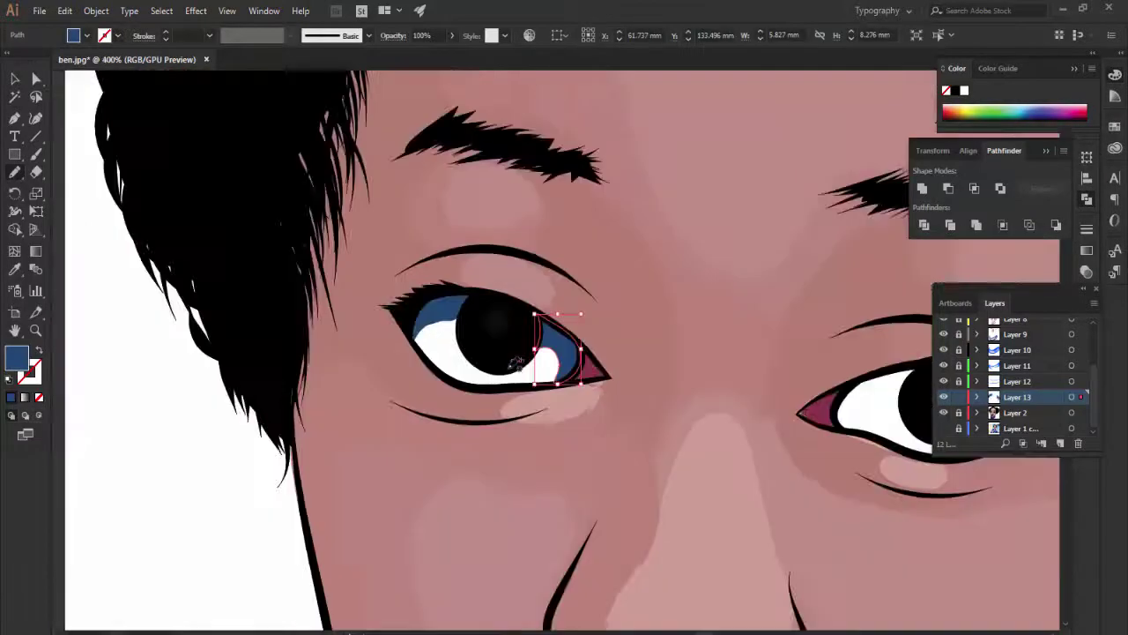
scroll(360, 304, up, 3)
key(ctrl+shift+a)
Draw the dark blue shadow across the top of the other eye white.
scroll(564, 352, right, 10)
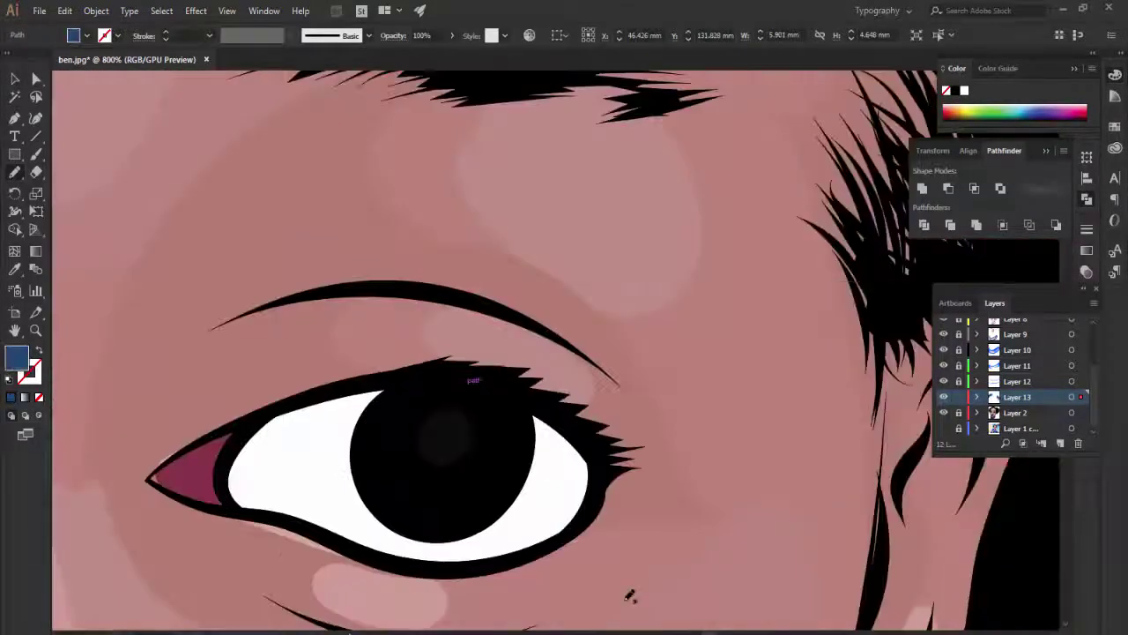
drag(353, 337, 253, 357)
drag(401, 275, 352, 335)
drag(533, 359, 558, 390)
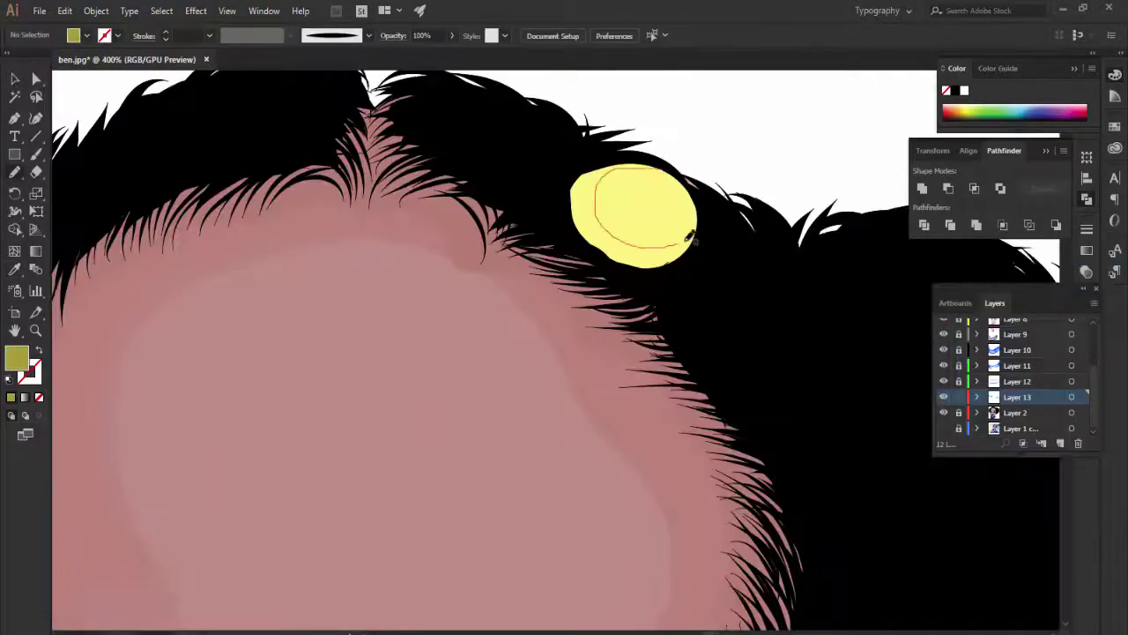
Draw a shadow crescent on the hair bead and set a bright yellow fill.
drag(690, 236, 608, 169)
double_click(16, 357)
click(868, 322)
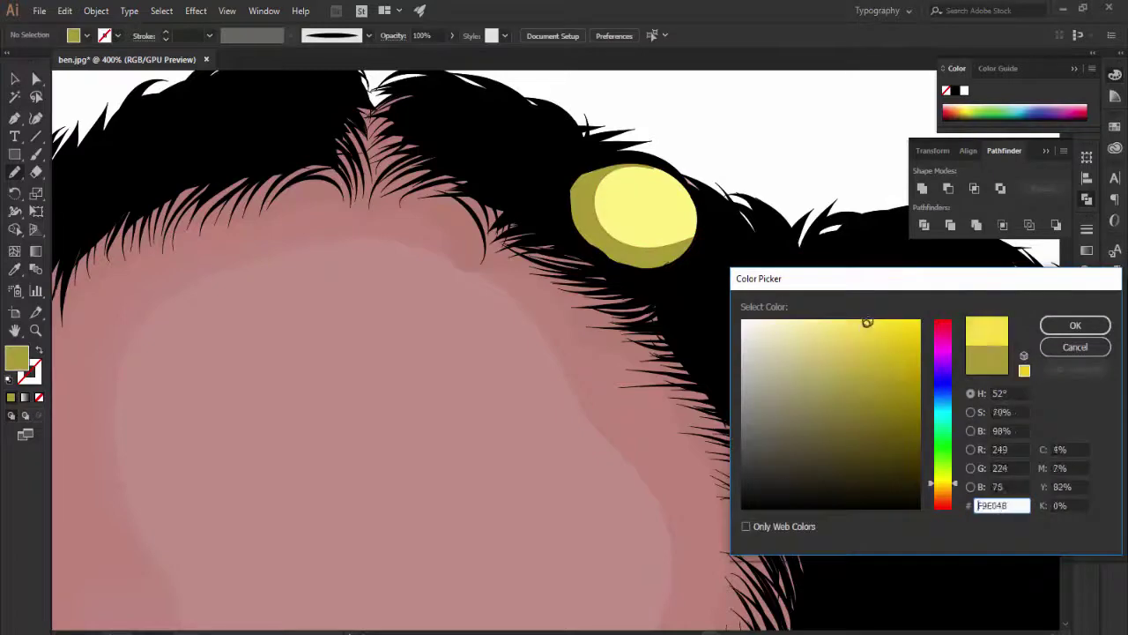
key(Return)
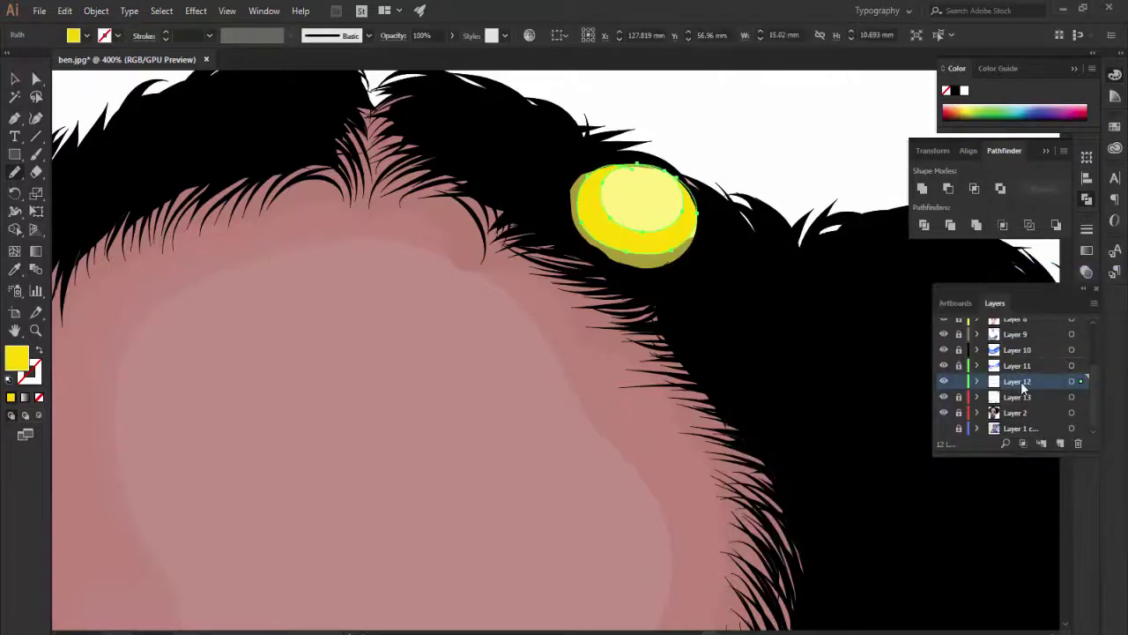
On Layer 13 with Layer 2 hidden, draw a pink highlight along the lip line.
click(1025, 397)
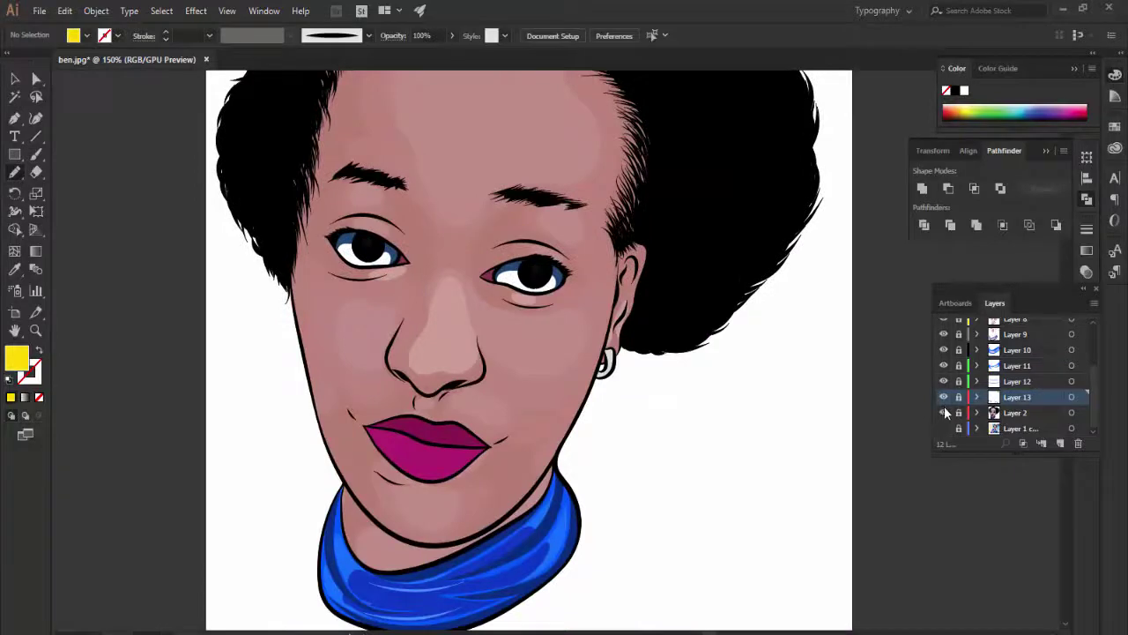
click(943, 413)
alt+scroll(899, 468, up, 3)
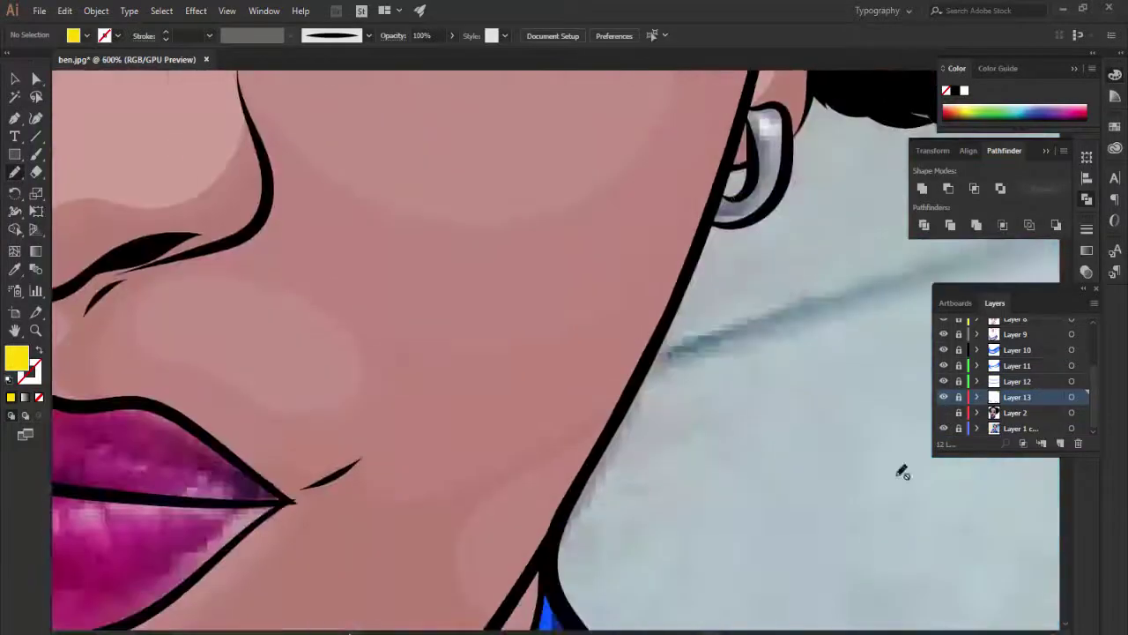
alt+scroll(756, 423, up, 2)
drag(626, 415, 722, 414)
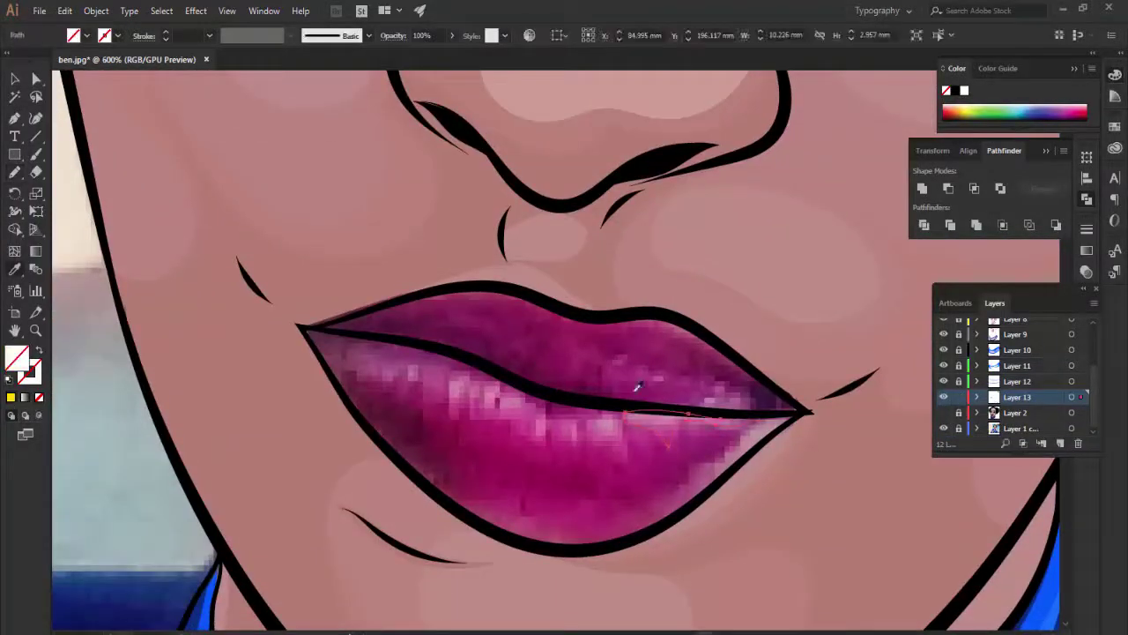
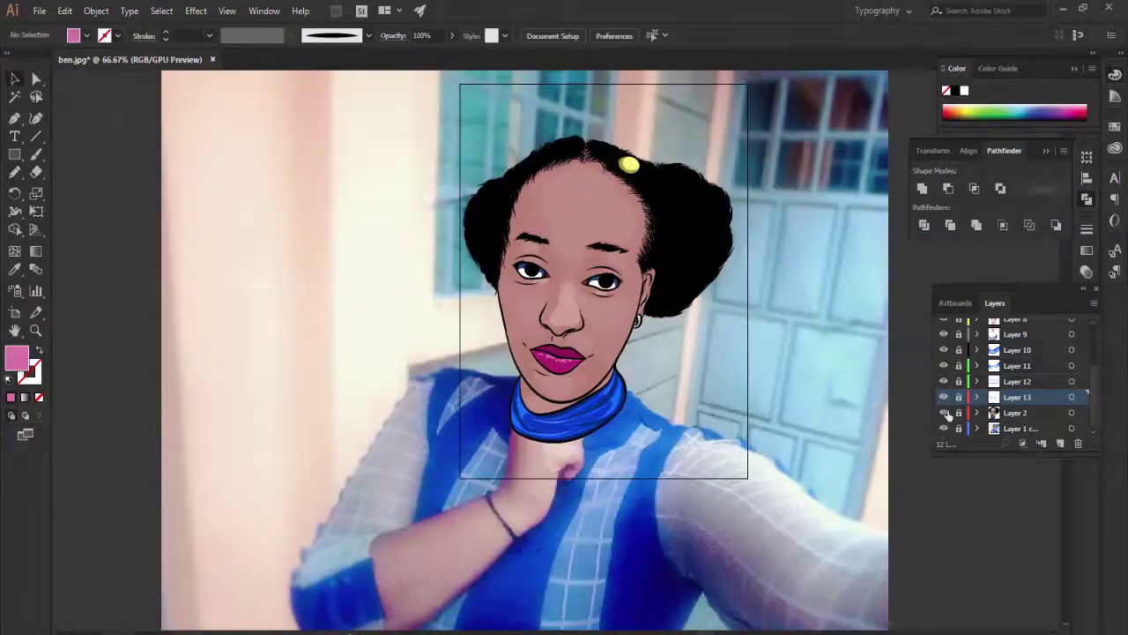
Toggle Layer 2, paint the last pink gloss highlight on the lower lip, and add Layer 14.
click(943, 413)
alt+scroll(772, 352, up, 6)
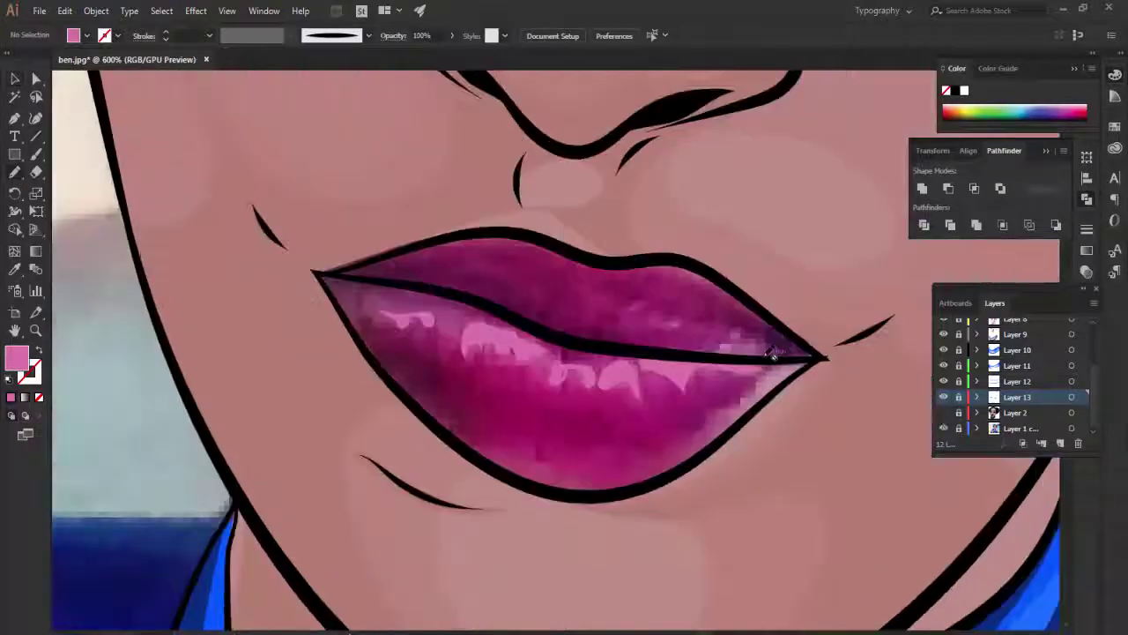
drag(714, 352, 696, 353)
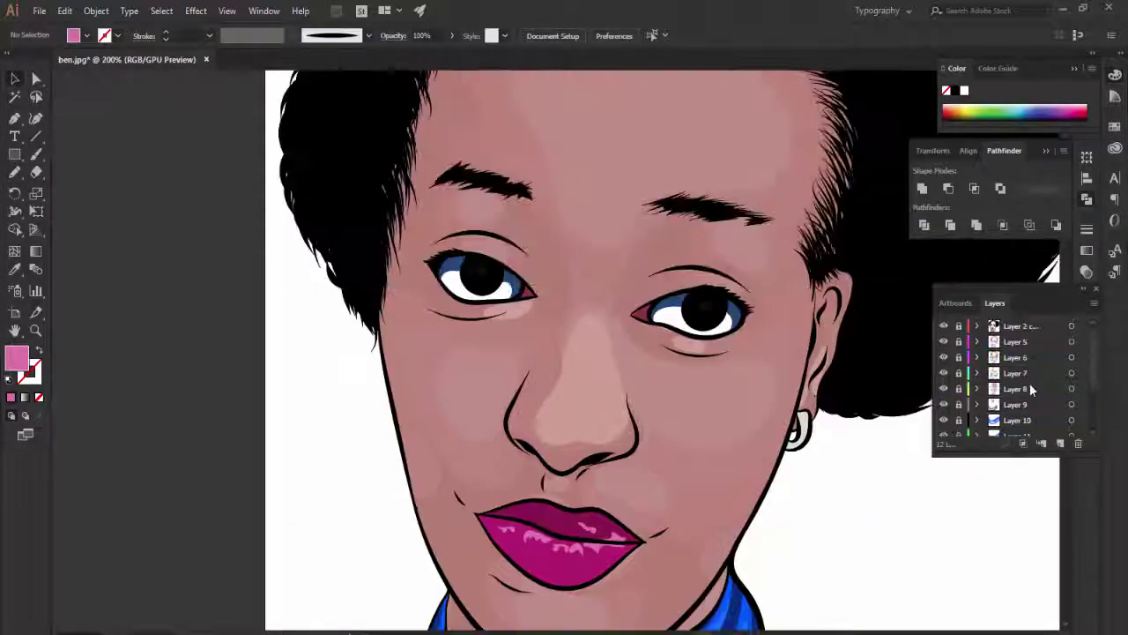
click(1061, 442)
Paint a white highlight dot and crescent catch-light on the left pupil.
alt+scroll(871, 396, up, 4)
scroll(617, 282, up, 2)
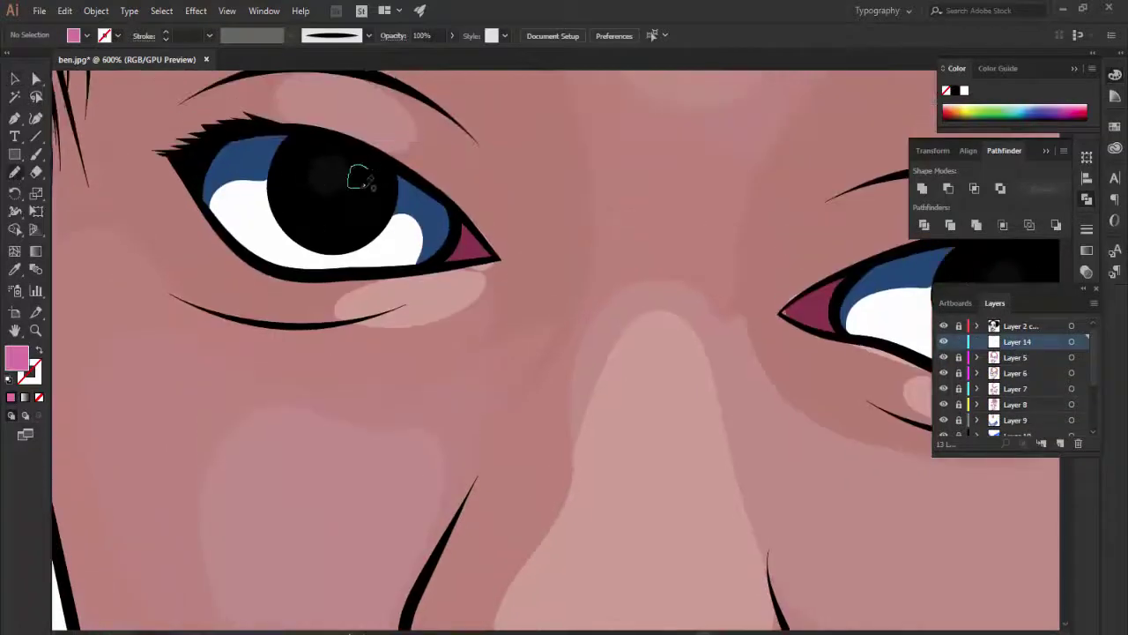
drag(357, 177, 368, 181)
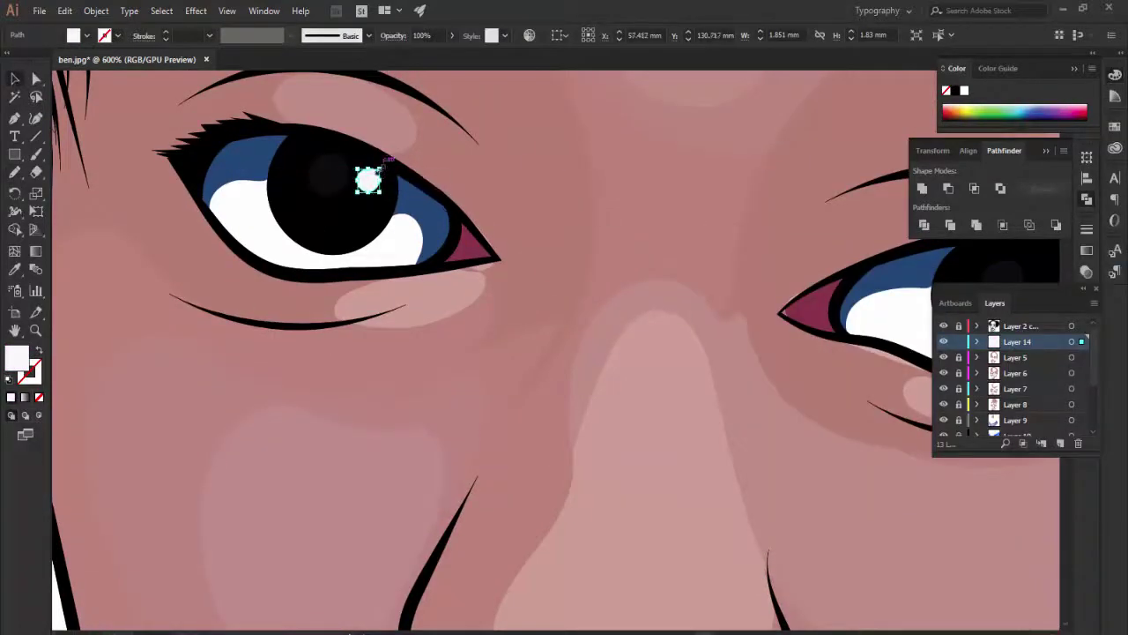
alt+scroll(353, 194, up, 1)
scroll(332, 217, up, 1)
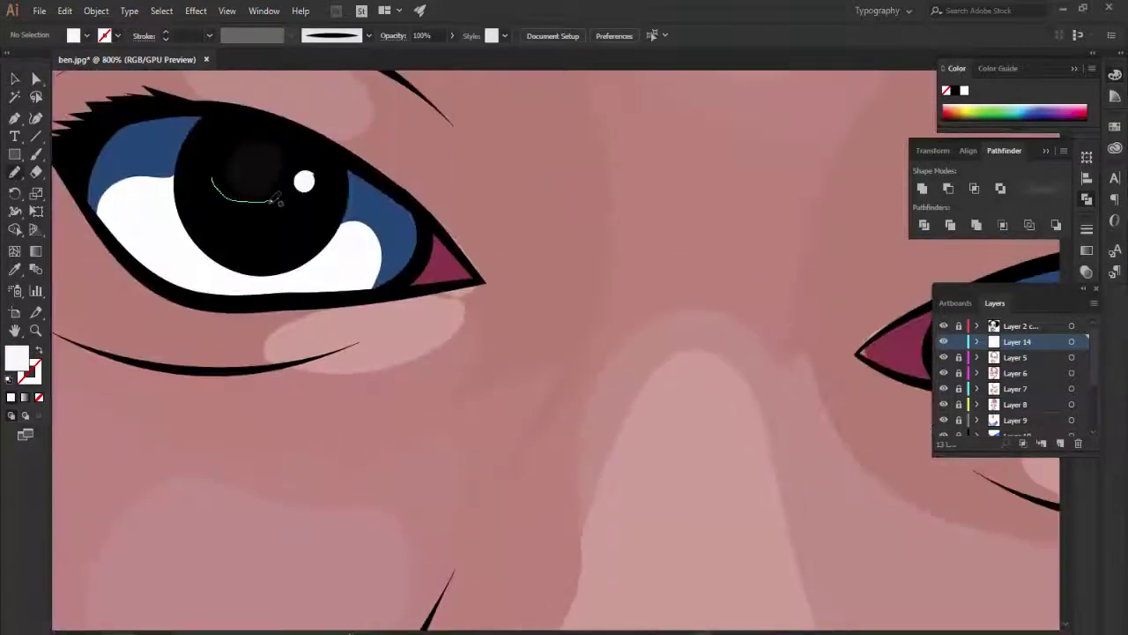
drag(277, 201, 278, 197)
key(ctrl+shift+a)
Copy the white dot and crescent into the right pupil.
scroll(461, 391, down, 3)
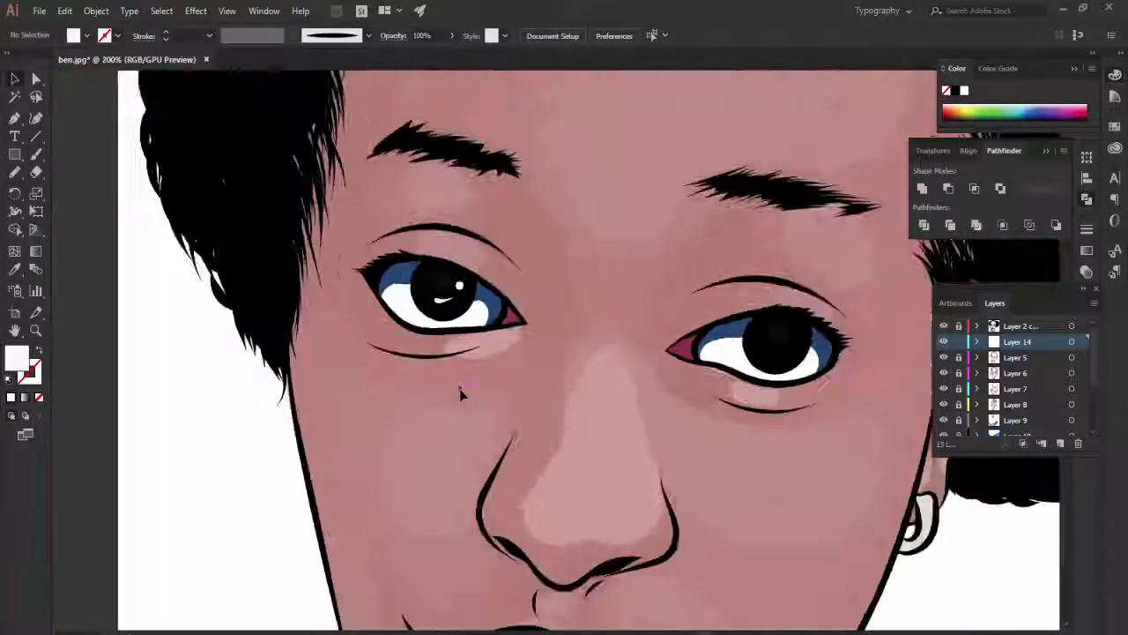
scroll(290, 220, up, 3)
drag(291, 220, 350, 238)
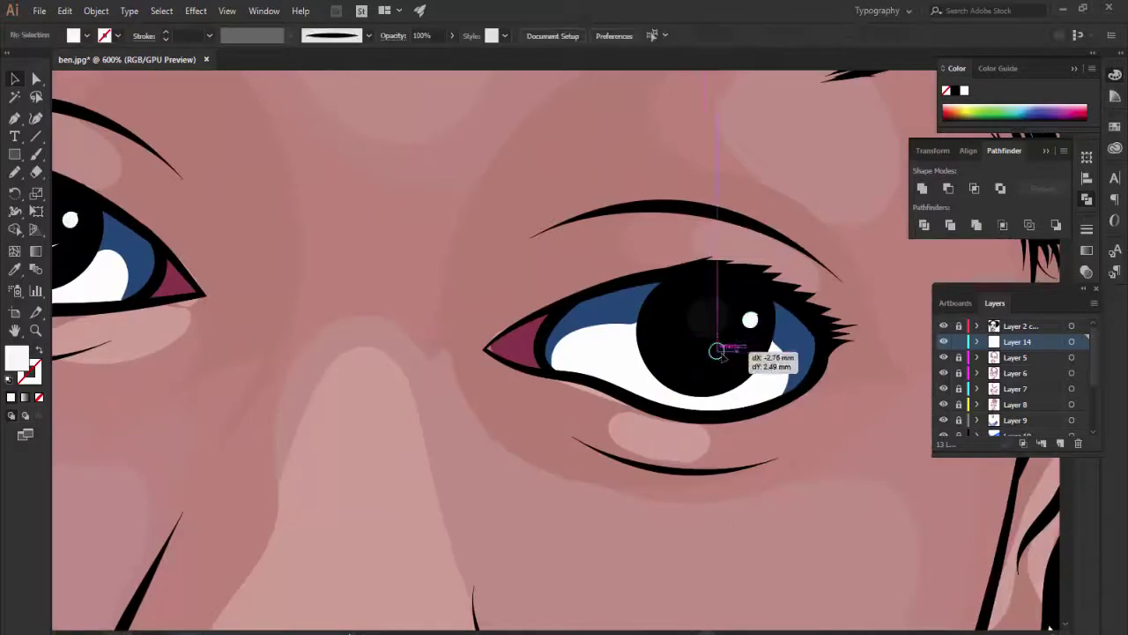
drag(913, 348, 717, 352)
scroll(717, 353, down, 3)
scroll(550, 355, up, 3)
drag(102, 273, 520, 333)
click(679, 347)
Add Layer 15 and pick a new light pink fill colour.
scroll(680, 348, up, 2)
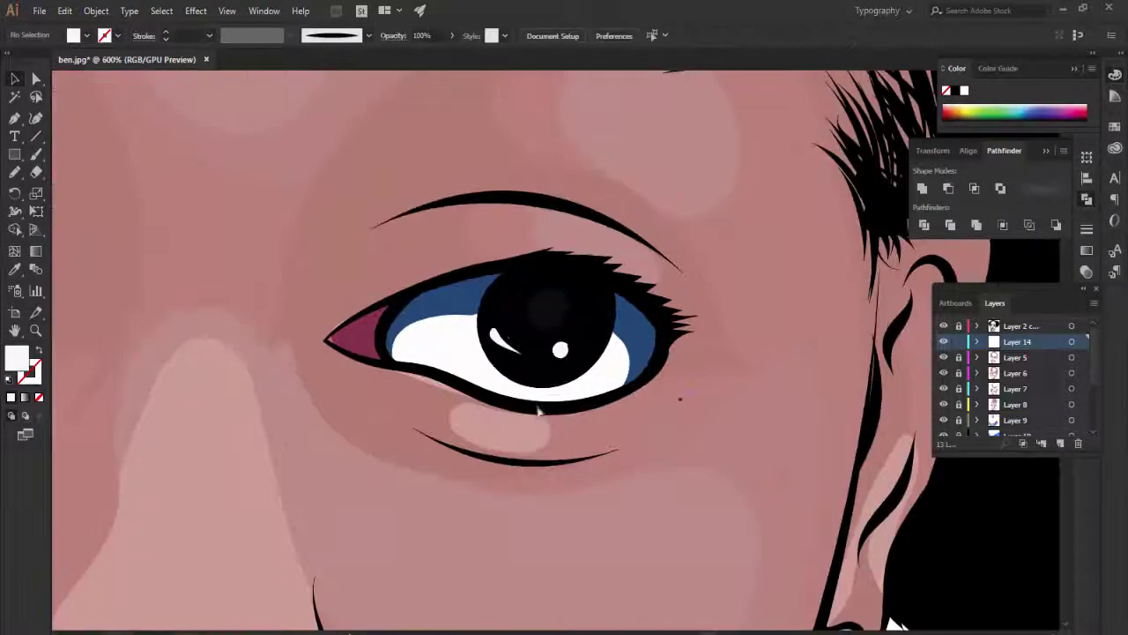
scroll(688, 397, down, 2)
scroll(691, 429, down, 5)
scroll(692, 424, up, 5)
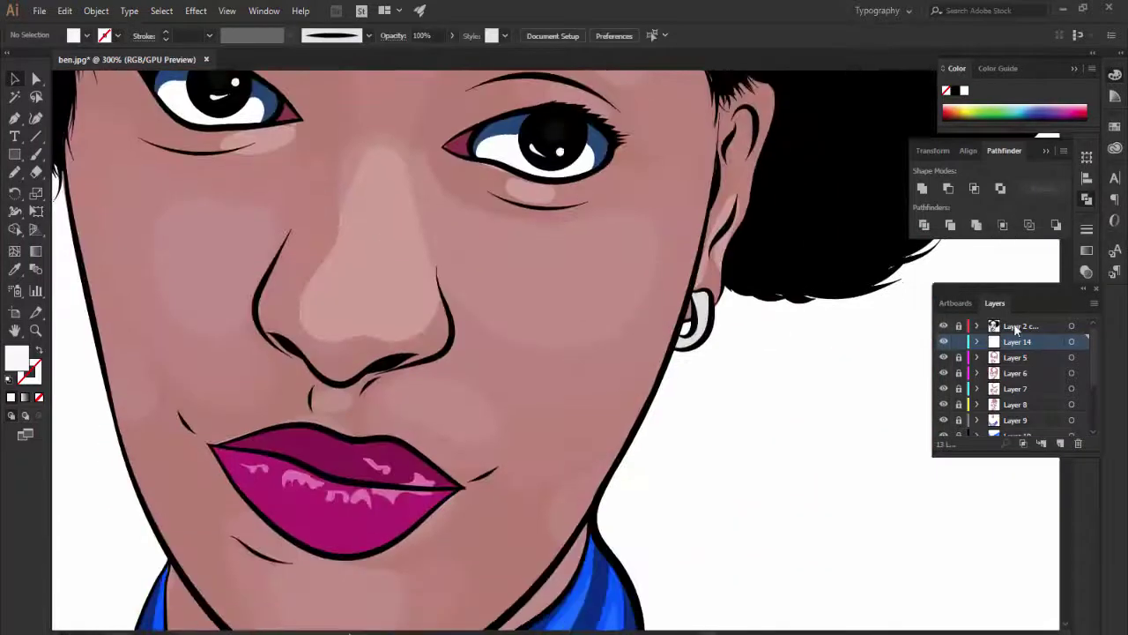
key(ctrl+l)
scroll(346, 243, up, 1)
double_click(16, 357)
Paint light pink highlights down the nose bridge, on the cheek and above the left eye.
click(1075, 322)
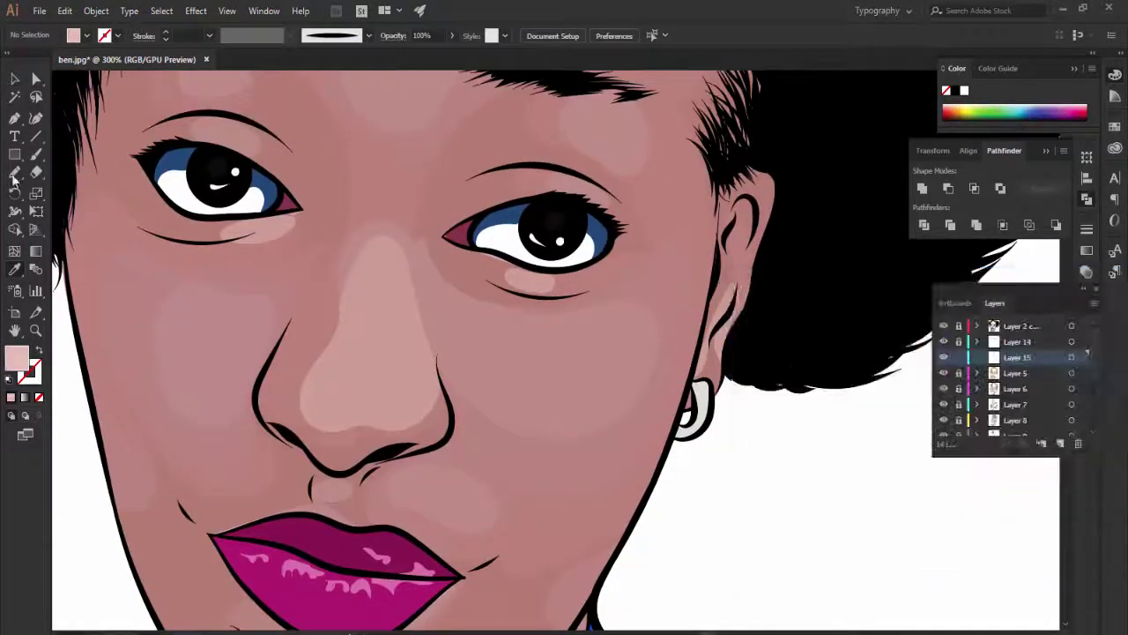
scroll(388, 349, down, 2)
drag(392, 350, 374, 264)
scroll(623, 315, up, 1)
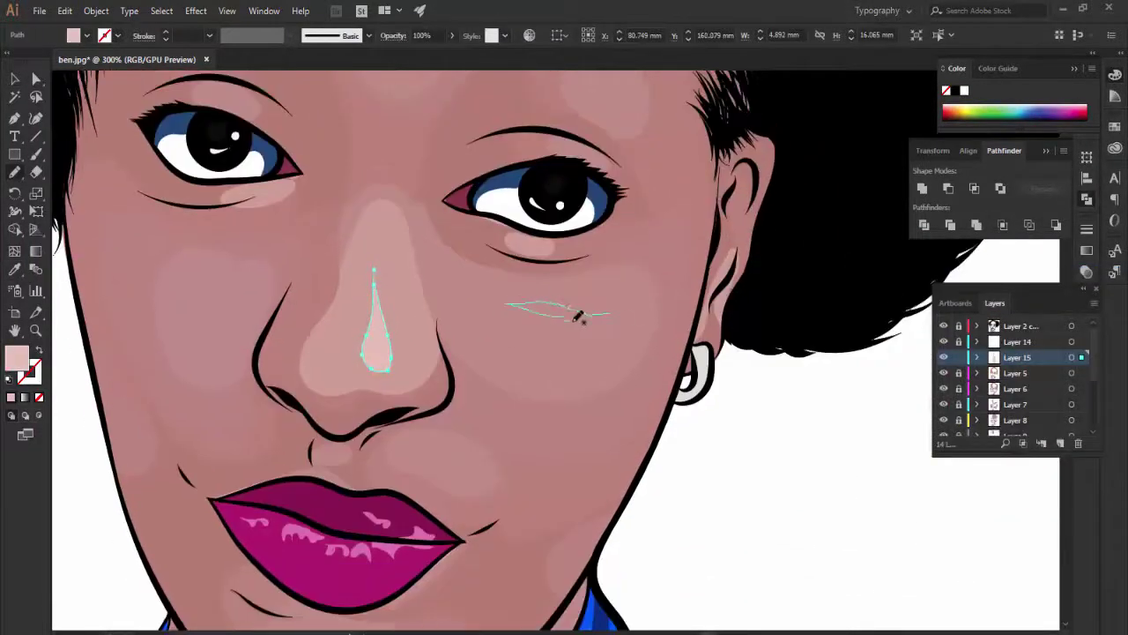
drag(577, 315, 592, 310)
scroll(582, 318, down, 3)
scroll(387, 410, up, 3)
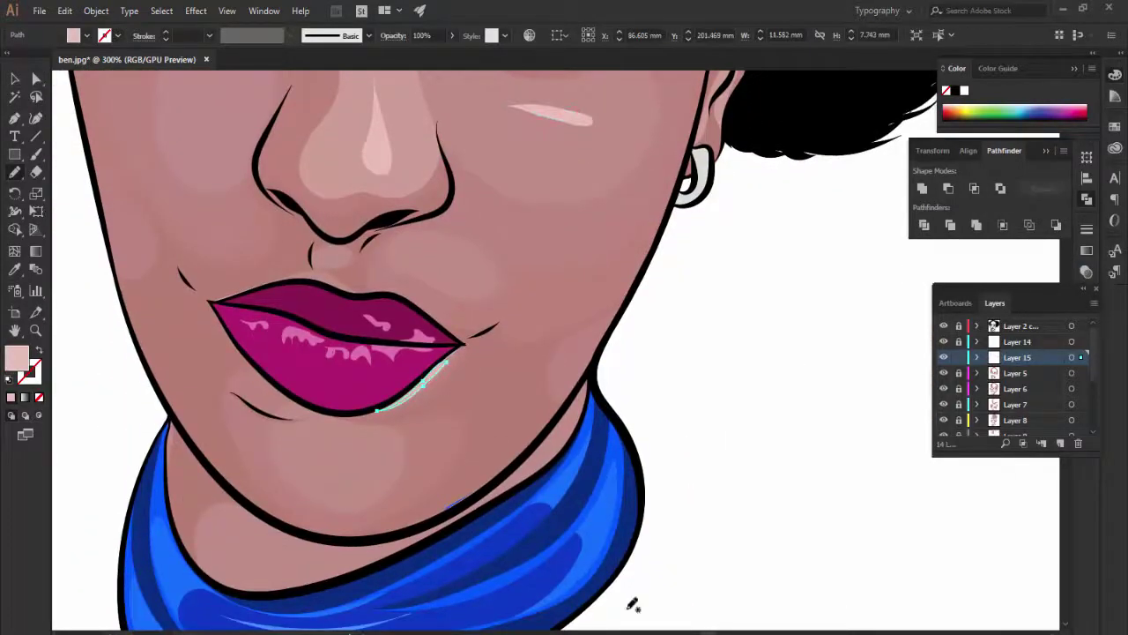
scroll(633, 604, down, 3)
scroll(655, 278, up, 3)
scroll(617, 352, up, 3)
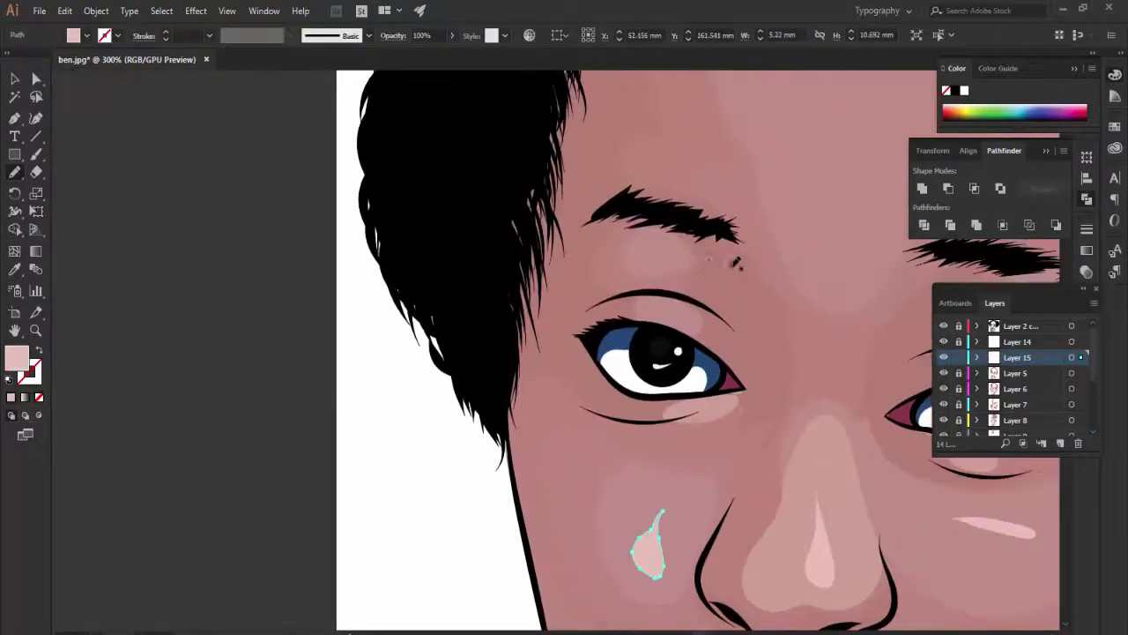
scroll(564, 309, down, 2)
scroll(564, 309, up, 2)
drag(544, 308, 573, 304)
Paint light pink highlights along the ear edge and on the chin, then deselect.
scroll(684, 413, up, 3)
scroll(599, 349, right, 3)
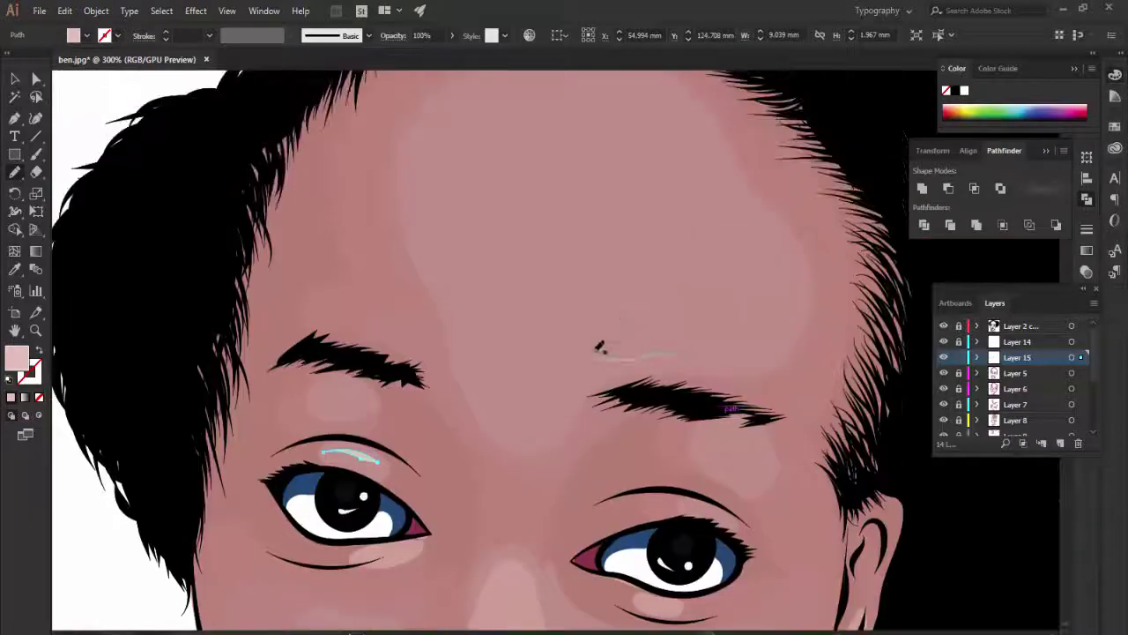
key(comma)
scroll(748, 365, down, 2)
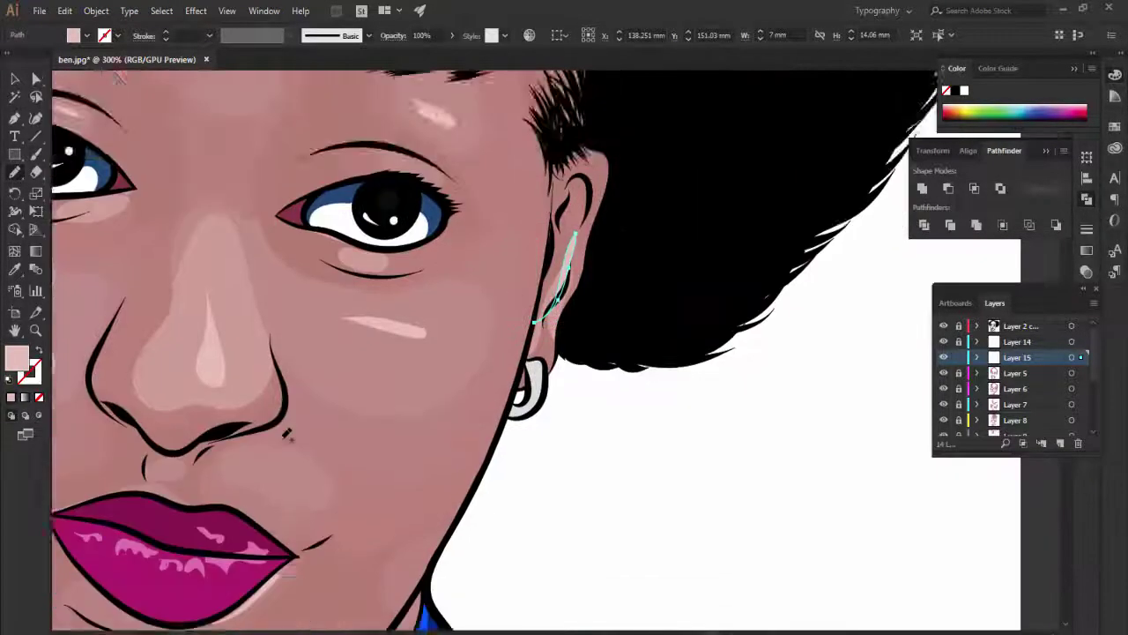
scroll(287, 431, down, 2)
drag(286, 444, 248, 418)
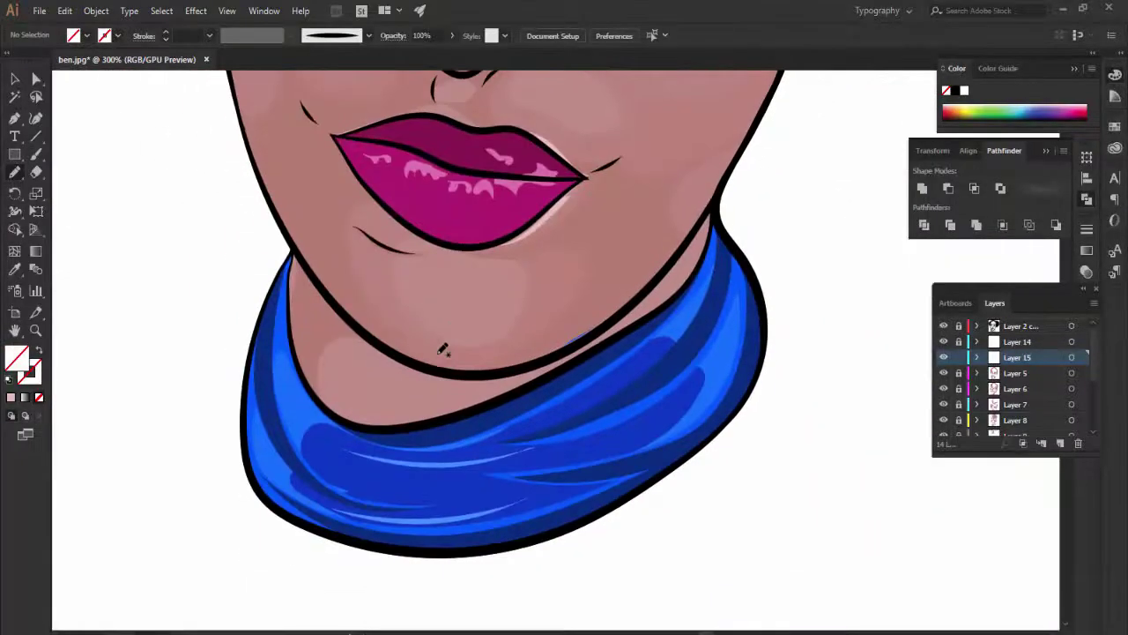
drag(483, 328, 414, 310)
click(12, 75)
key(ctrl+shift+a)
scroll(647, 340, up, 3)
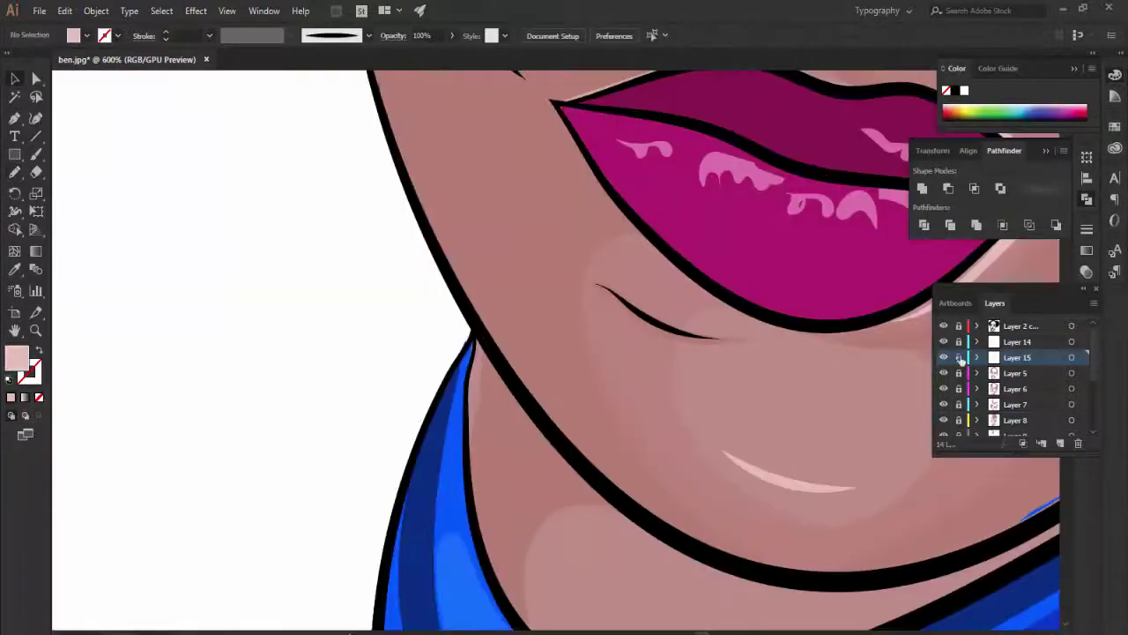
Add a new layer and set a darker brown fill for shadow strokes.
double_click(16, 356)
click(821, 396)
click(1076, 322)
scroll(732, 300, down, 1)
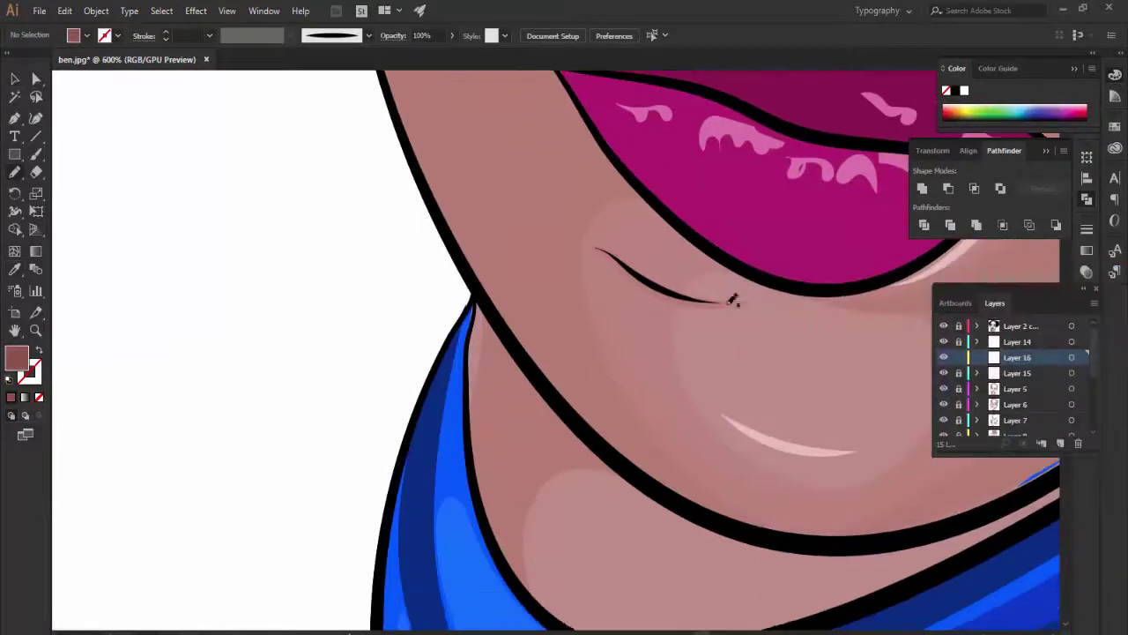
scroll(723, 292, up, 5)
drag(491, 326, 547, 378)
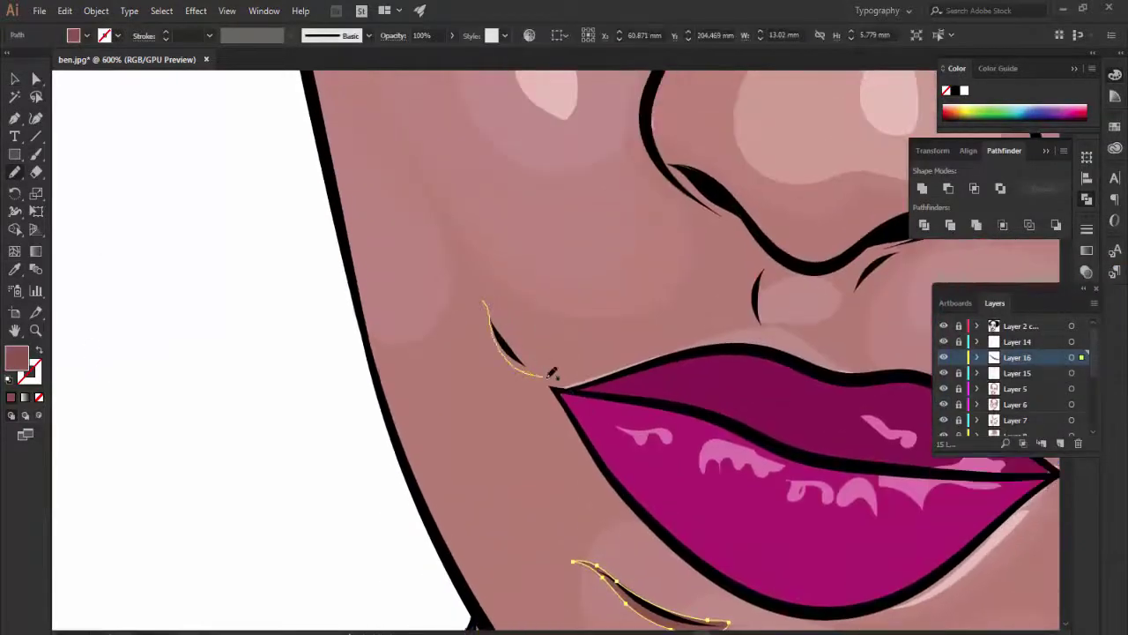
scroll(385, 251, right, 8)
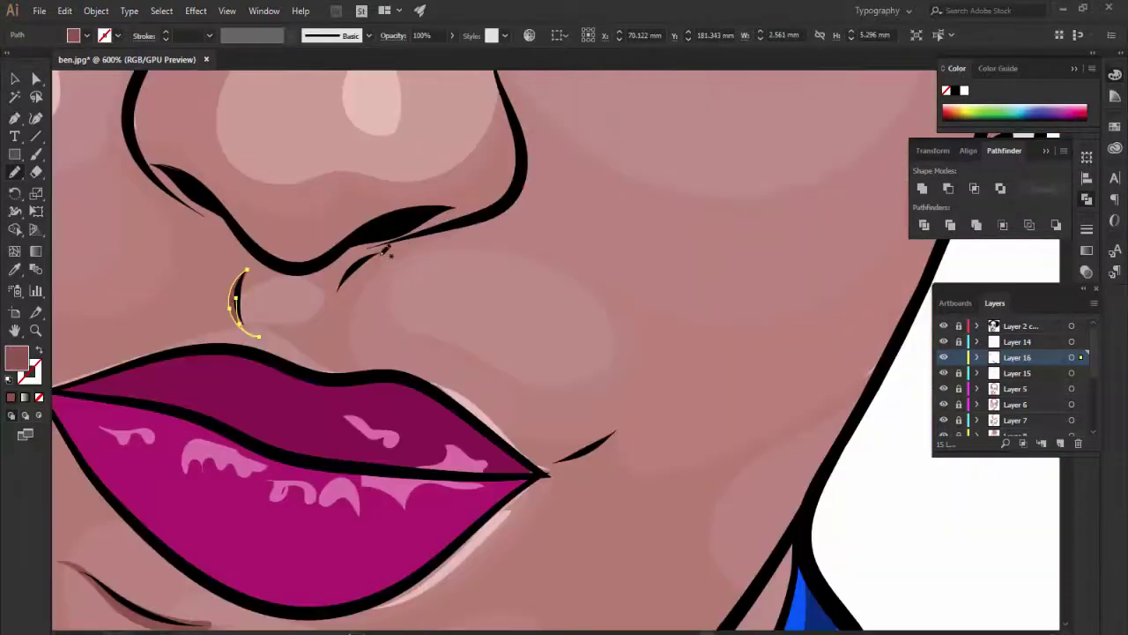
scroll(802, 329, up, 5)
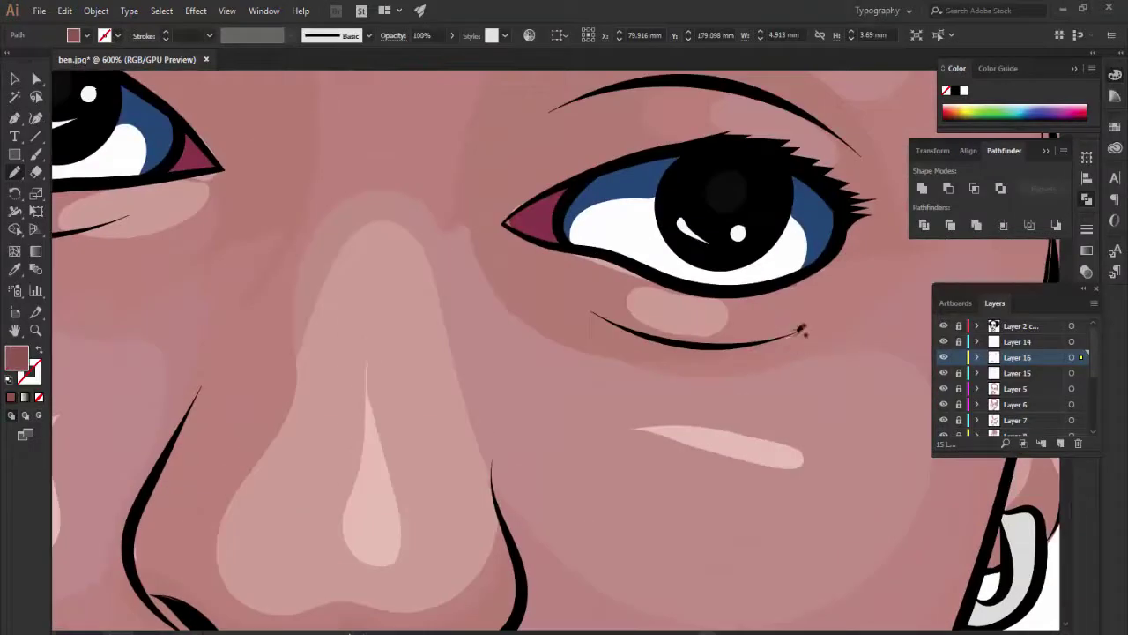
click(11, 397)
scroll(564, 352, up, 2)
Draw brown shadows under both eye lines, along the eye crease and the upper-lid lashes.
drag(856, 252, 536, 214)
scroll(564, 353, left, 8)
drag(718, 306, 604, 333)
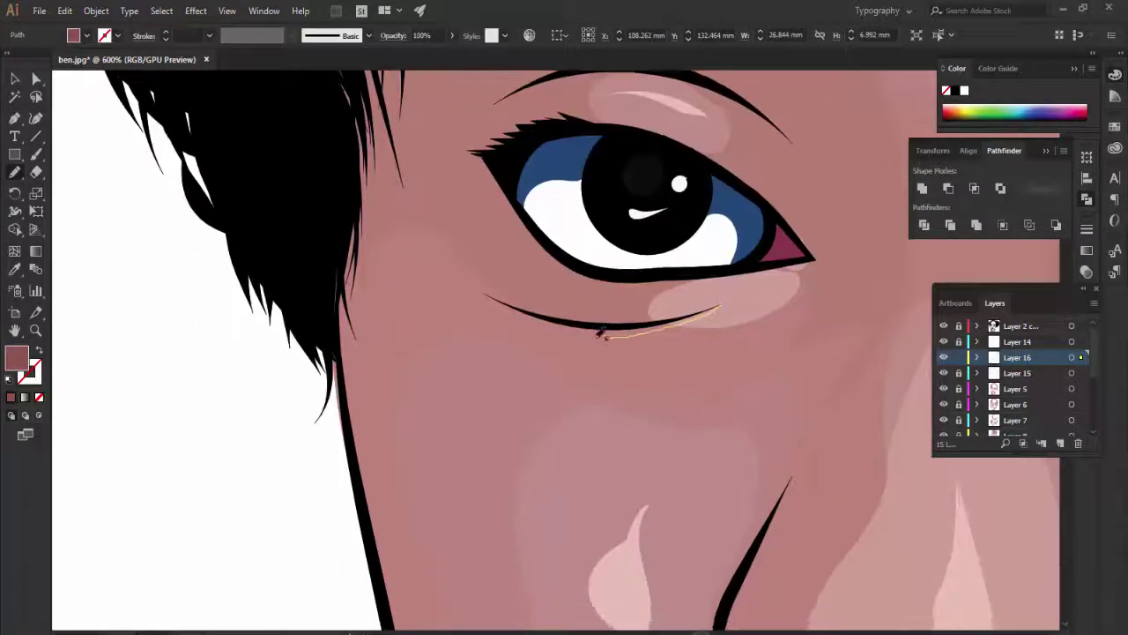
scroll(798, 281, up, 2)
drag(509, 243, 478, 254)
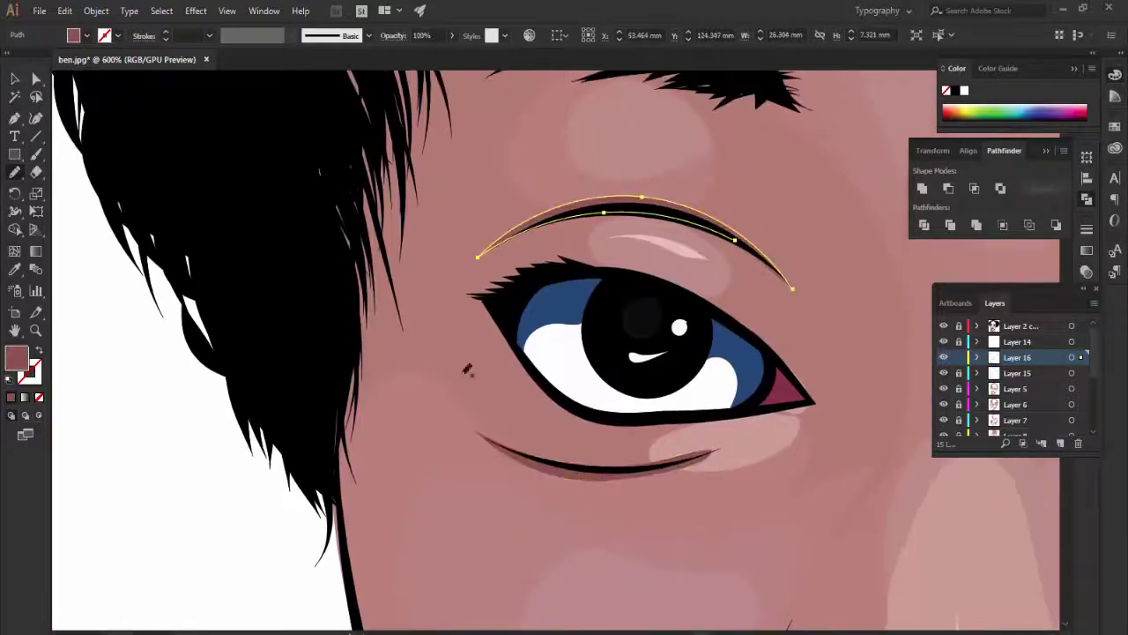
scroll(515, 388, down, 5)
scroll(515, 405, up, 5)
drag(394, 392, 363, 388)
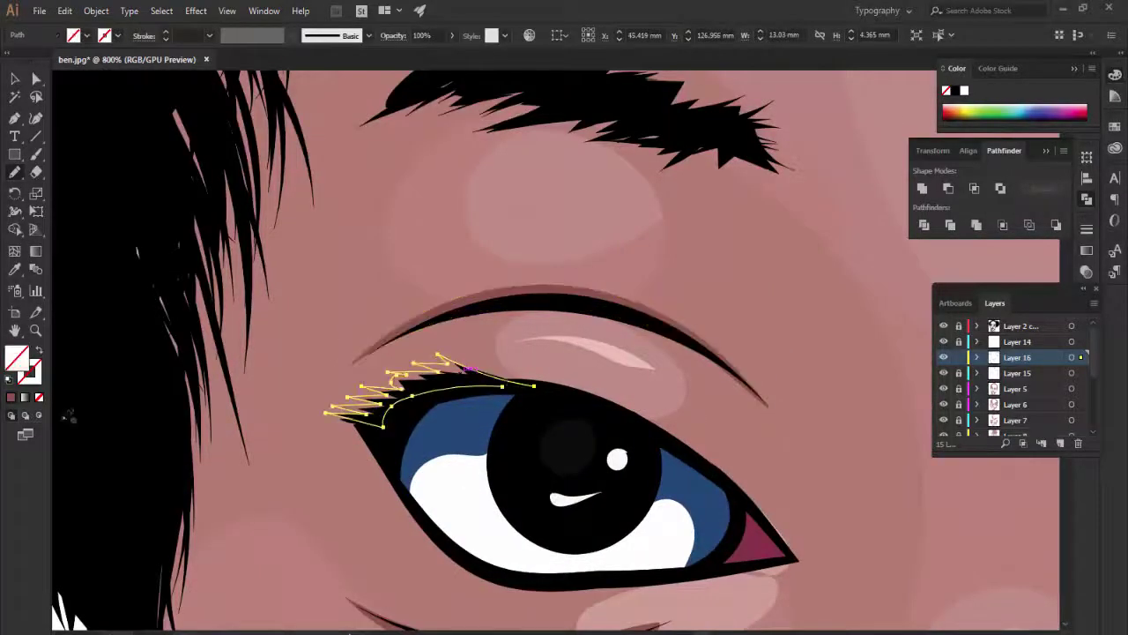
Draw a dark shading shape inside the ear, then deselect and view the portrait.
scroll(379, 379, down, 2)
scroll(538, 344, down, 3)
scroll(411, 345, up, 6)
scroll(565, 353, right, 10)
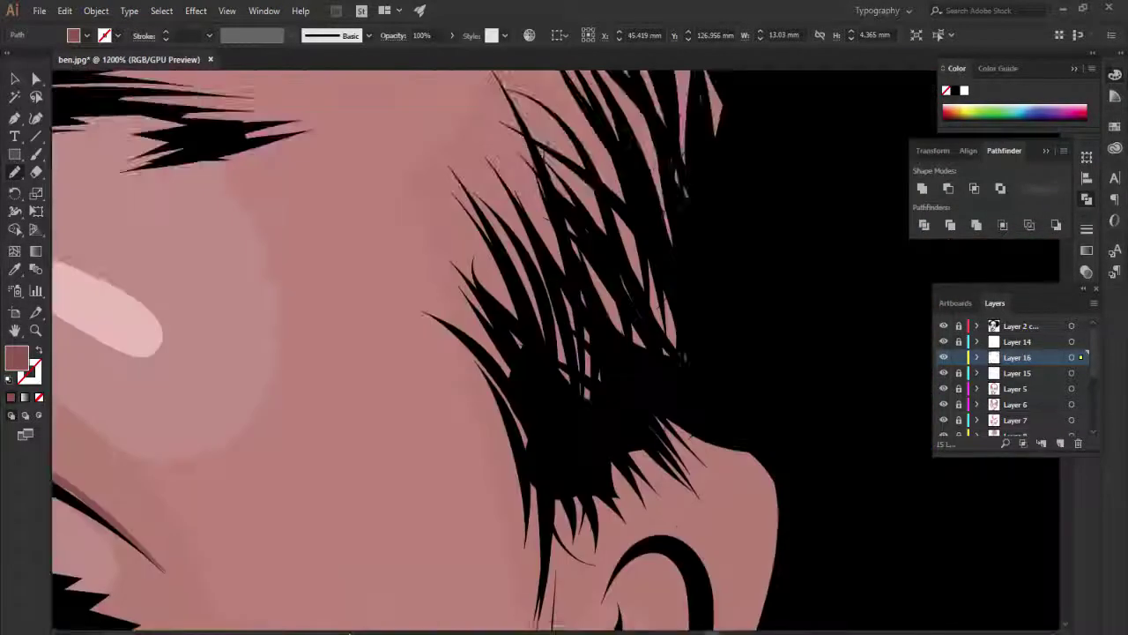
drag(602, 426, 659, 522)
drag(617, 614, 617, 620)
scroll(548, 249, down, 3)
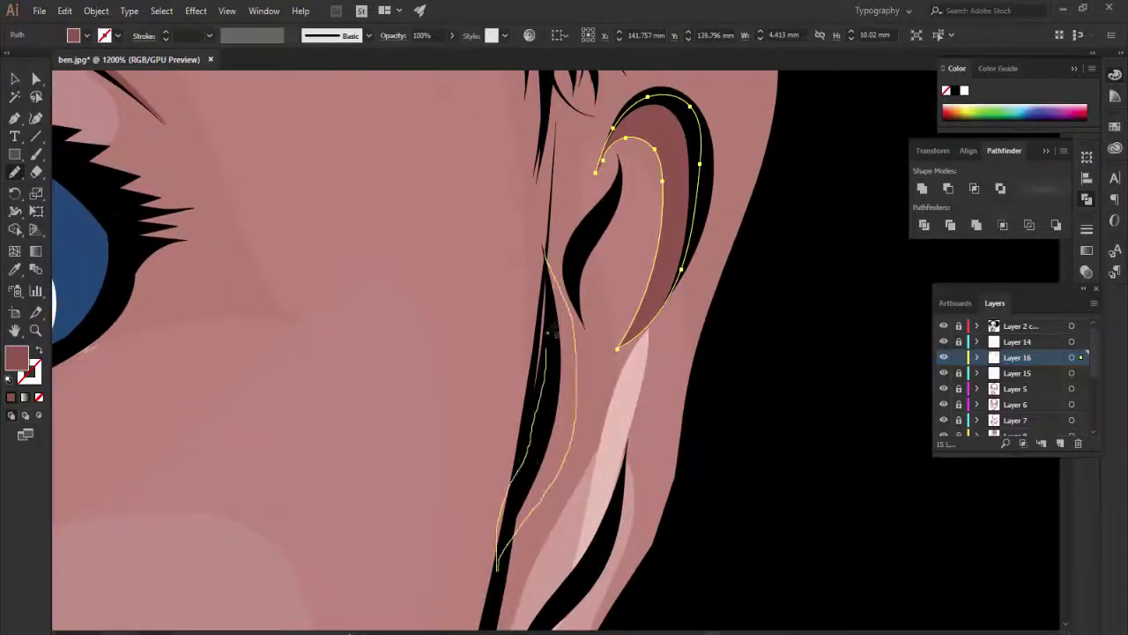
scroll(556, 333, down, 5)
key(ctrl+shift+a)
scroll(741, 416, down, 1)
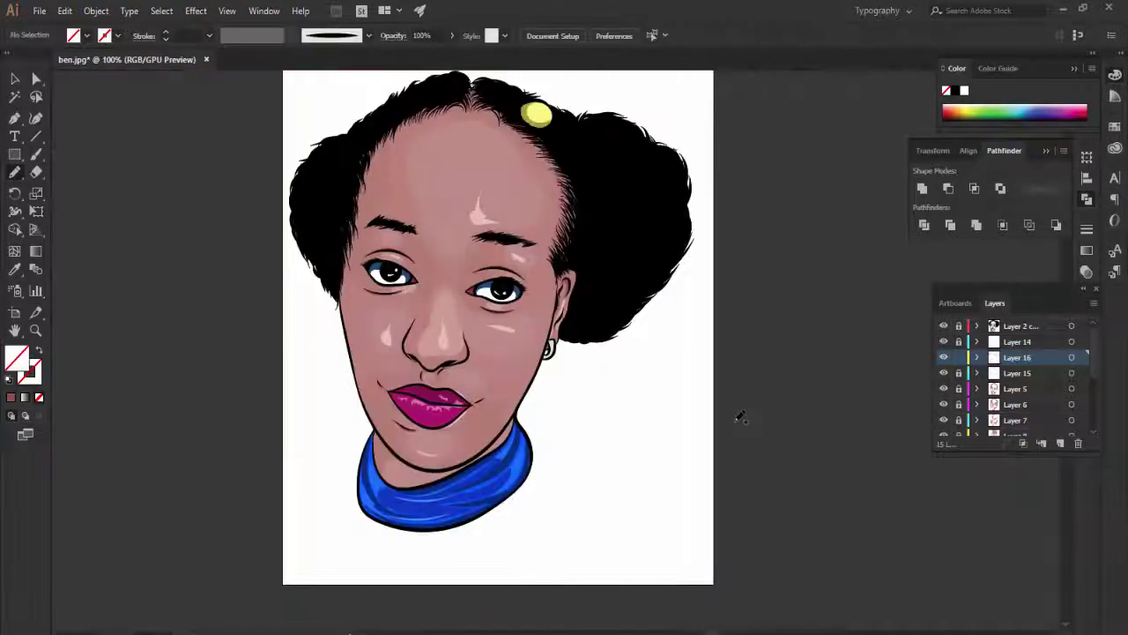
scroll(554, 351, up, 5)
scroll(690, 289, left, 5)
scroll(690, 289, down, 2)
drag(657, 323, 657, 322)
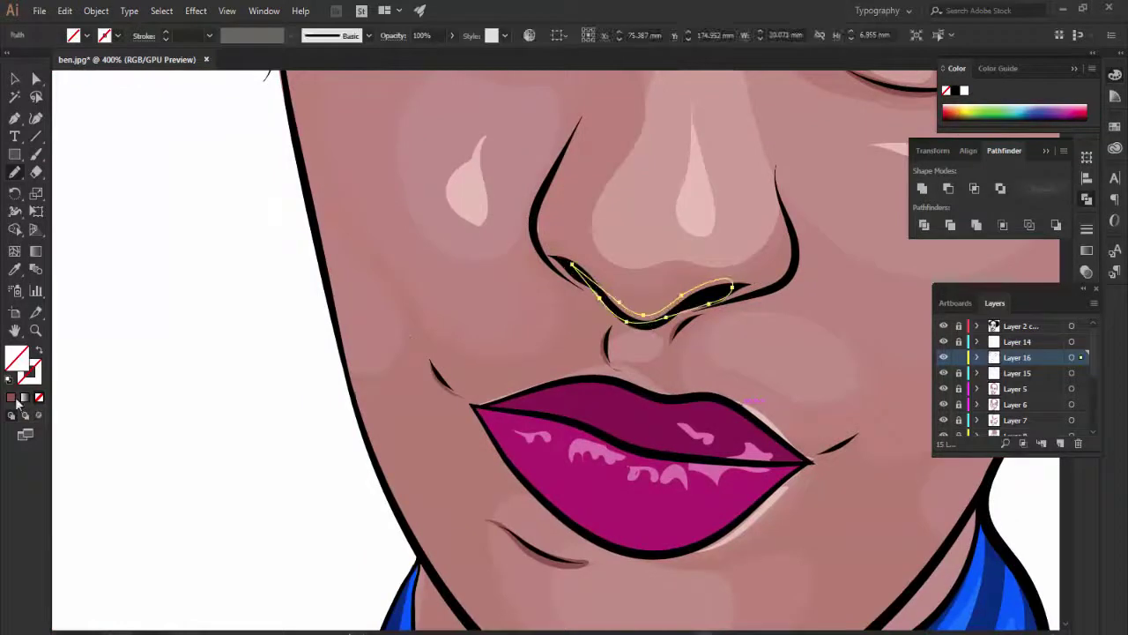
scroll(657, 322, down, 1)
scroll(1014, 387, down, 3)
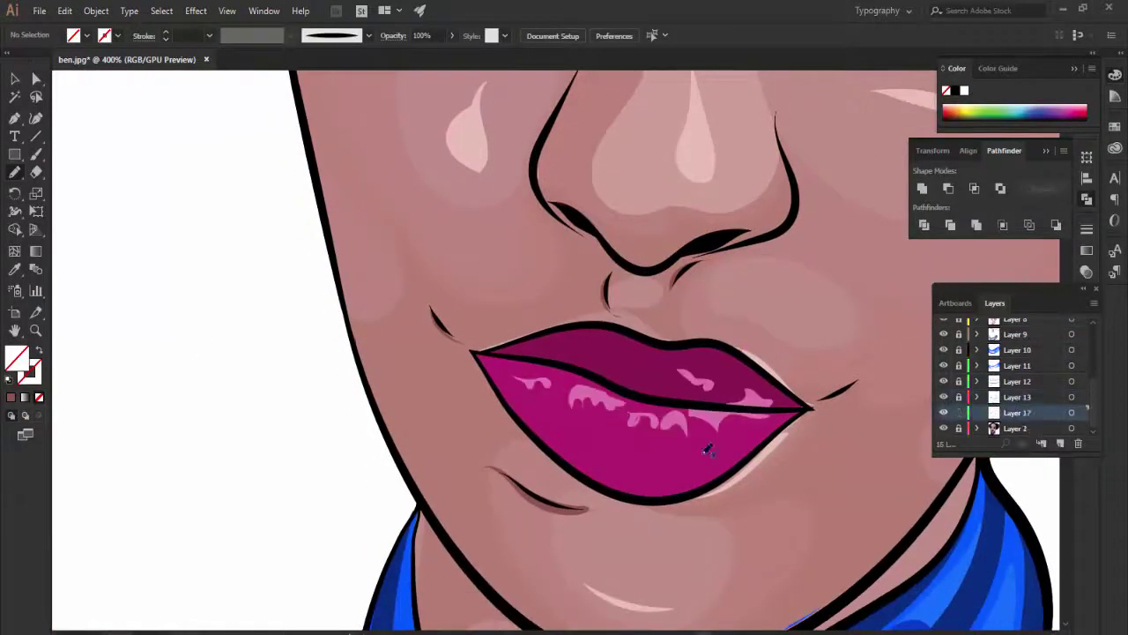
Hide Layer 2 to reveal the photo and draw the lower-lip shading shape.
scroll(678, 485, up, 2)
click(943, 429)
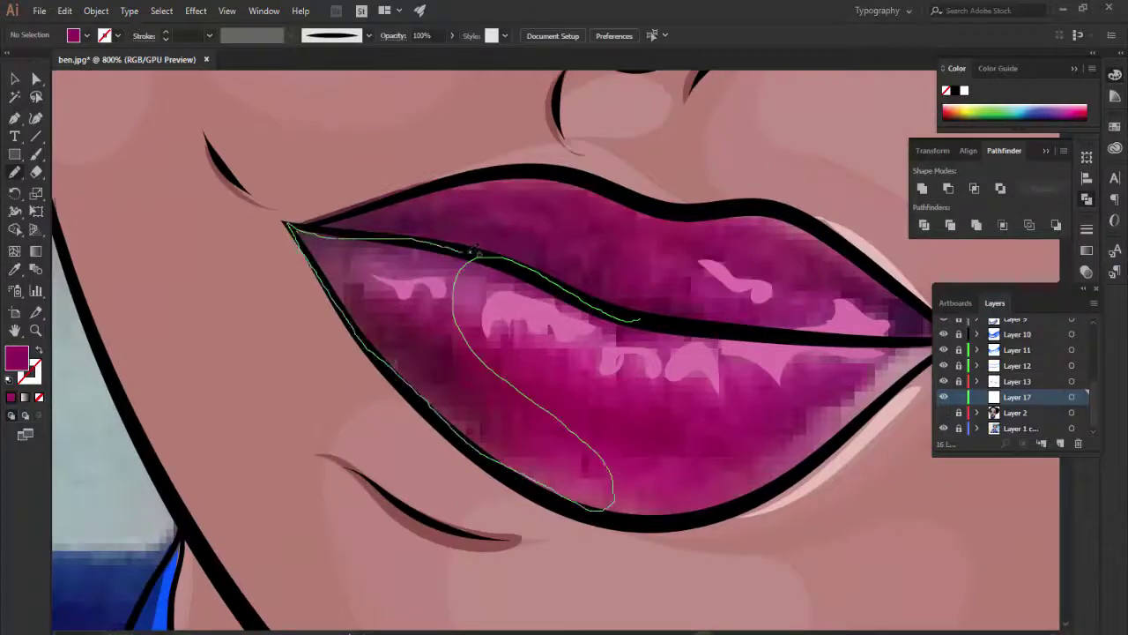
drag(473, 251, 473, 253)
drag(917, 349, 758, 460)
drag(691, 501, 549, 453)
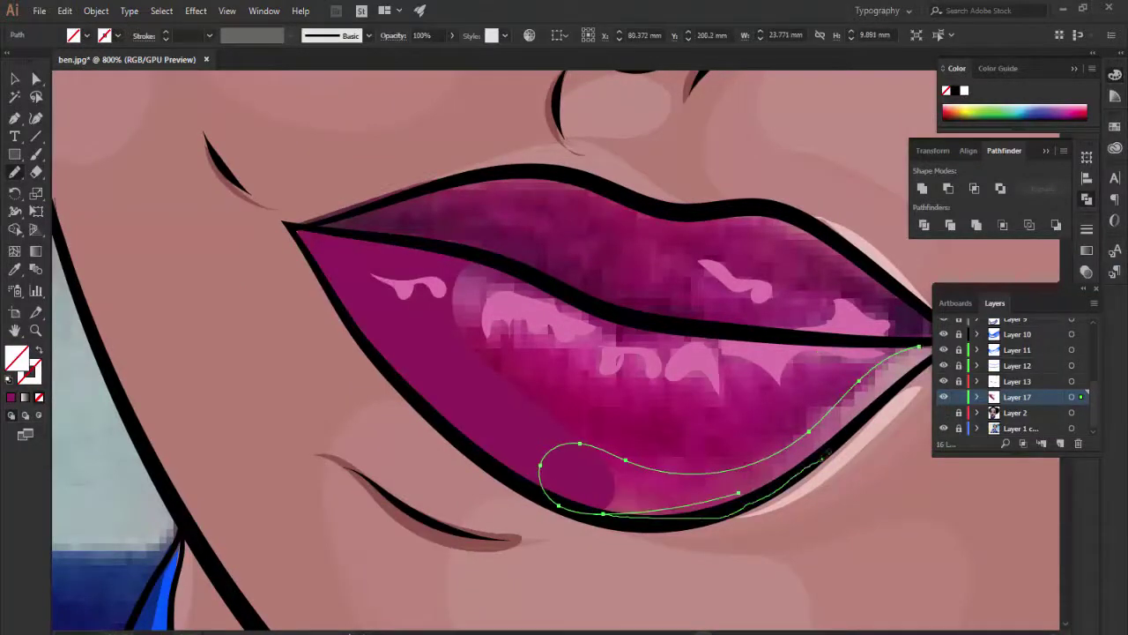
Draw the upper-lip shading shape along the lip edge.
scroll(617, 397, up, 1)
drag(518, 305, 660, 305)
key(ctrl+z)
drag(577, 267, 555, 308)
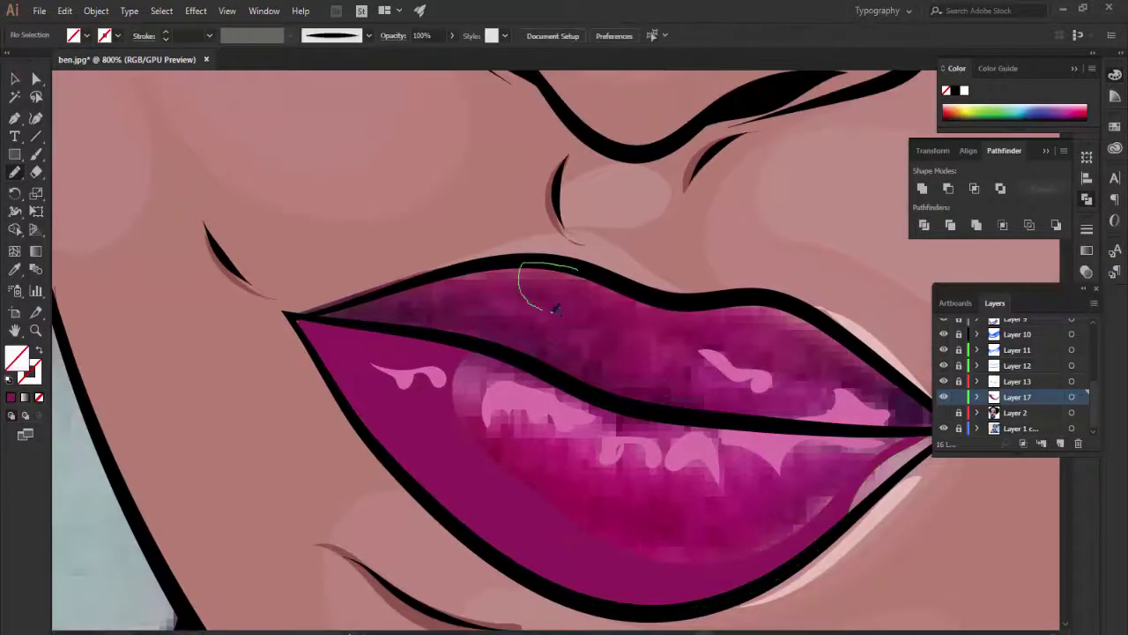
drag(900, 366, 917, 386)
drag(917, 385, 626, 295)
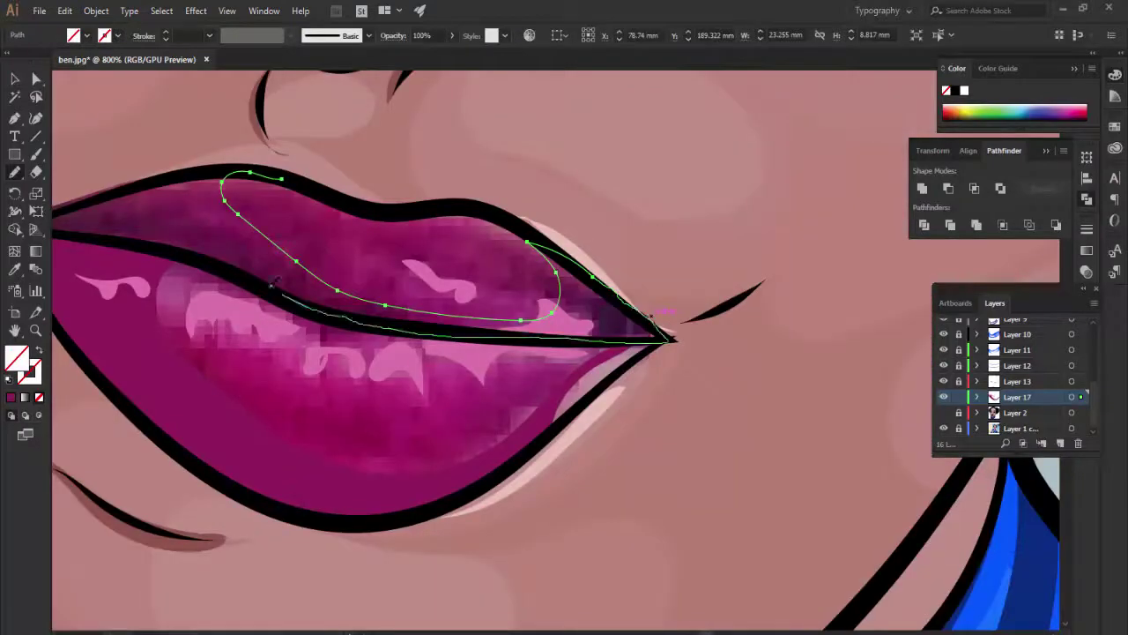
scroll(656, 176, left, 5)
scroll(401, 216, down, 5)
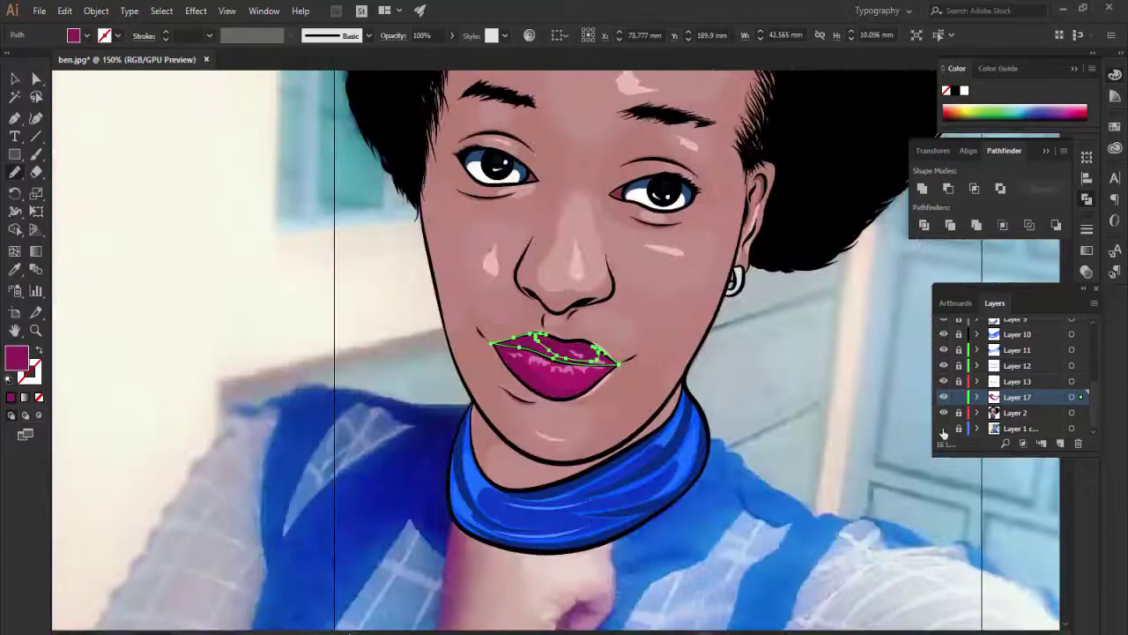
Hide the reference photo again and colour the lip shading dark magenta #891950.
click(730, 291)
scroll(705, 324, up, 4)
scroll(705, 324, down, 2)
click(564, 238)
double_click(16, 357)
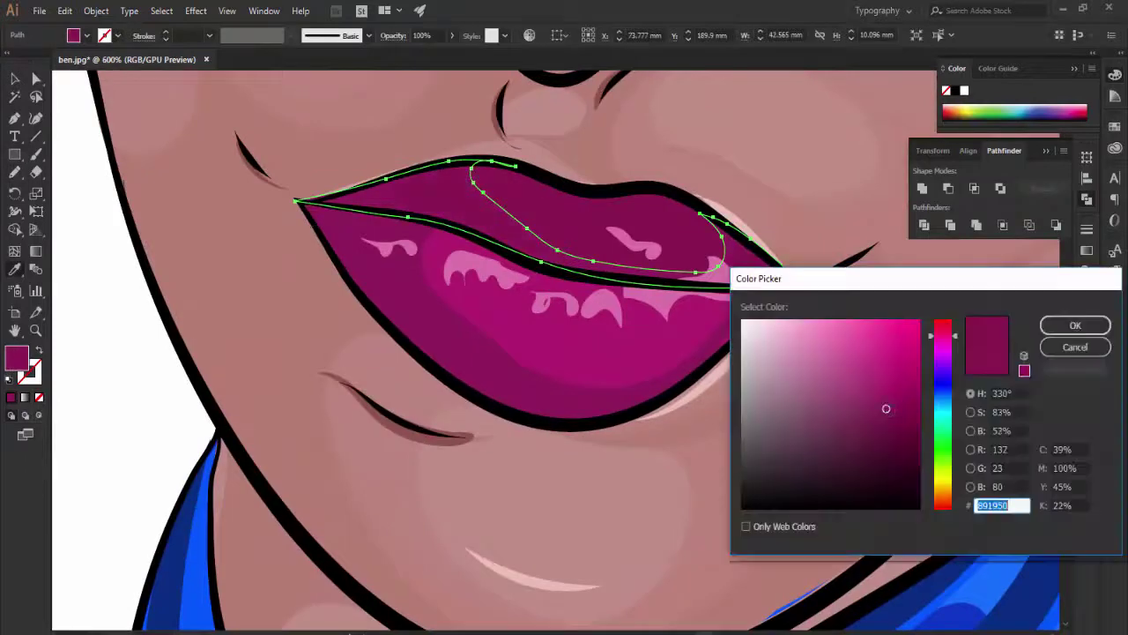
click(1076, 325)
click(819, 452)
scroll(820, 451, down, 3)
scroll(820, 451, down, 3)
Add Layer 18 and draw a horizontal line across the artboard top with a grey-to-black gradient stroke.
click(1058, 443)
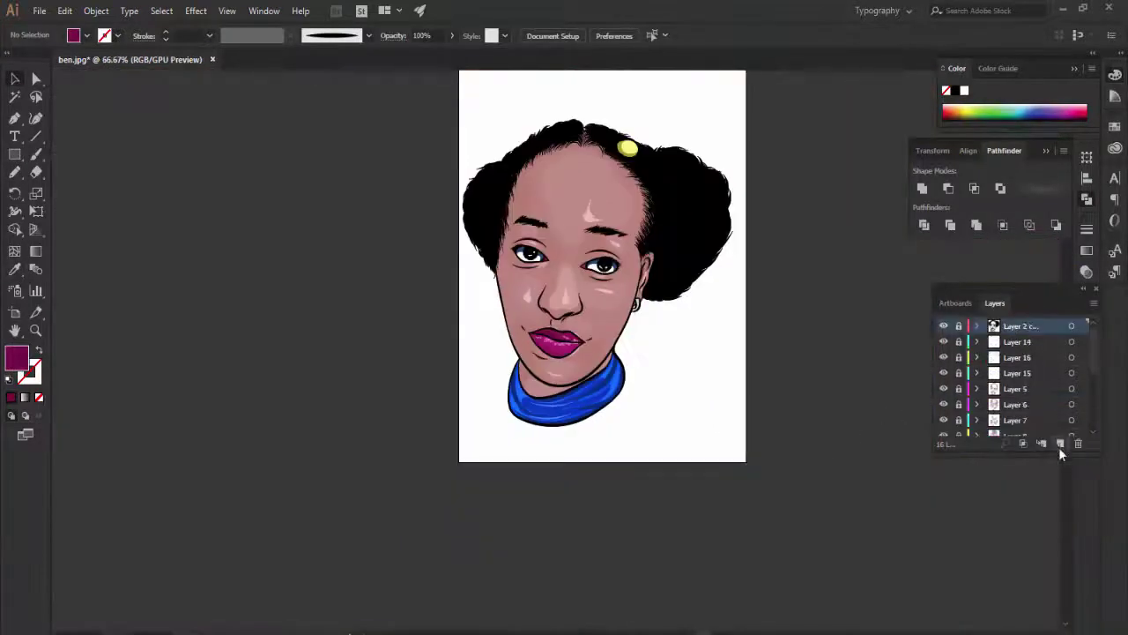
scroll(847, 331, up, 1)
scroll(847, 331, up, 2)
click(35, 136)
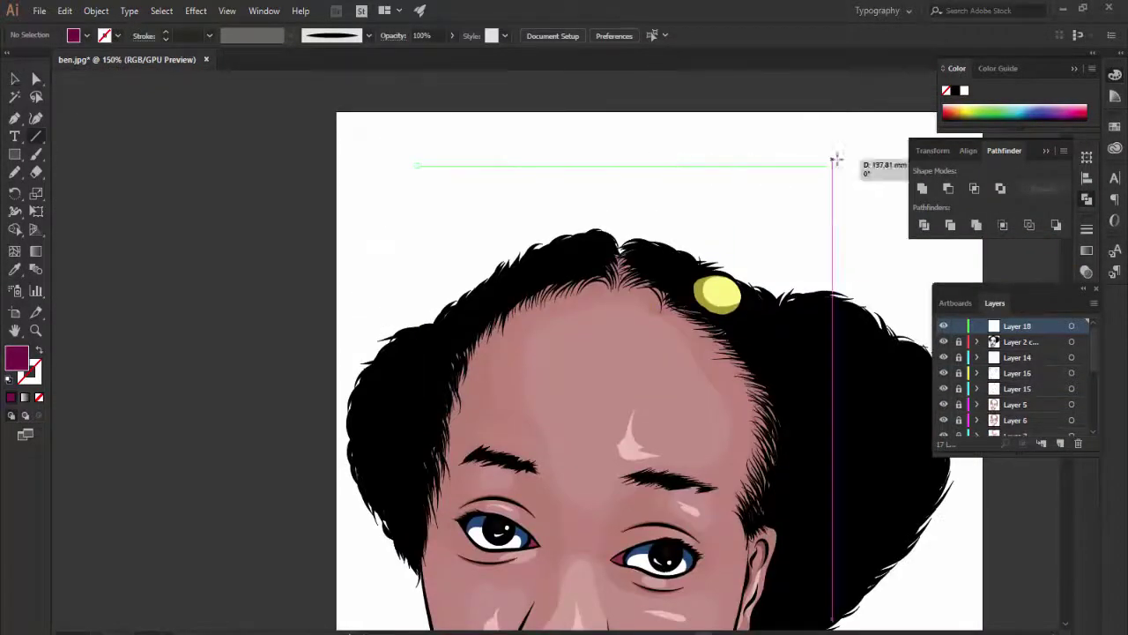
drag(418, 165, 895, 165)
double_click(16, 357)
click(1075, 326)
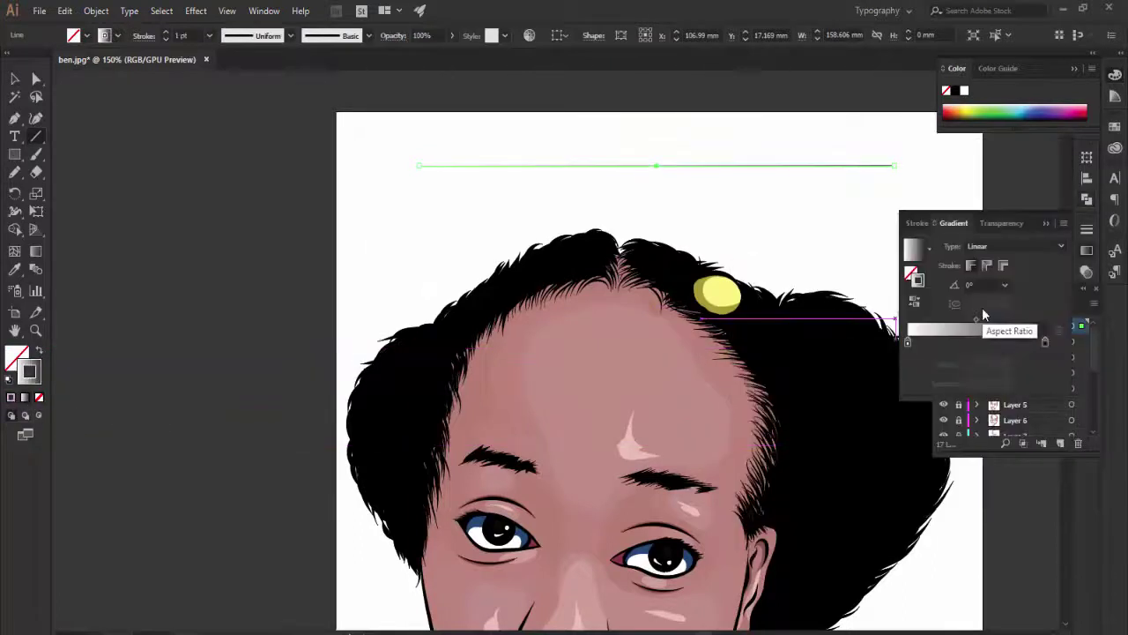
click(1046, 343)
double_click(24, 352)
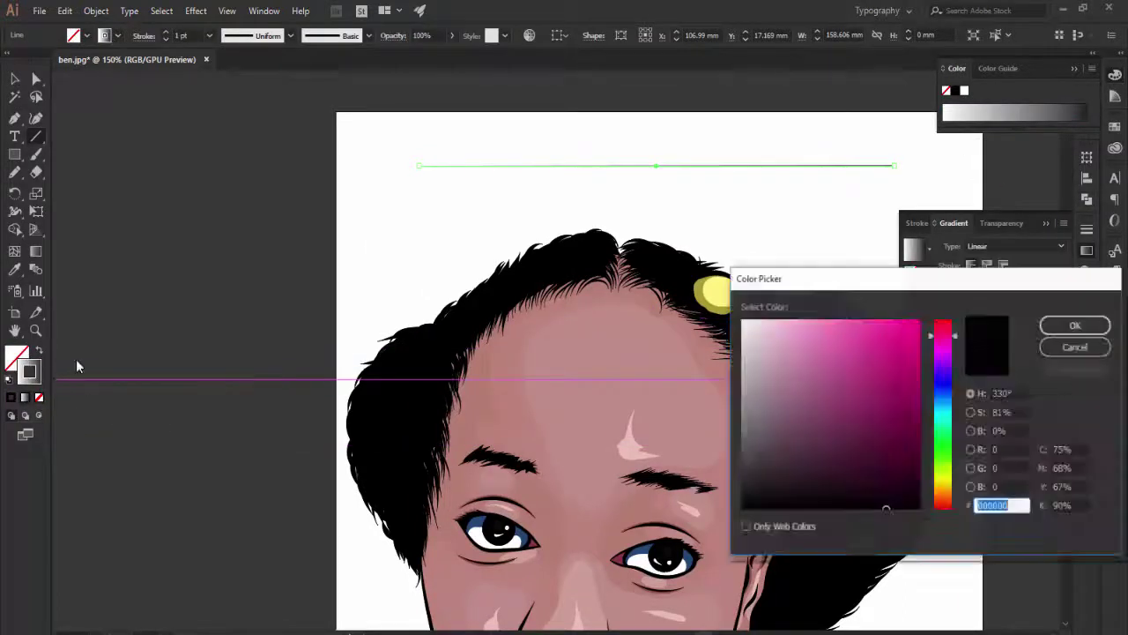
key(Escape)
Give the line a 9 pt tapered width-profile stroke and lengthen it.
click(166, 32)
click(166, 31)
click(166, 31)
click(165, 32)
click(166, 33)
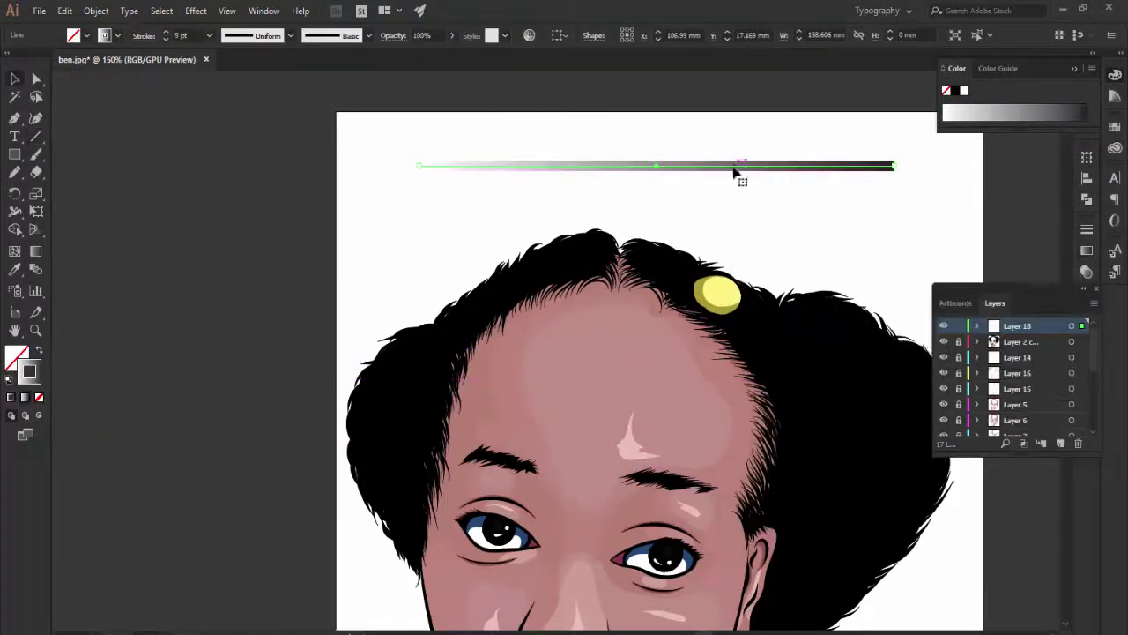
drag(893, 165, 979, 164)
click(291, 35)
click(268, 53)
Try making a new brush from the line, then delete the line and switch to the brush tool.
click(338, 35)
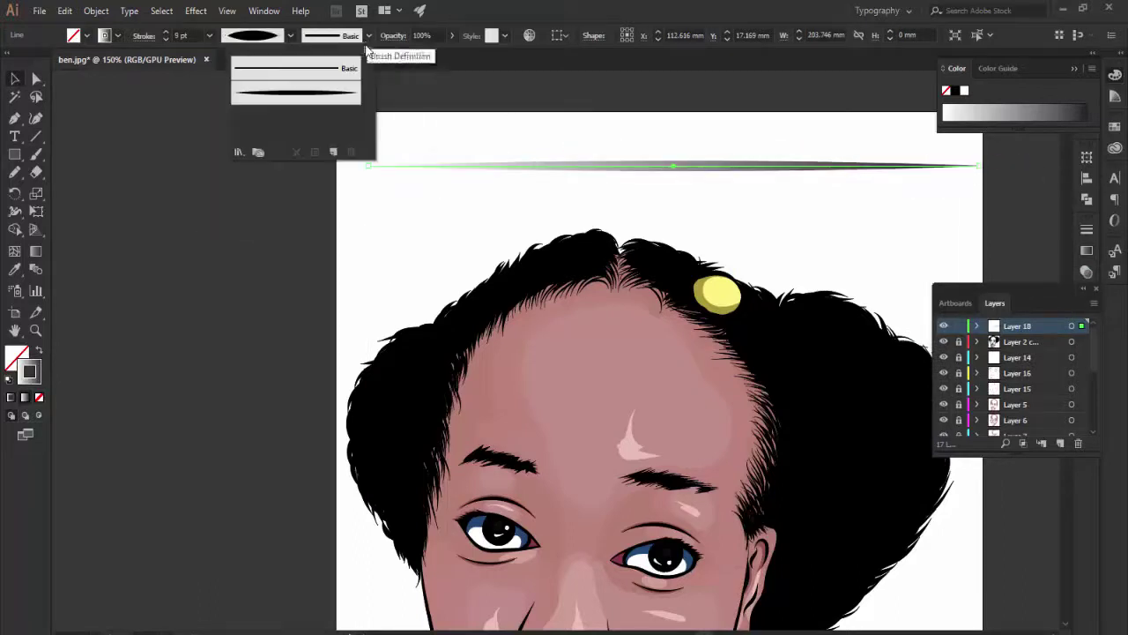
click(698, 348)
click(369, 35)
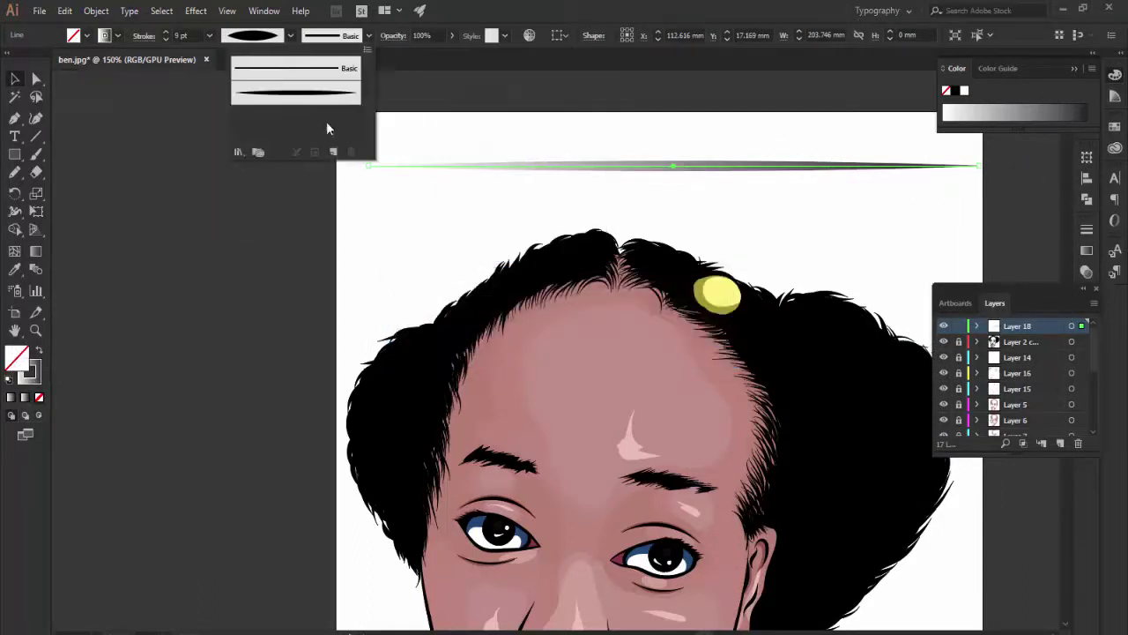
click(333, 152)
click(700, 350)
click(556, 227)
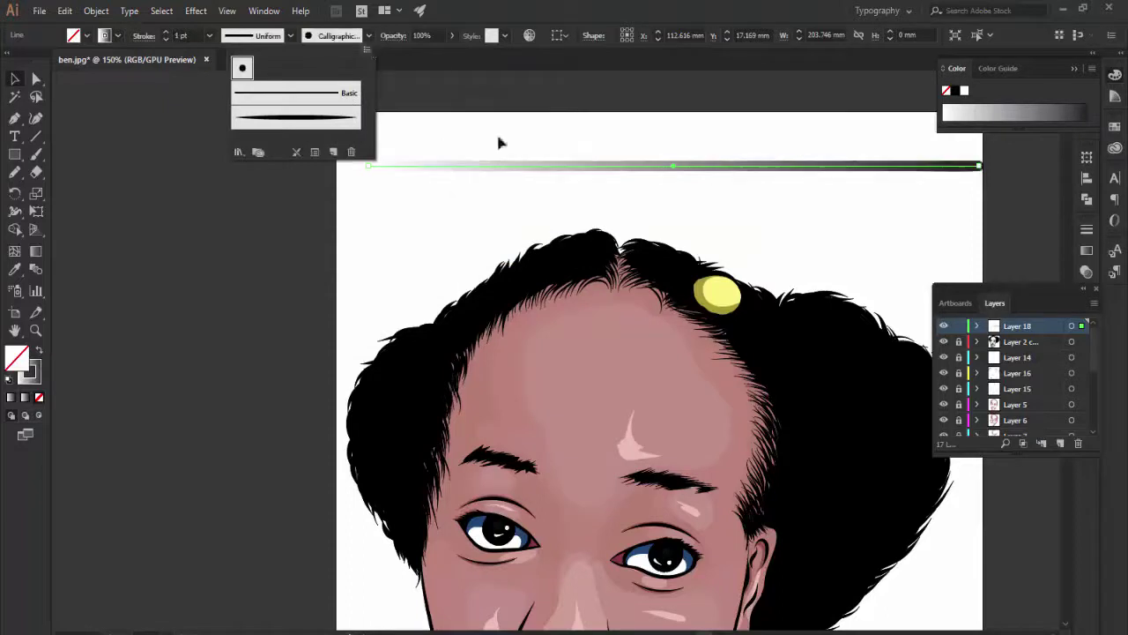
key(Delete)
key(b)
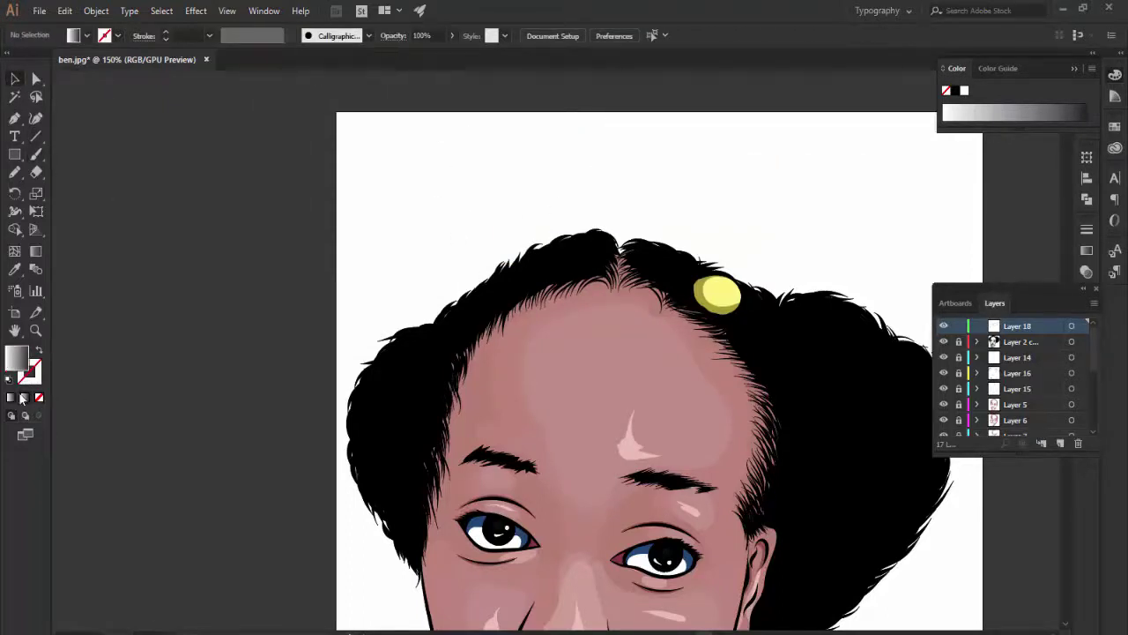
double_click(15, 356)
Zoom in on the face and brush a thin highlight strand into the left hair.
click(1076, 325)
click(38, 350)
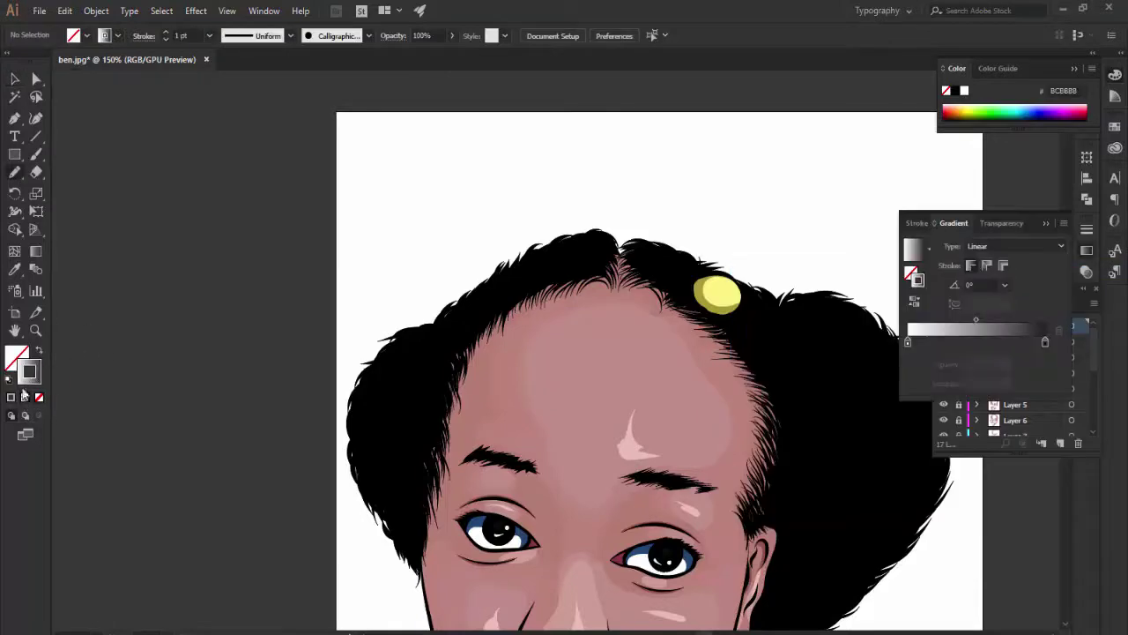
click(37, 349)
scroll(438, 151, down, 2)
key(ctrl+equal)
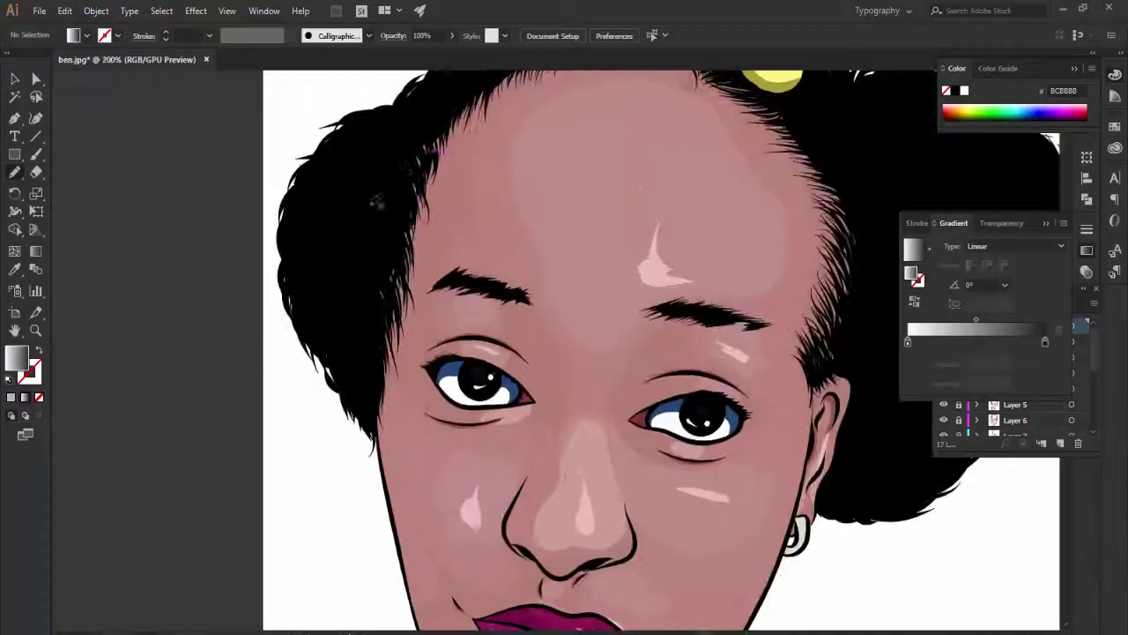
drag(378, 221, 359, 161)
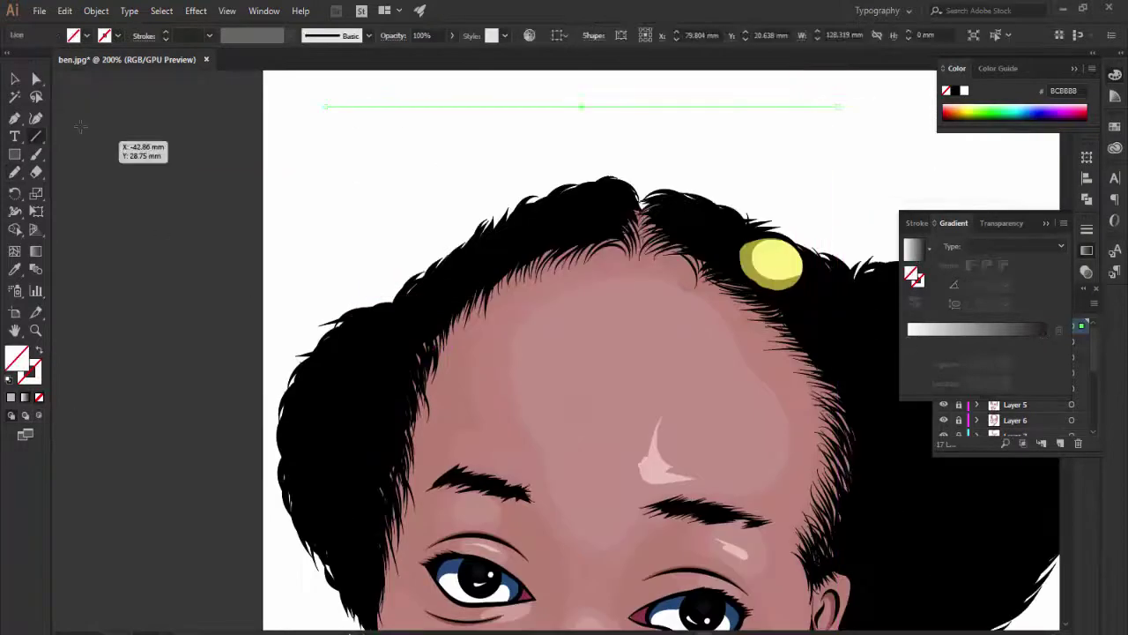
Set a 6 pt stroke and swap fill and stroke to light grey with Shift+X.
click(164, 31)
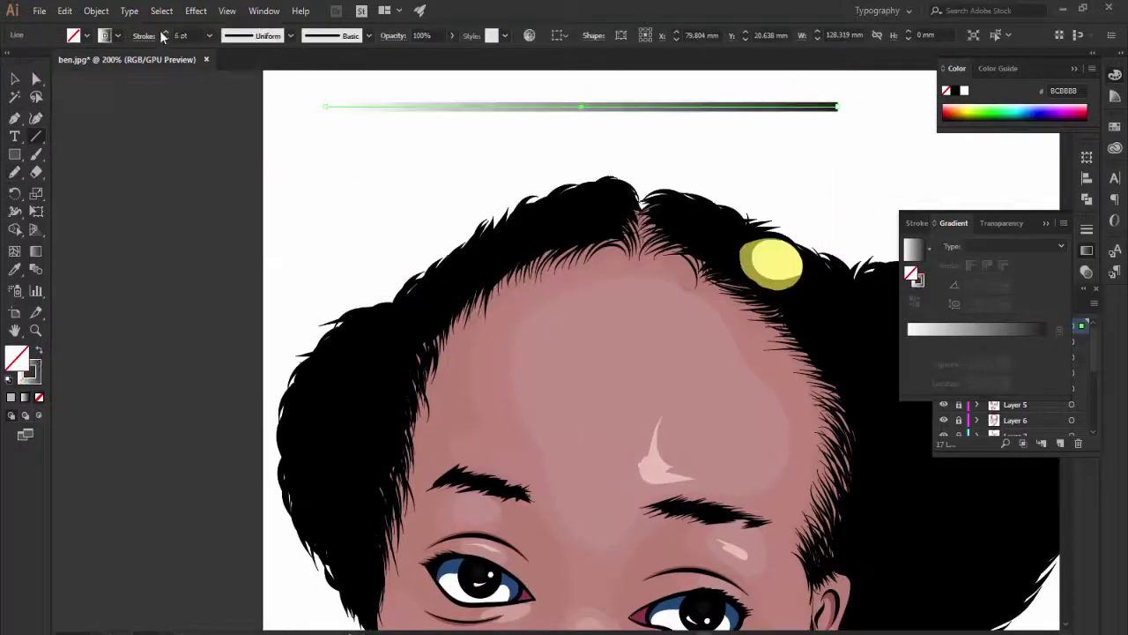
key(ctrl+z)
key(ctrl+shift+z)
key(ctrl+z)
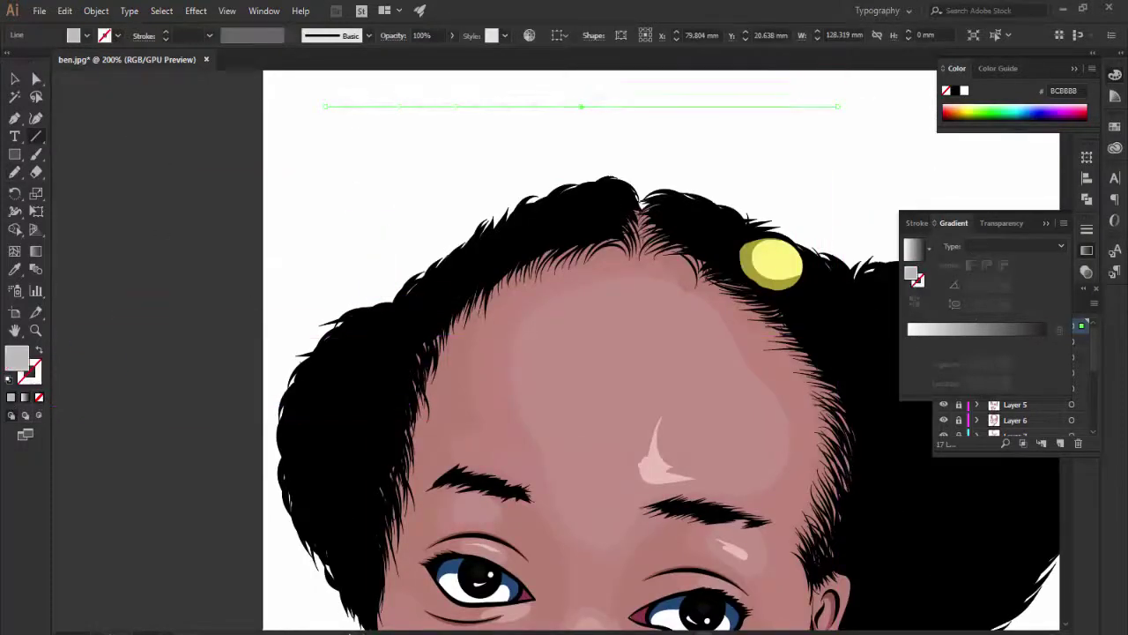
key(shift+x)
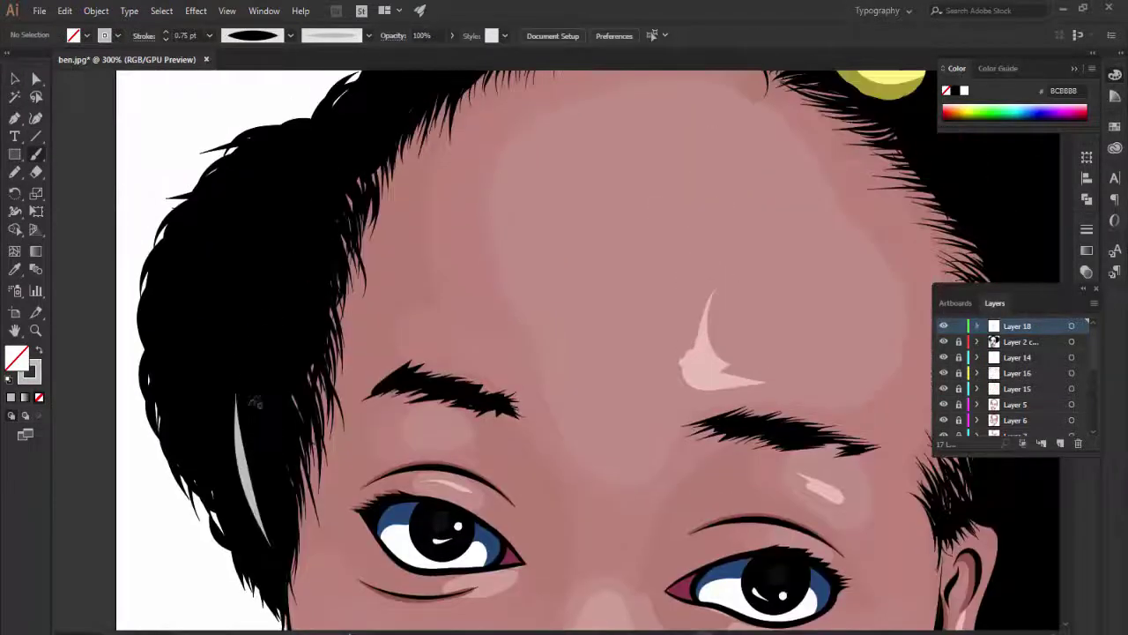
Paint curved light-grey highlight strands in the hair near the ear.
scroll(216, 459, up, 3)
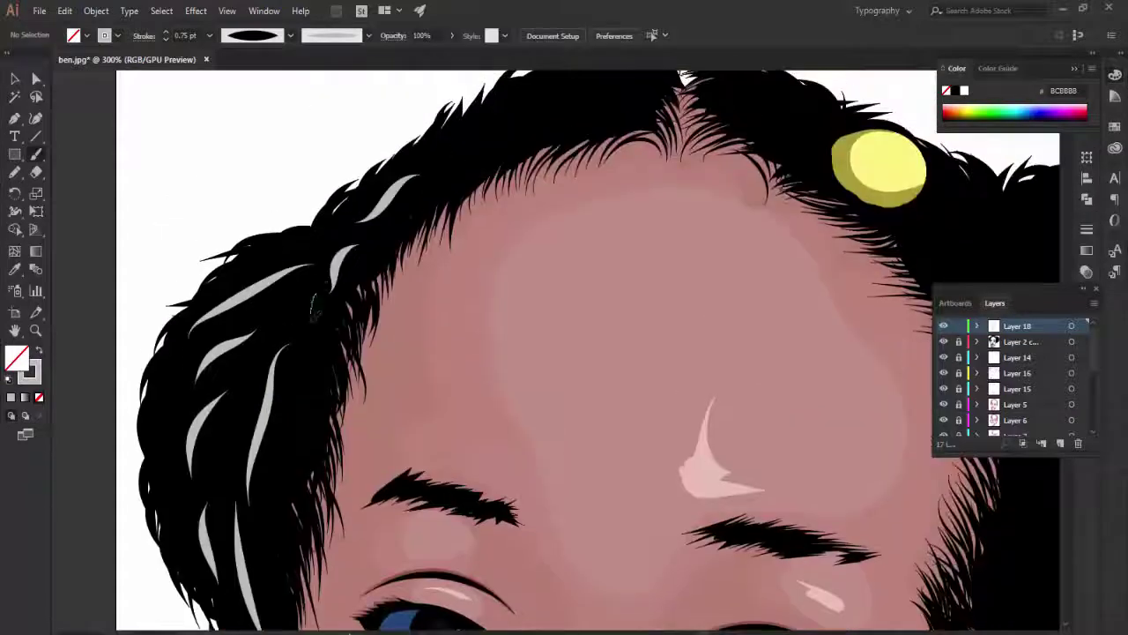
scroll(529, 370, down, 5)
scroll(573, 423, right, 8)
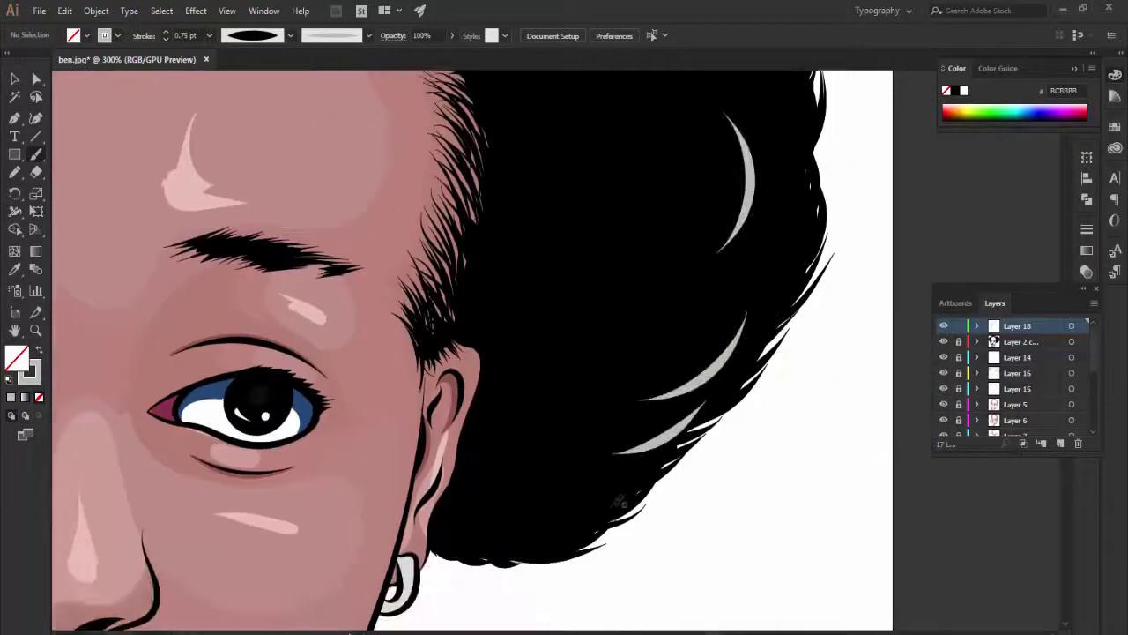
drag(608, 527, 451, 513)
drag(608, 476, 480, 498)
drag(621, 426, 555, 434)
drag(767, 253, 684, 339)
Paint more curved grey highlight strands across the top of the hair.
scroll(617, 309, up, 4)
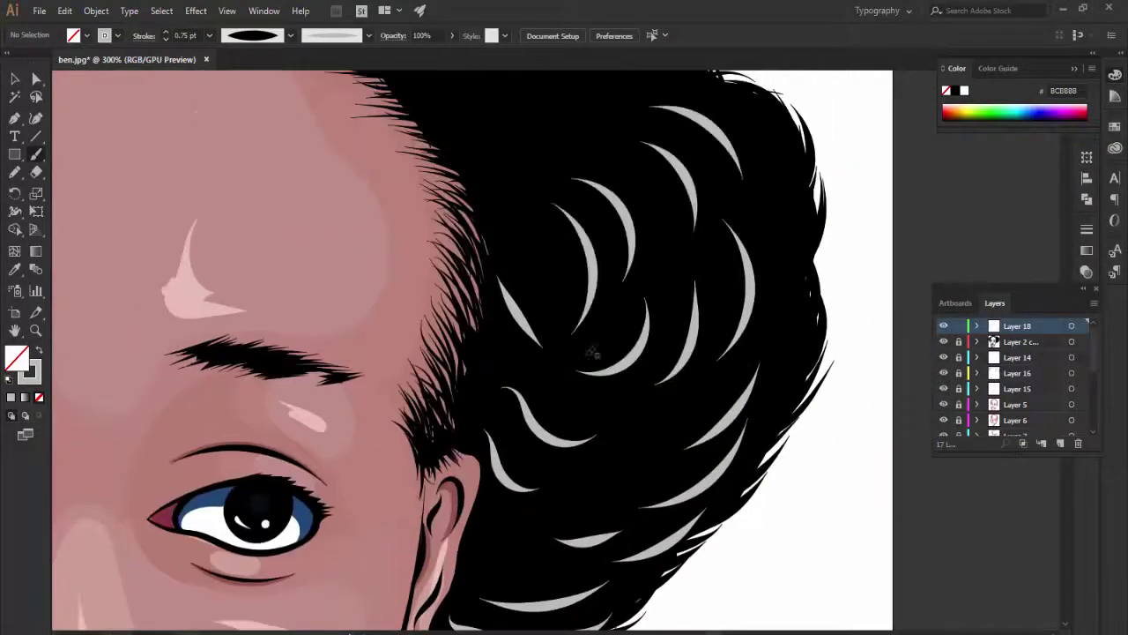
scroll(617, 308, up, 4)
drag(652, 255, 490, 238)
drag(603, 304, 458, 283)
drag(529, 371, 425, 254)
Pan around the head to review the hair highlight strands on both sides.
scroll(425, 254, up, 2)
scroll(436, 257, left, 5)
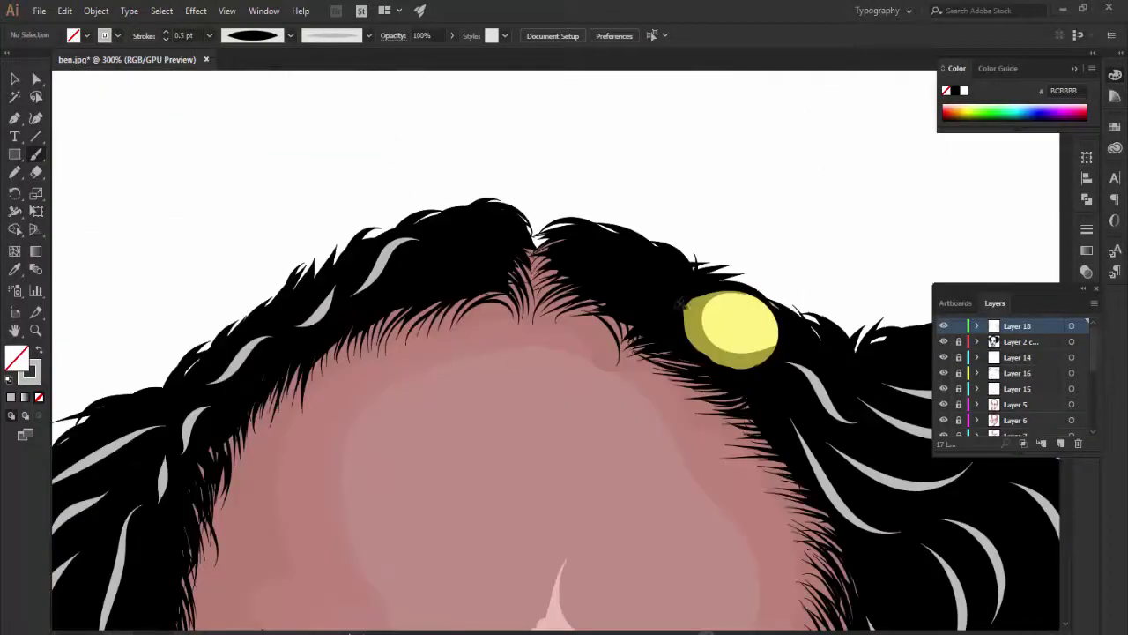
scroll(510, 212, down, 1)
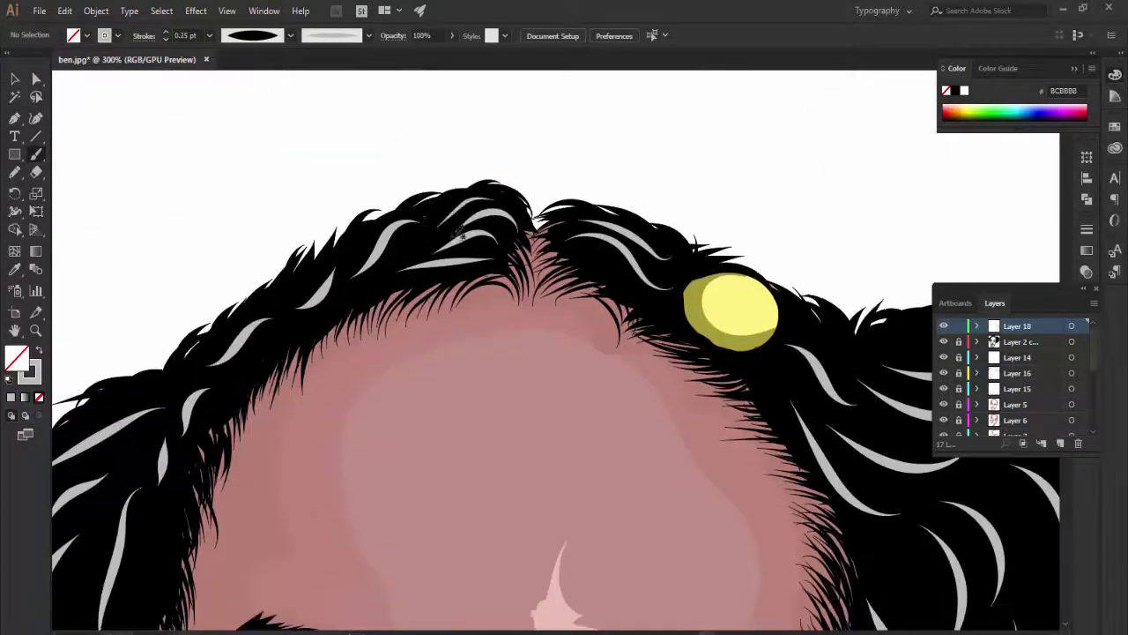
scroll(579, 106, down, 4)
scroll(579, 105, down, 4)
scroll(885, 369, down, 3)
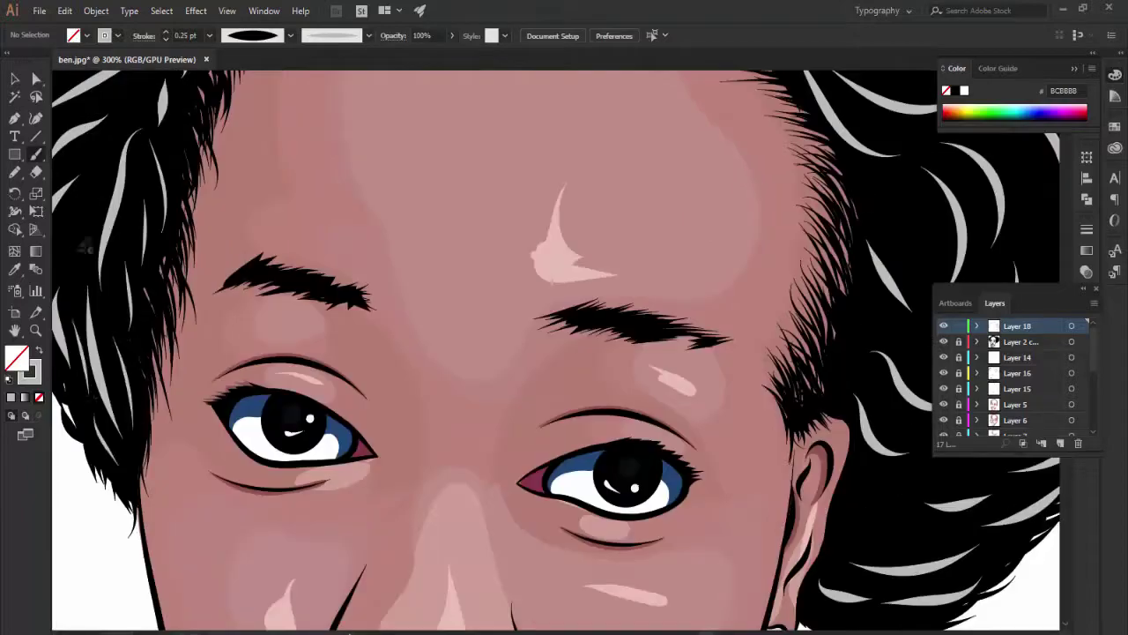
scroll(886, 369, down, 2)
scroll(886, 369, right, 6)
scroll(886, 369, down, 2)
scroll(886, 368, up, 3)
scroll(883, 369, up, 2)
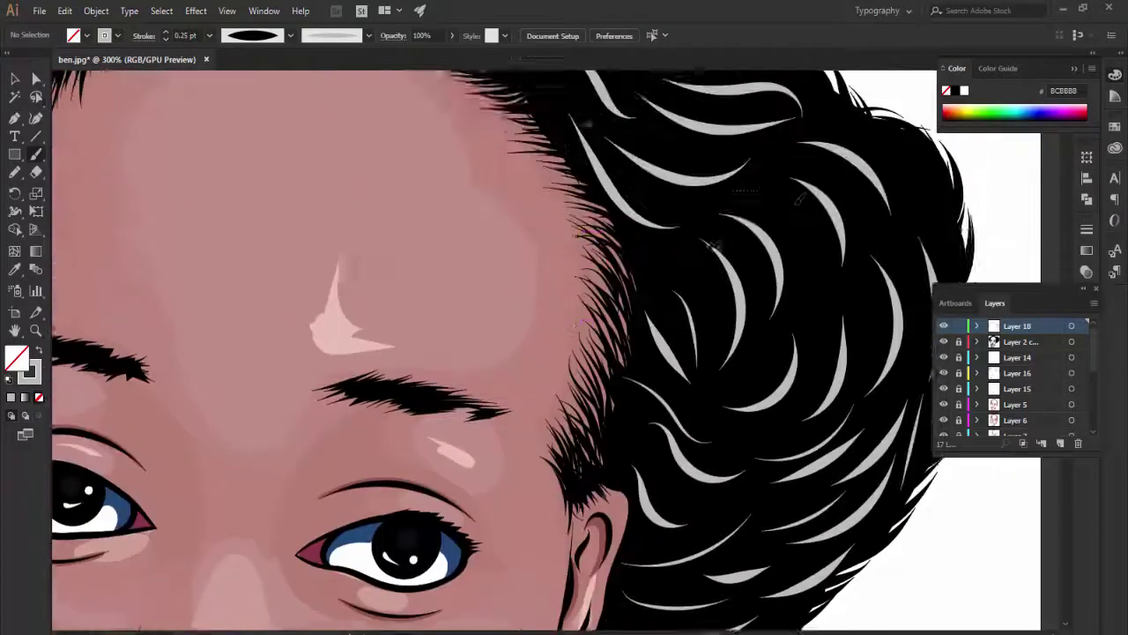
scroll(882, 369, up, 1)
scroll(728, 206, down, 4)
scroll(728, 206, up, 1)
scroll(728, 206, up, 3)
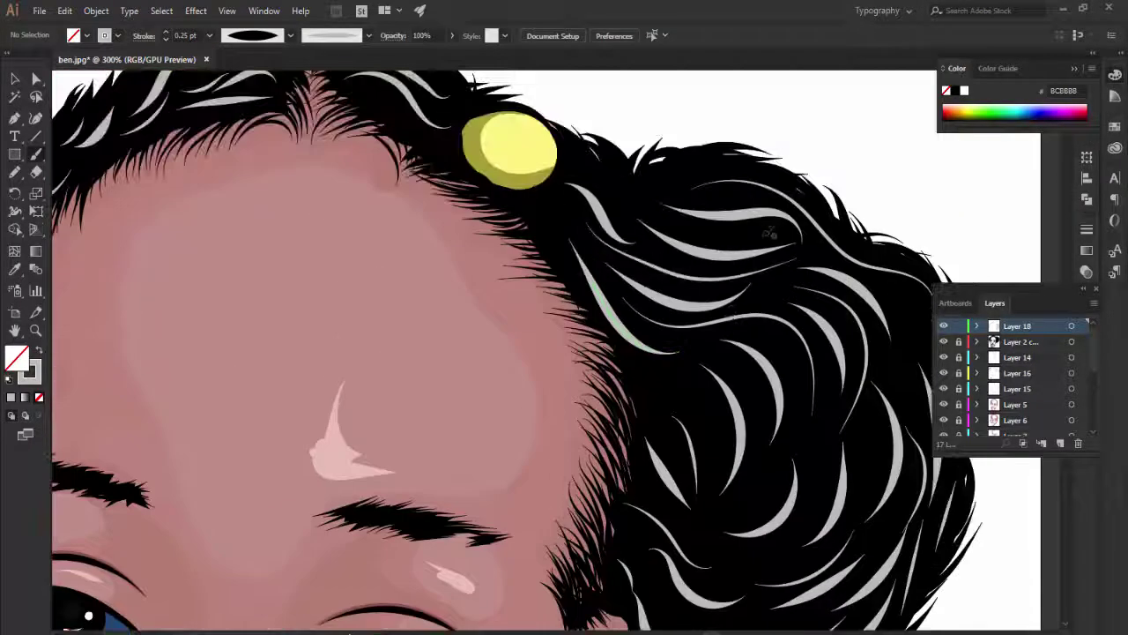
scroll(728, 206, up, 2)
scroll(728, 205, down, 4)
scroll(728, 205, up, 3)
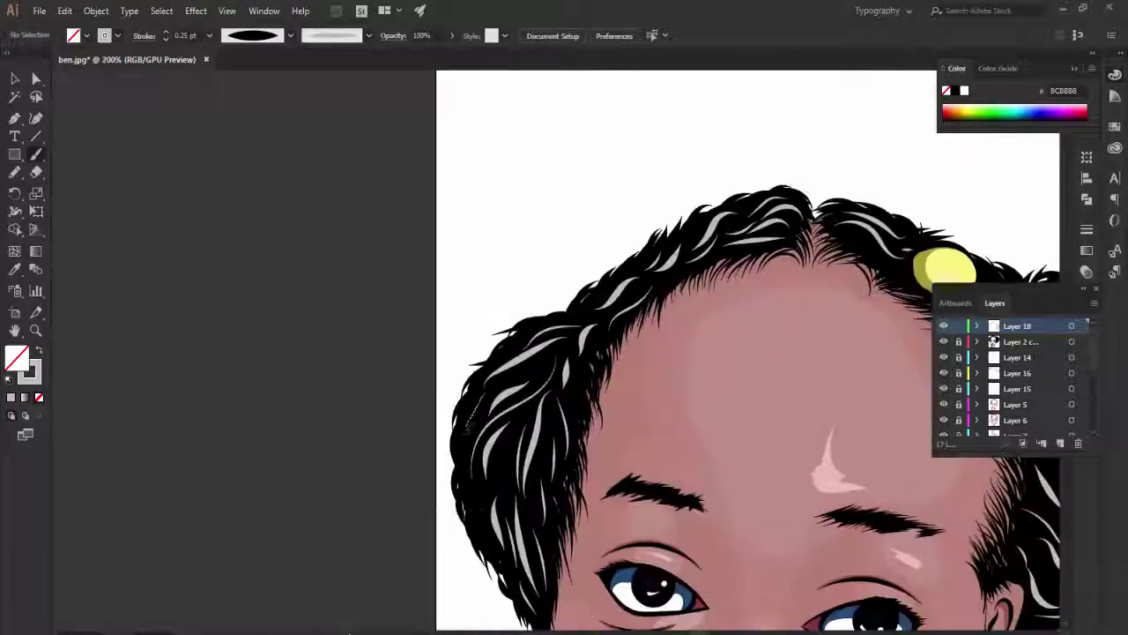
Fade all hair highlight strands to 20% opacity with a 0.25 pt stroke.
key(ctrl+0)
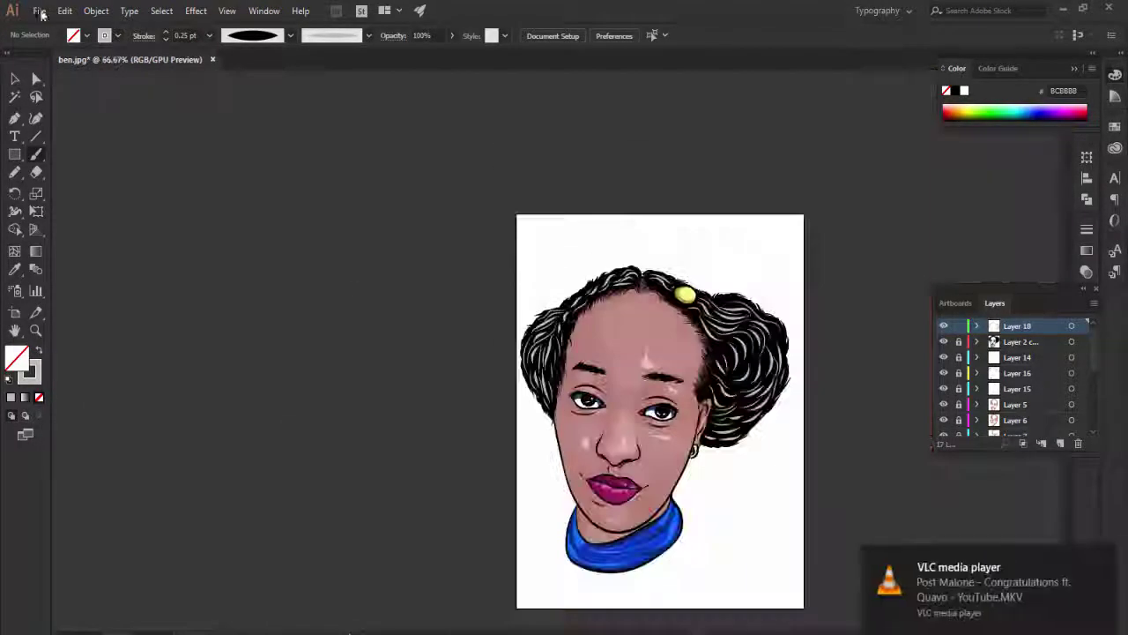
key(ctrl+a)
key(3)
key(1)
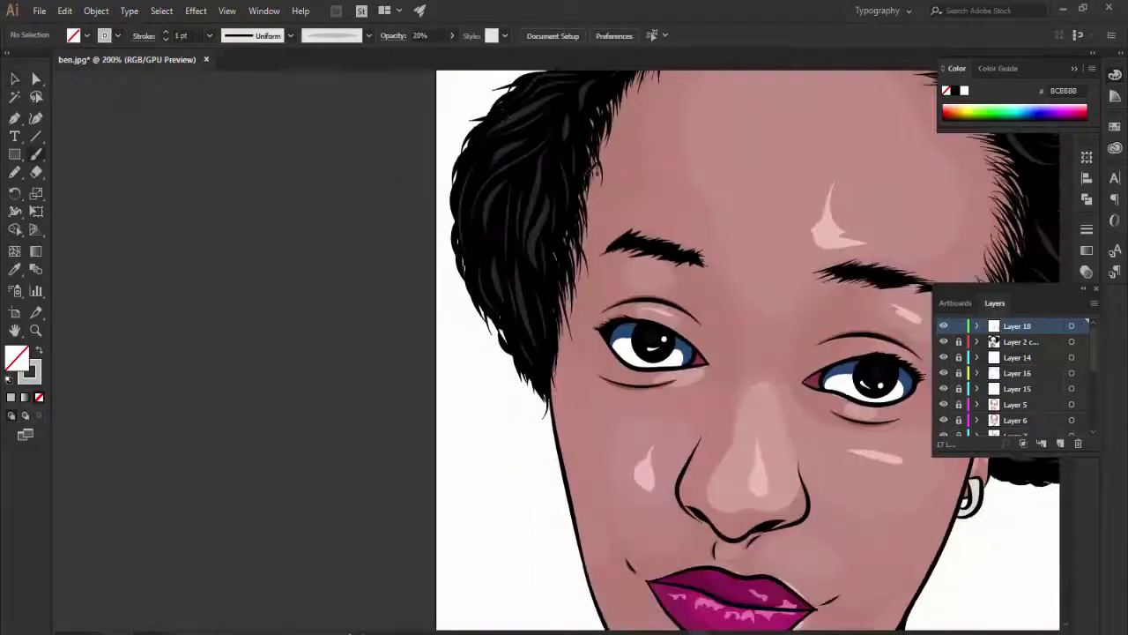
click(208, 35)
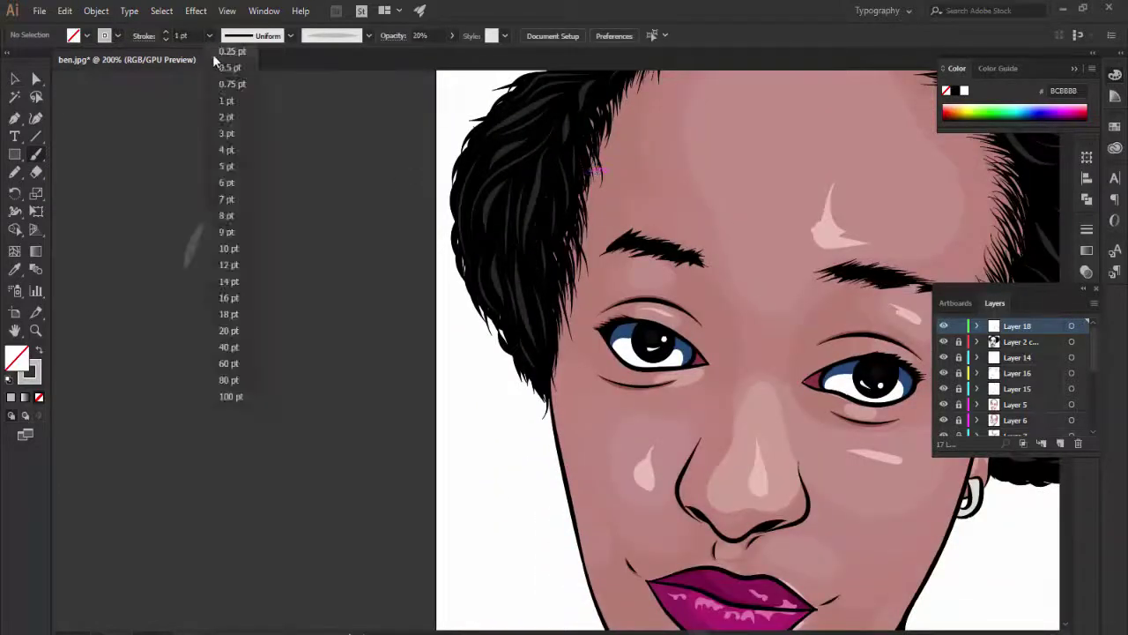
click(225, 48)
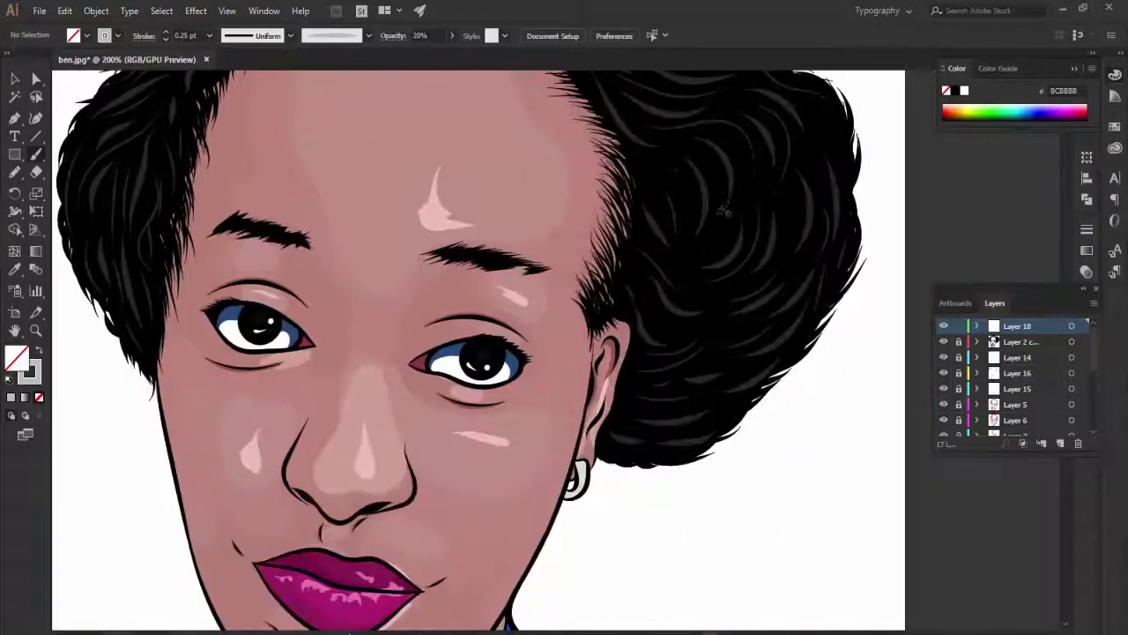
Draw a blue rectangle covering the whole artboard behind the portrait.
scroll(788, 218, down, 1)
scroll(723, 335, down, 1)
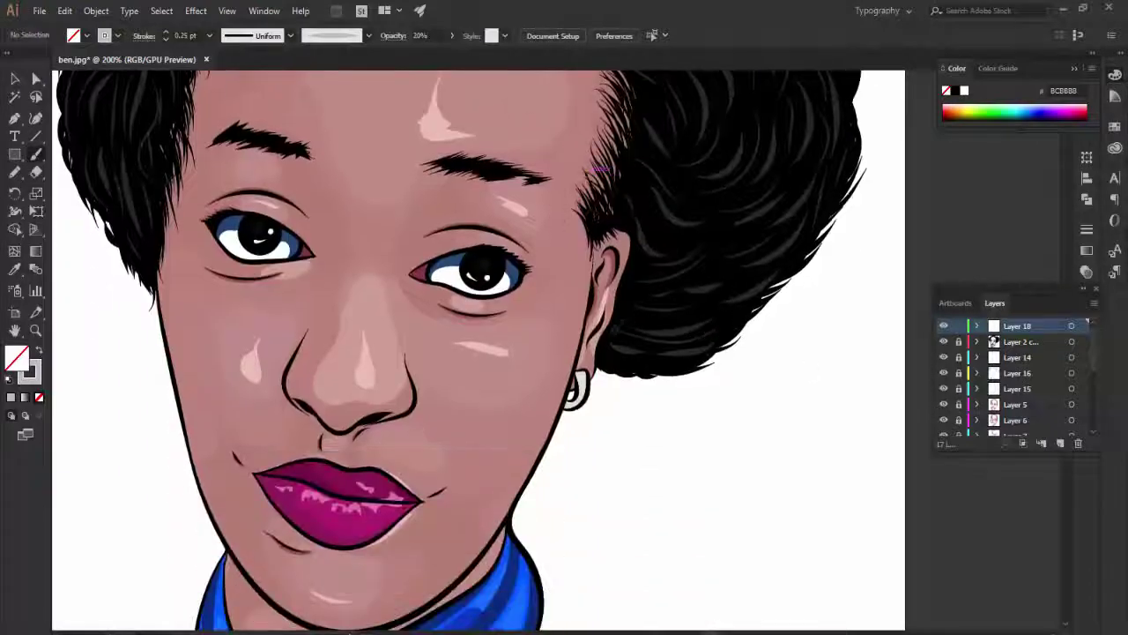
scroll(699, 262, down, 1)
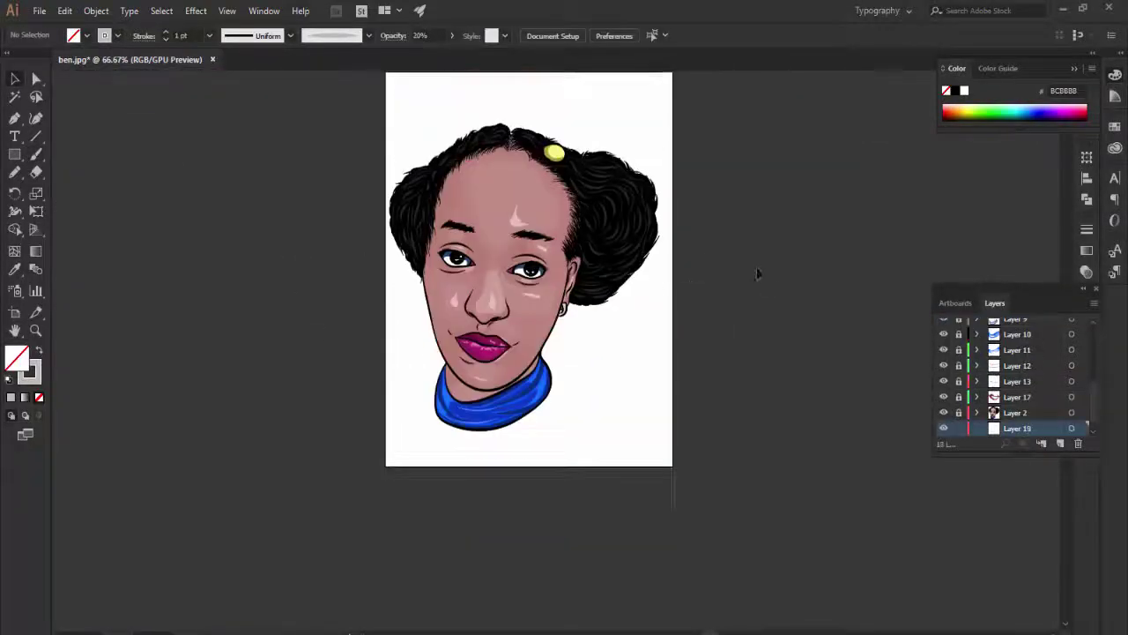
drag(387, 145, 672, 536)
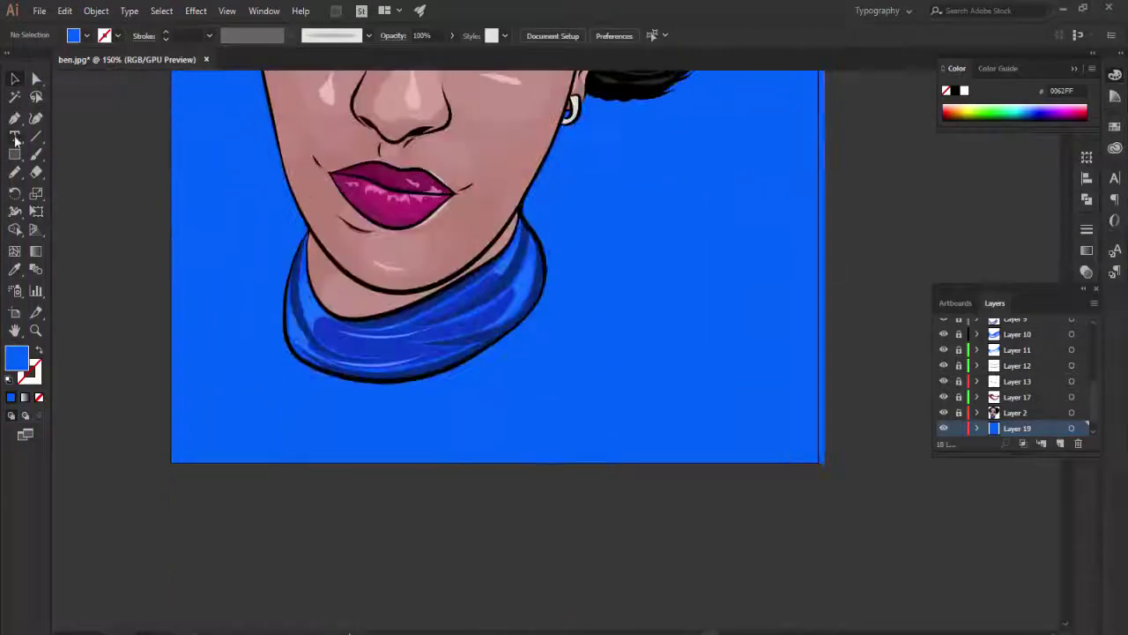
click(15, 136)
Start a signature text line right of the scarf in white Signatrue font.
click(561, 305)
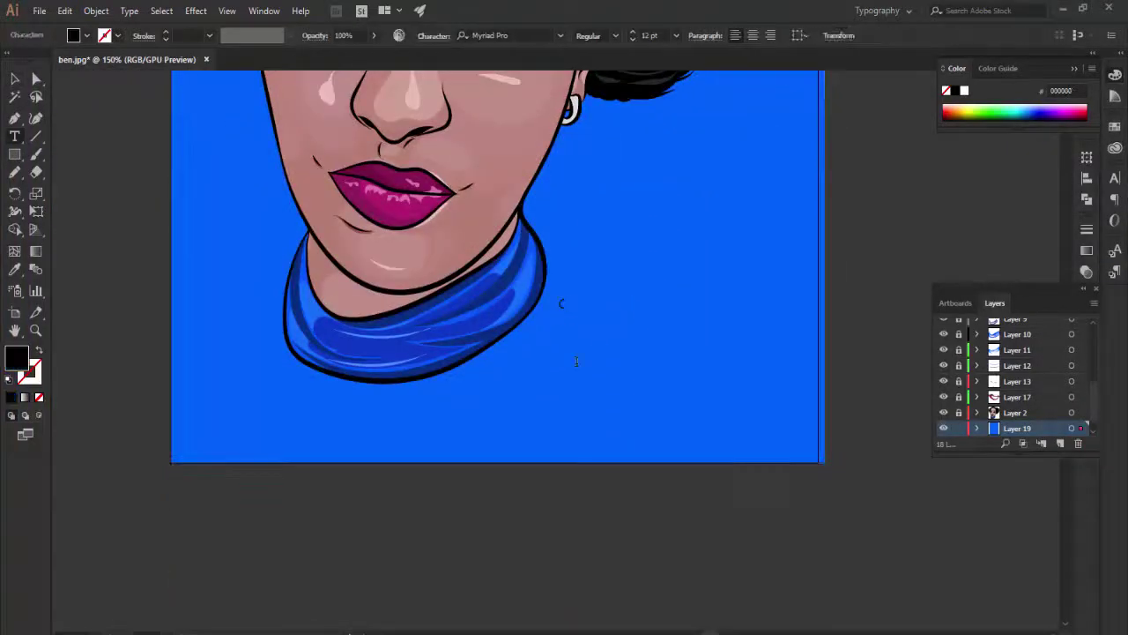
text(Crookz Artwork)
click(507, 35)
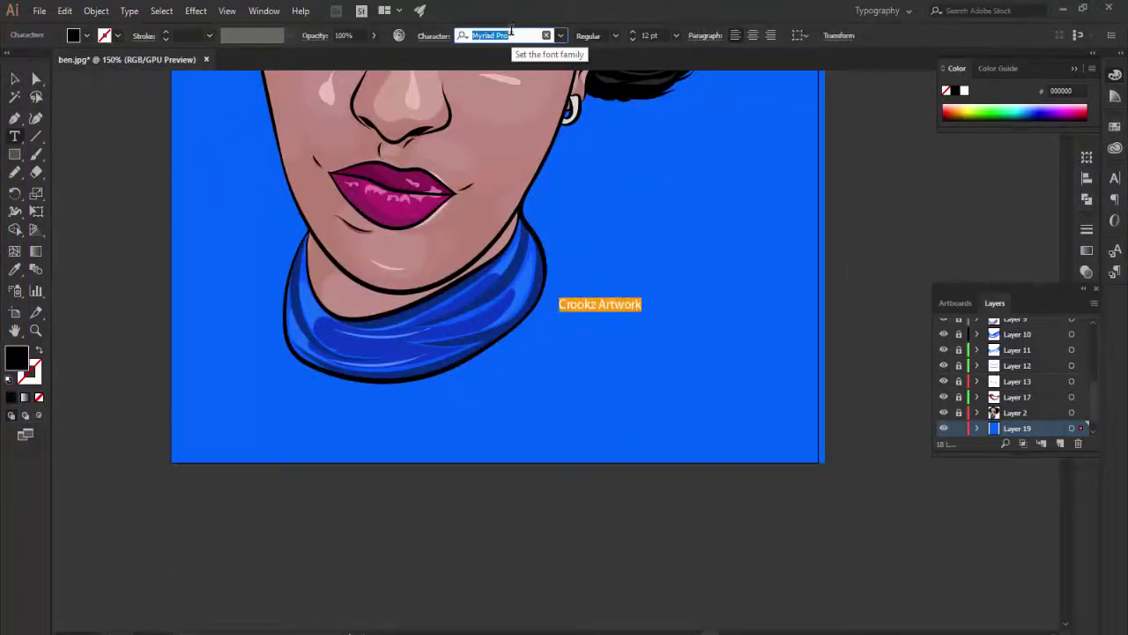
text(sign)
key(Return)
double_click(74, 35)
key(Return)
click(675, 35)
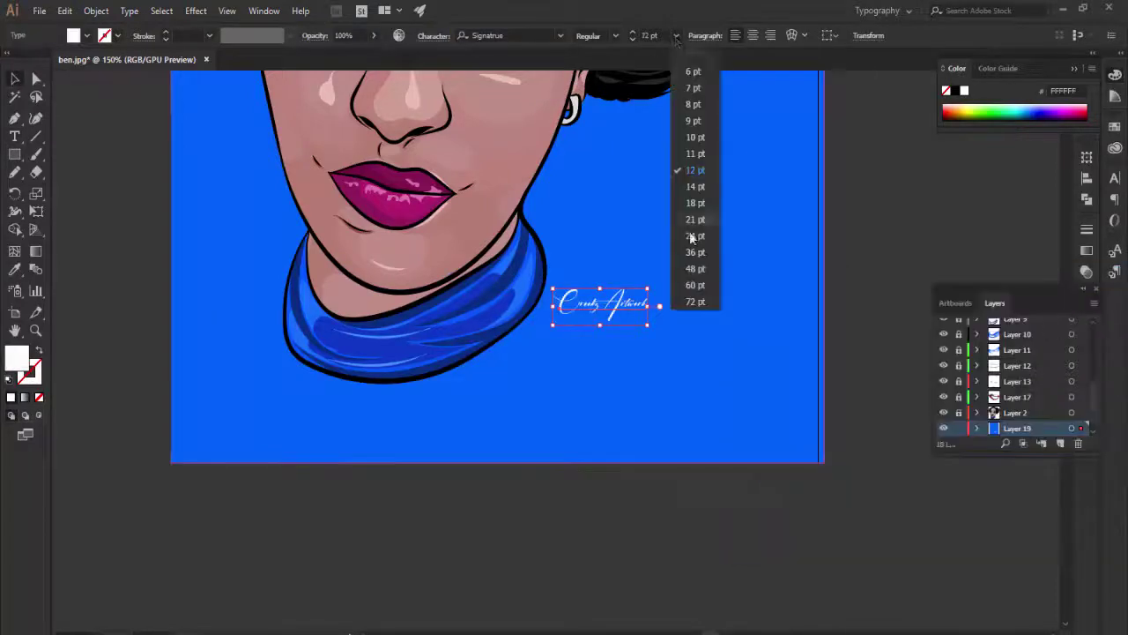
Enlarge the signature to 36 pt and move it lower beside the neck.
key(ctrl+minus)
key(ctrl+minus)
click(676, 35)
click(697, 250)
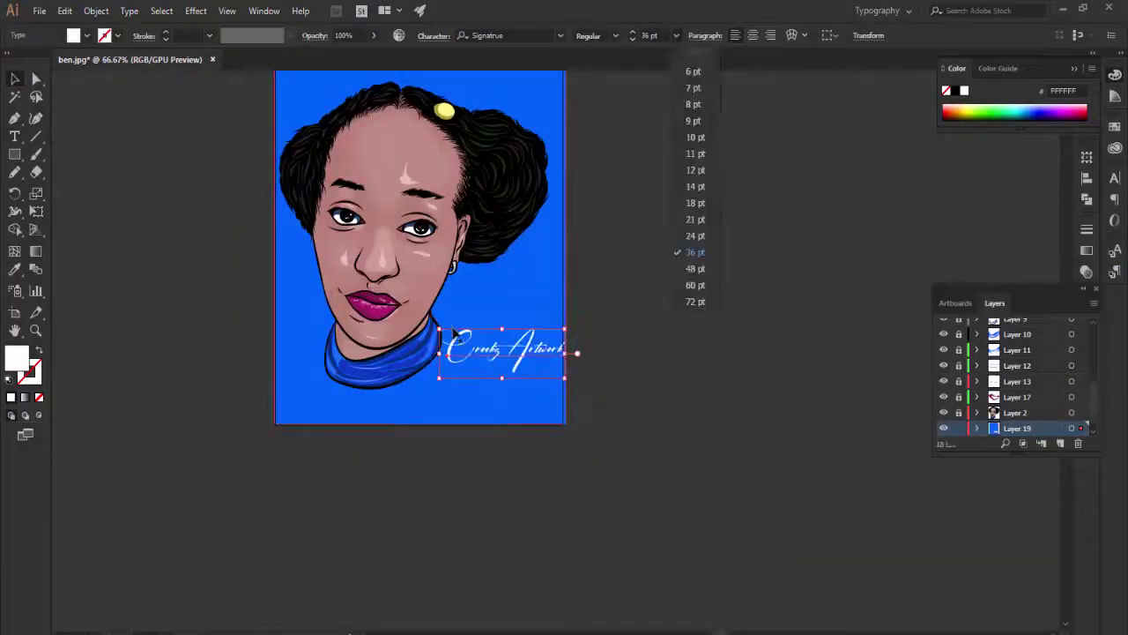
drag(453, 332, 468, 414)
click(675, 335)
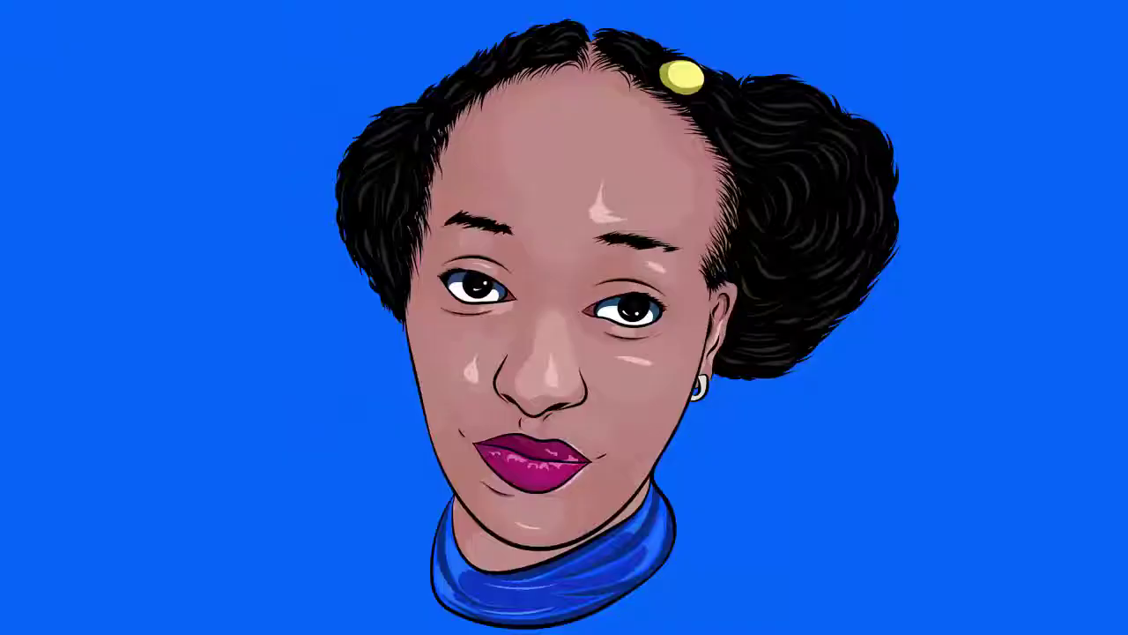